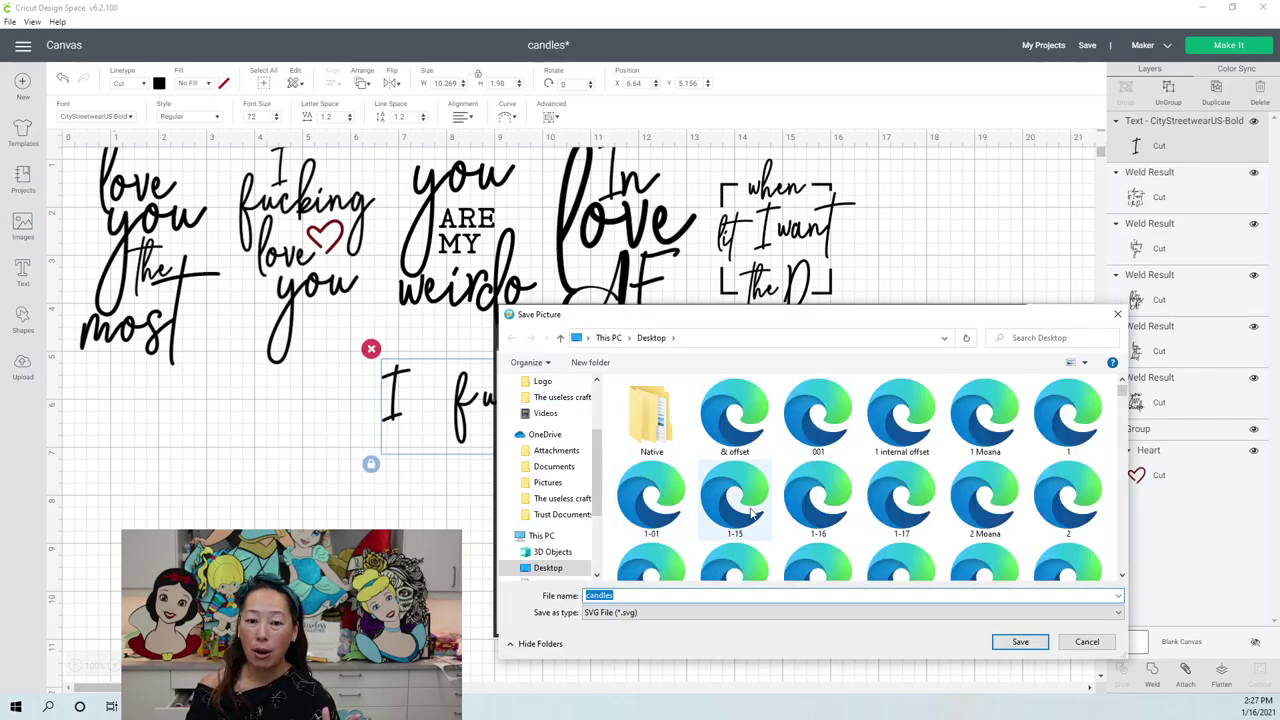
- Save the text artwork as an SVG file named candles demo on the Desktop
left_click(648, 595)
type("de")
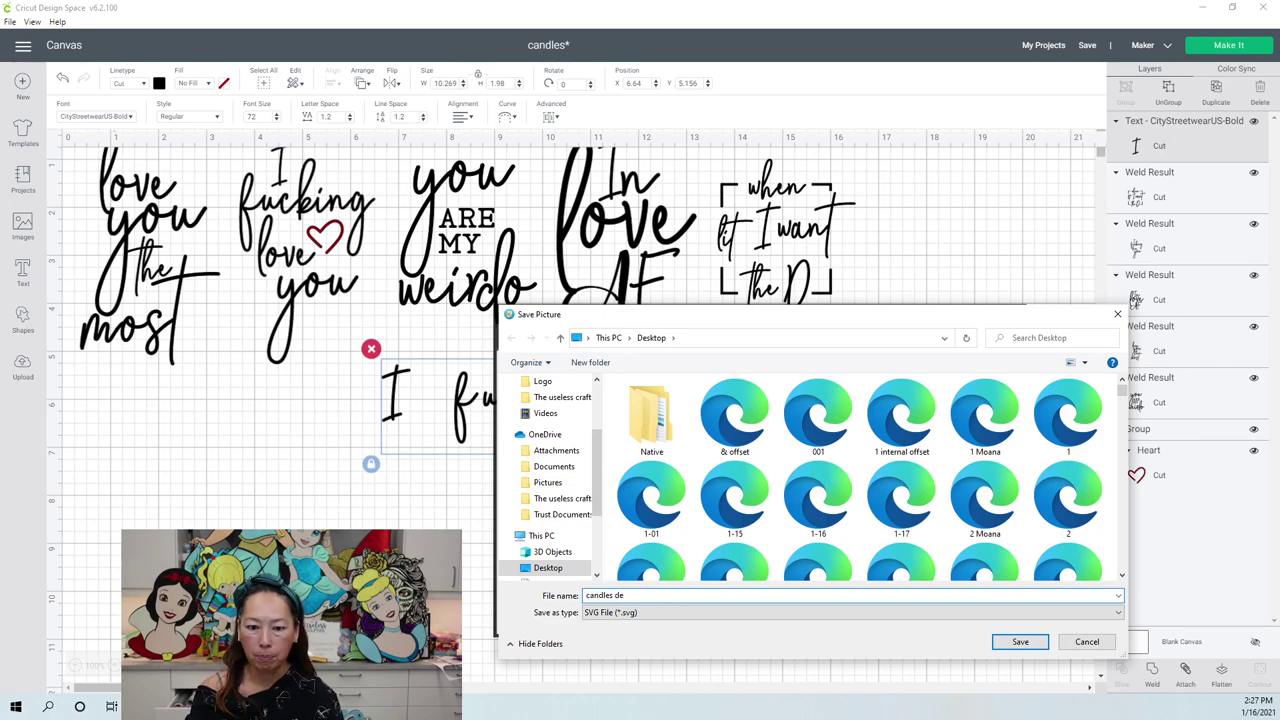
type("mo")
key("Return")
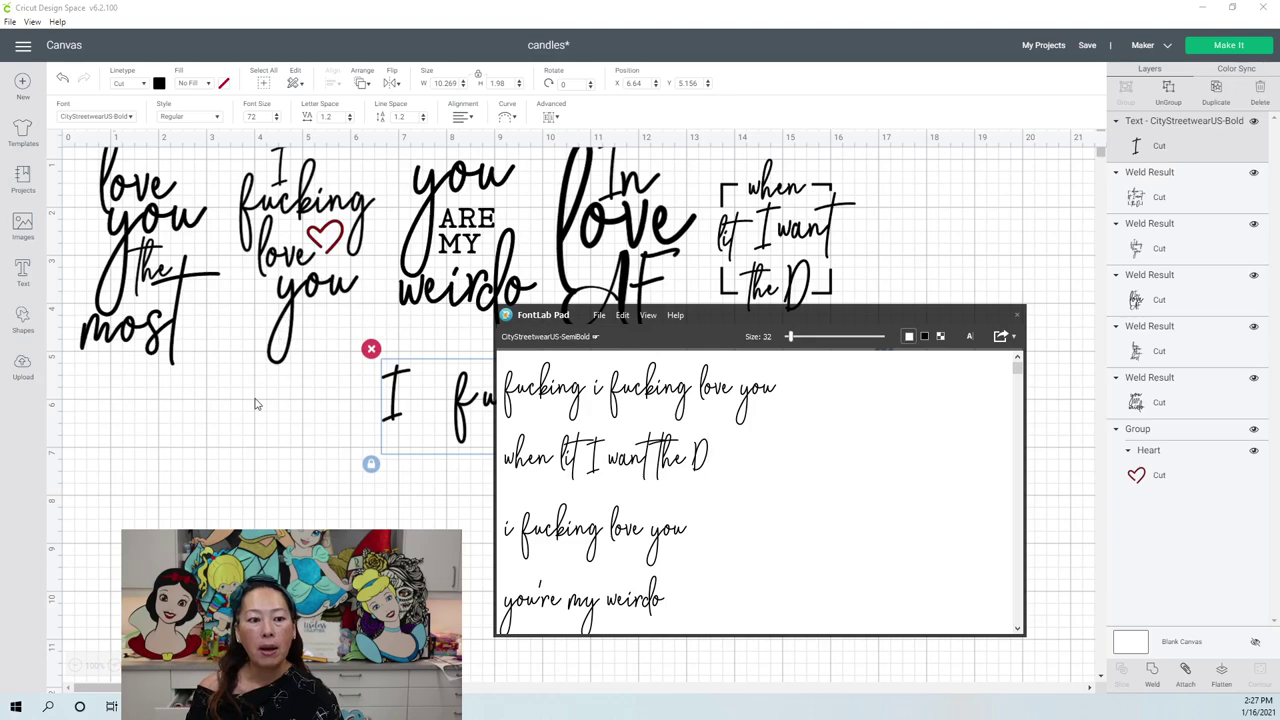
- In Cricut Design Space, shrink the widely spaced text line to about 5.07 inches wide and place it below the "when lit I want the D" design
left_click(252, 494)
left_click(137, 394)
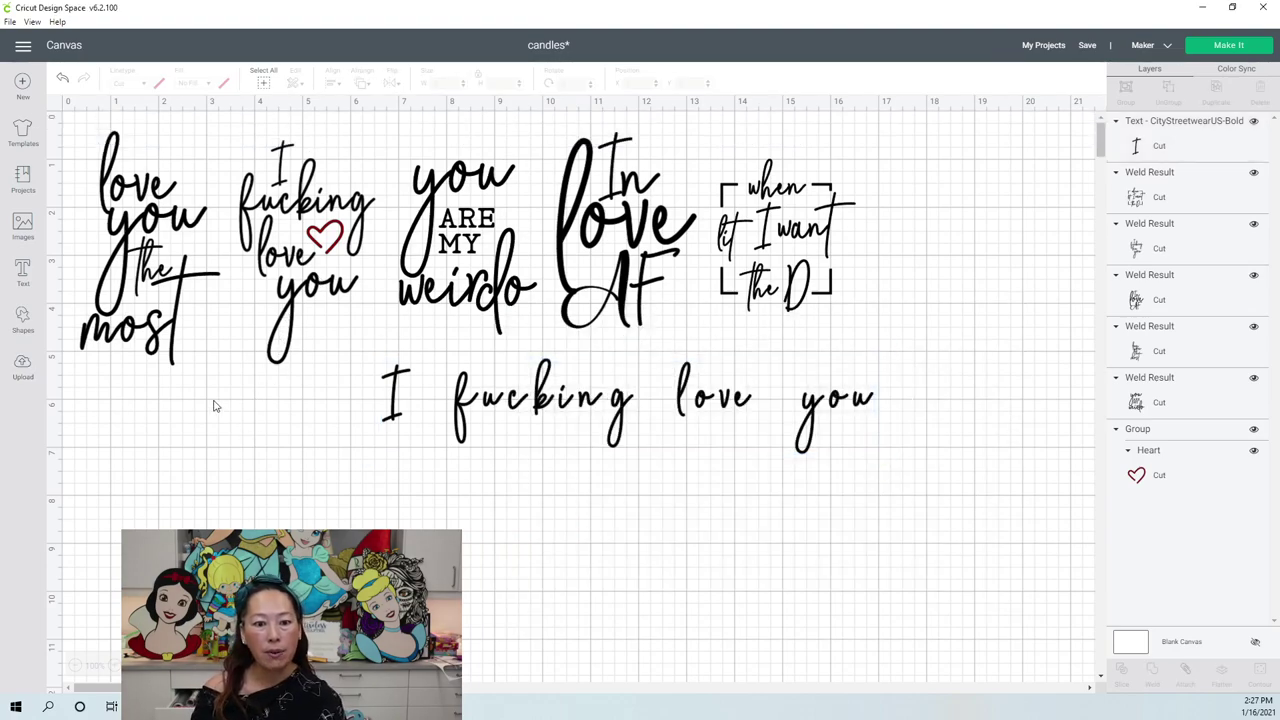
left_click(532, 405)
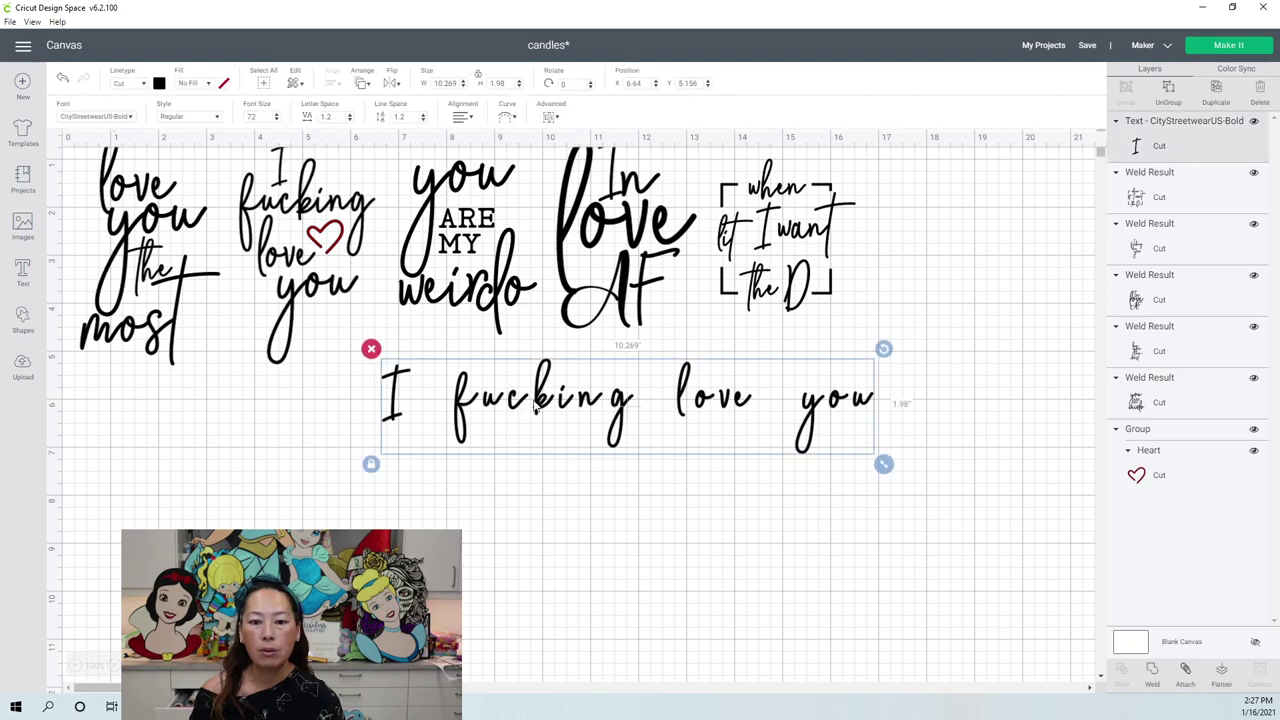
left_click_drag(883, 464, 634, 416)
left_click_drag(547, 380, 851, 352)
left_click(683, 384)
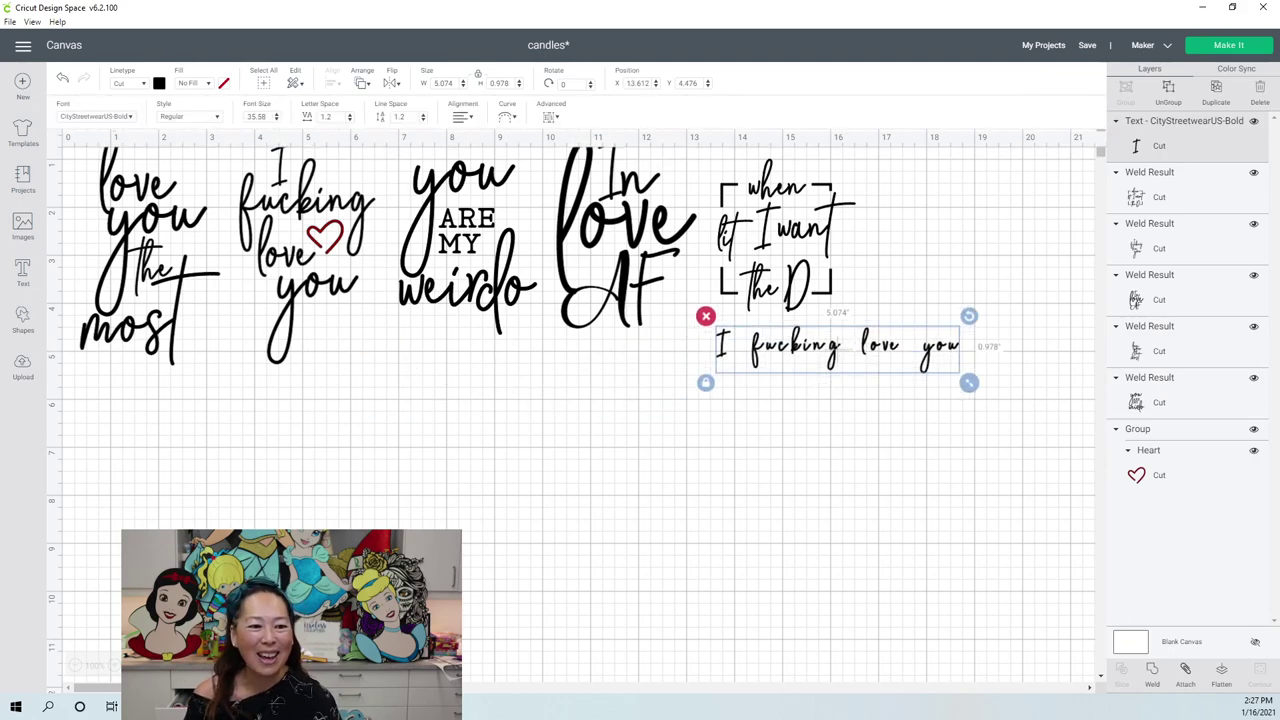
- Upload the candles demo SVG from the Desktop as a vector image, keeping candles demo as its image name
left_click(23, 370)
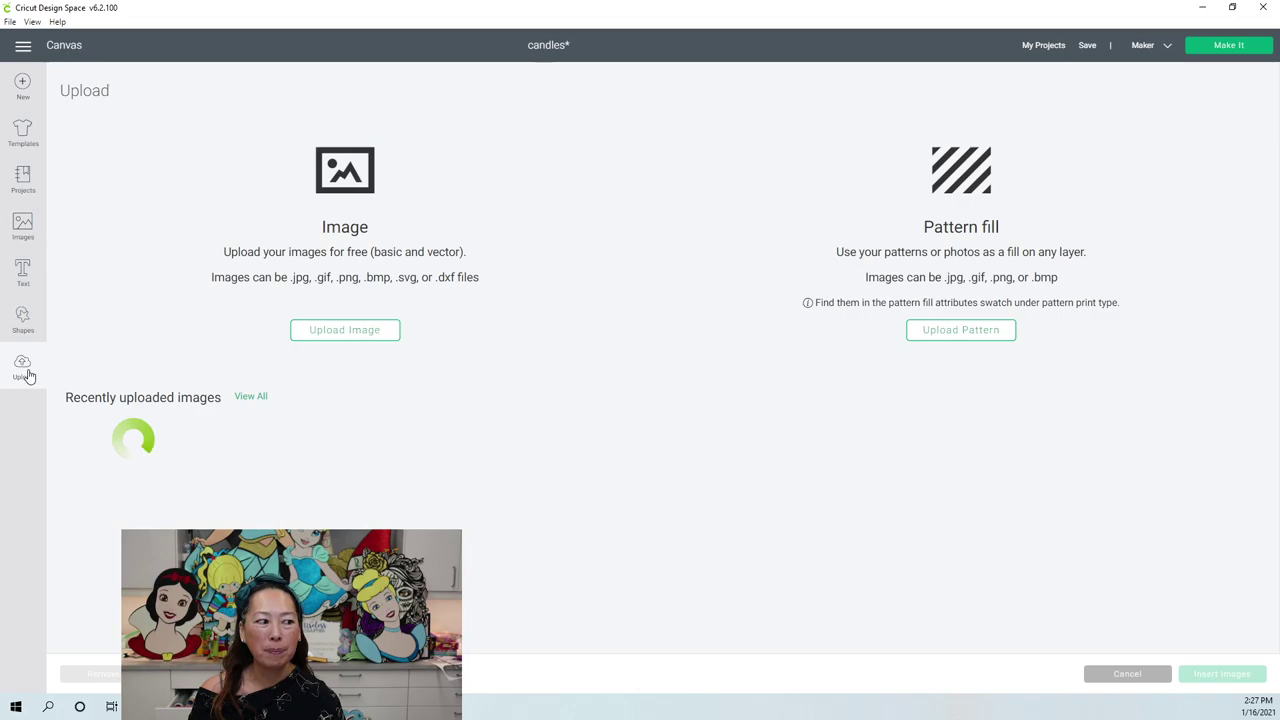
left_click(376, 337)
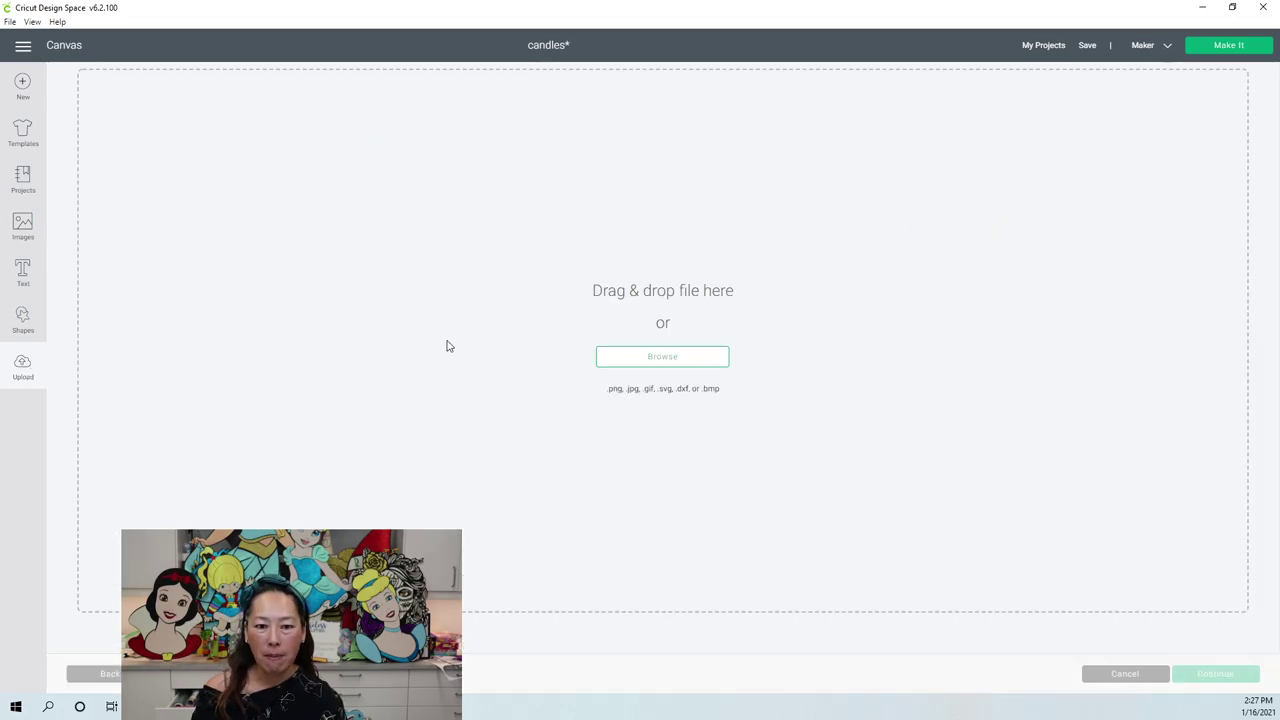
left_click(676, 358)
scroll(270, 148, "down", 2)
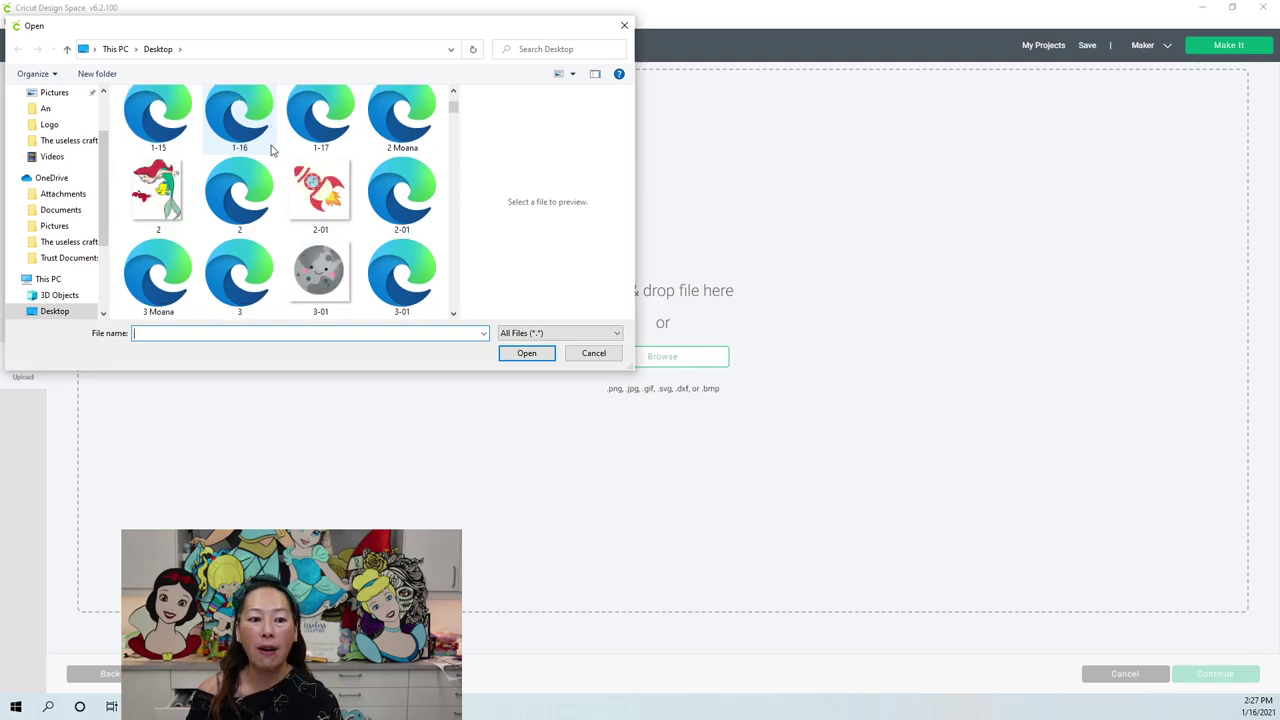
scroll(270, 148, "down", 8)
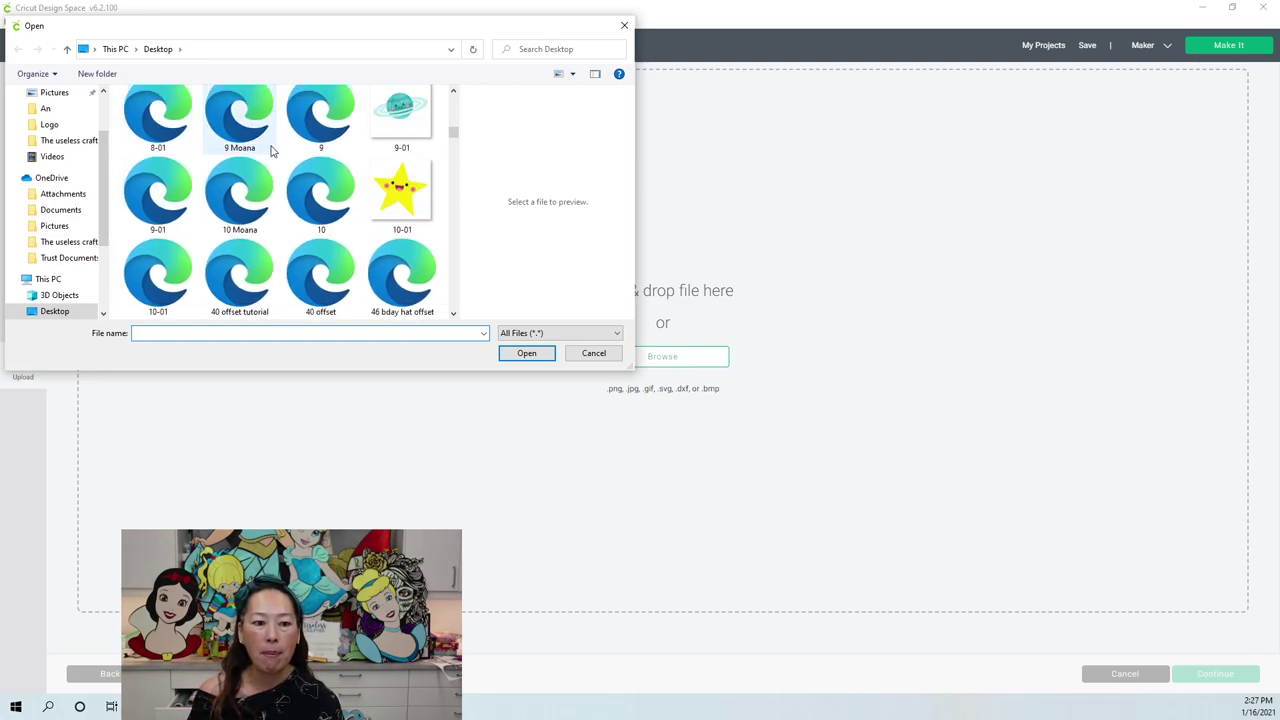
scroll(270, 148, "down", 6)
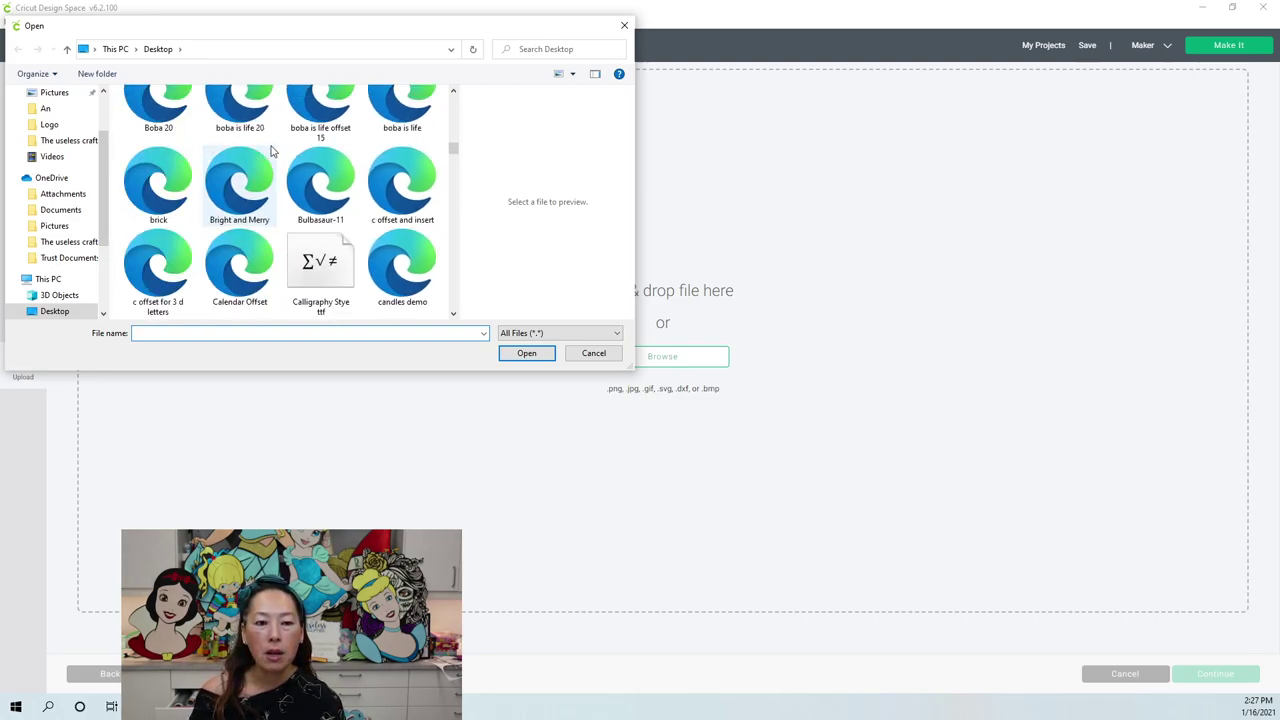
scroll(270, 148, "down", 1)
left_click(415, 178)
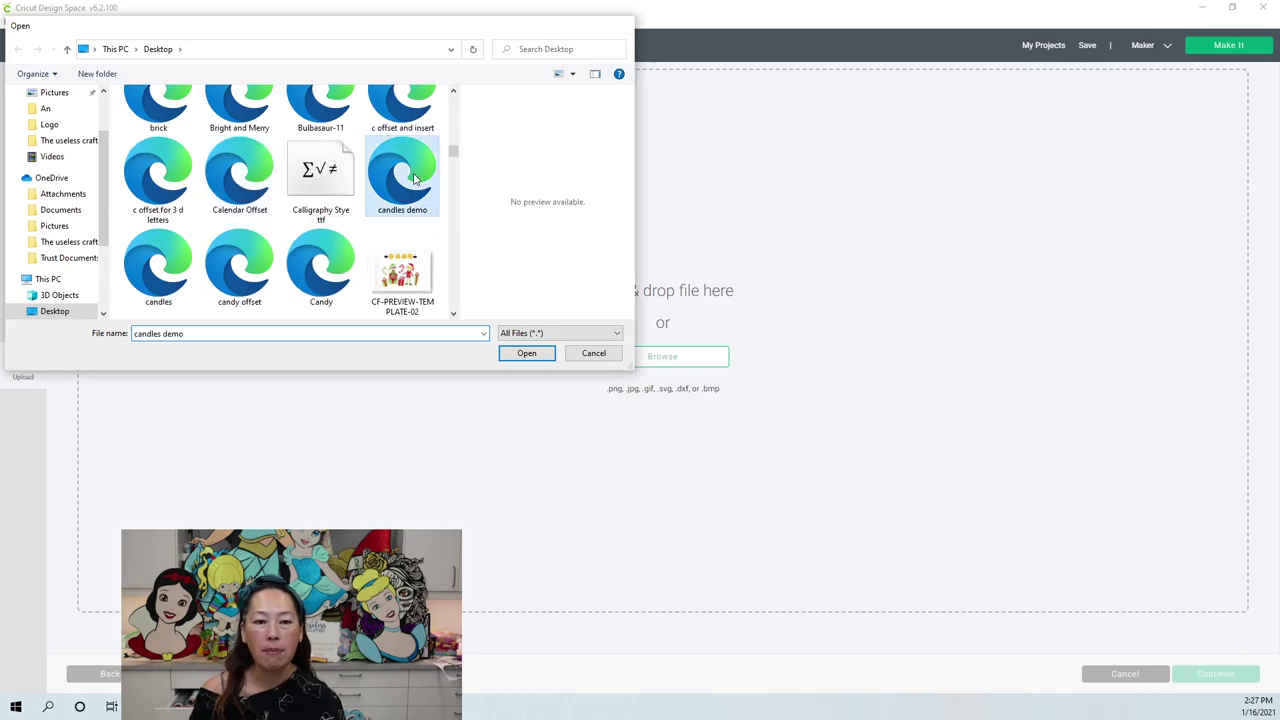
double_click(415, 178)
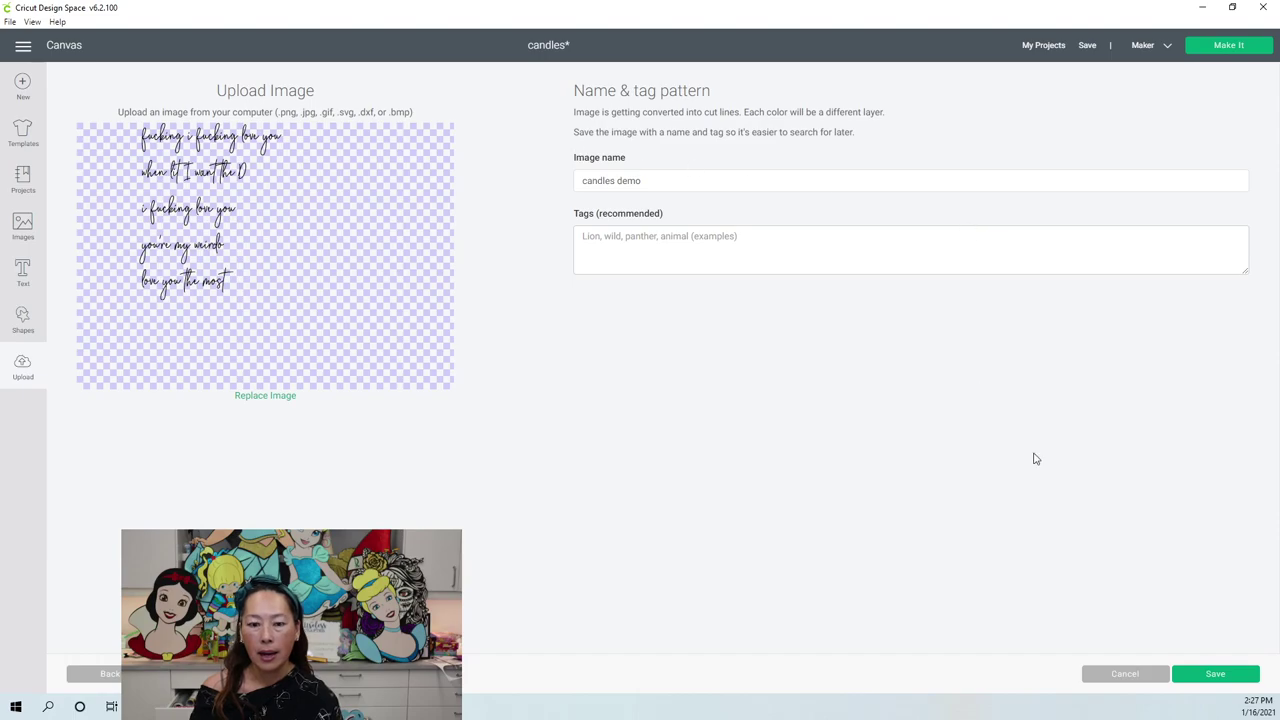
left_click(1216, 675)
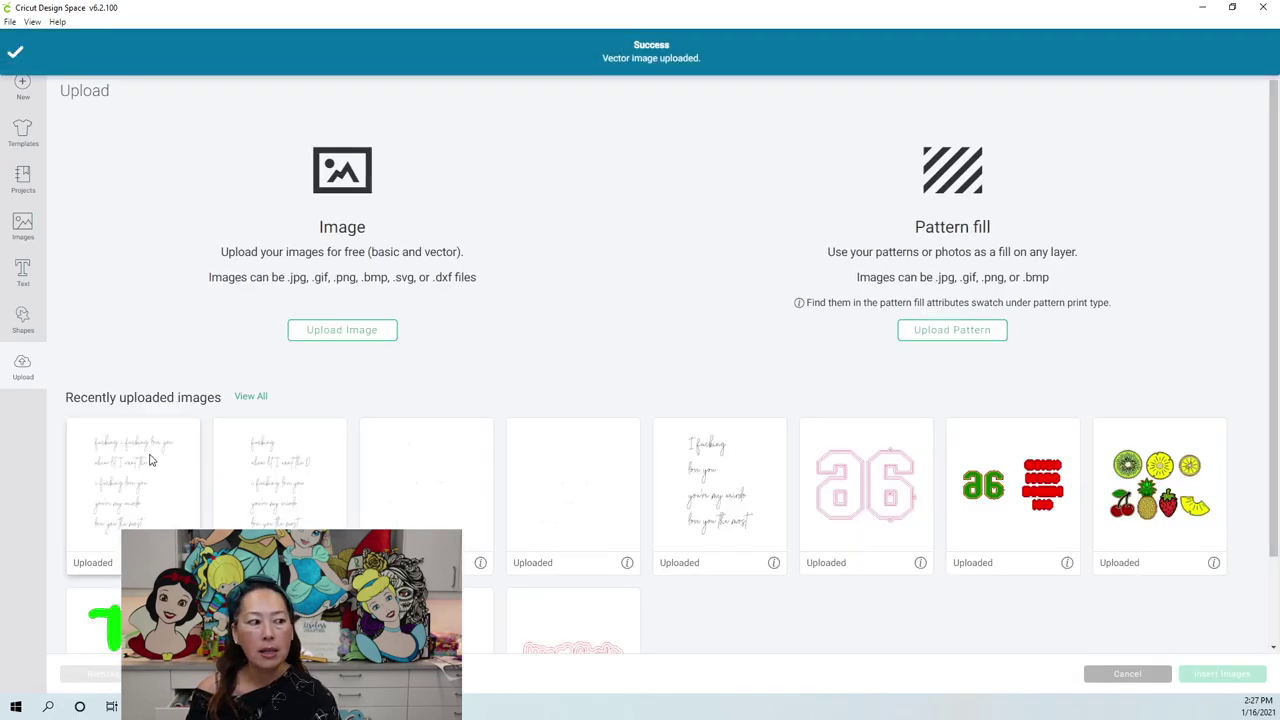
- Insert the uploaded candles demo image on the canvas and position it below the small text line, at about X 11.9, Y 6.1
left_click(150, 460)
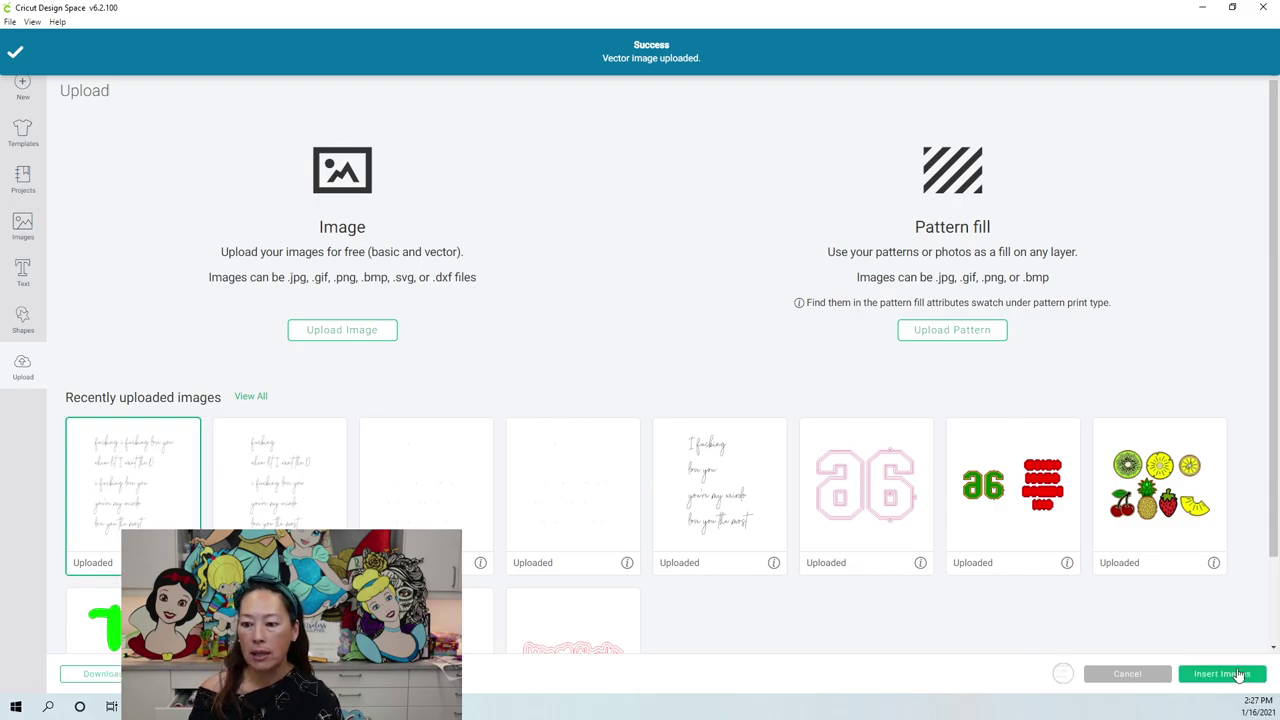
left_click(1222, 673)
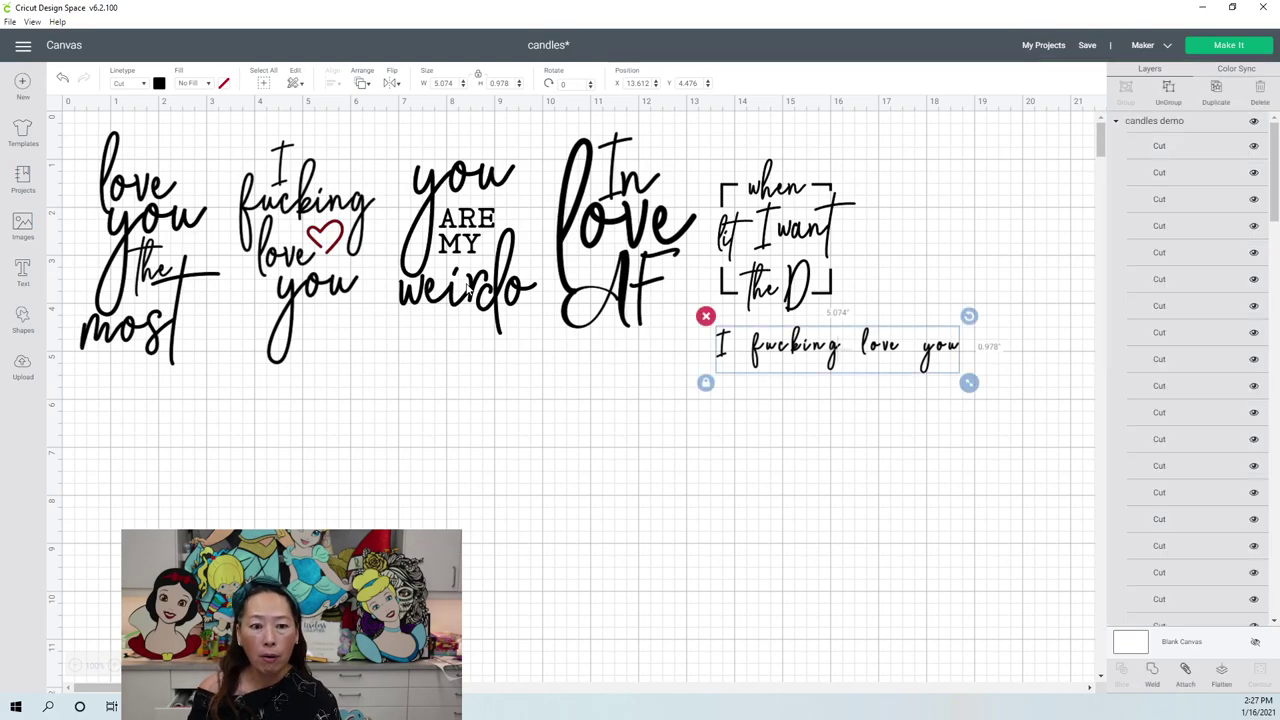
left_click(436, 266)
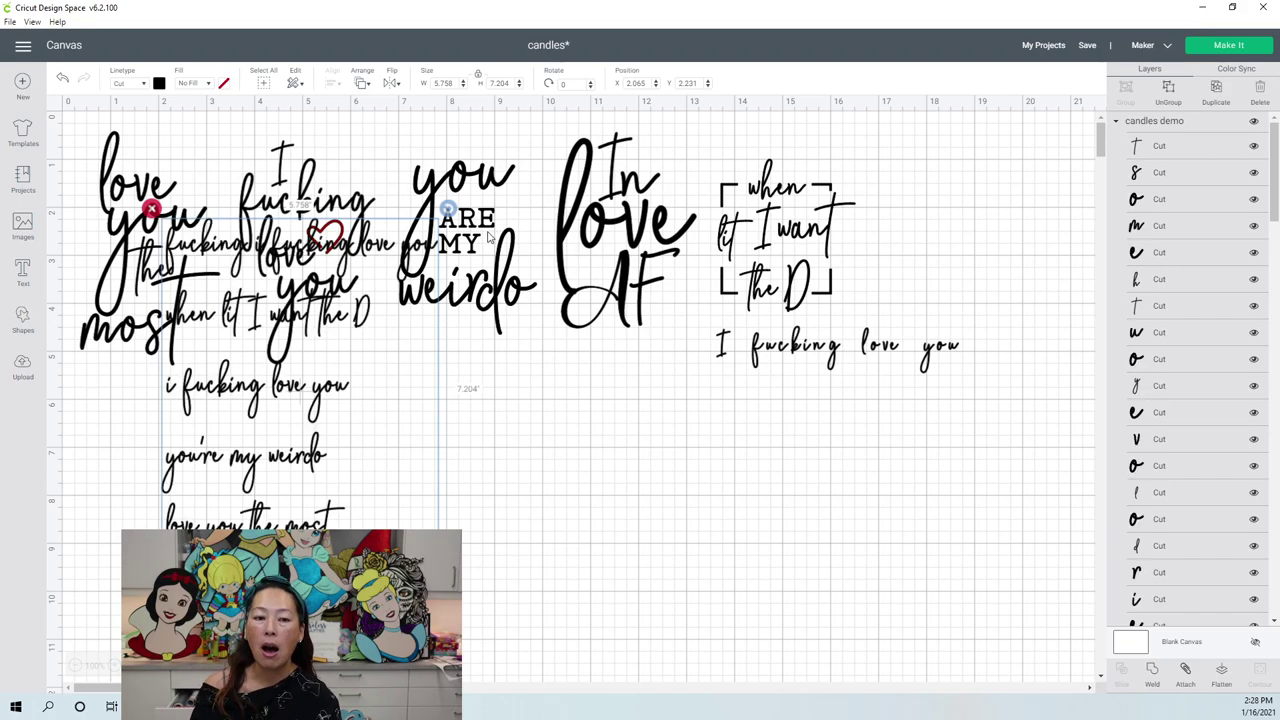
left_click_drag(515, 412, 443, 400)
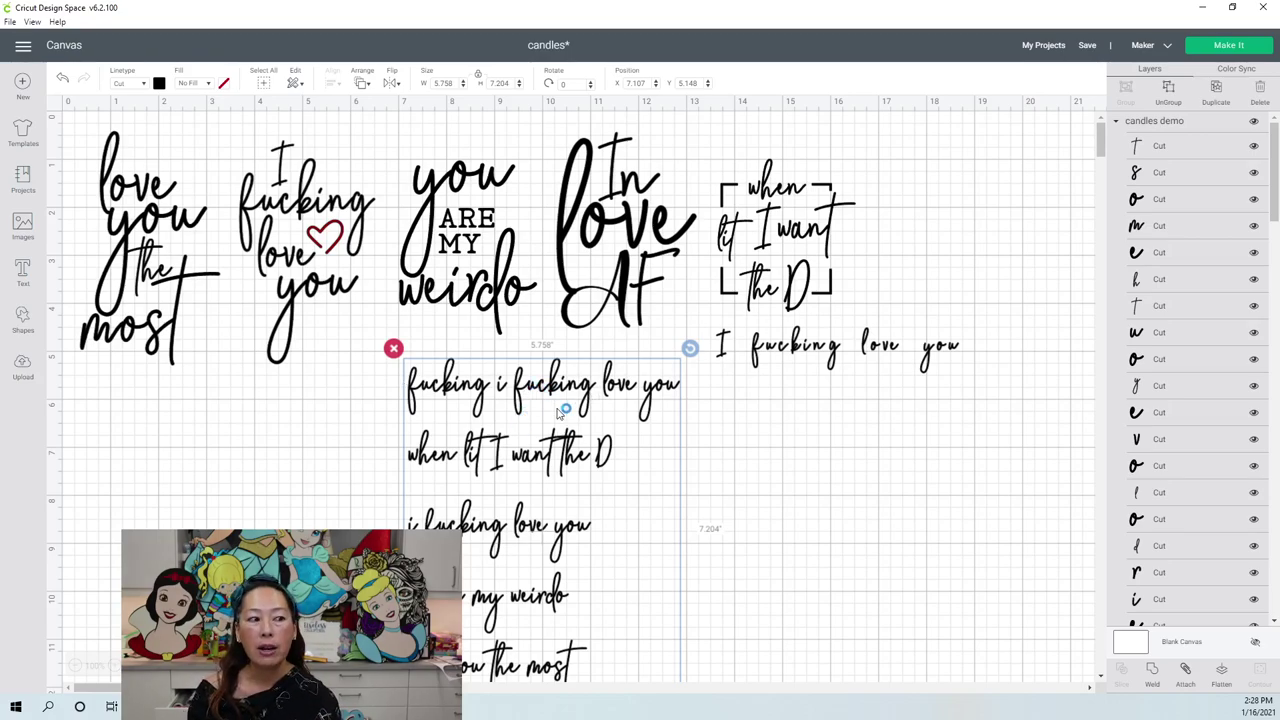
left_click_drag(651, 409, 881, 454)
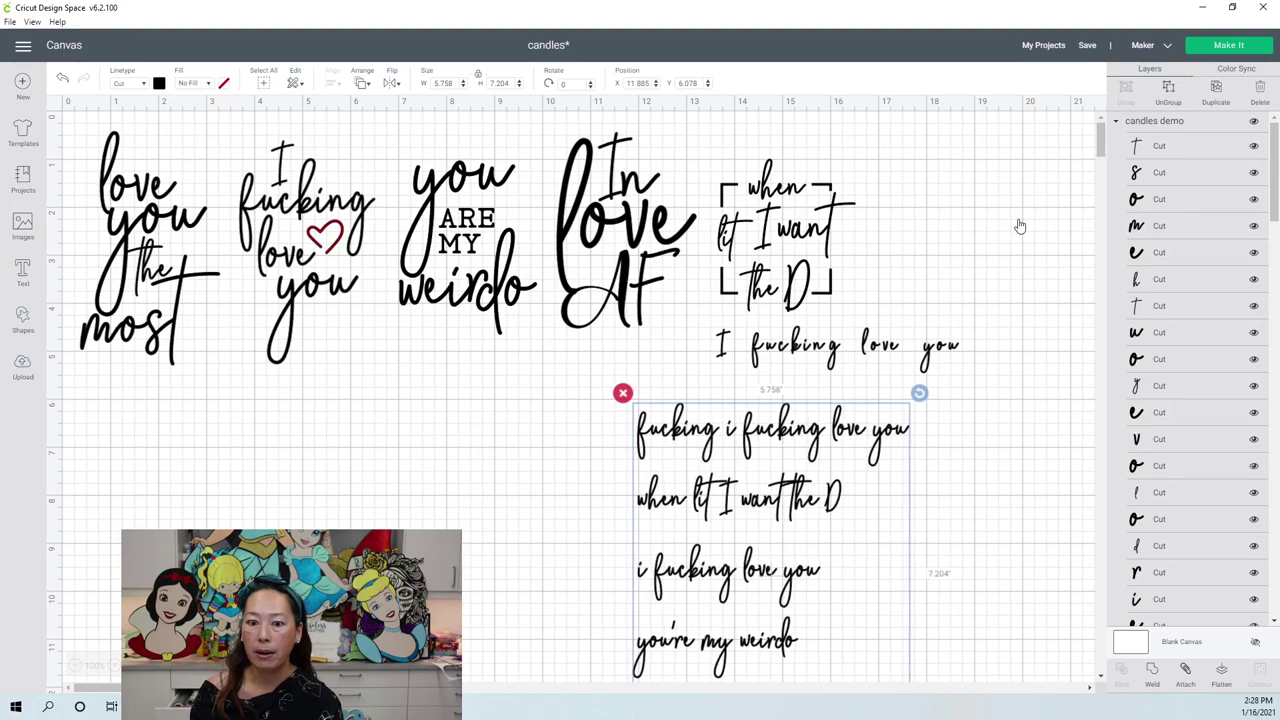
- Ungroup the candles demo image and weld the letters of the first word in its top phrase
key("Delete")
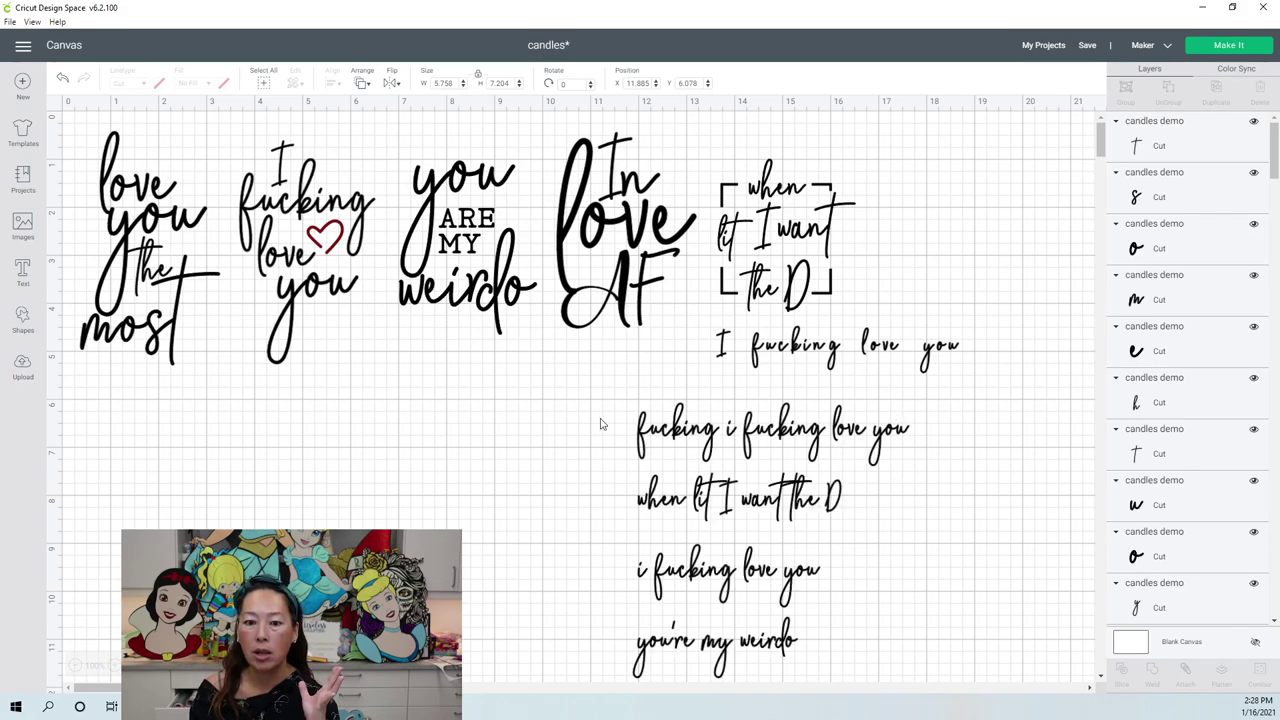
left_click_drag(602, 393, 718, 450)
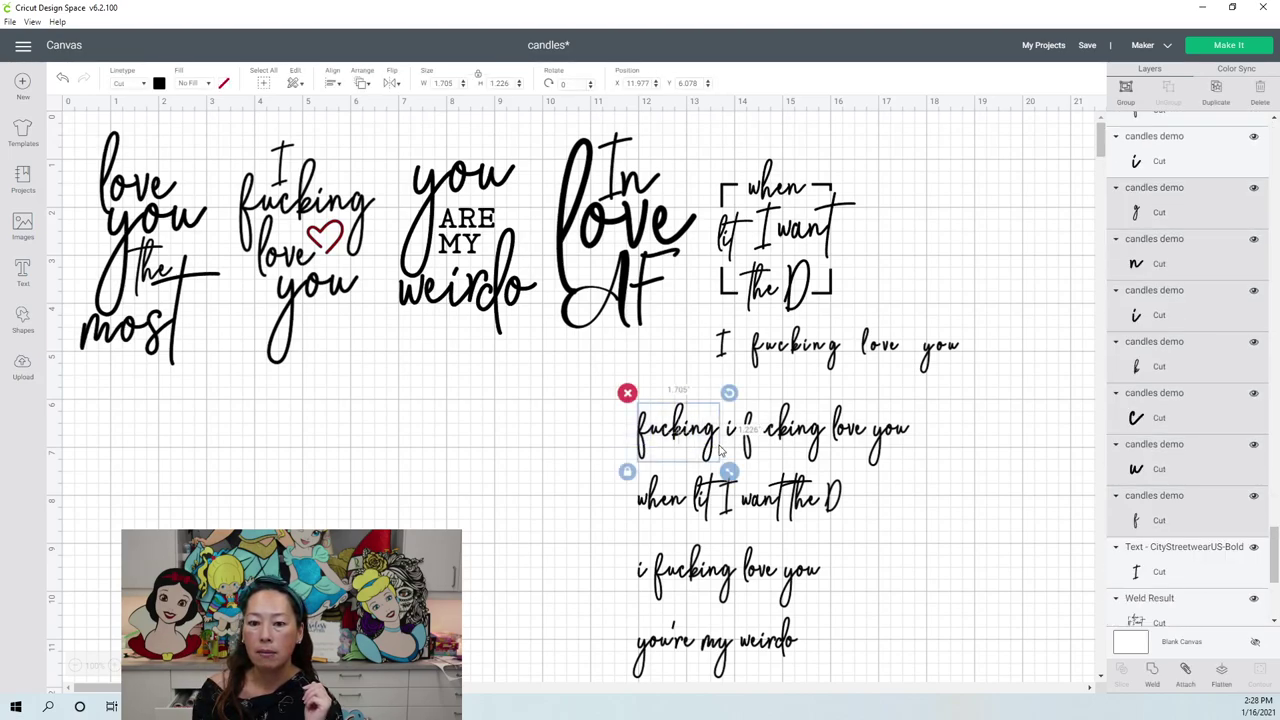
left_click(1153, 677)
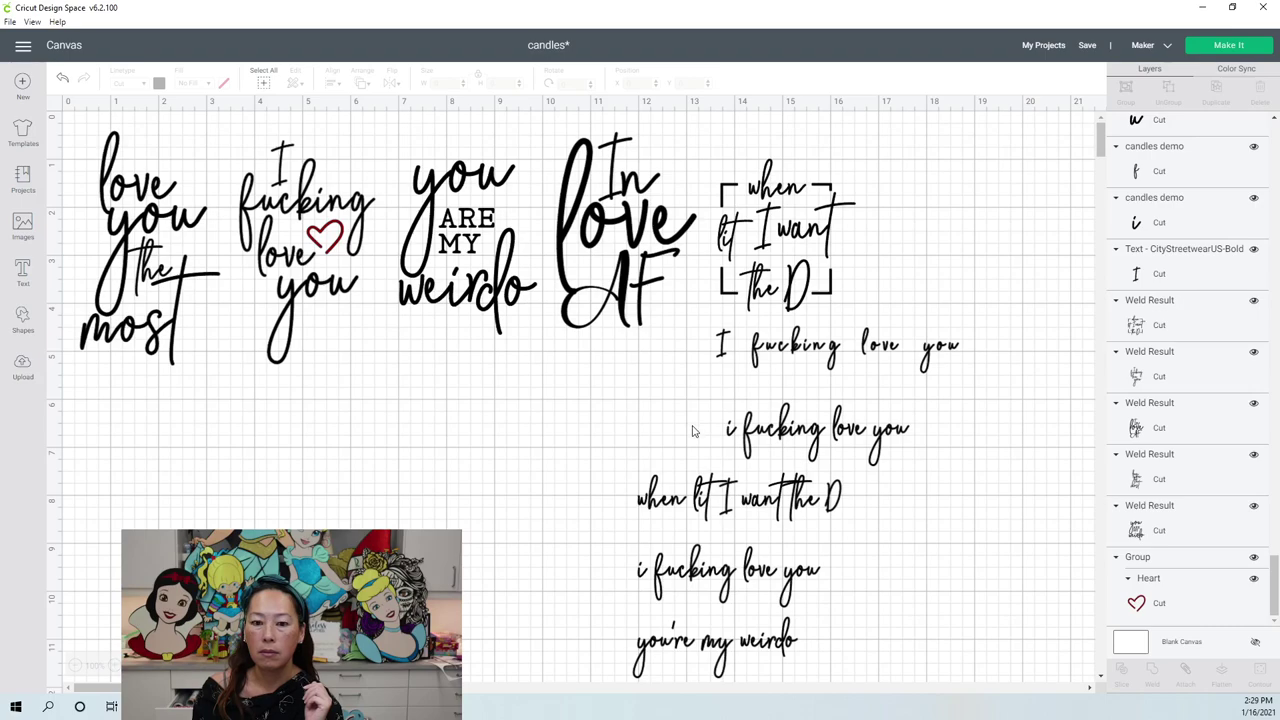
- Move the welded word to the empty area beneath the "you are my weirdo" design, at about X 8.0, Y 5.0
left_click(757, 437)
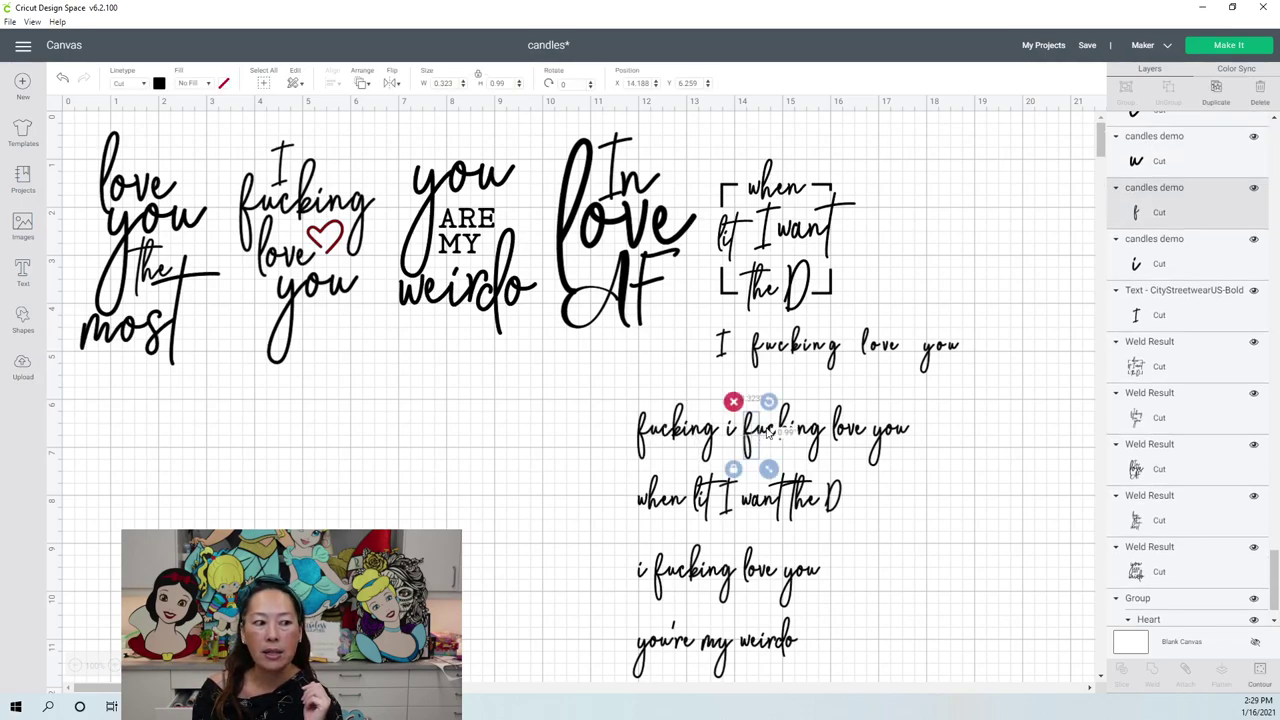
left_click(750, 432)
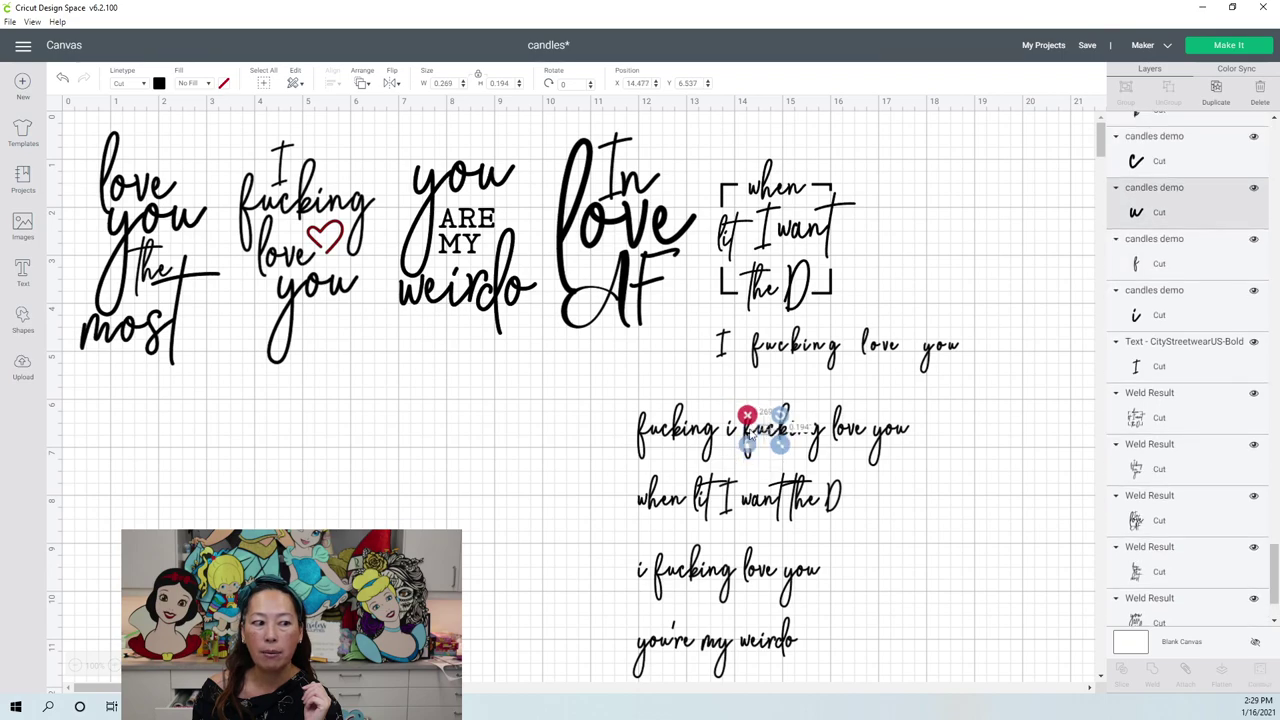
left_click(683, 432)
left_click_drag(578, 407, 403, 357)
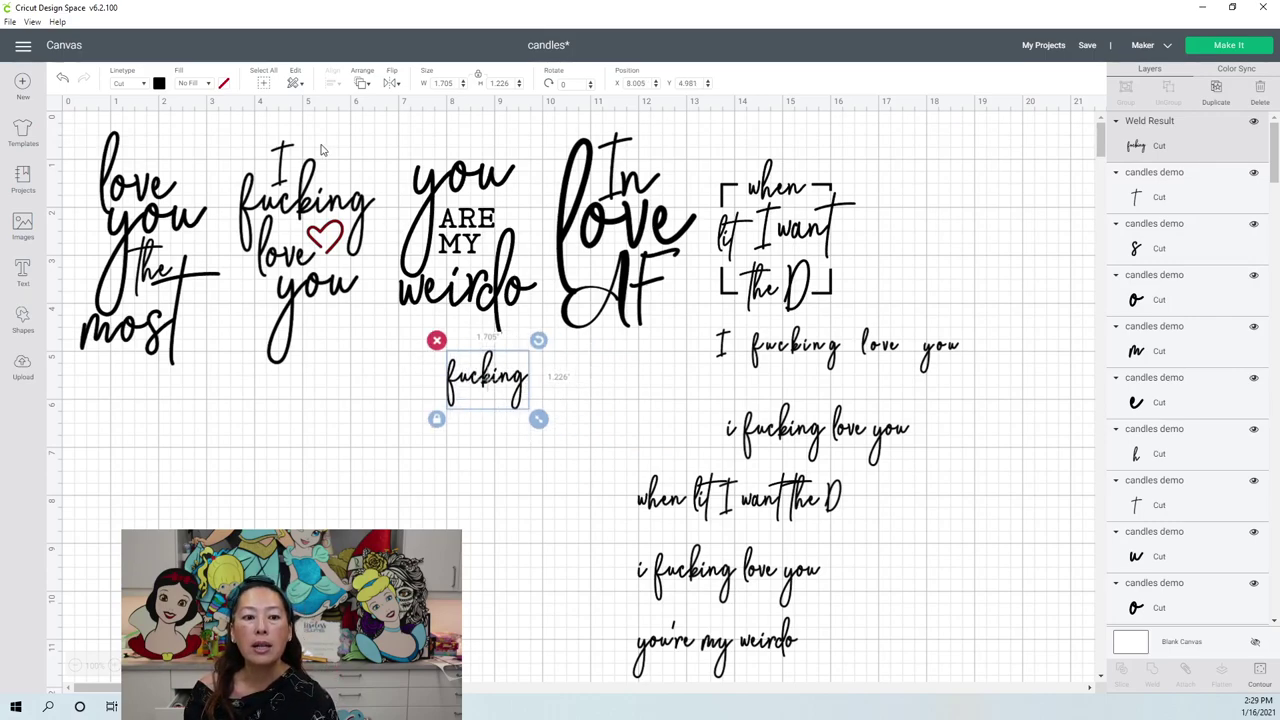
- Weld the letters of the word "love" in the top imported phrase
left_click(856, 447)
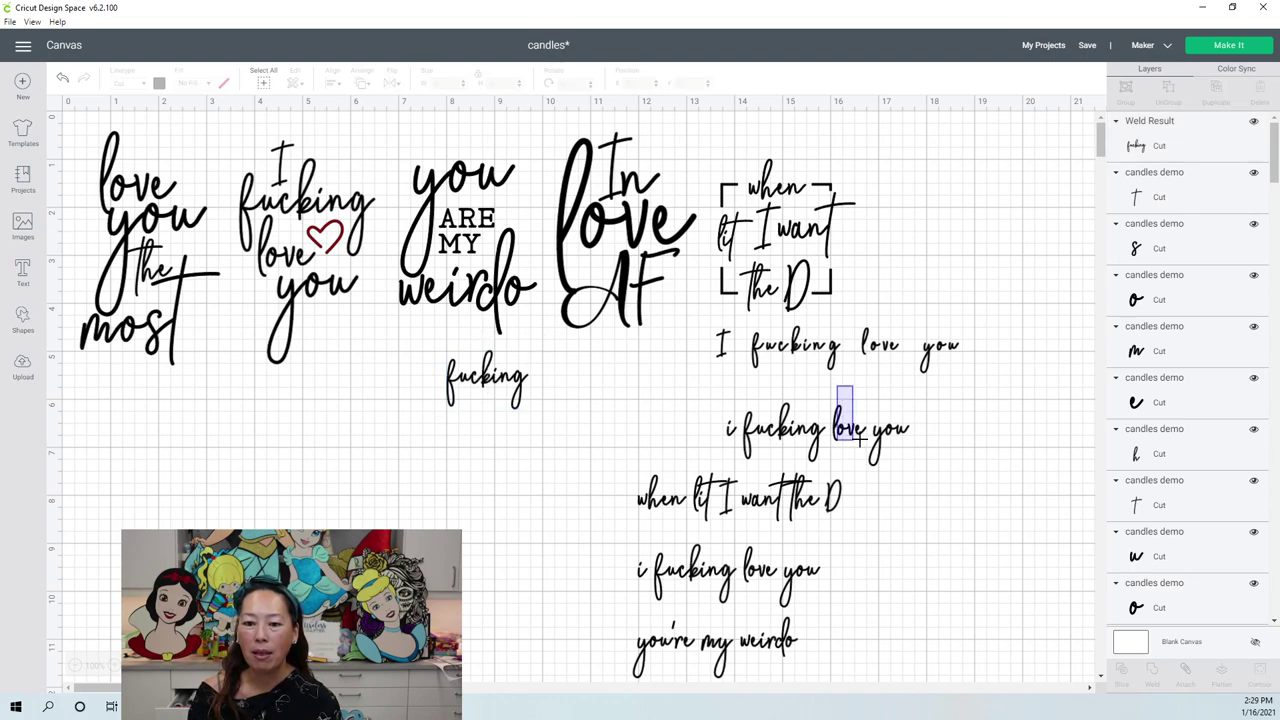
left_click_drag(862, 447, 828, 402)
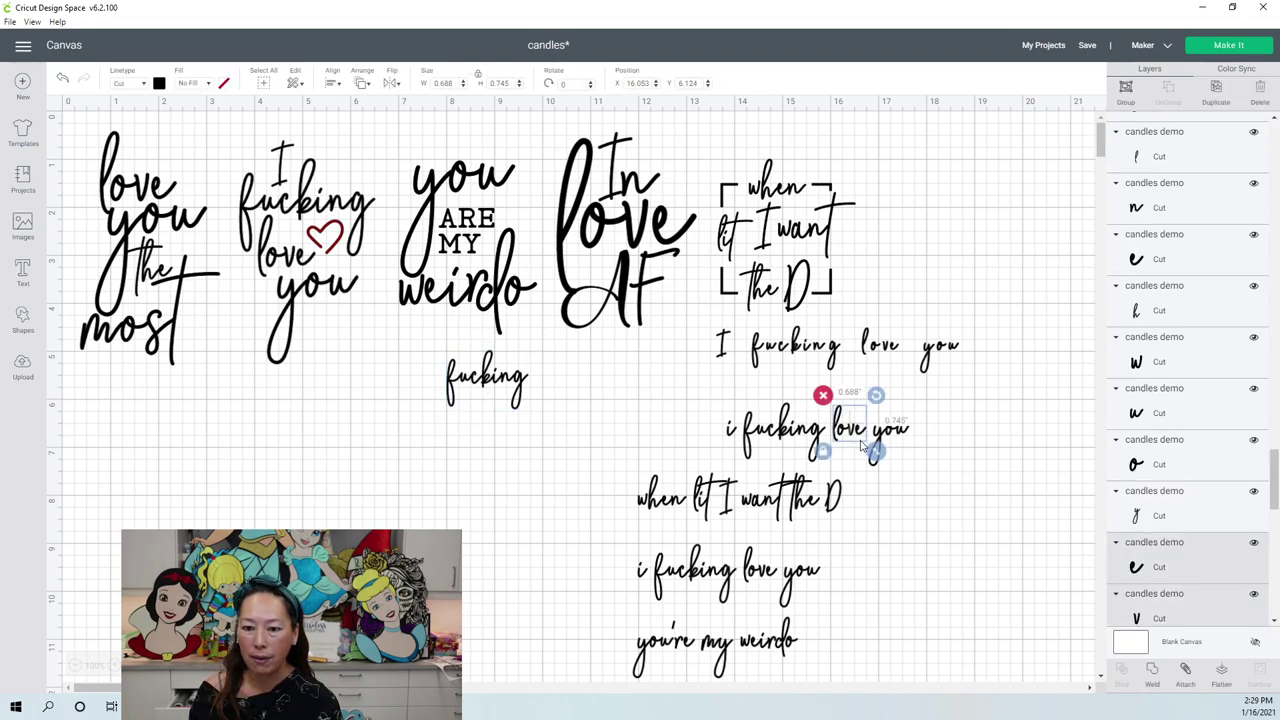
left_click(1152, 672)
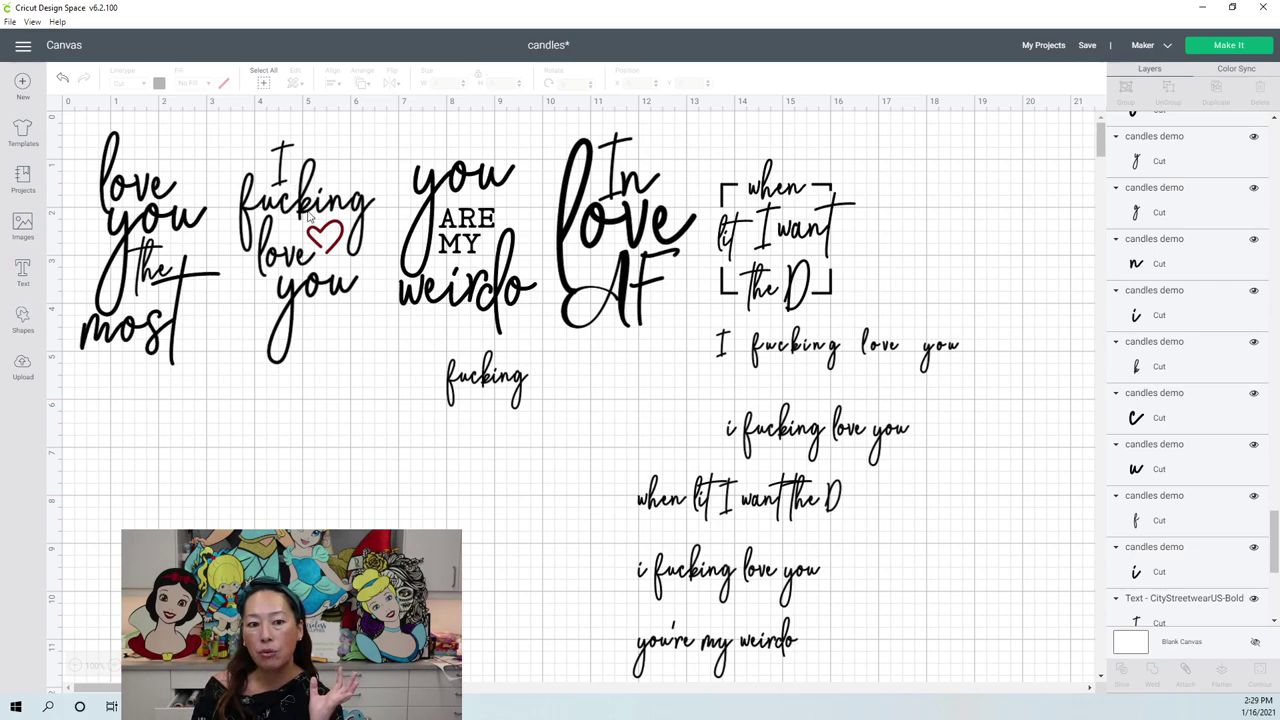
- Try to weld the letters of the word "you" at the end of the top imported phrase
left_click_drag(928, 437, 874, 421)
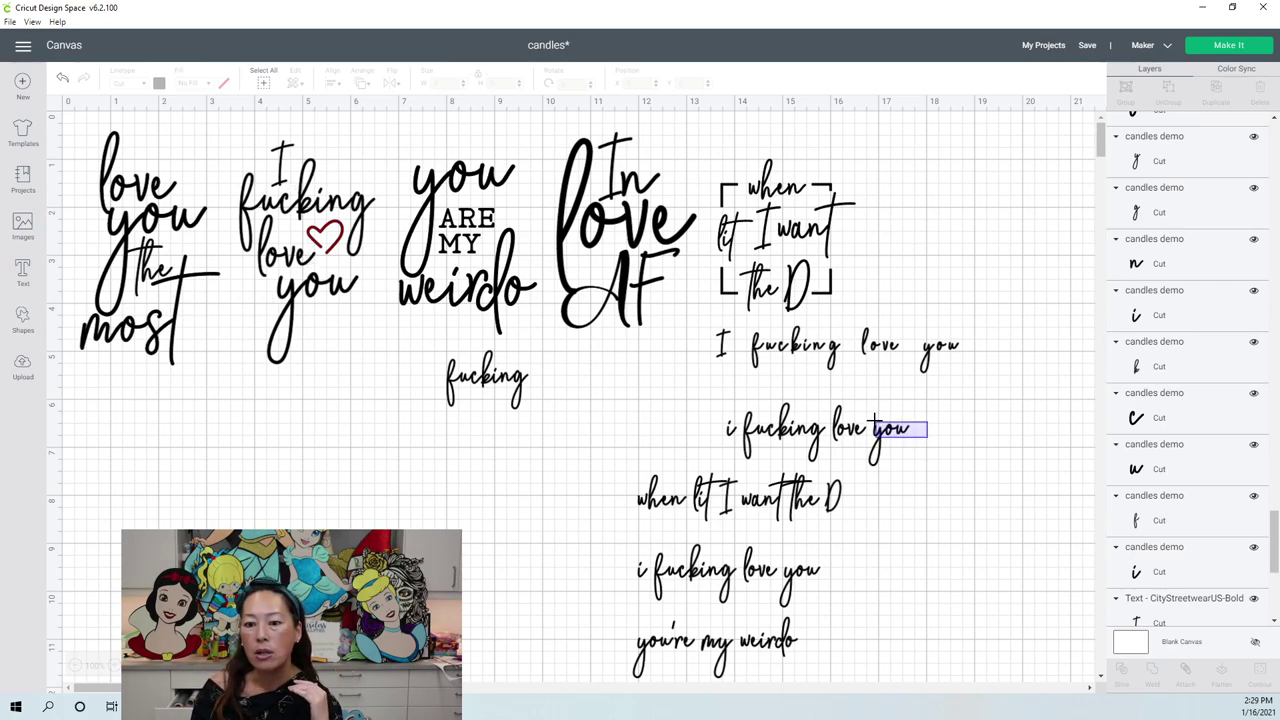
left_click_drag(945, 479, 945, 479)
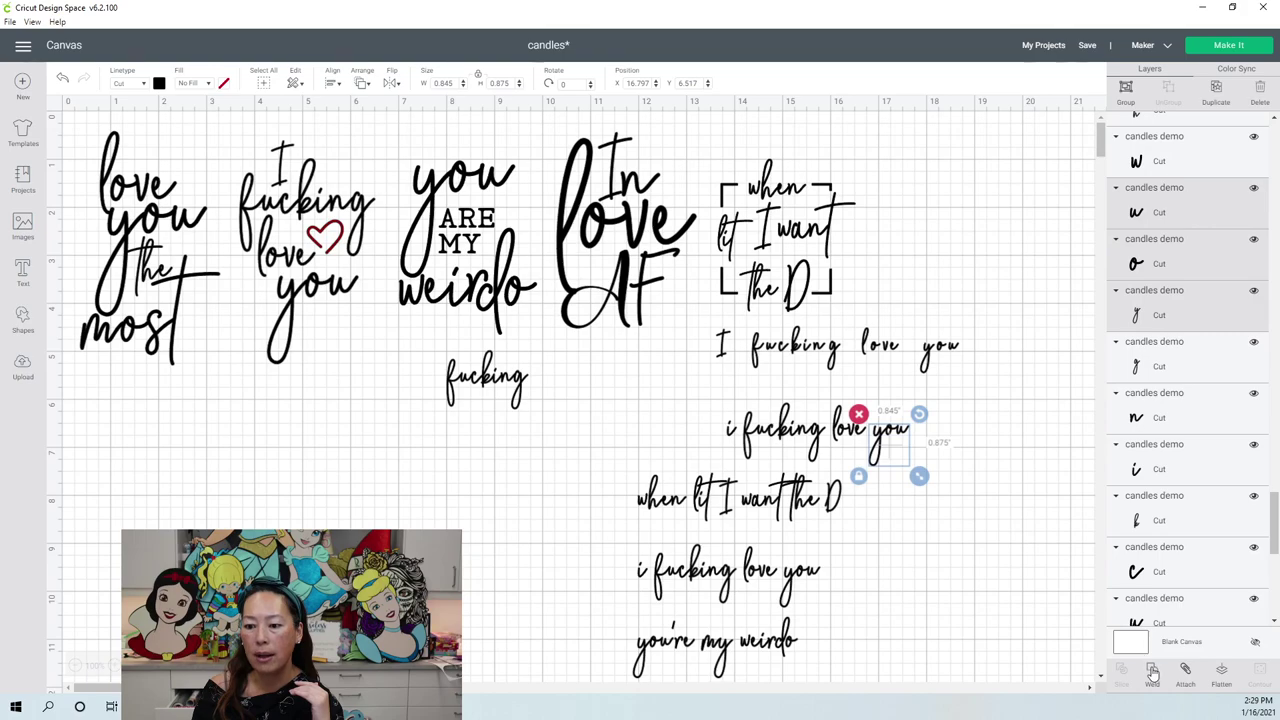
key("Delete")
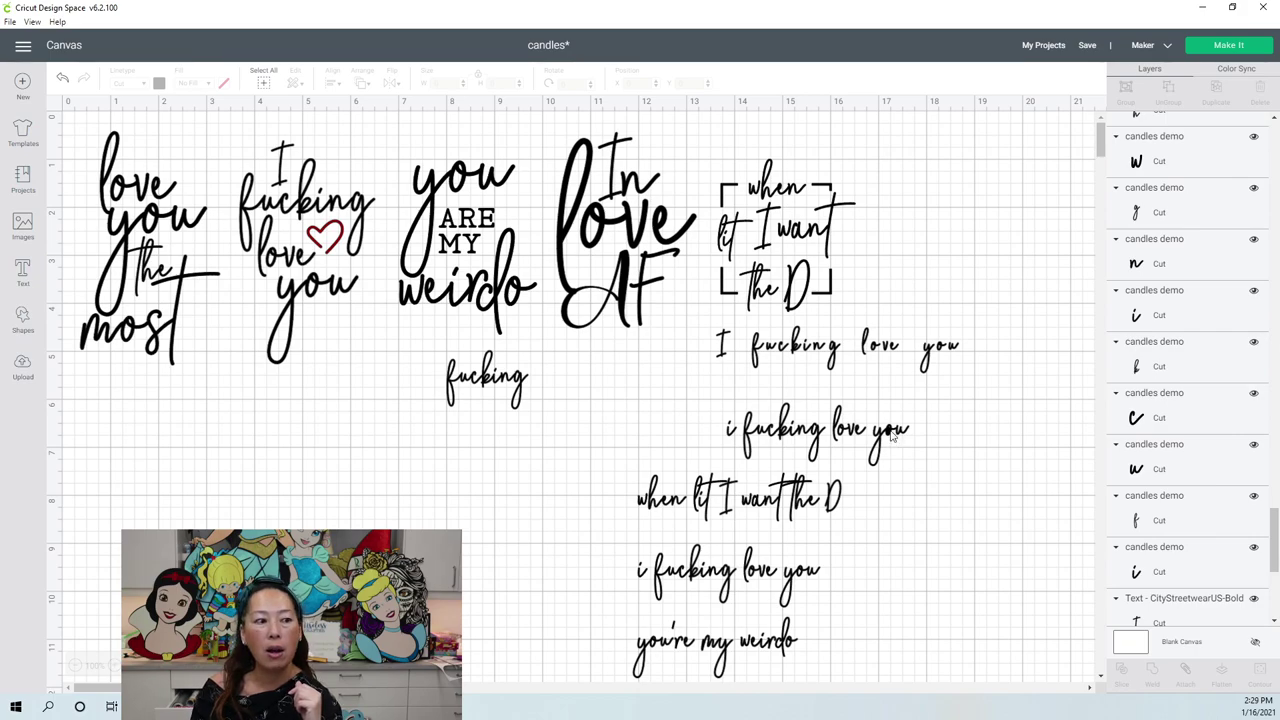
- Inspect the welded "you" up close and undo its weld
left_click(116, 666)
left_click_drag(95, 687, 130, 687)
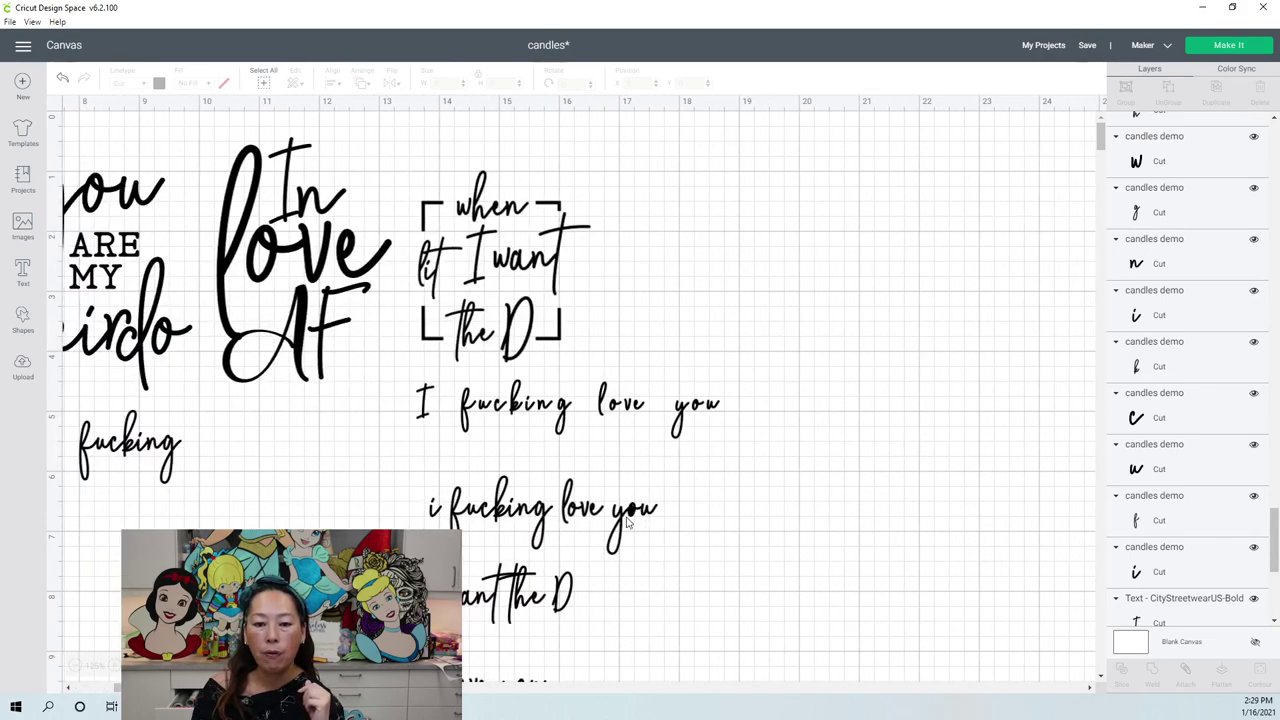
left_click(62, 80)
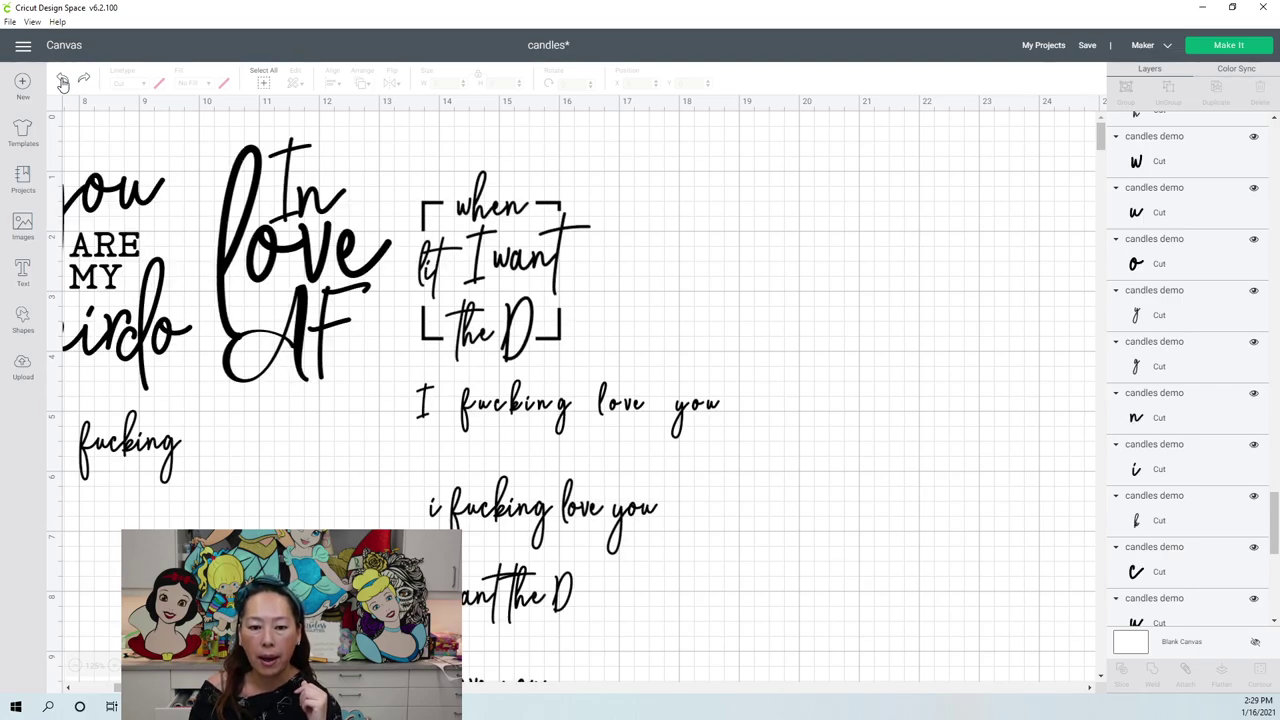
- Move the letters of "you" to the empty canvas beside the designs and enlarge them together to about 4.83 by 5.00 inches
left_click_drag(712, 535, 770, 186)
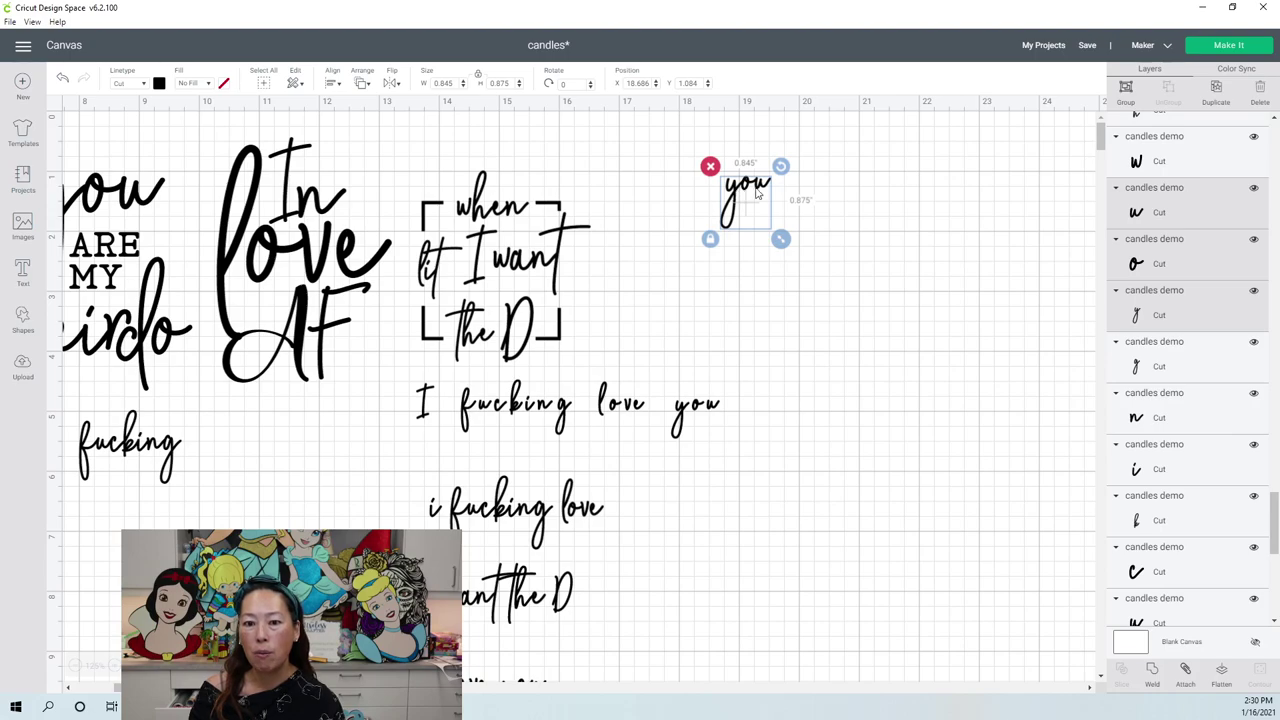
left_click_drag(780, 240, 1019, 486)
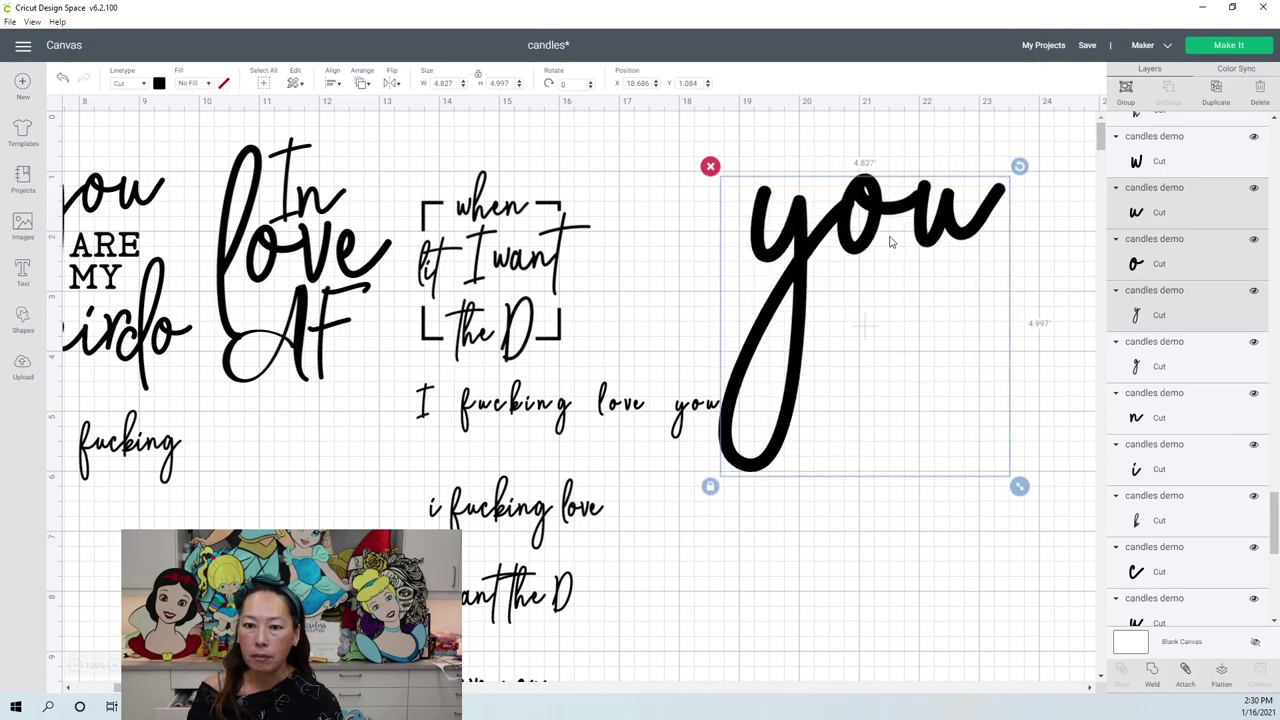
left_click(829, 163)
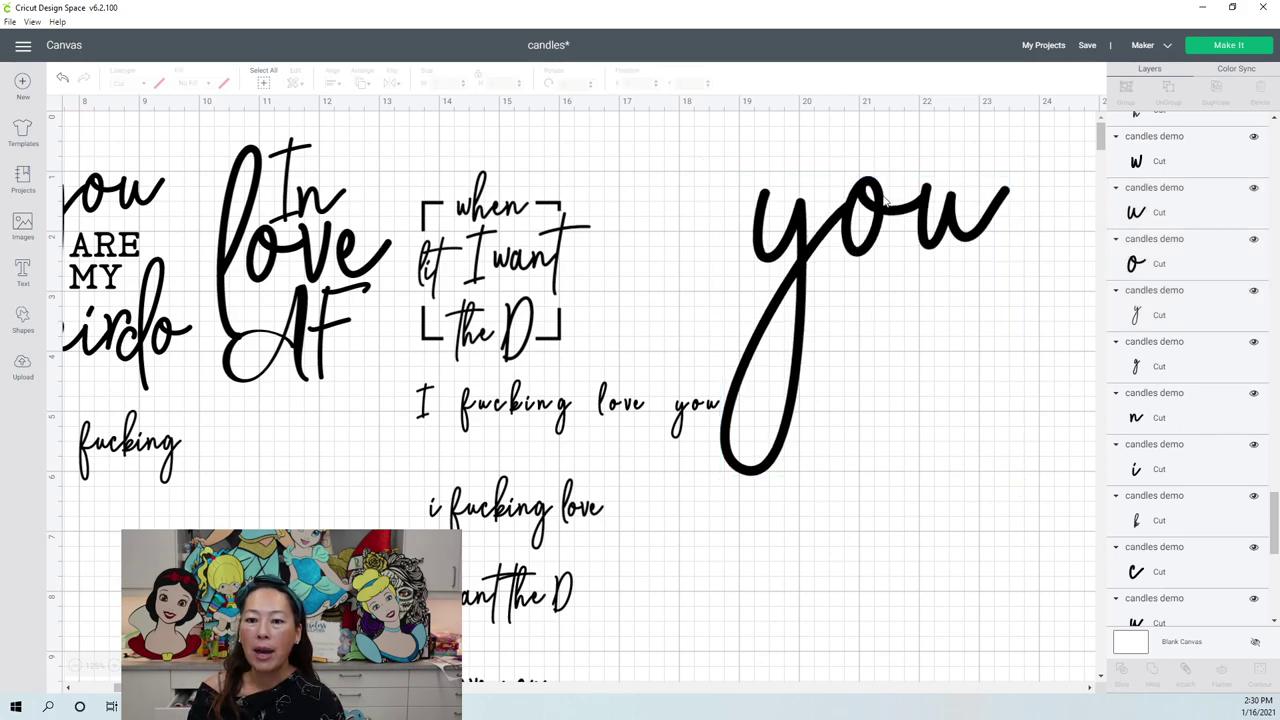
- Adjust the spacing of the large "you" by nudging the "o" and shifting the "u" outward until the word is about 4.98 inches wide
left_click(870, 195)
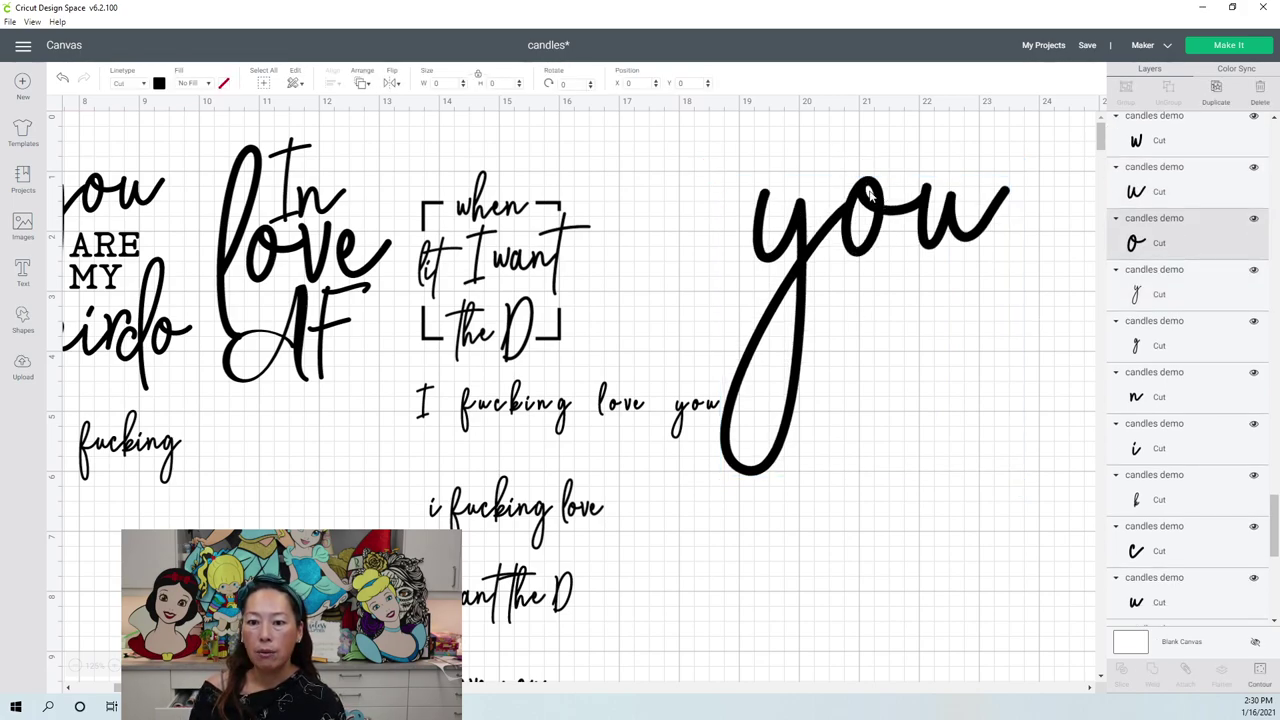
left_click_drag(882, 197, 884, 198)
left_click_drag(878, 196, 876, 196)
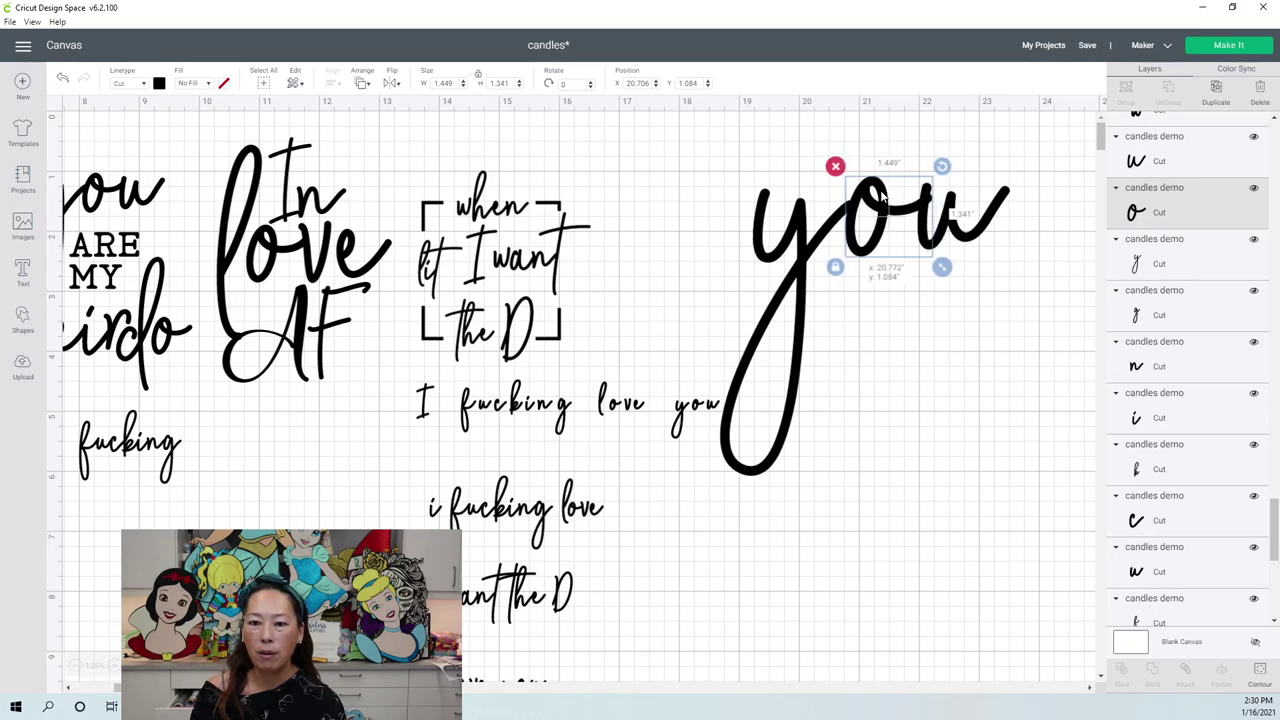
left_click(975, 240)
left_click_drag(975, 240, 984, 241)
left_click(725, 173)
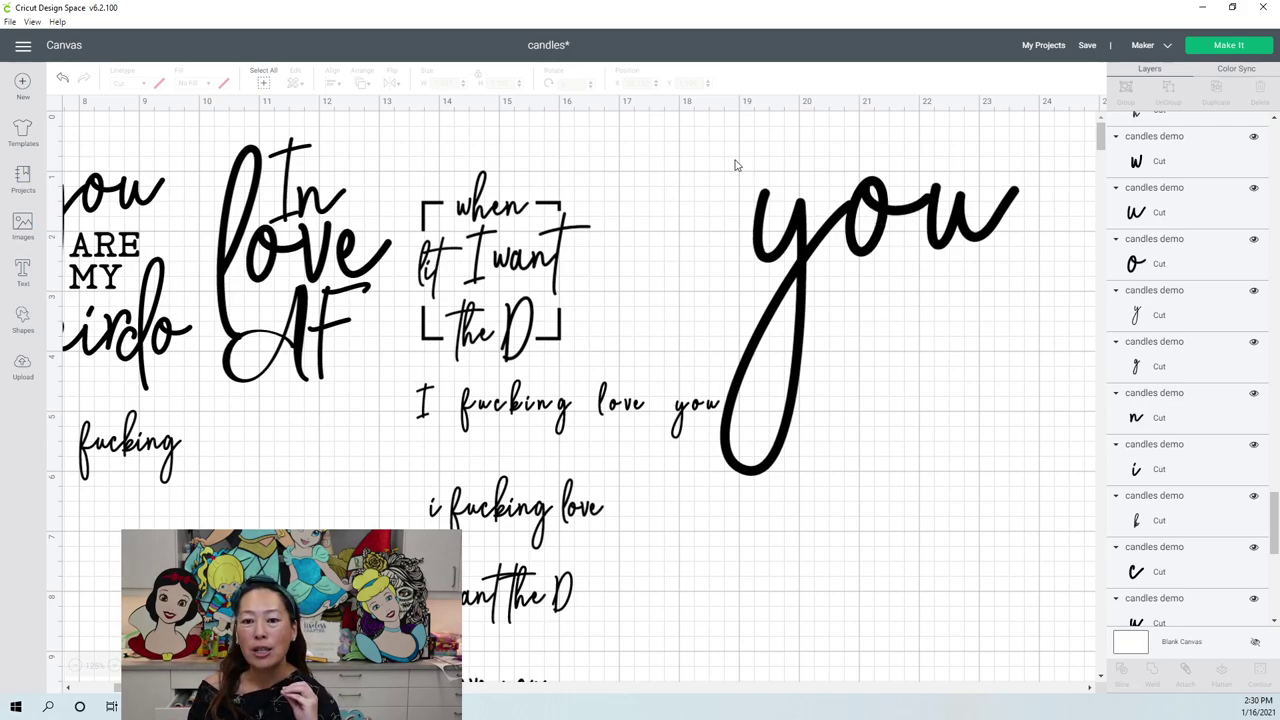
- Try to weld the respaced letters of the large "you" and undo the weld
left_click_drag(734, 164, 972, 234)
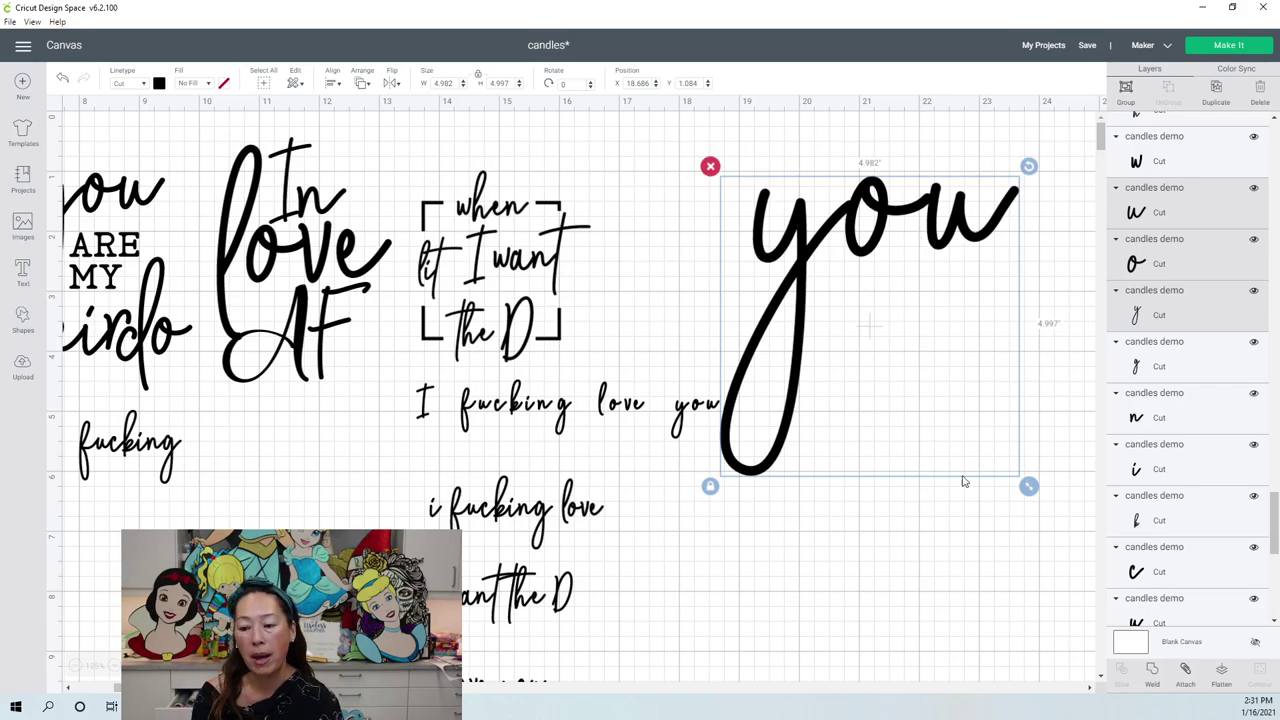
left_click(1153, 677)
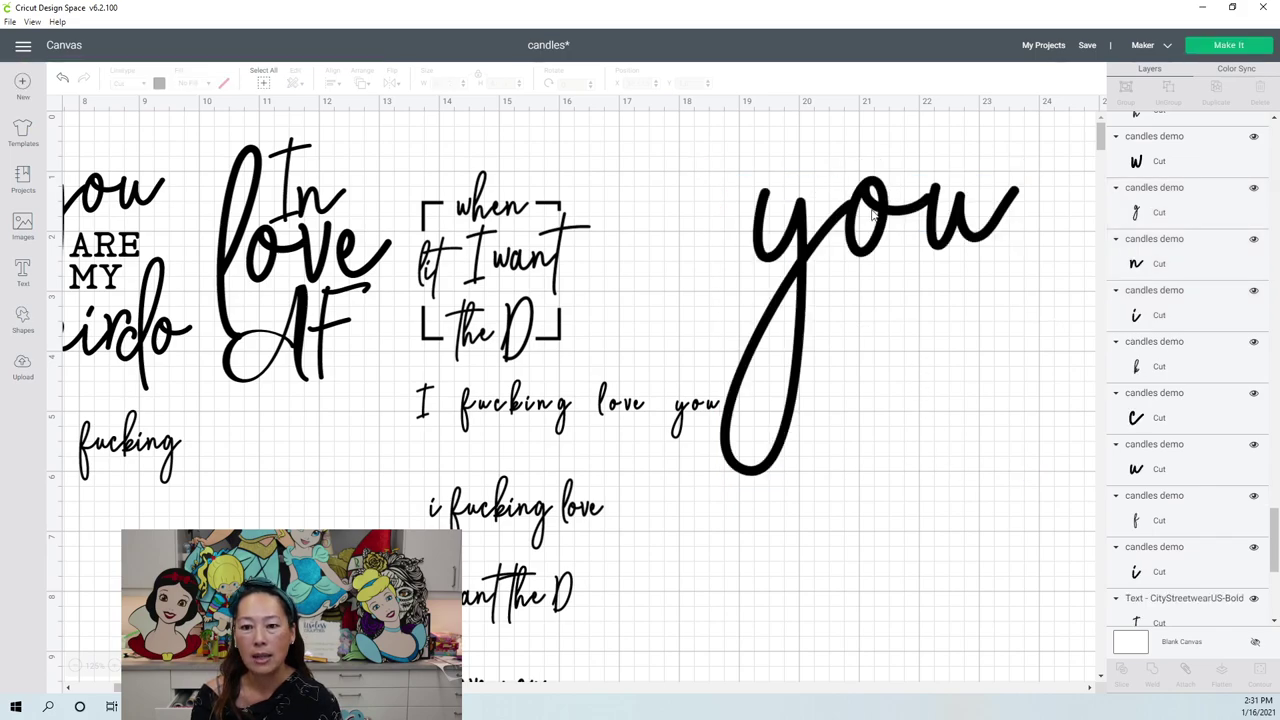
left_click(62, 80)
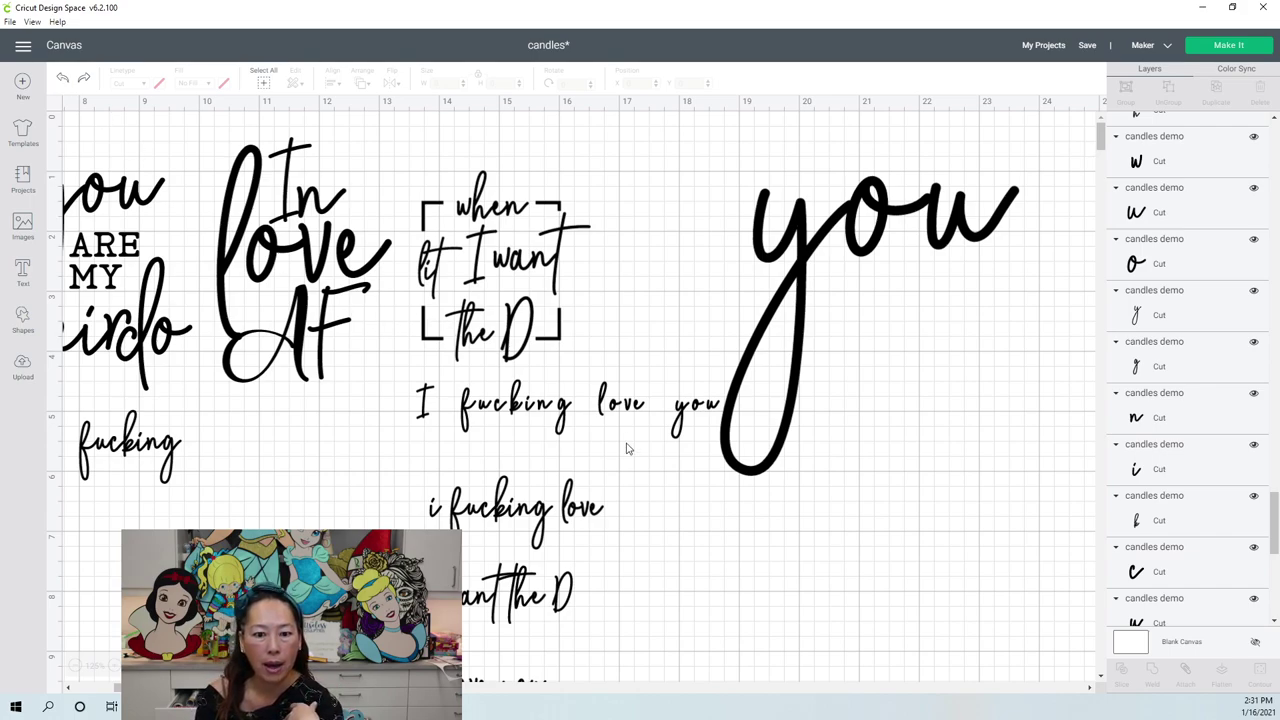
- Move the letters of "you" from the lower "i fucking love you" phrase to empty canvas and enlarge them to about 4.59 by 4.75 inches
scroll(627, 452, "down", 5)
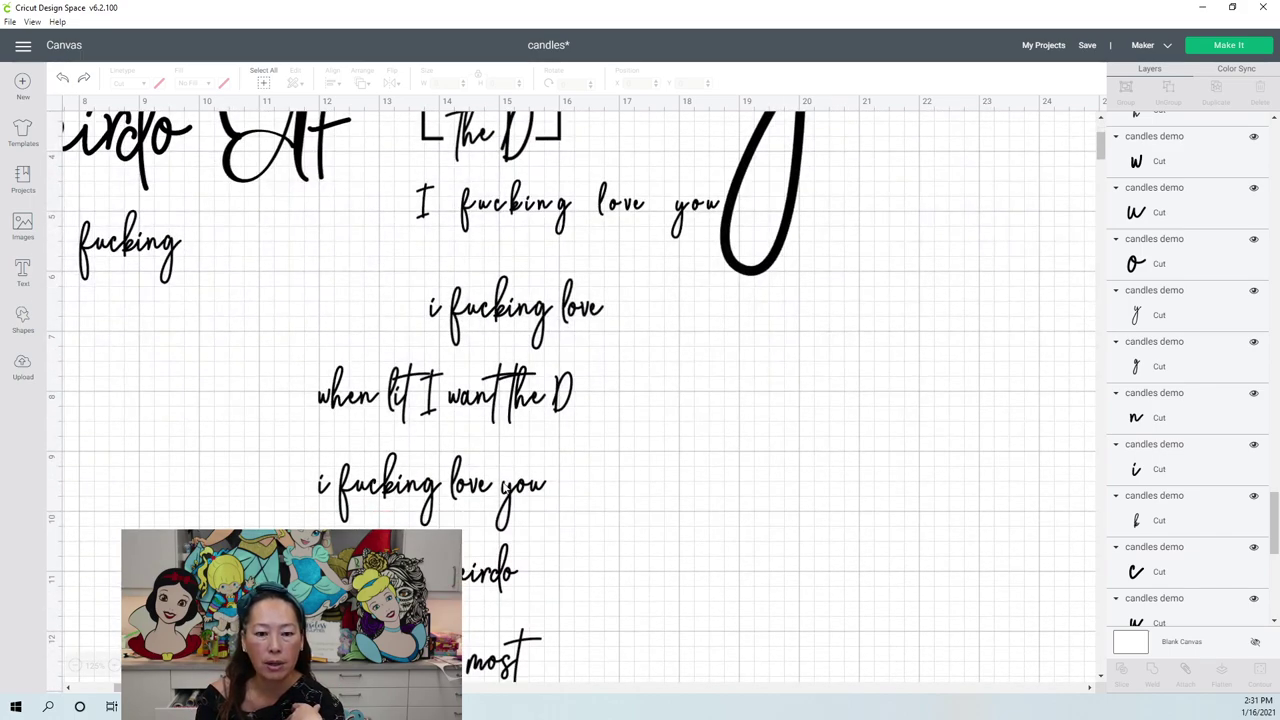
left_click(513, 492)
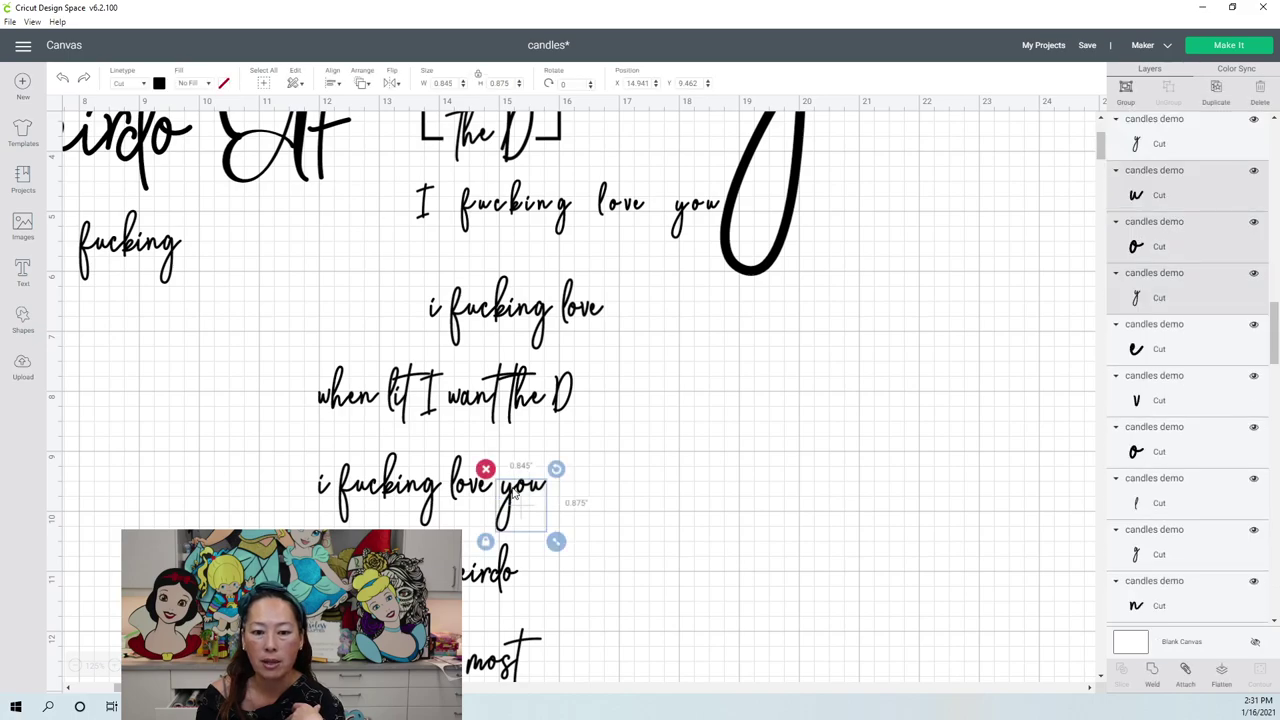
left_click_drag(563, 486, 698, 463)
left_click_drag(764, 411, 782, 422)
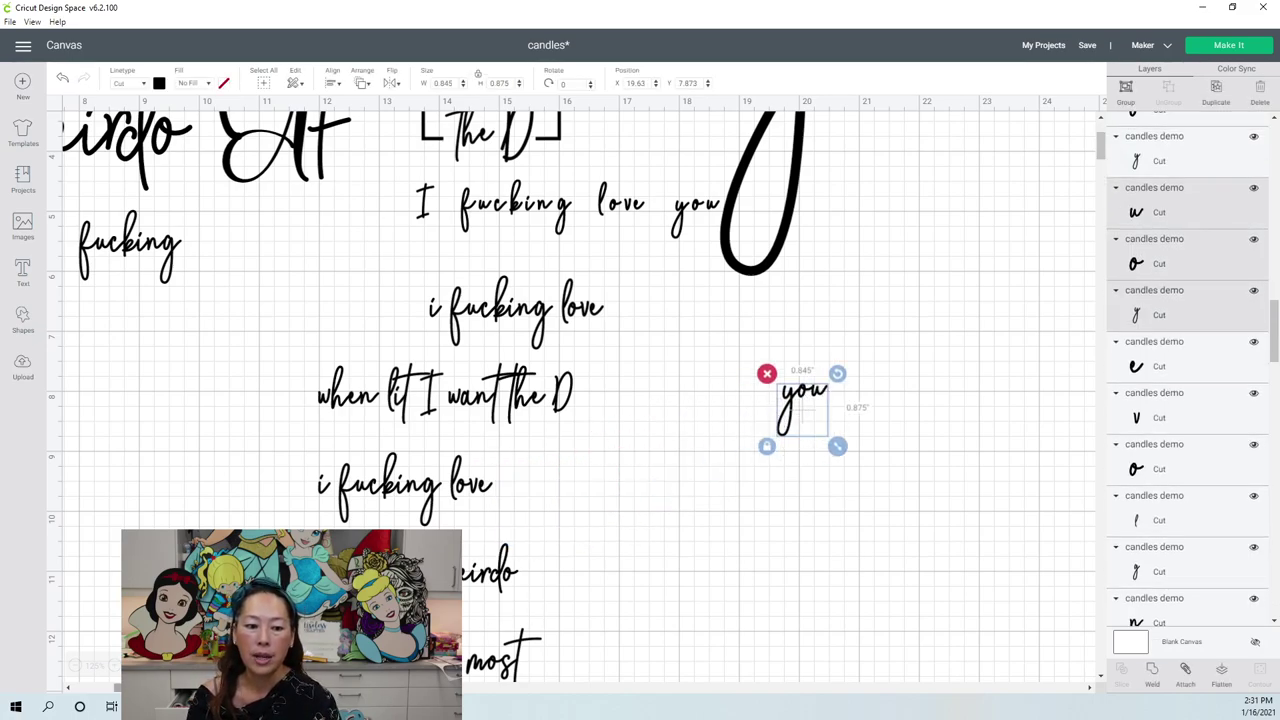
scroll(580, 390, "right", 5)
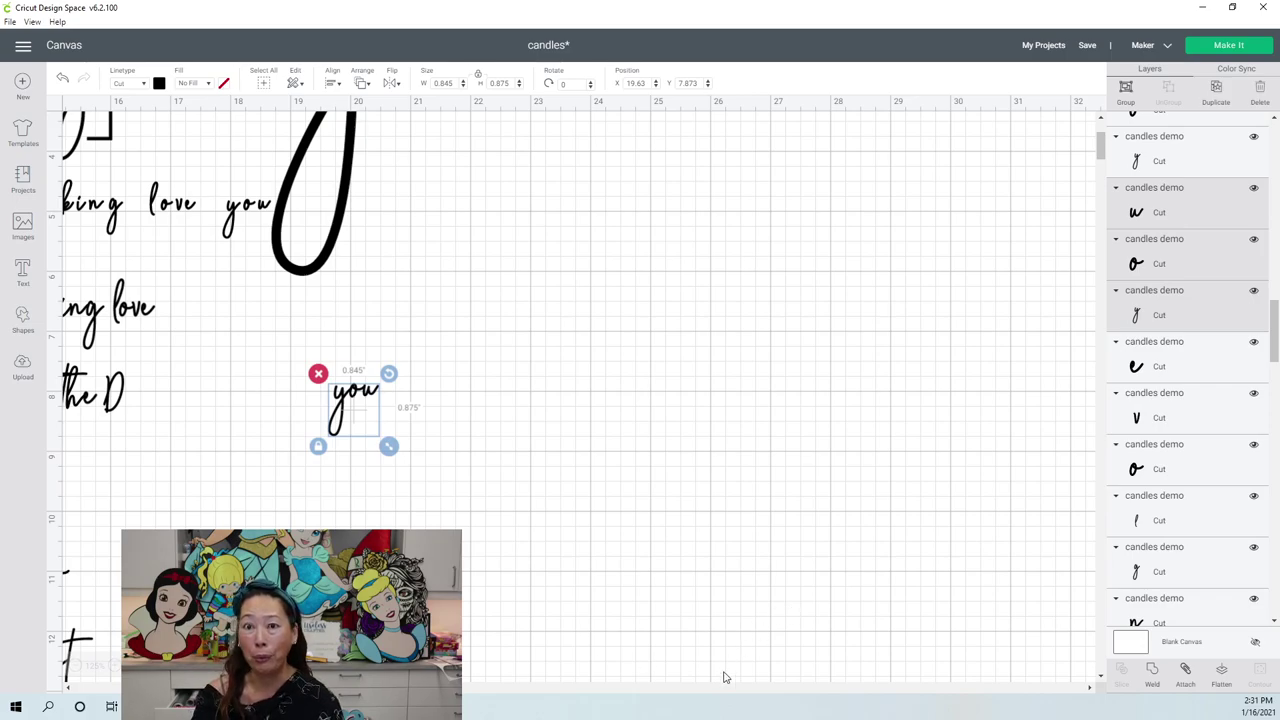
left_click_drag(389, 446, 933, 718)
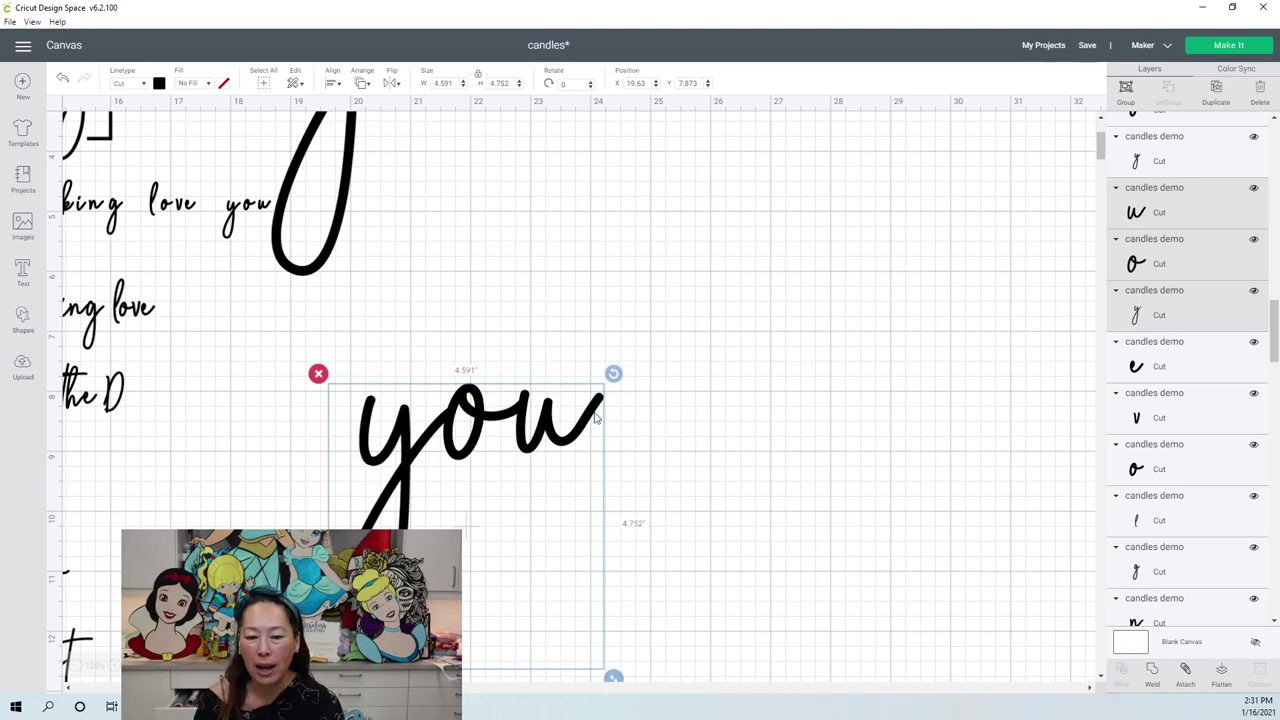
- Try to weld the letters of the second enlarged "you" and undo the weld
left_click(1155, 676)
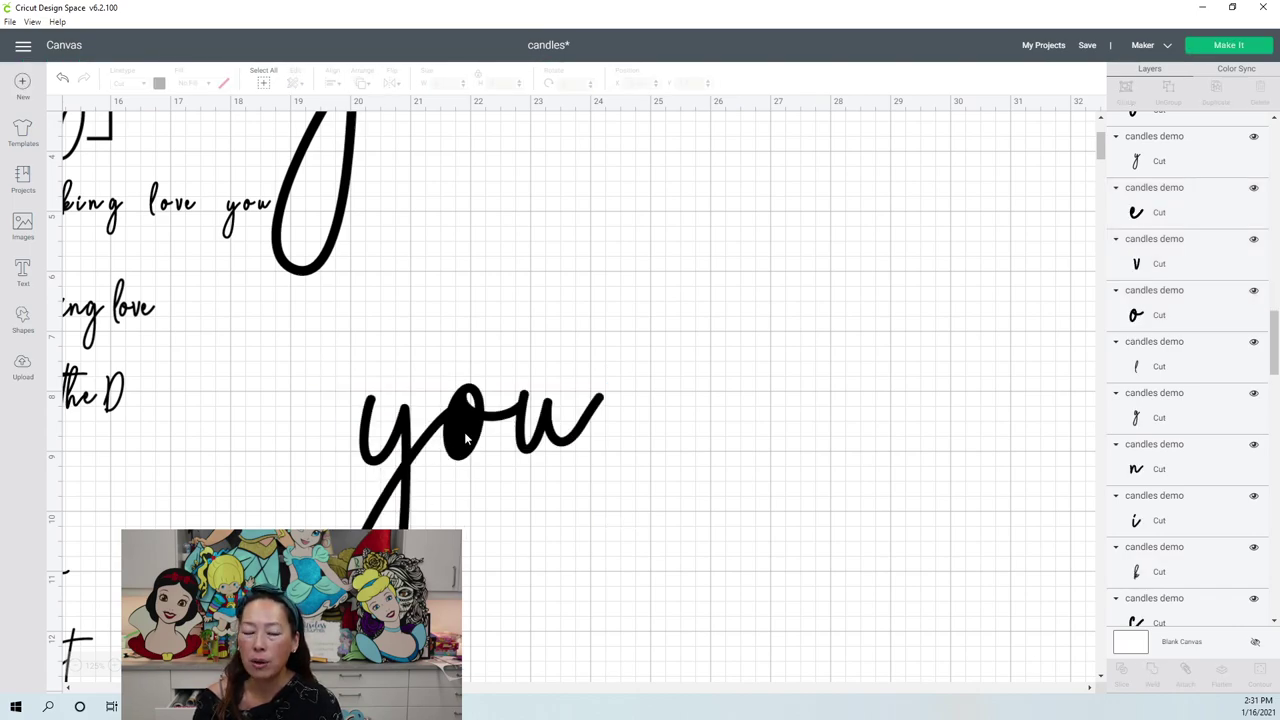
left_click(64, 82)
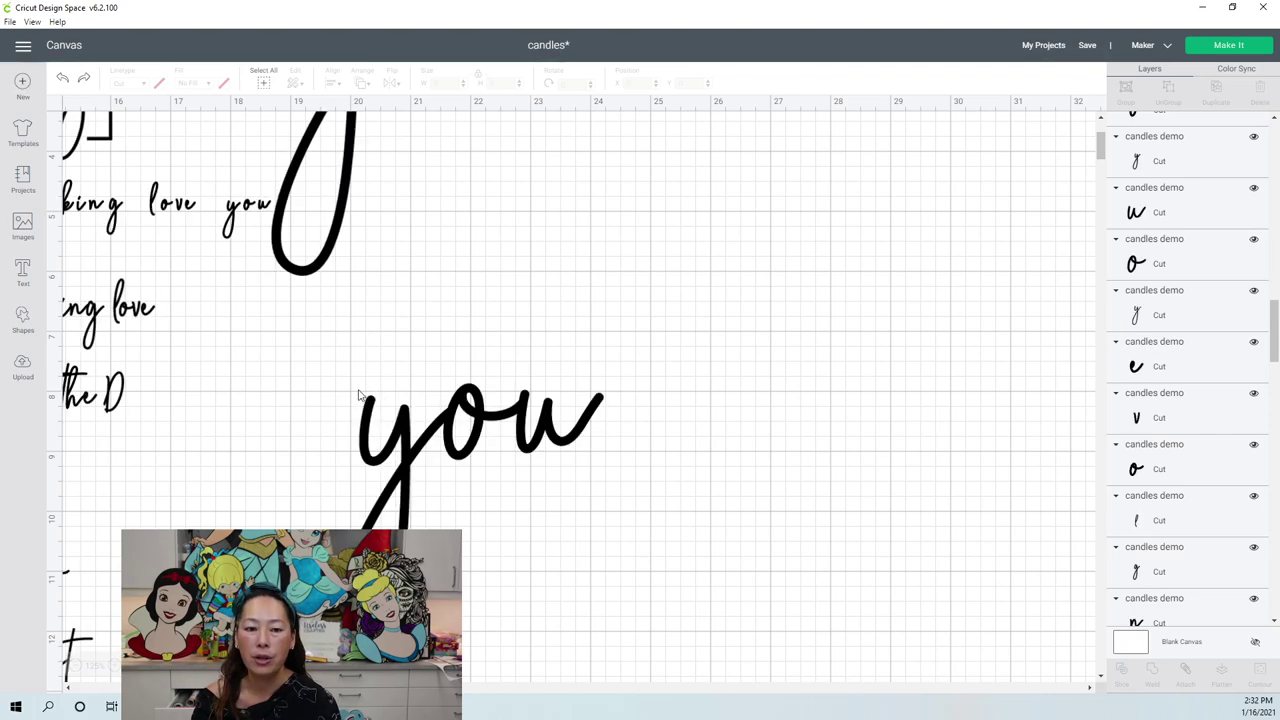
- Set the height of the second "you" to 30 inches with all three letters selected and weld them
left_click_drag(339, 380, 620, 472)
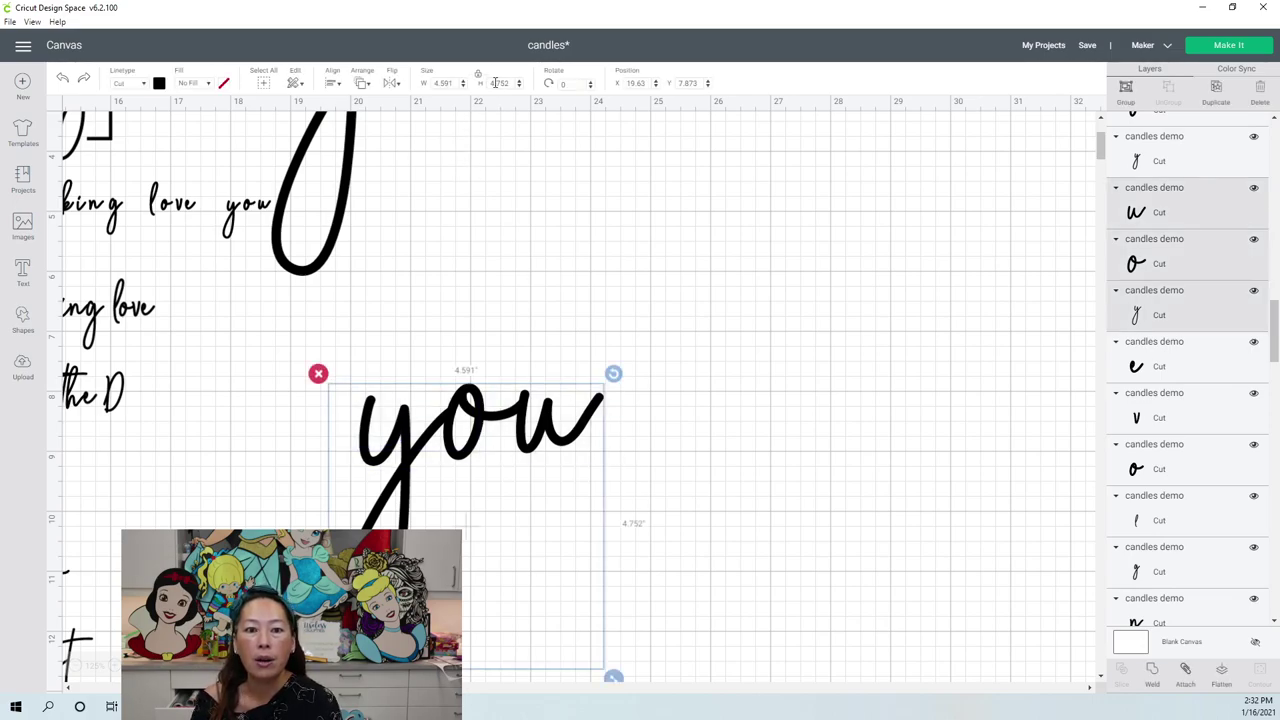
type("30")
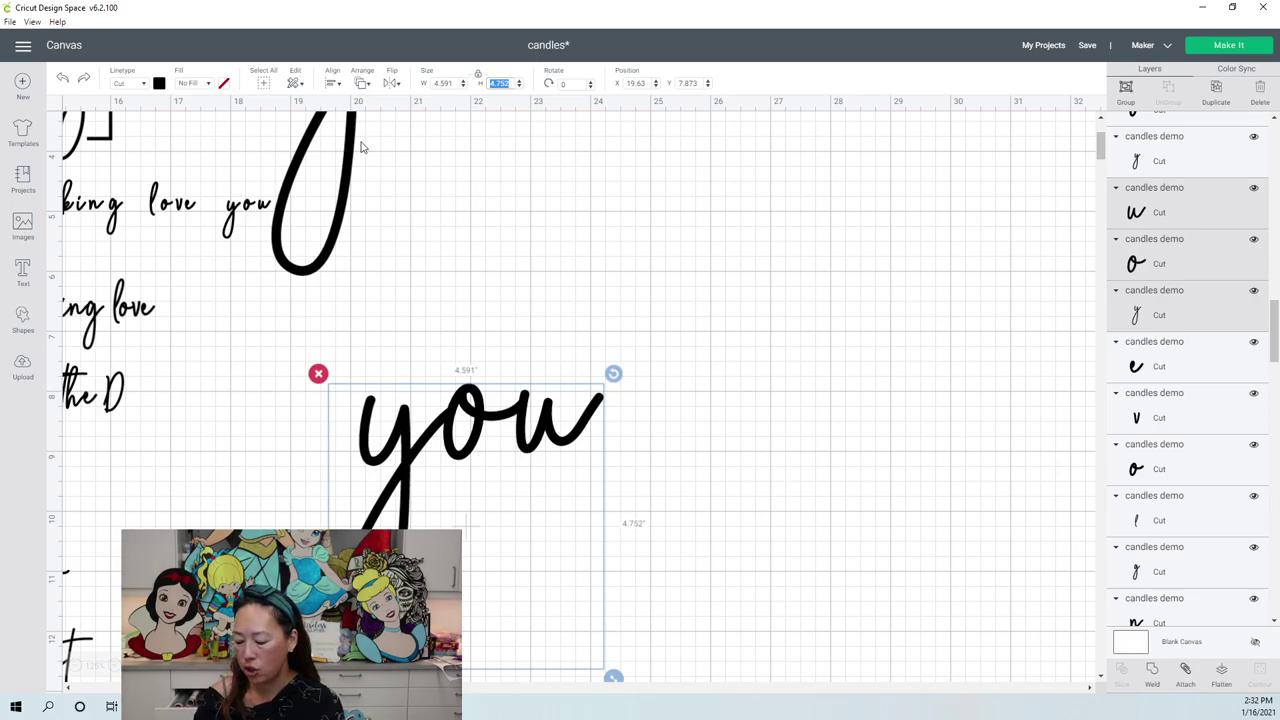
key("Tab")
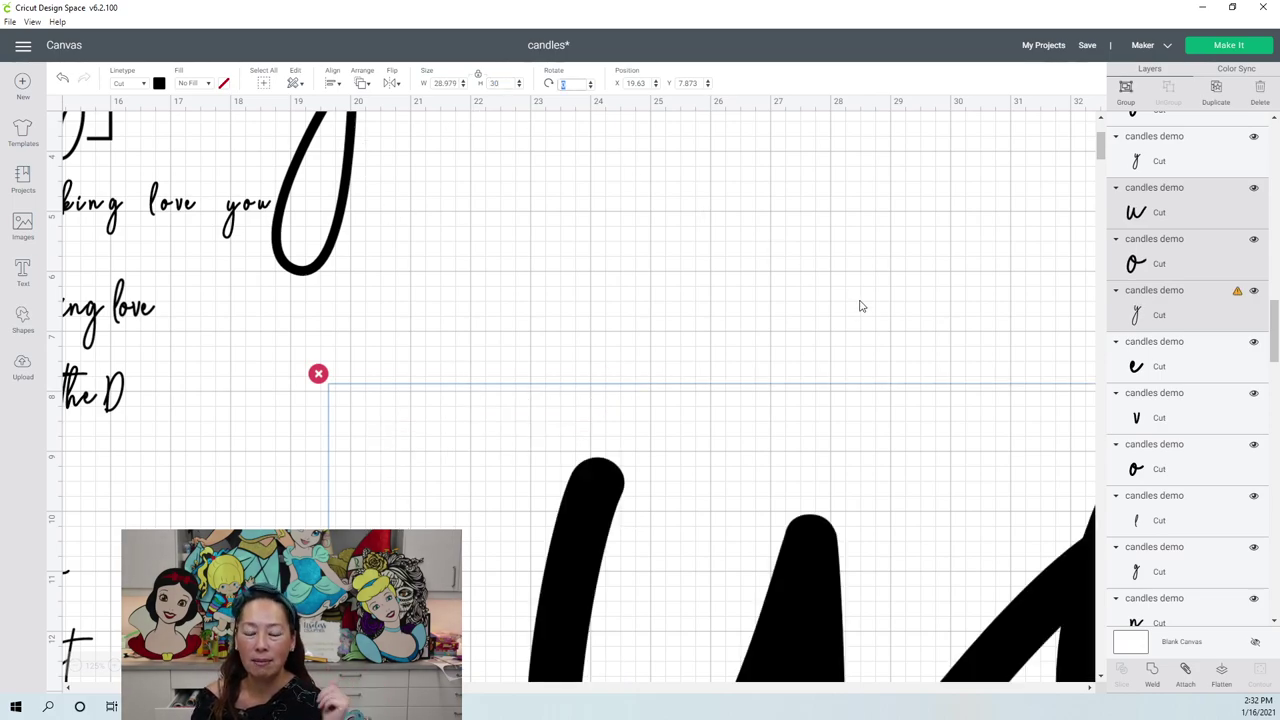
left_click(1153, 677)
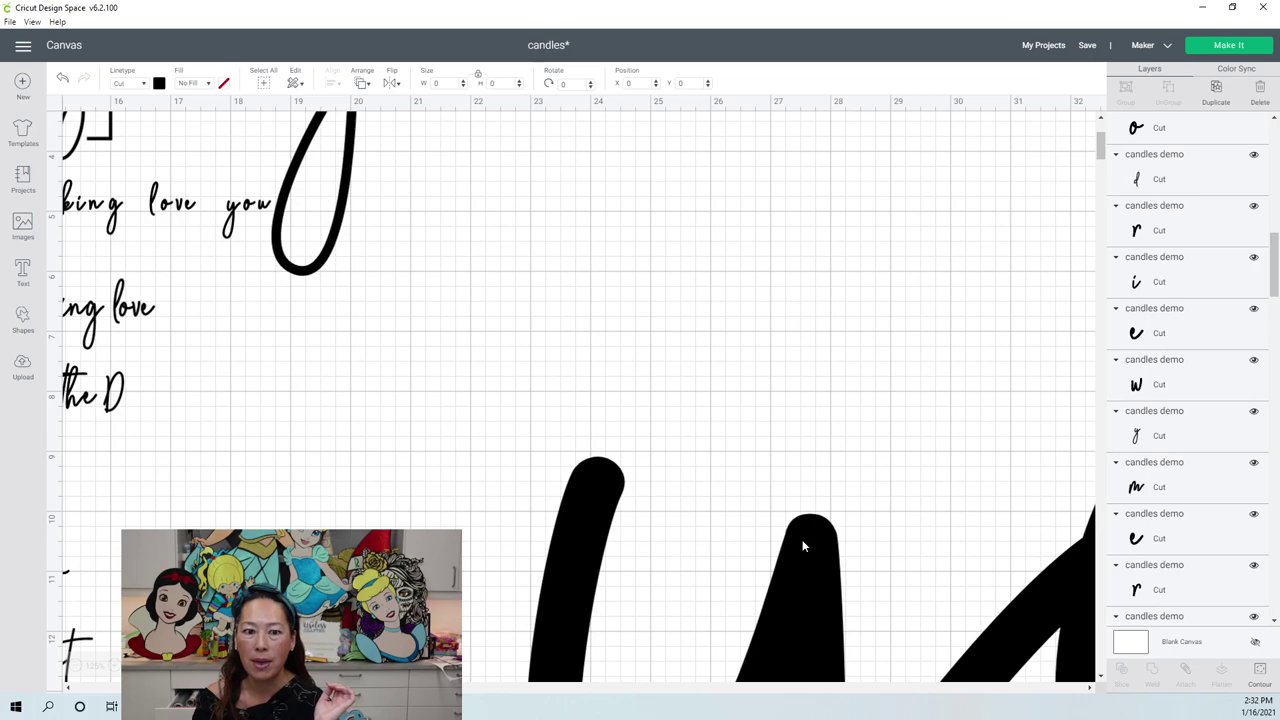
- Try reducing the welded "you" to a height of 5 inches and undo the resize
left_click(494, 83)
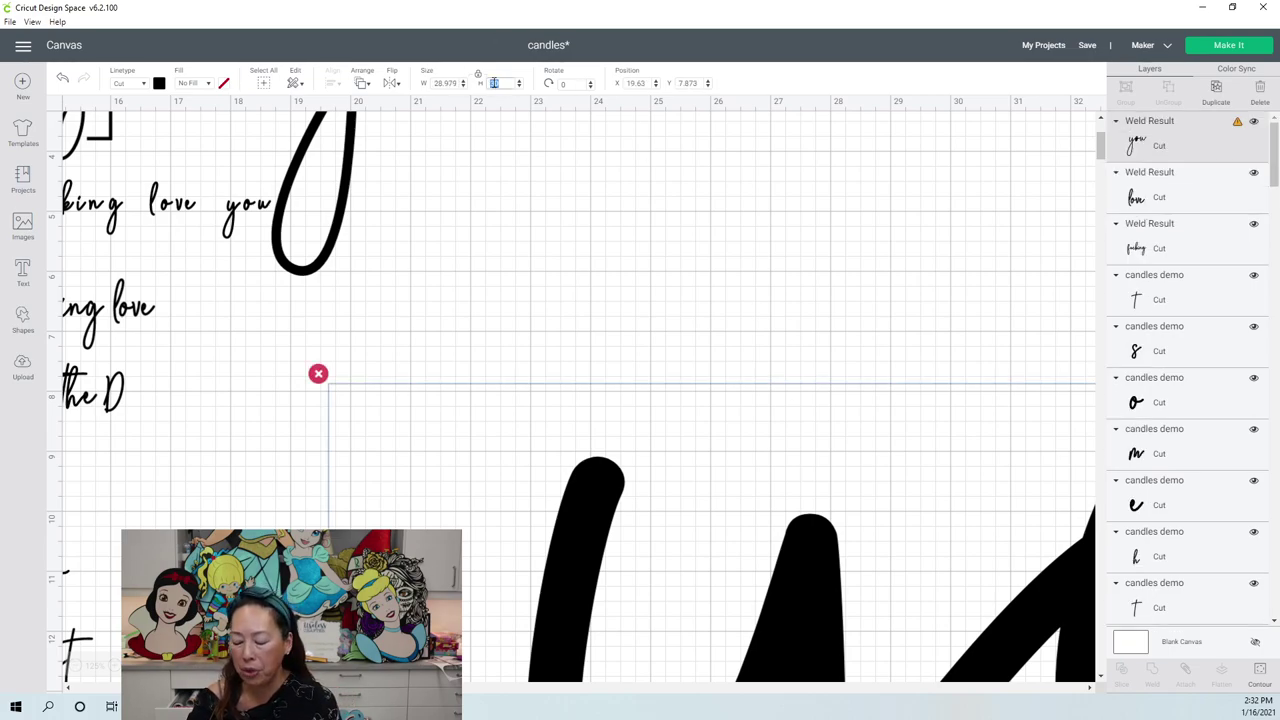
type("5")
key("Tab")
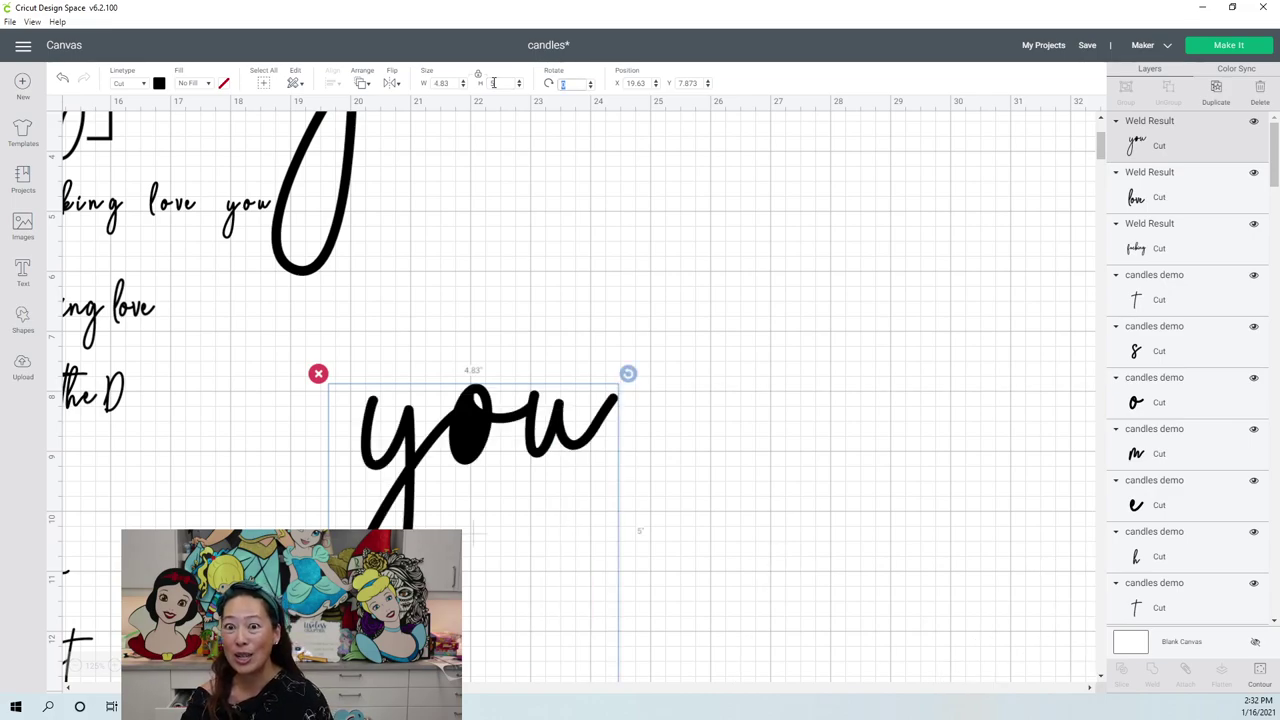
left_click(62, 79)
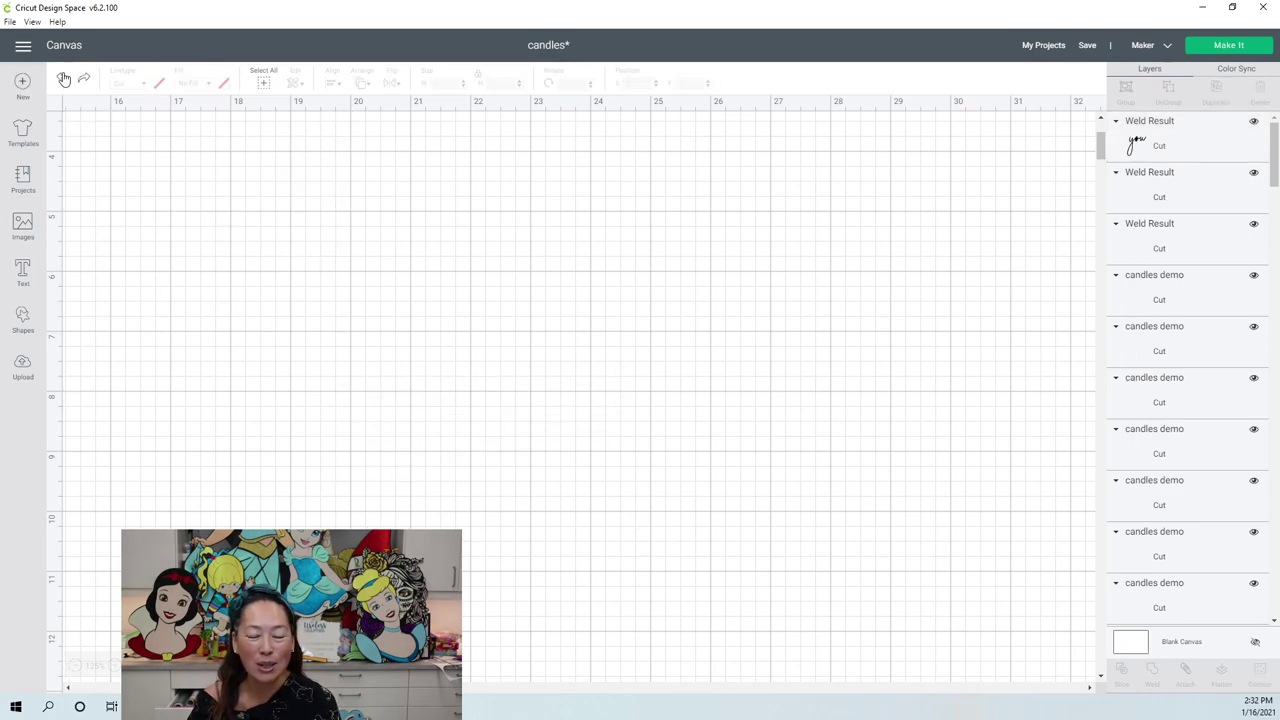
left_click(62, 79)
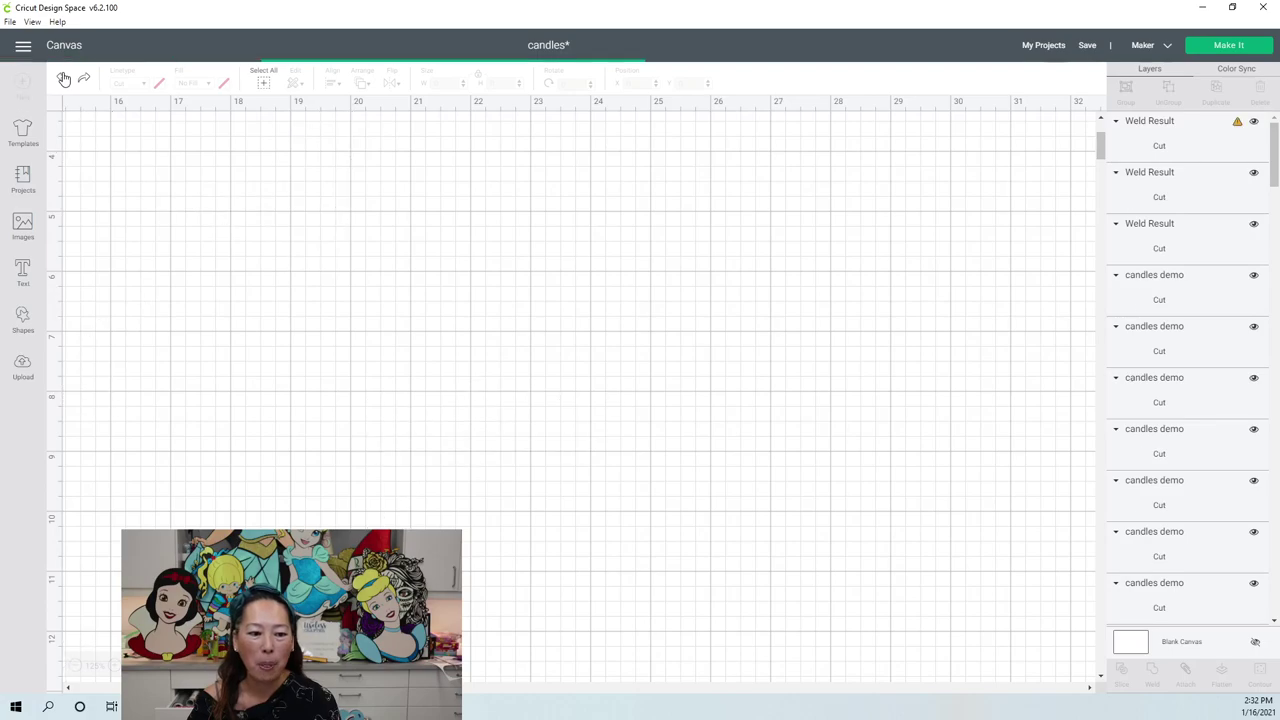
- Inspect the "o" in the whole 30-inch welded "you" and undo the word's move and weld
left_click(76, 666)
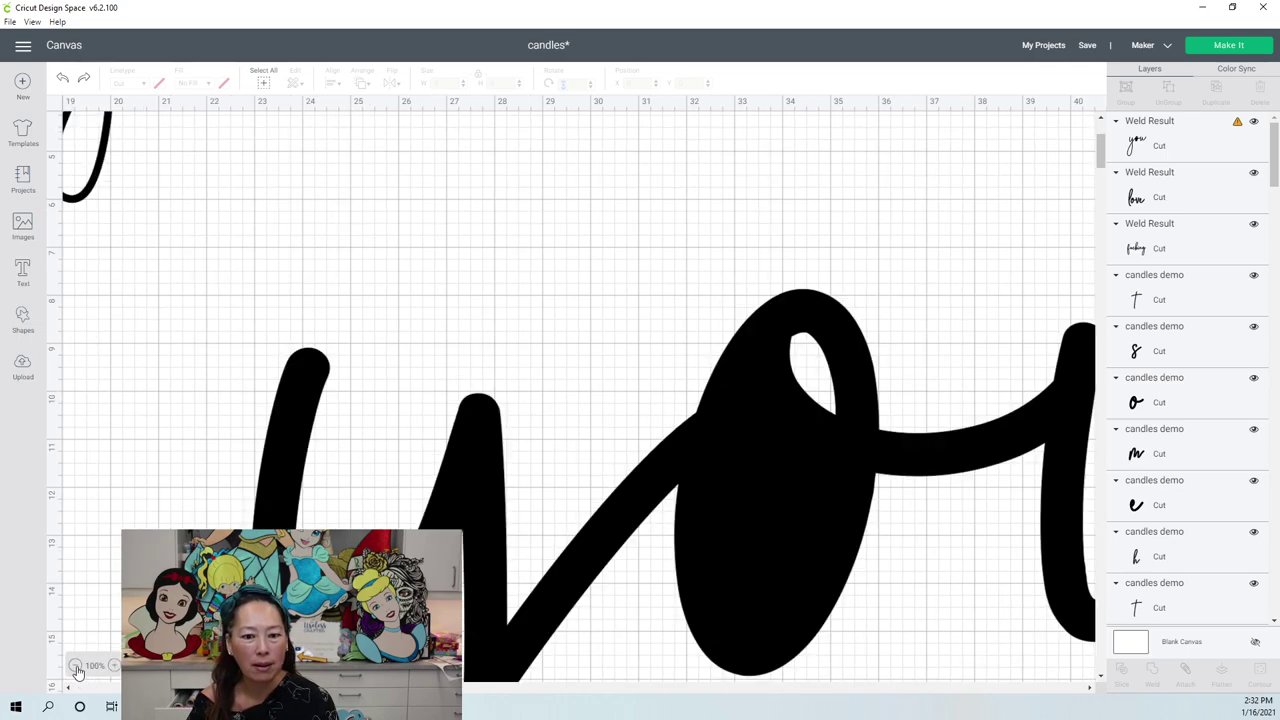
left_click(76, 666)
left_click(76, 666)
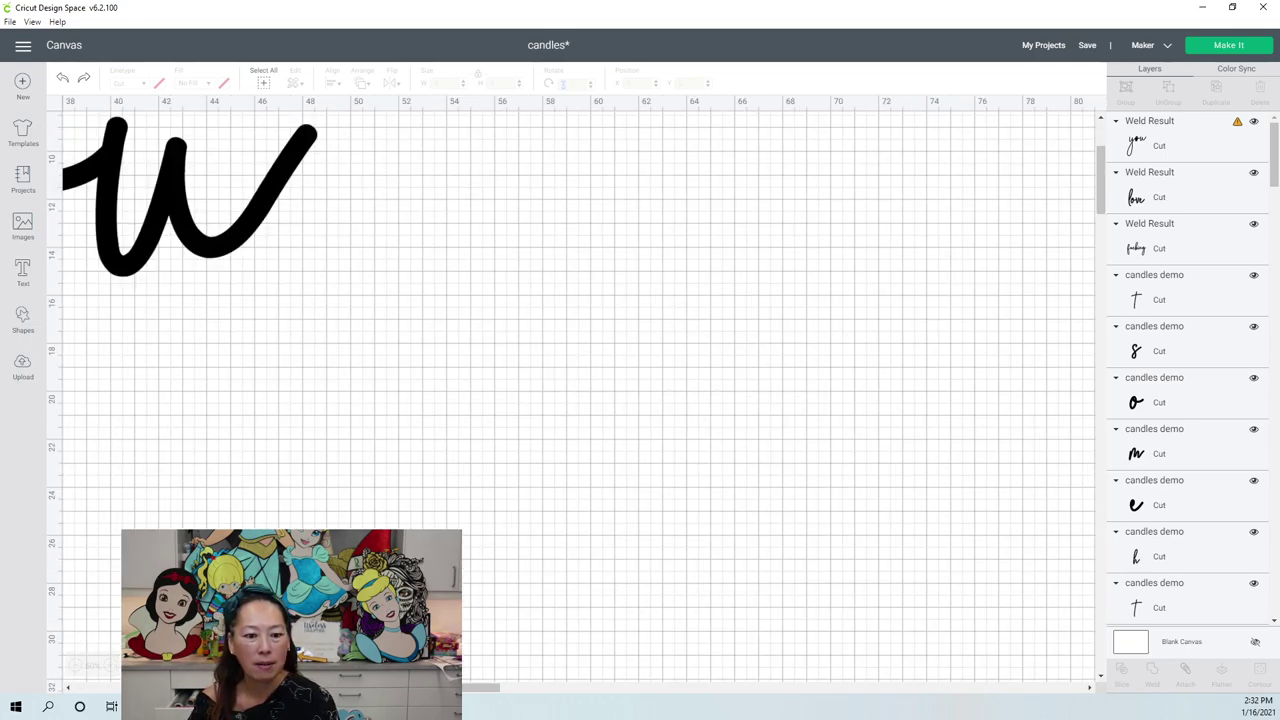
left_click_drag(480, 687, 330, 687)
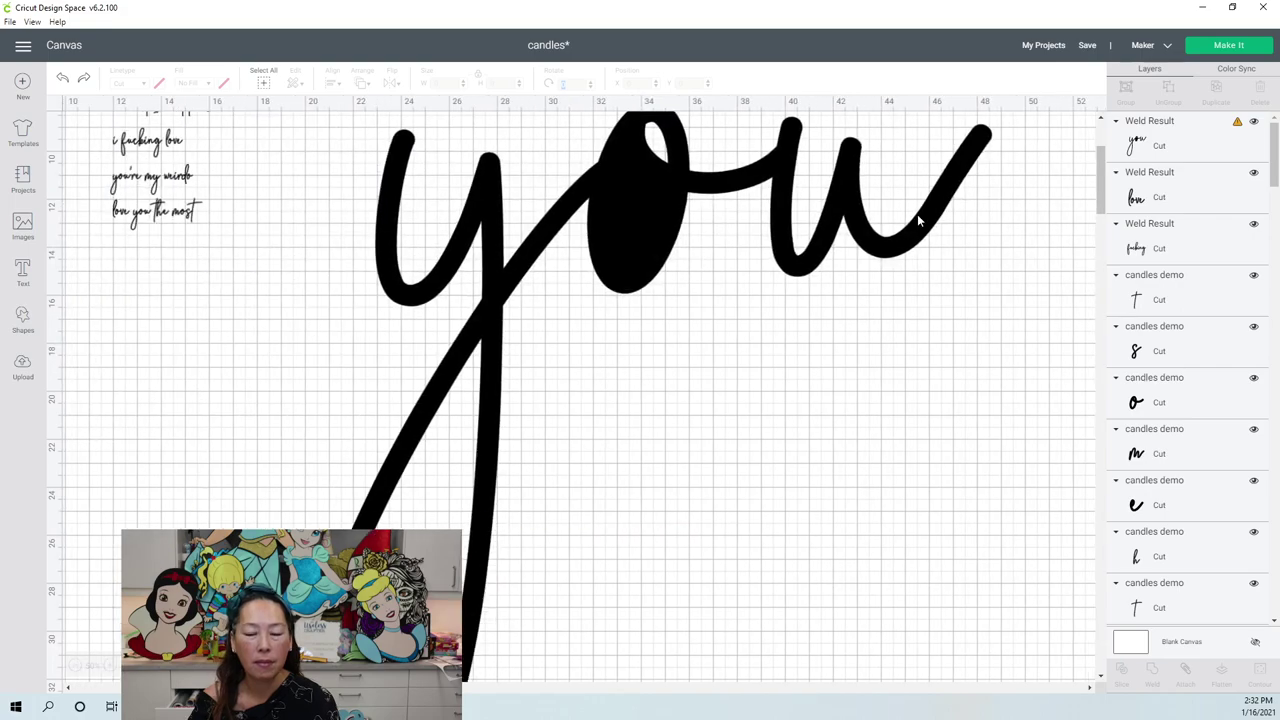
left_click(642, 240)
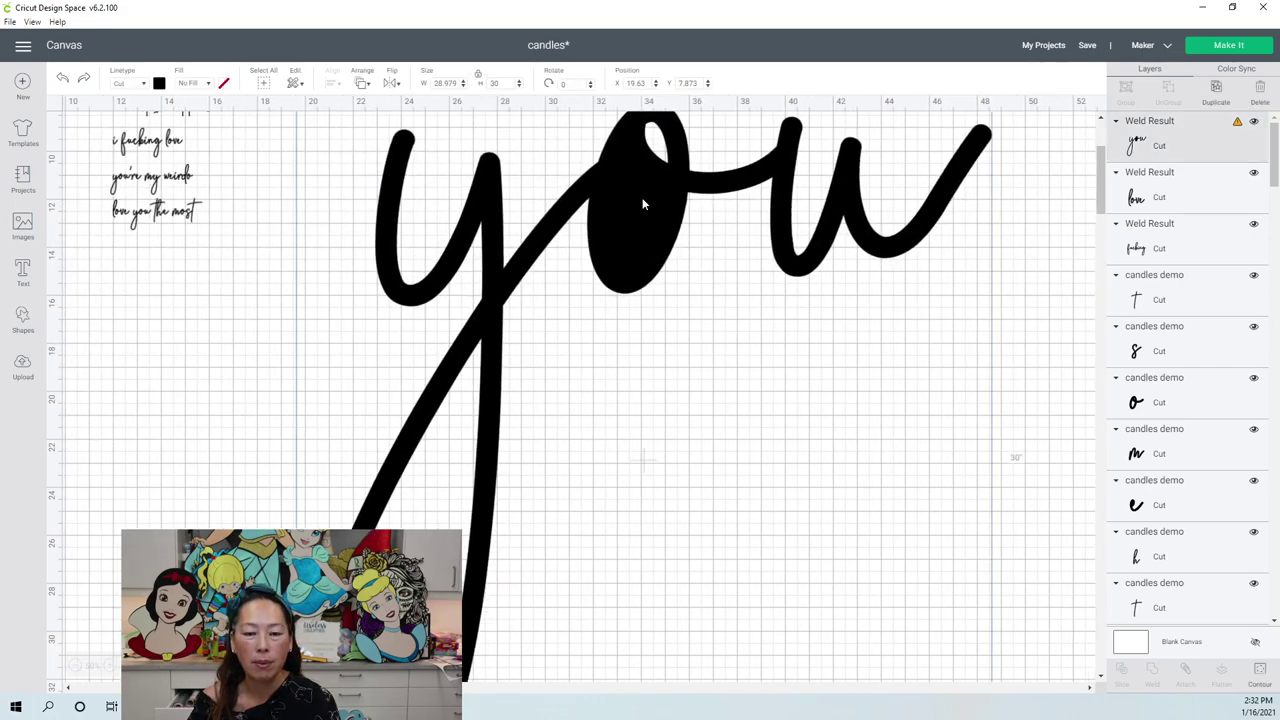
left_click_drag(665, 285, 719, 361)
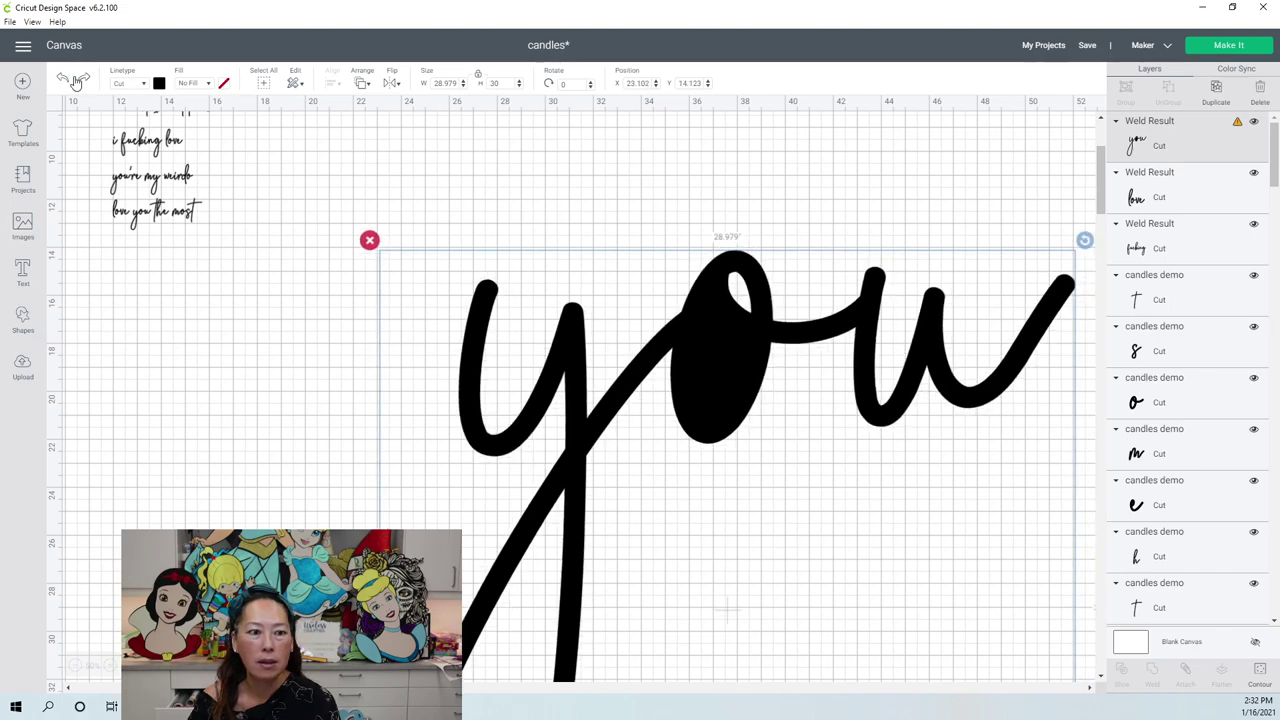
left_click(63, 80)
left_click(63, 80)
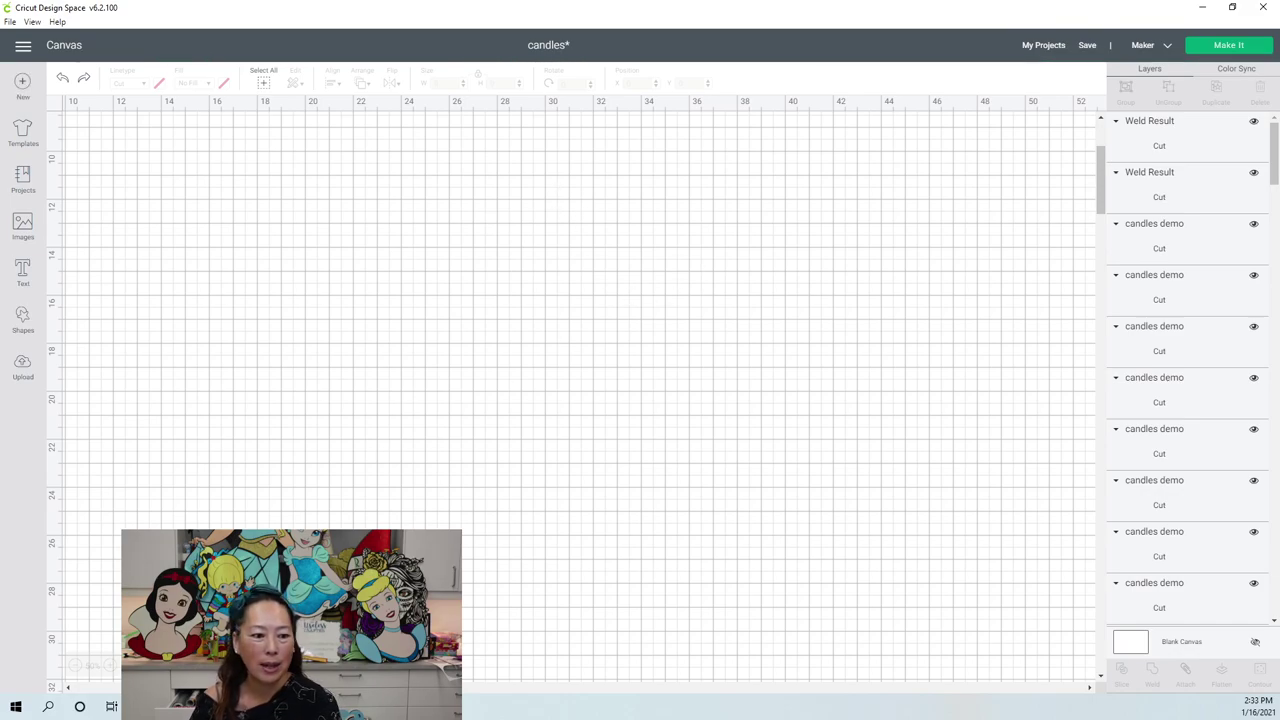
- Set the height of the second "you" to 60 inches with all three letters selected and weld them
left_click(76, 666)
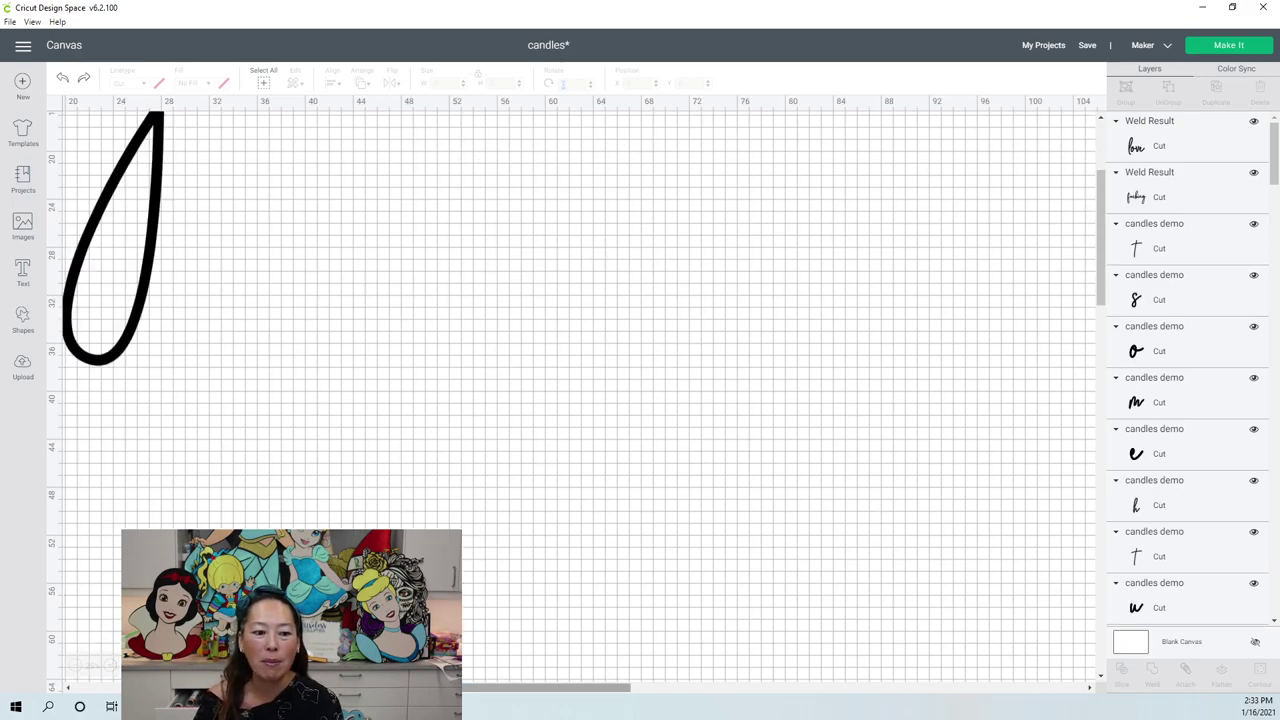
scroll(623, 503, "left", 5)
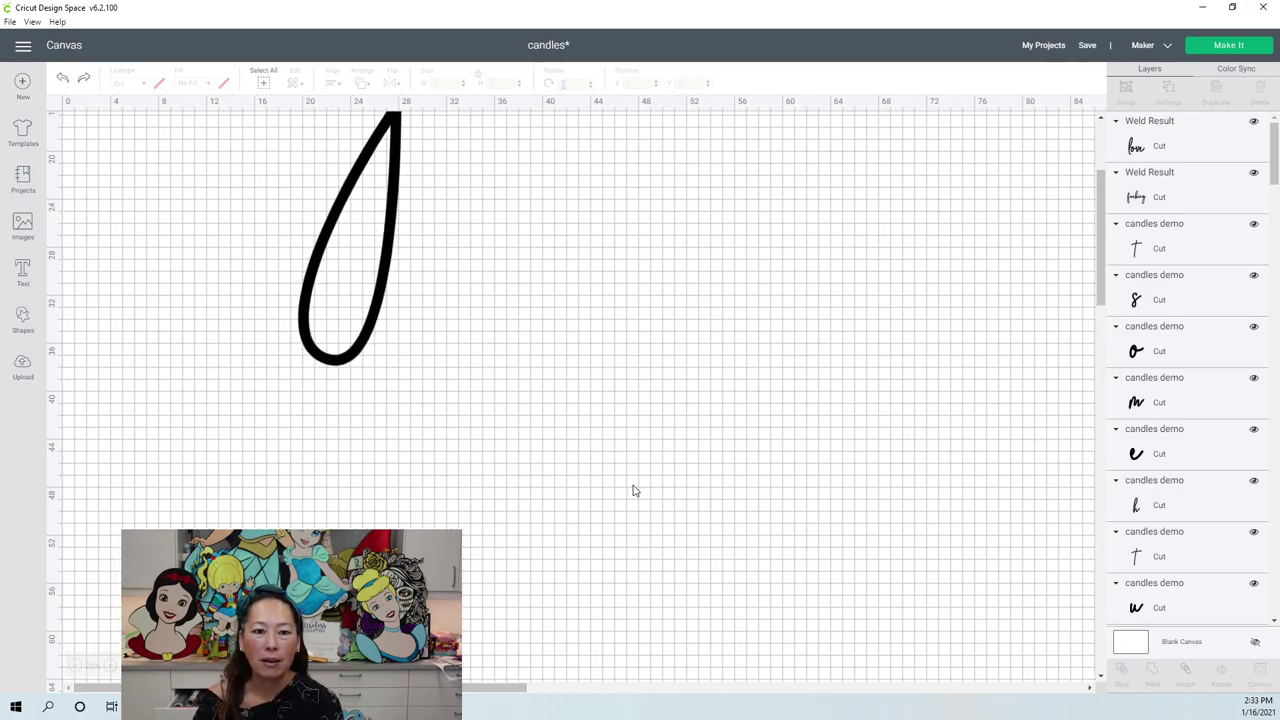
scroll(632, 490, "up", 5)
left_click(487, 262)
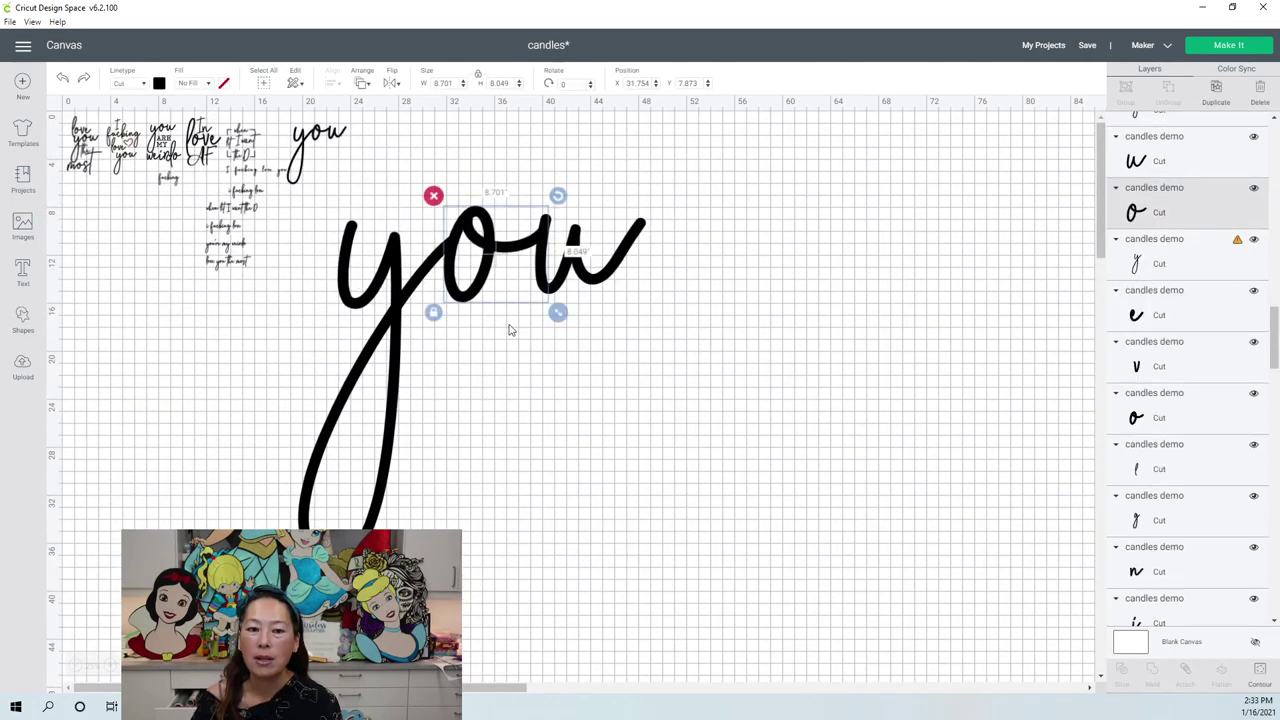
left_click_drag(834, 414, 348, 244)
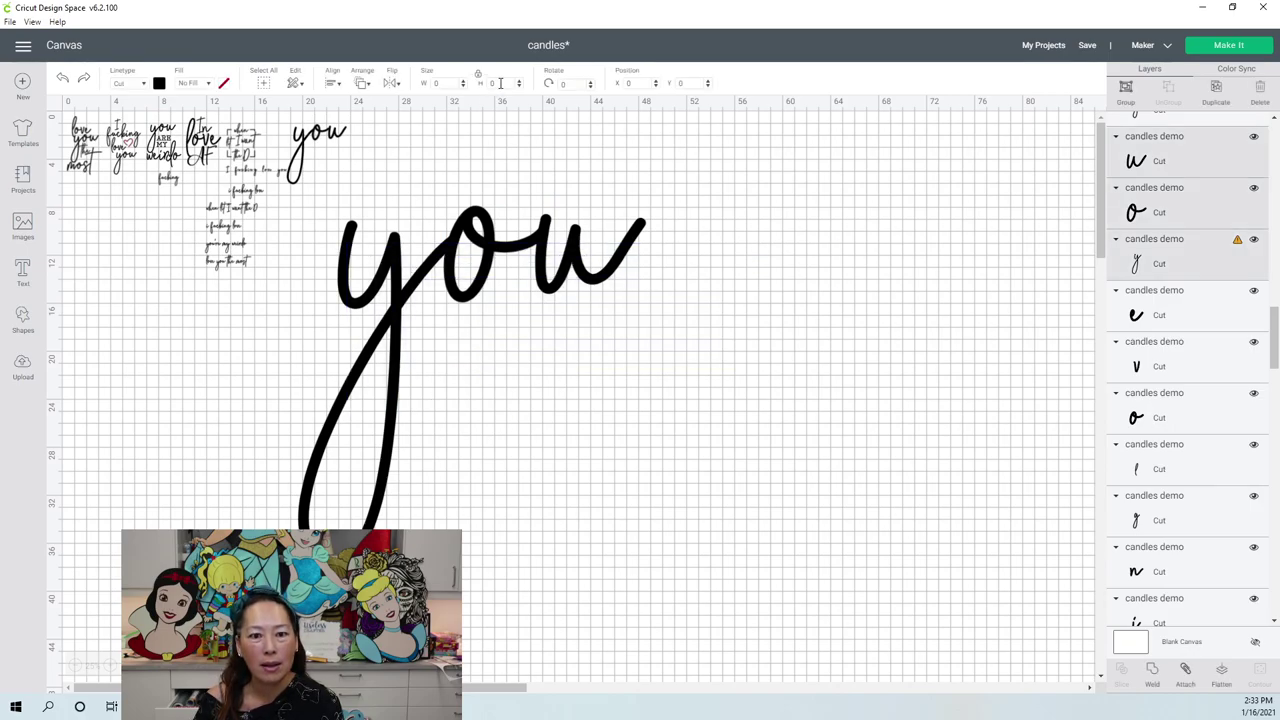
left_click_drag(832, 380, 352, 275)
type("60")
key("Tab")
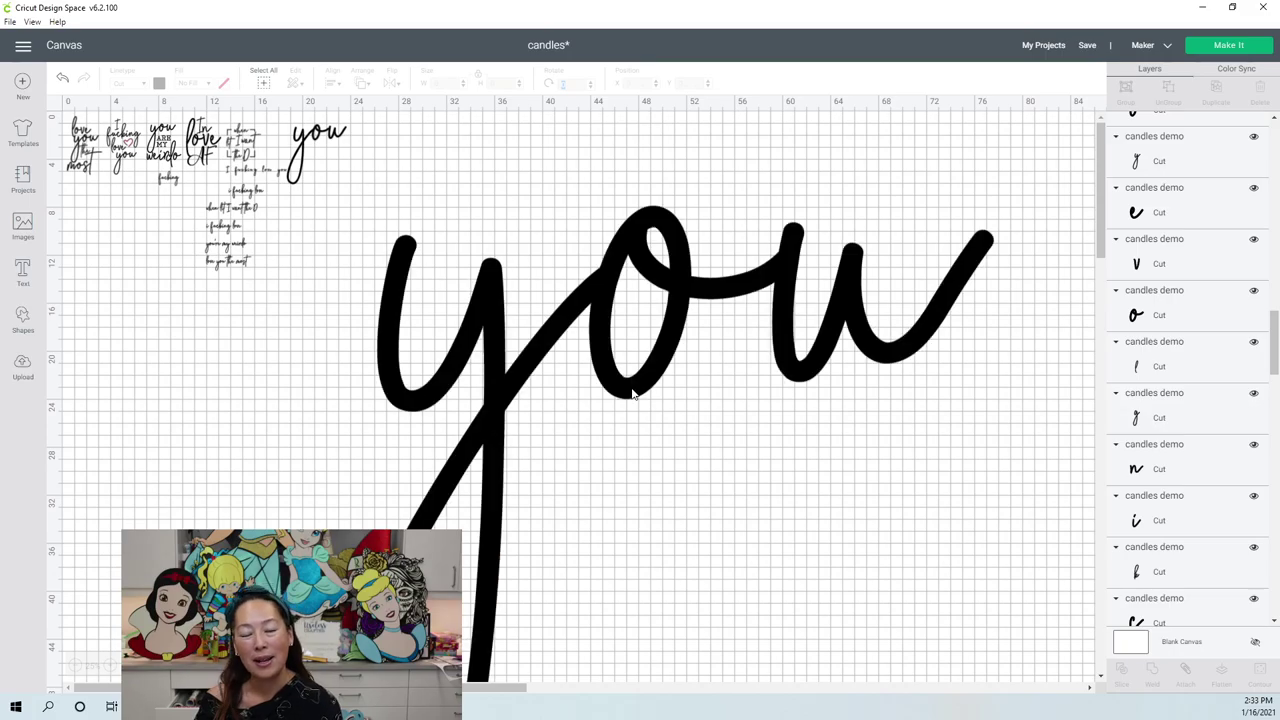
- Reduce the welded 60-inch "you" to a height of 5 inches
left_click(669, 343)
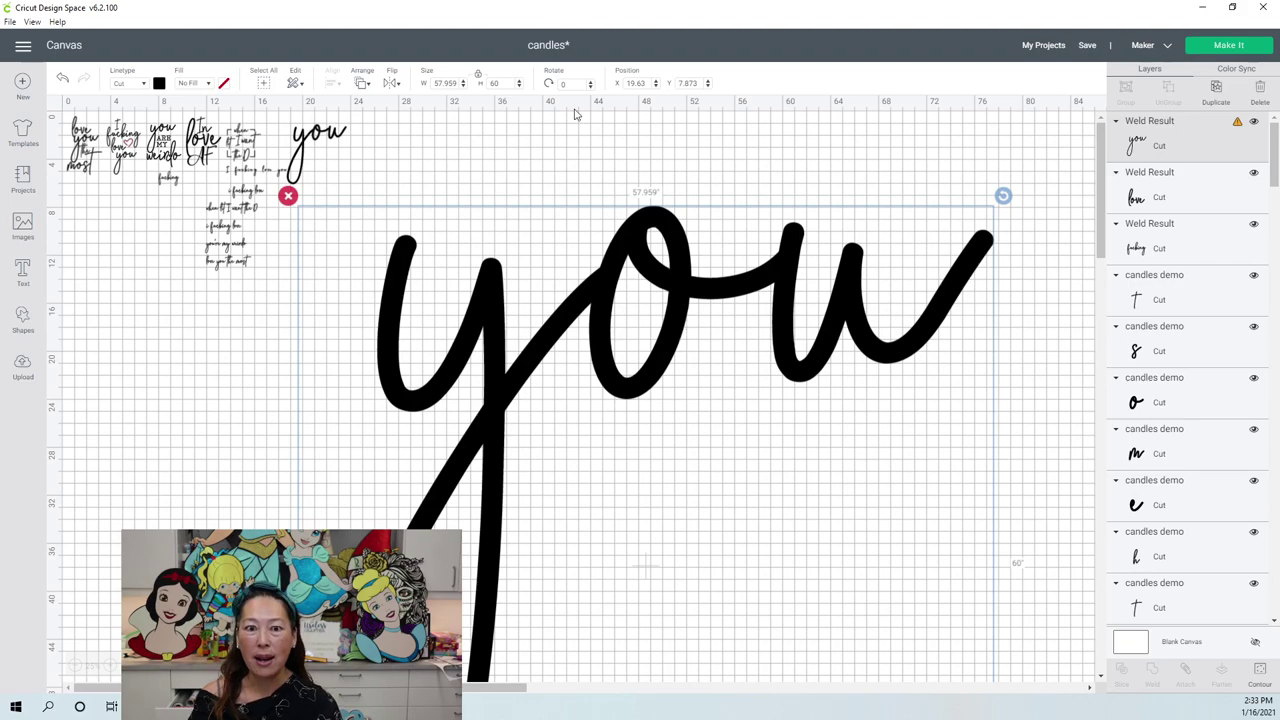
left_click(500, 83)
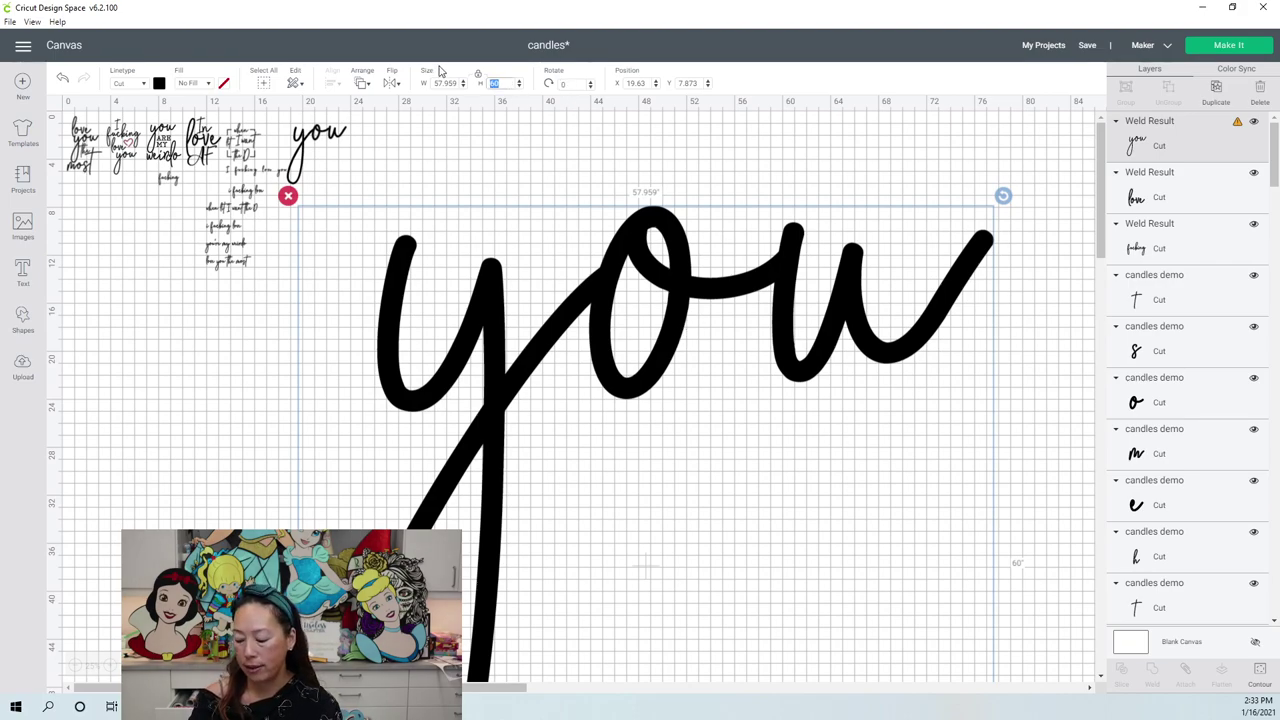
type("5")
key("Tab")
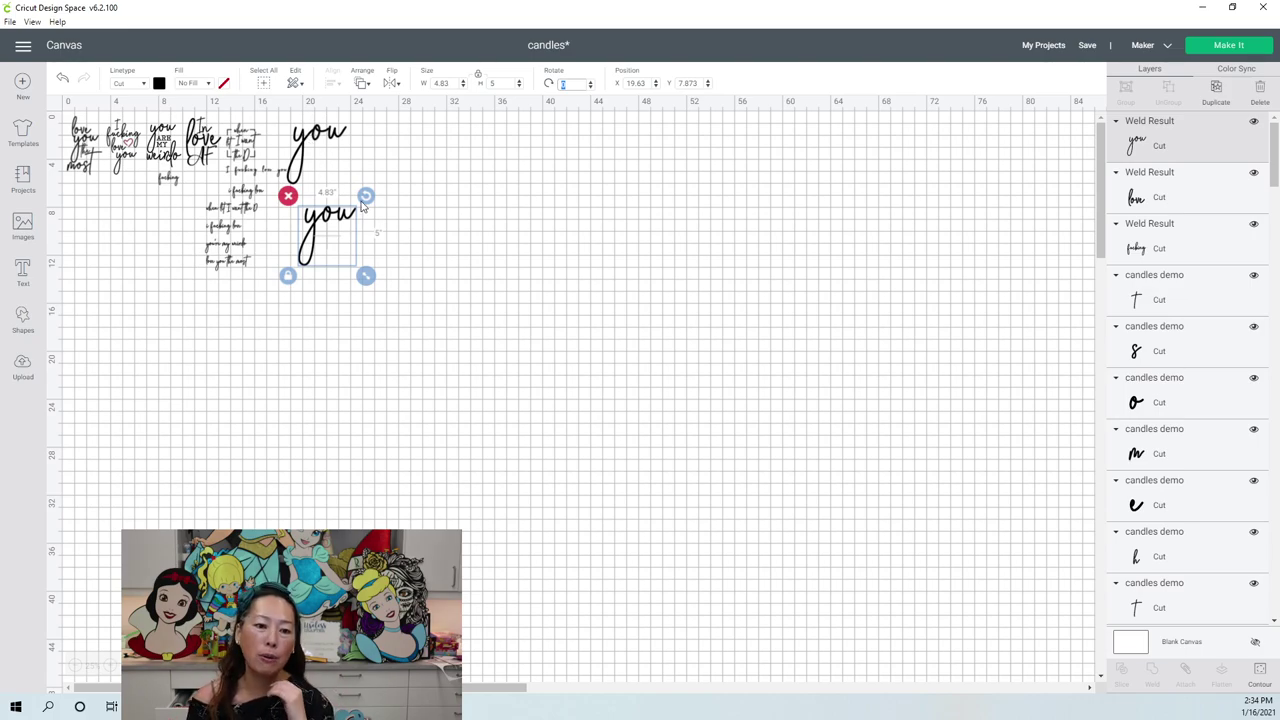
- Move the small welded words "love" and "fucking" into the gap between the two large "you" words
left_click(111, 667)
left_click(111, 667)
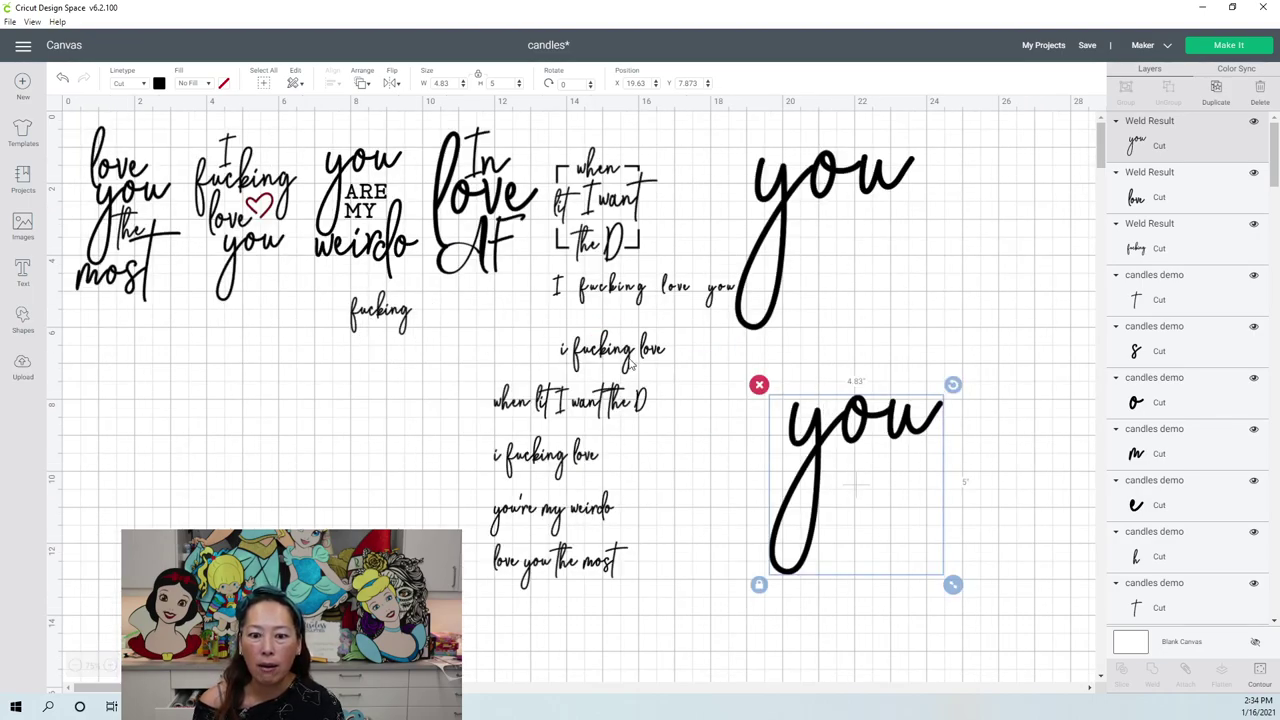
left_click(712, 364)
left_click_drag(710, 358, 638, 341)
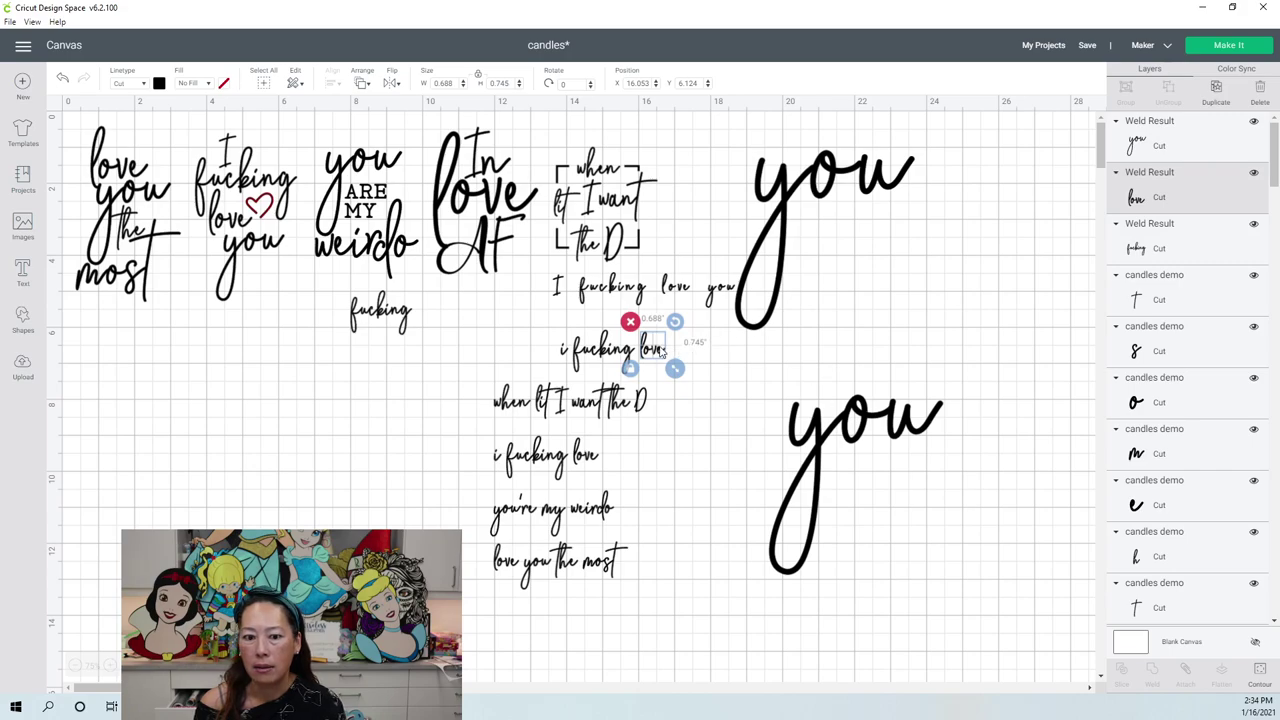
left_click_drag(923, 357, 971, 360)
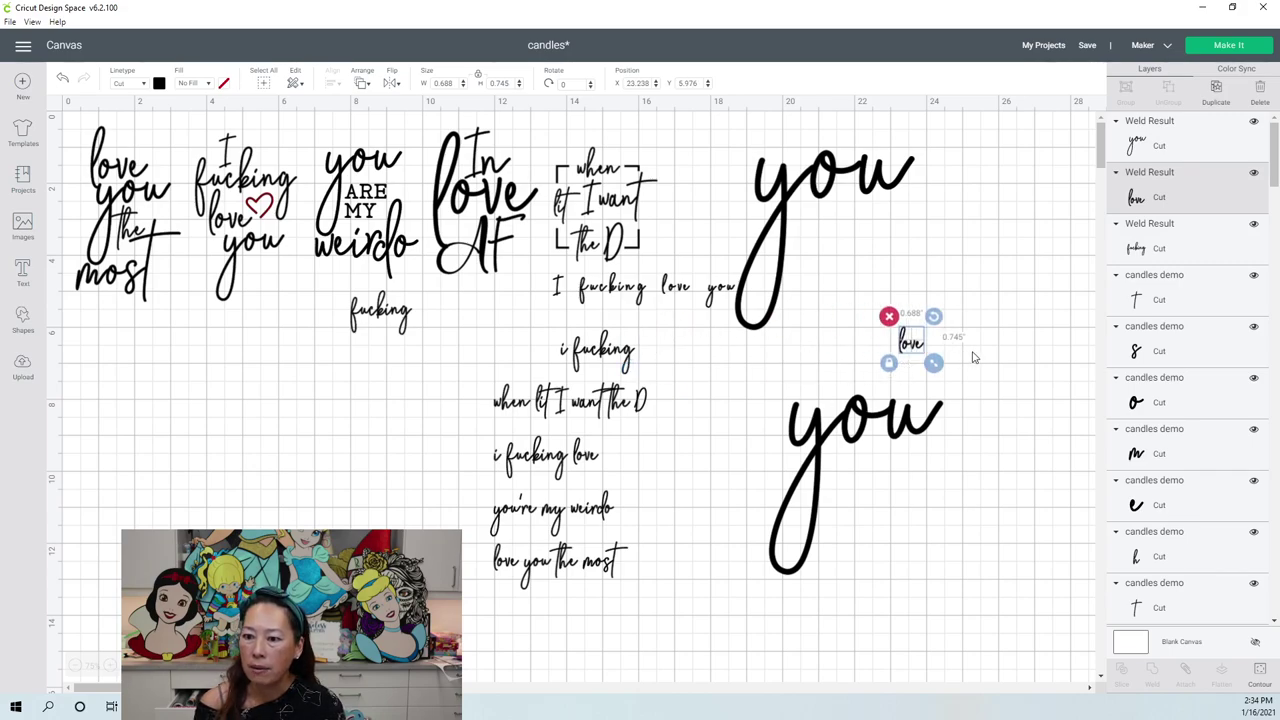
left_click(993, 408)
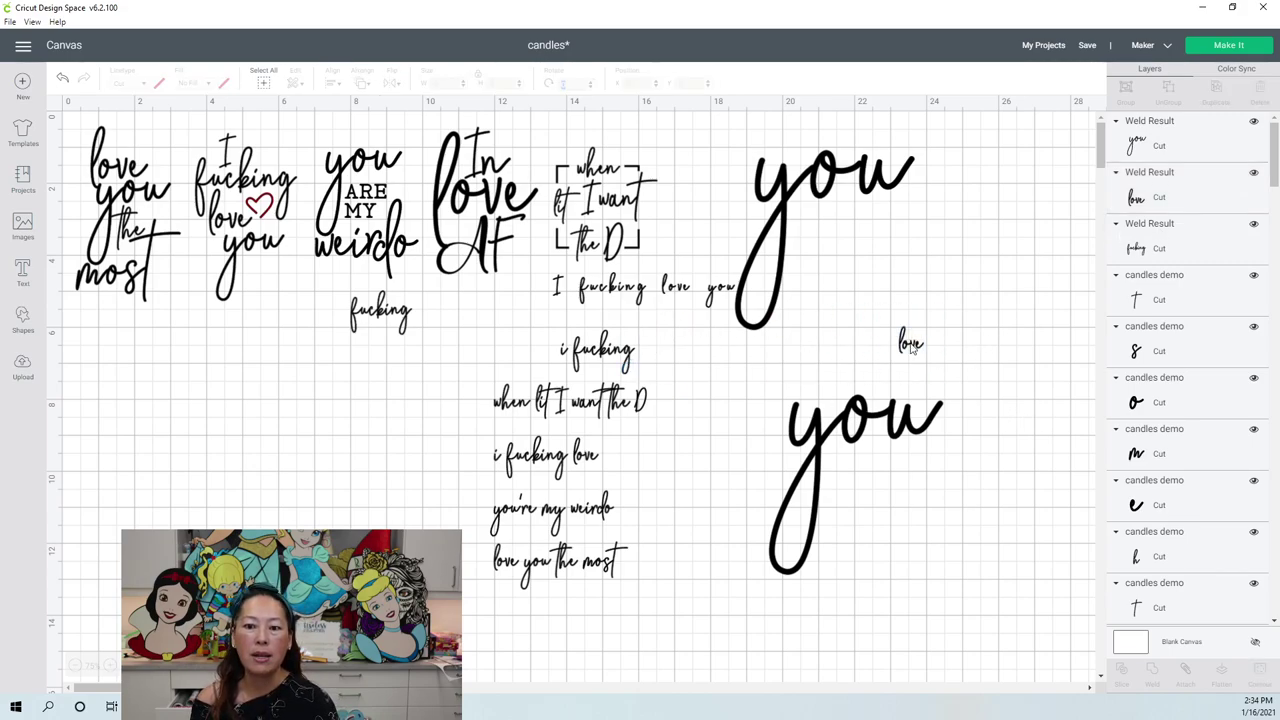
left_click(380, 322)
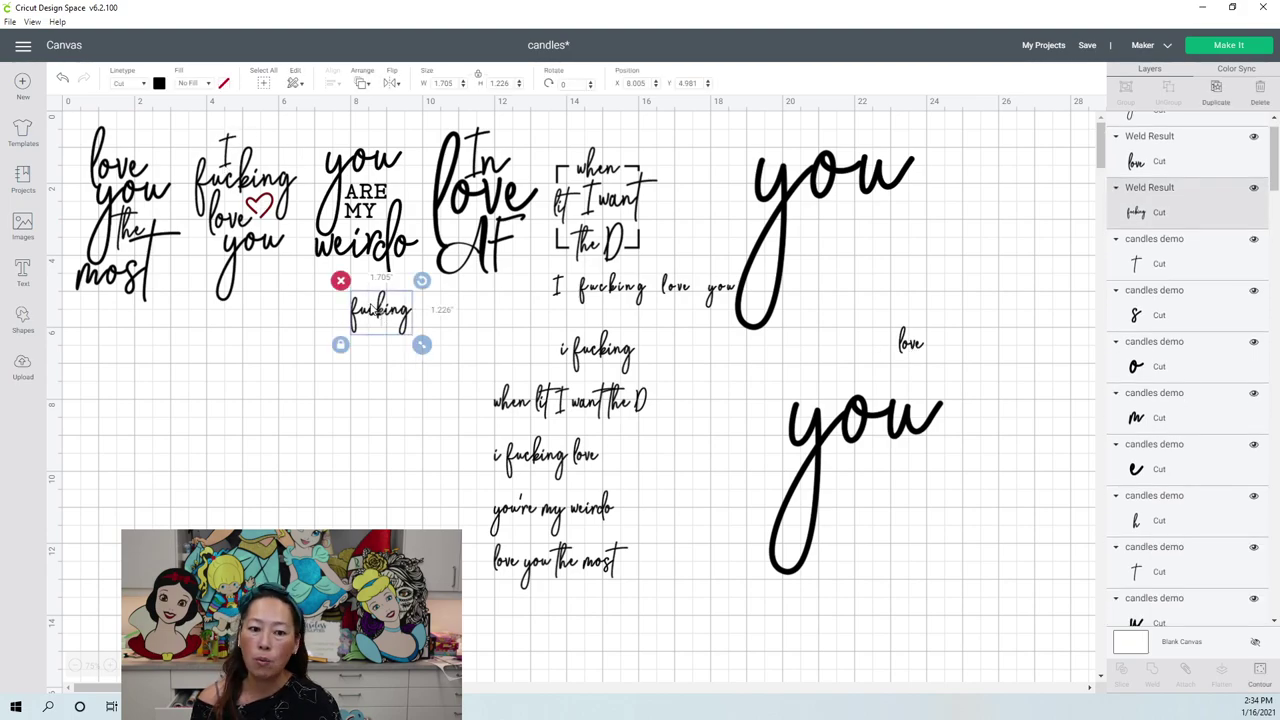
left_click_drag(378, 315, 963, 326)
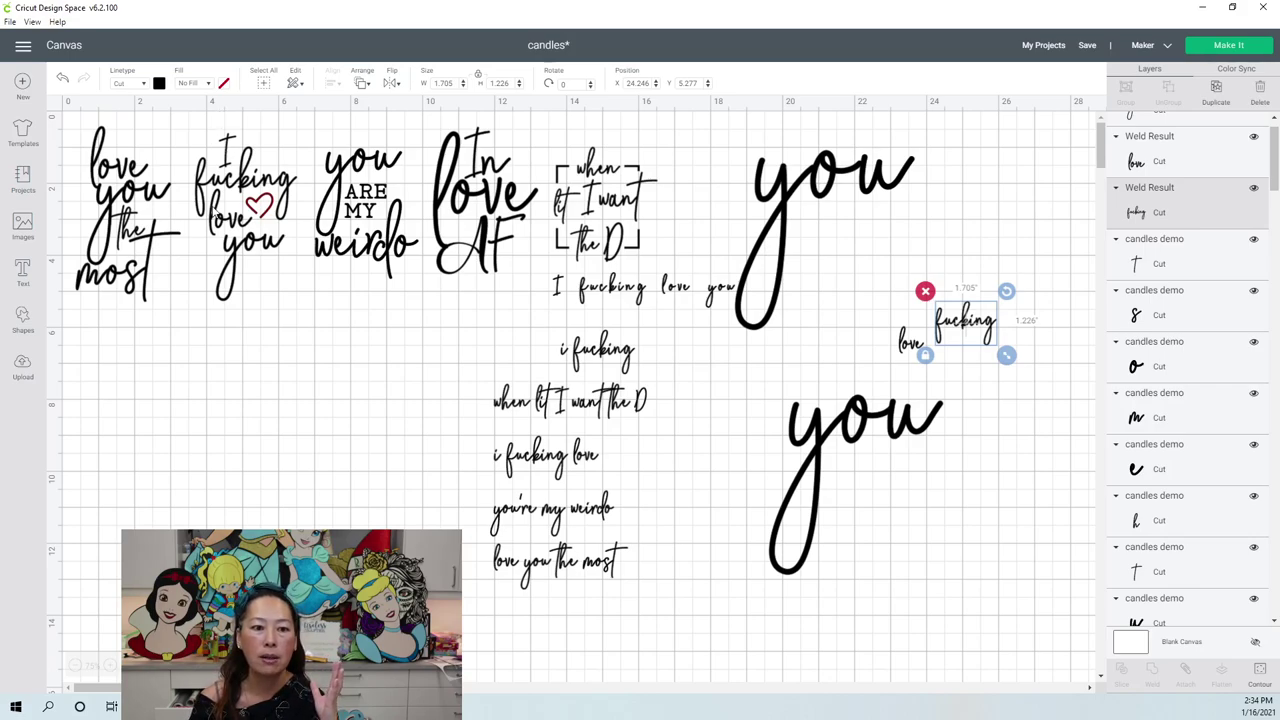
- Add the text "I" in CityStreetwearUS-Bold, place it between the two large "you" words and enlarge it to about 2.65 inches high
left_click(216, 213)
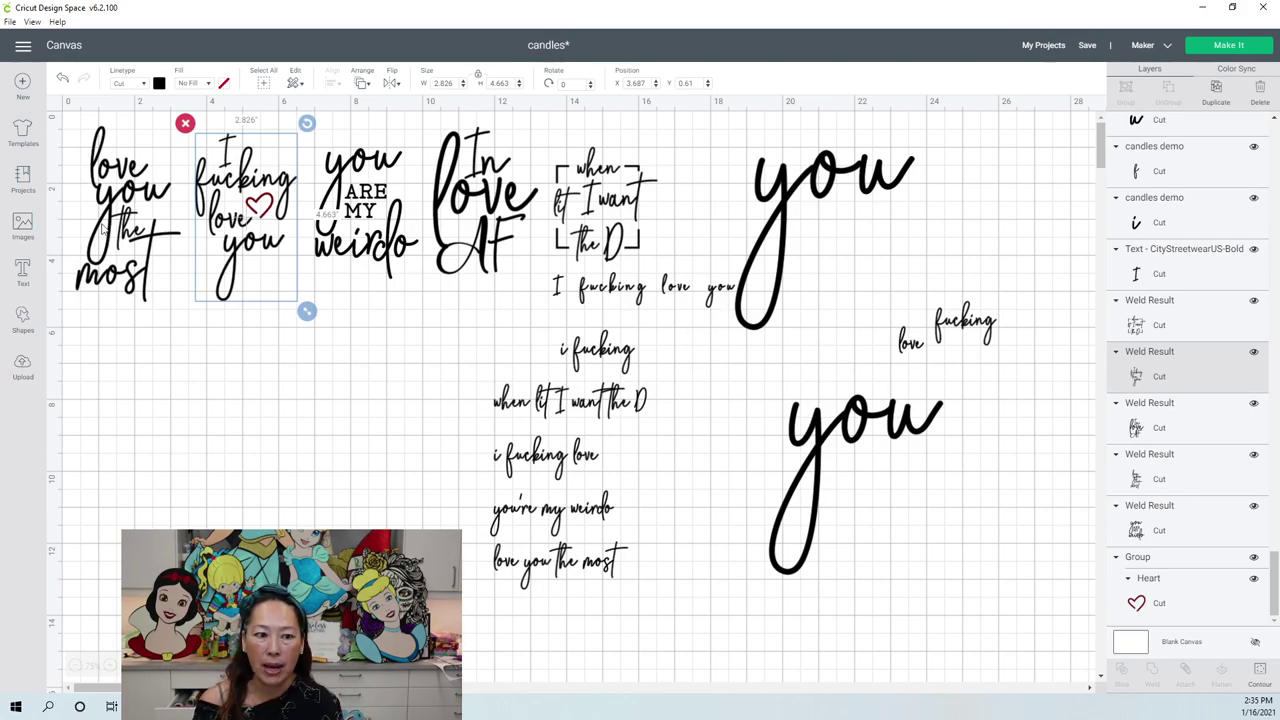
left_click(20, 272)
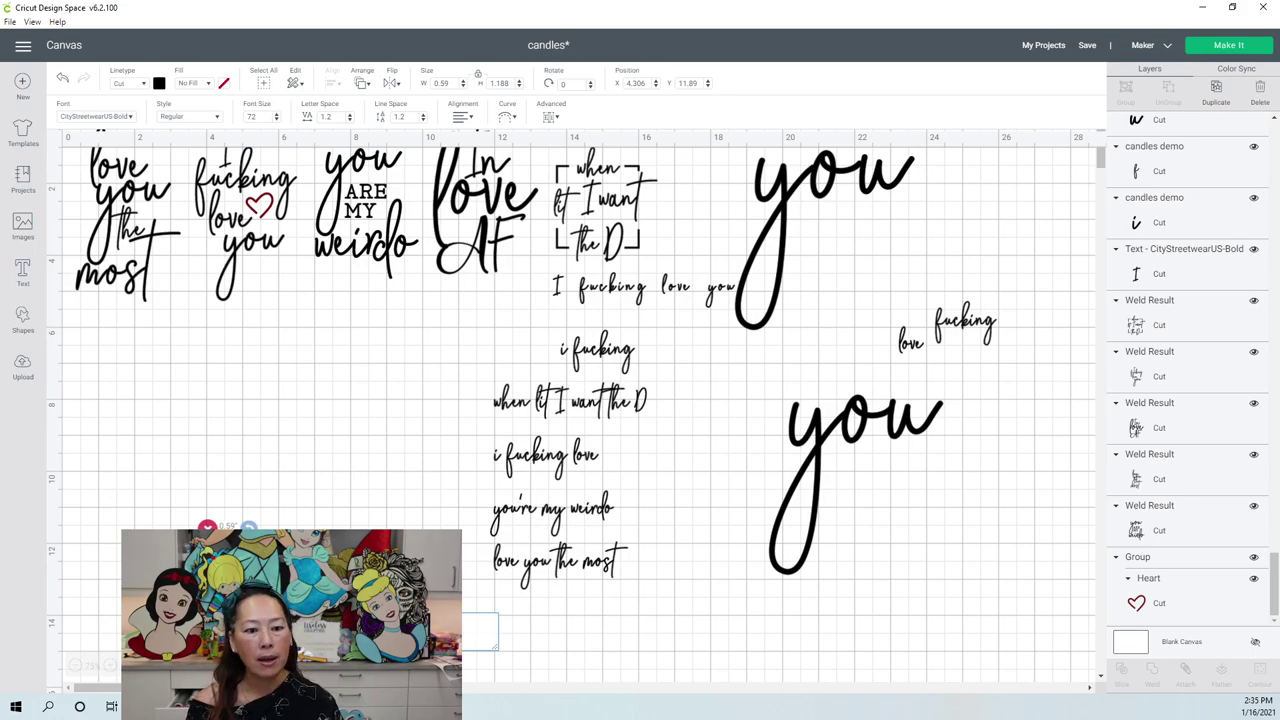
left_click_drag(232, 567, 445, 458)
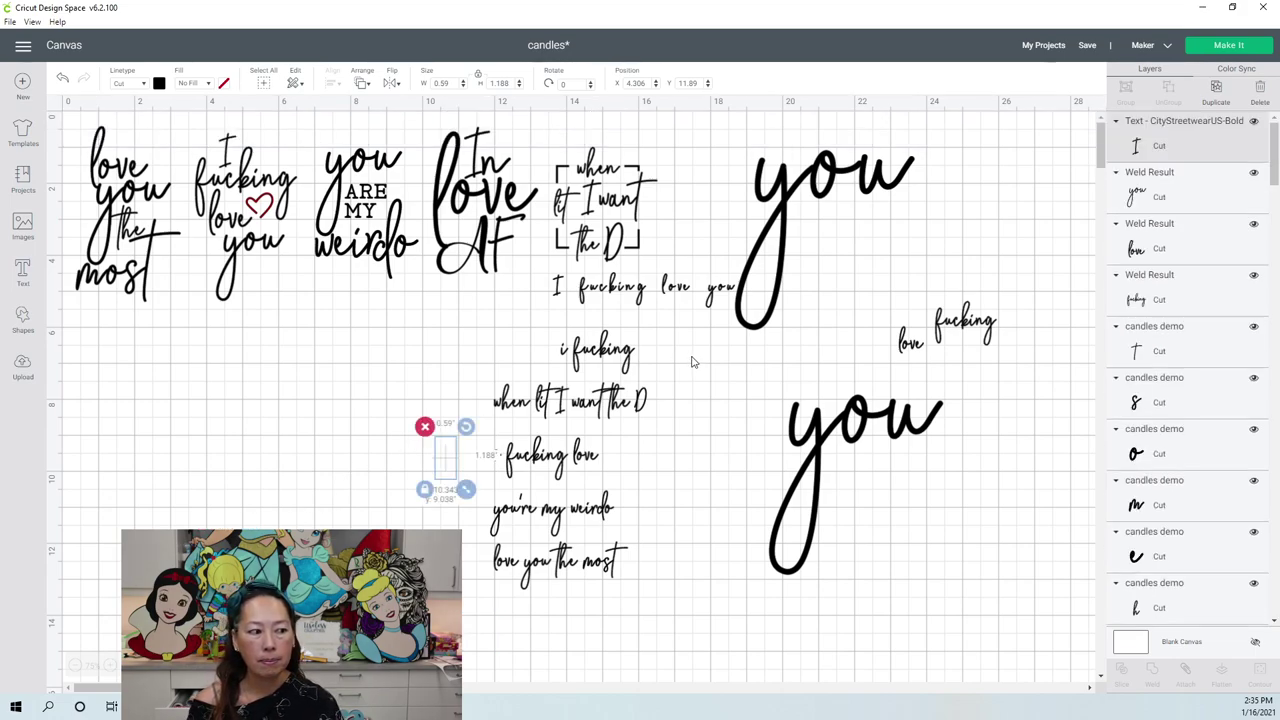
double_click(475, 449)
type("i")
key("ctrl+v")
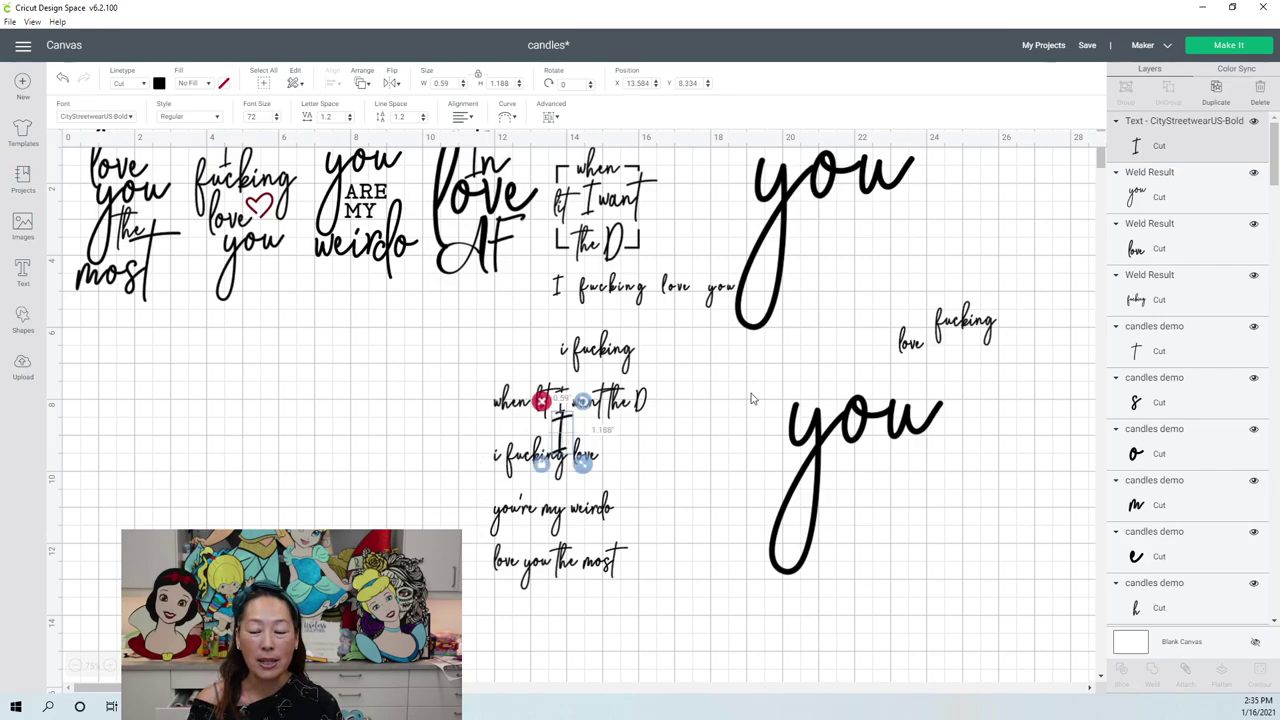
left_click_drag(560, 430, 778, 272)
left_click_drag(899, 264, 921, 268)
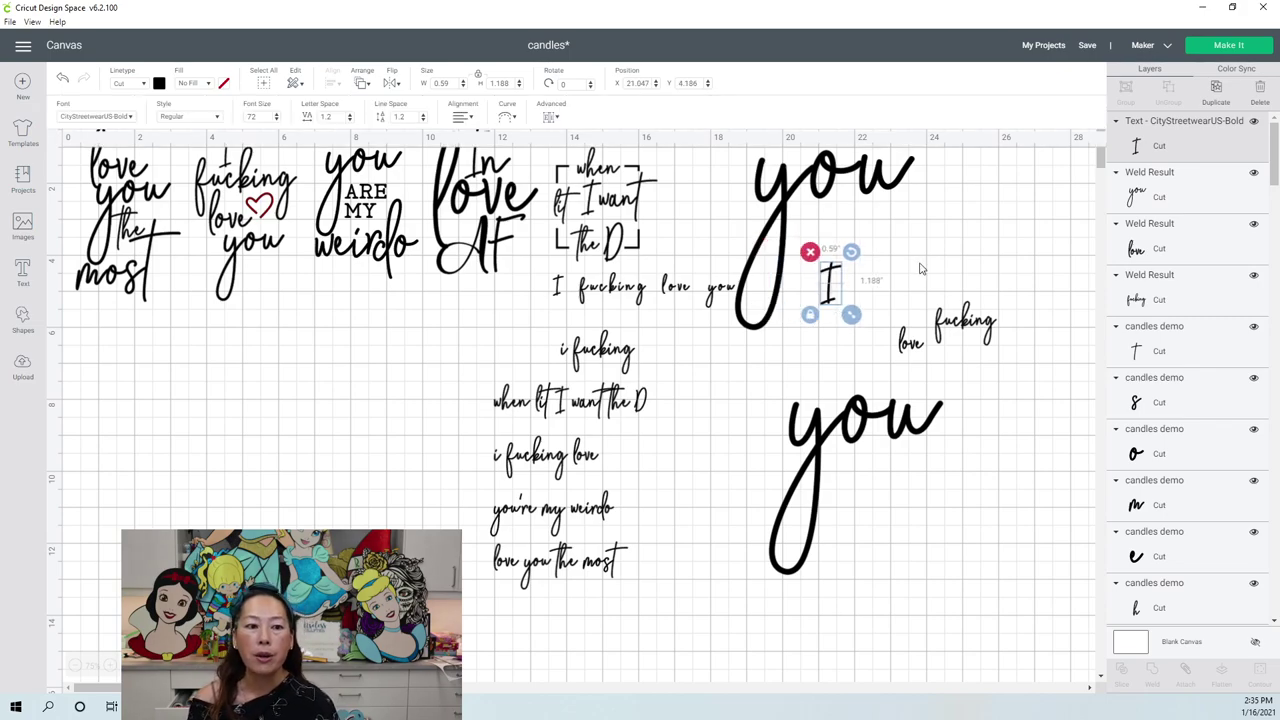
left_click_drag(851, 316, 900, 371)
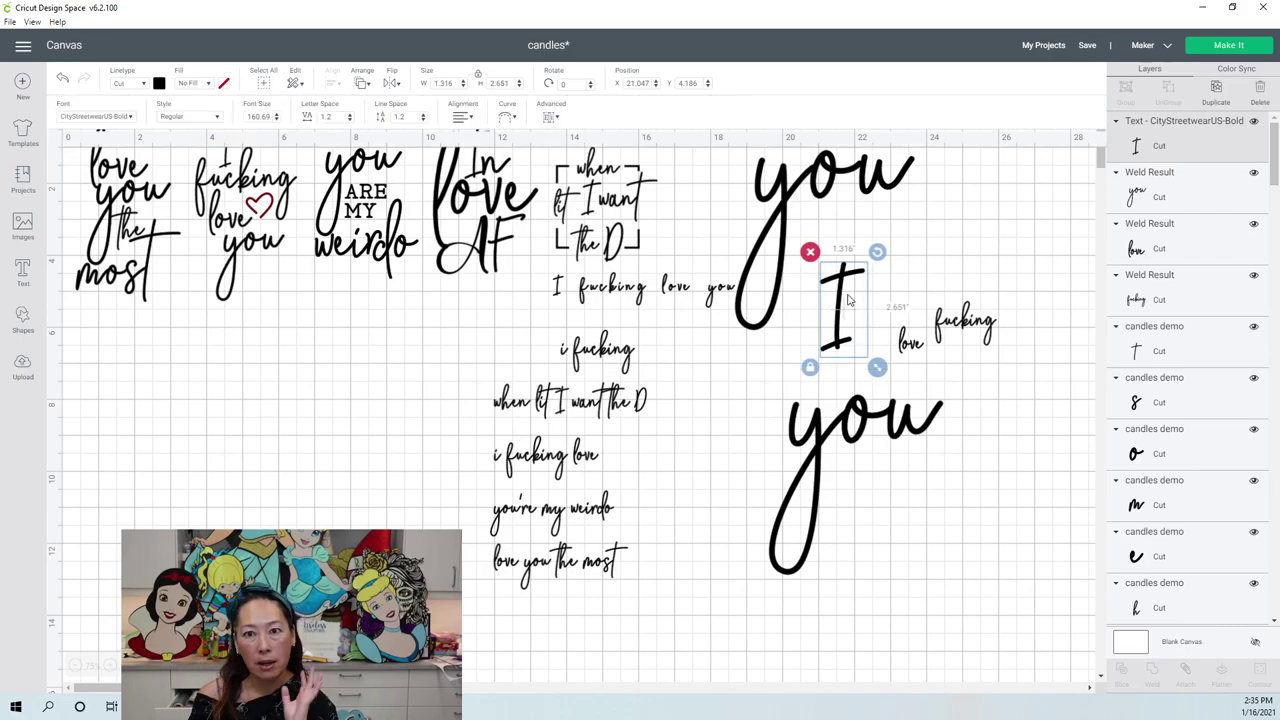
- Move "love" and the lower "you" further down the canvas to clear space beneath the "I"
left_click(916, 344)
left_click_drag(951, 437, 974, 566)
left_click_drag(889, 420, 903, 609)
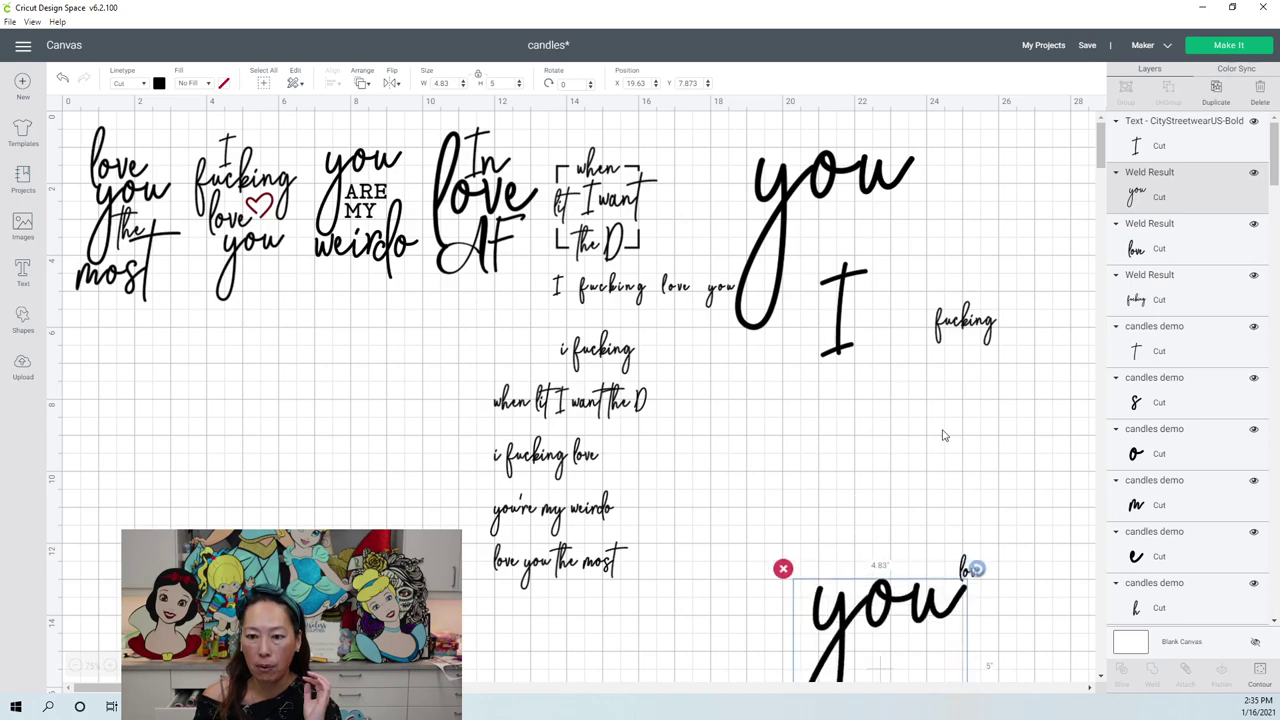
- Place the welded "fucking" directly beneath the "I" and enlarge it to about 3.9 inches wide
left_click(963, 333)
left_click_drag(950, 345, 764, 429)
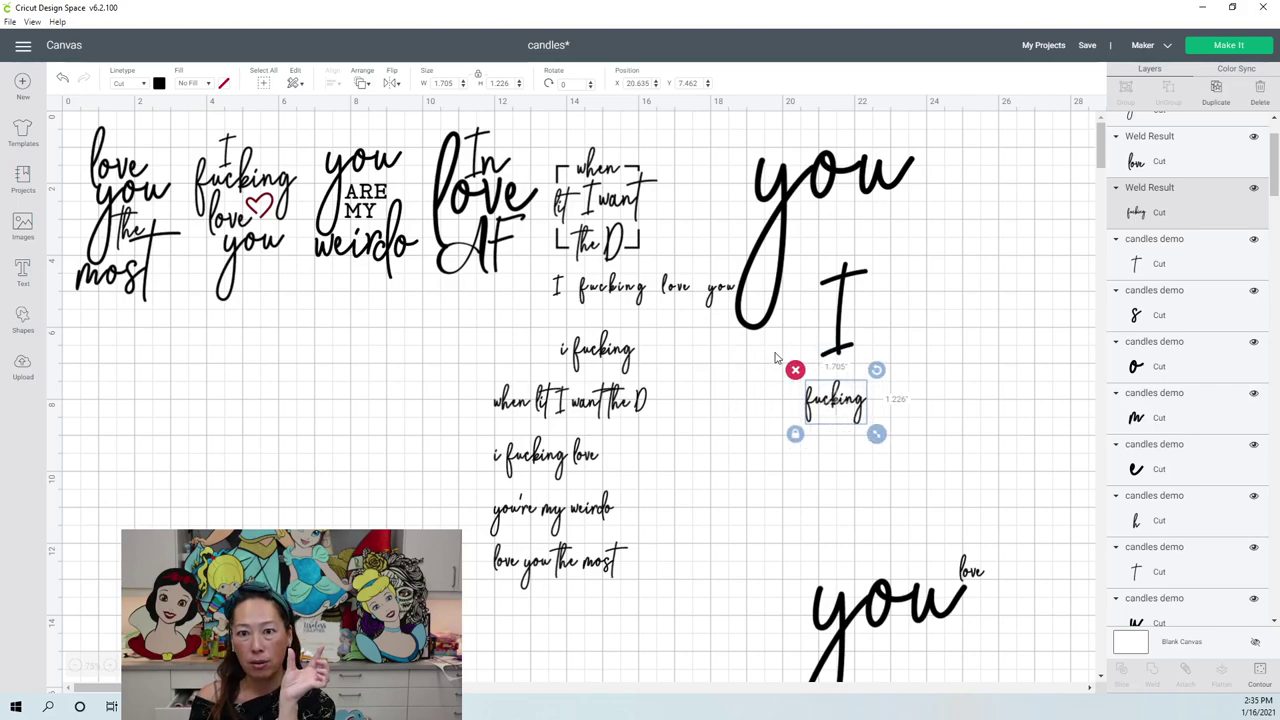
left_click_drag(876, 436, 972, 530)
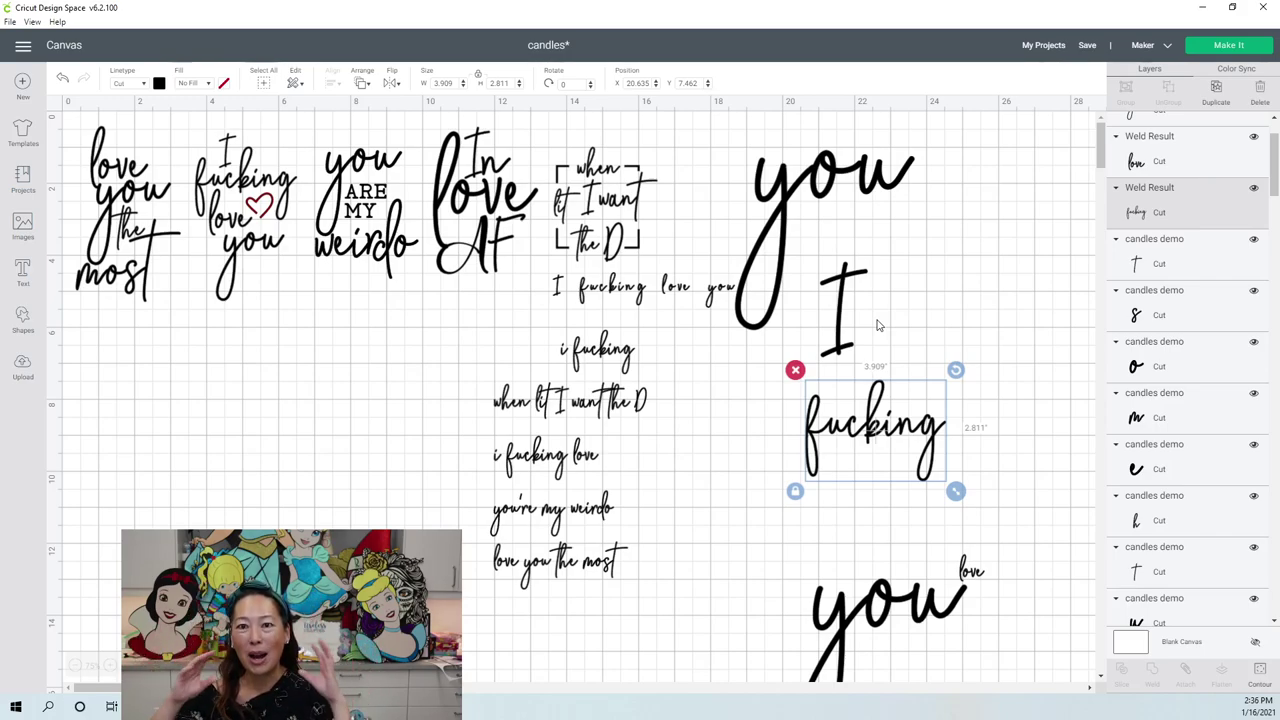
left_click_drag(892, 421, 893, 383)
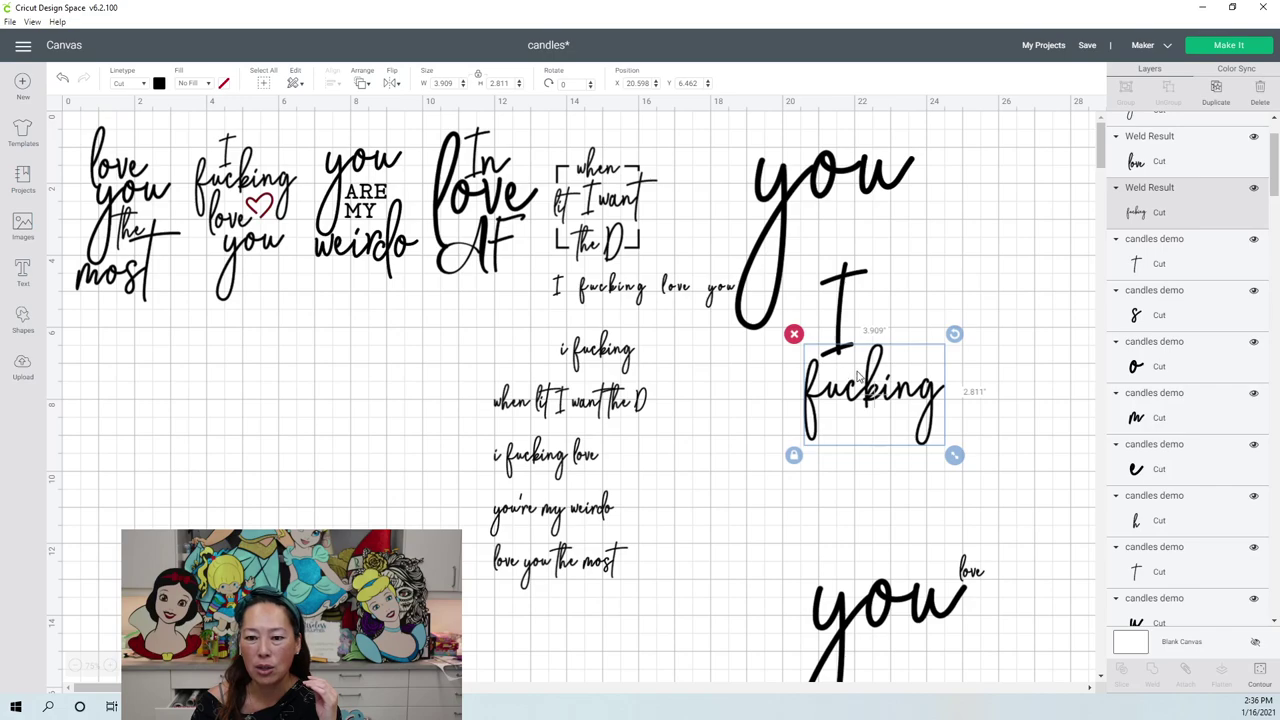
- Shrink the "I" and position it just above the "uc" of "fucking"
left_click(845, 300)
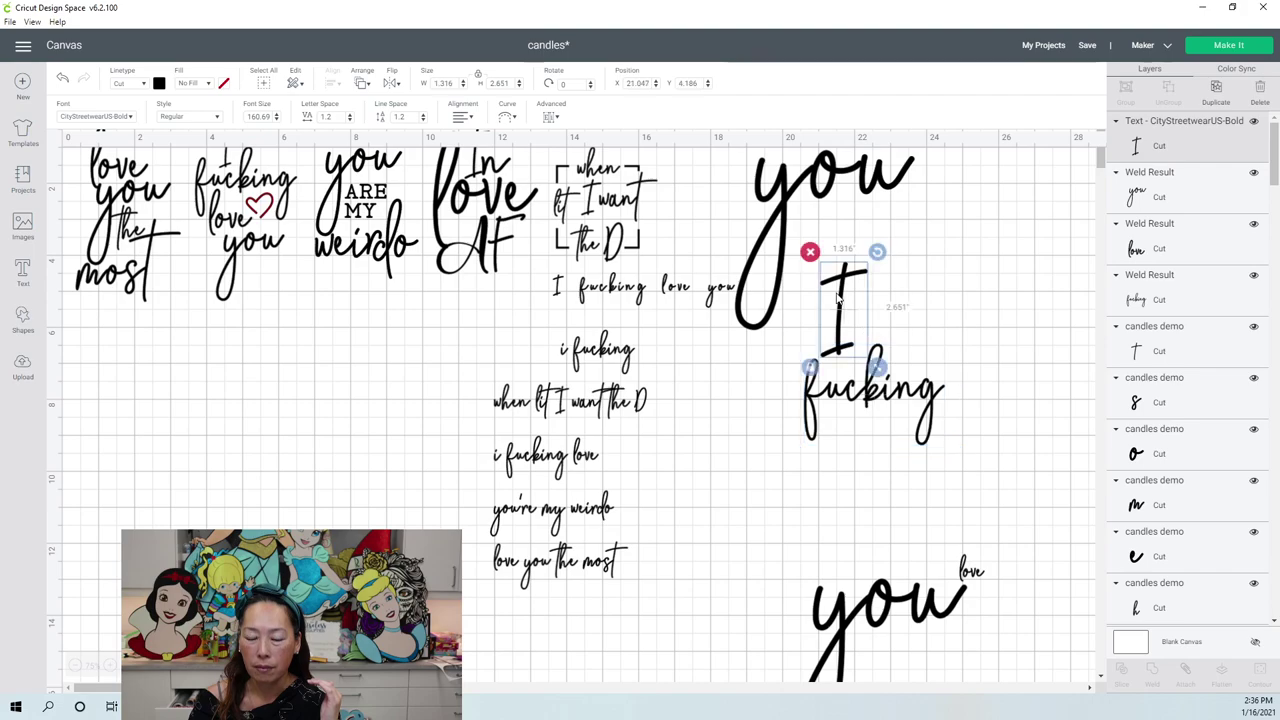
left_click_drag(876, 366, 862, 400)
left_click(1035, 600)
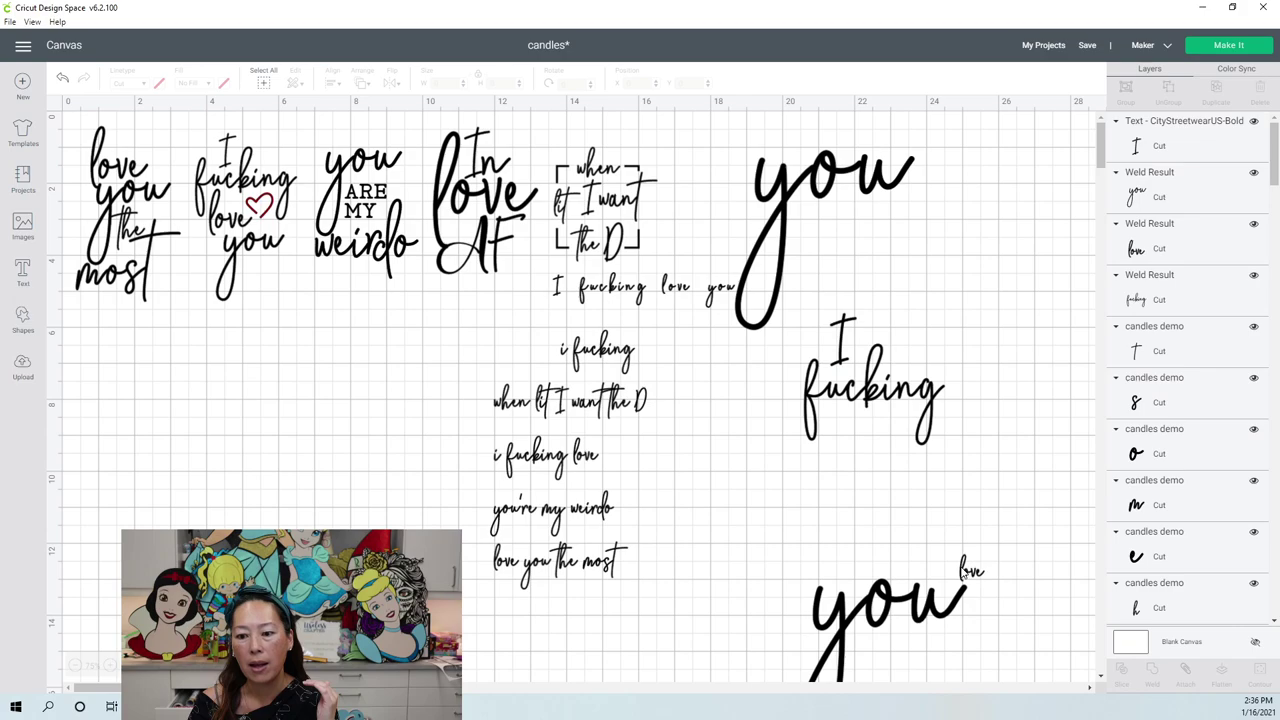
- Enlarge the welded "love" to about 1.8 inches wide and place it beneath "fucking"
left_click(972, 572)
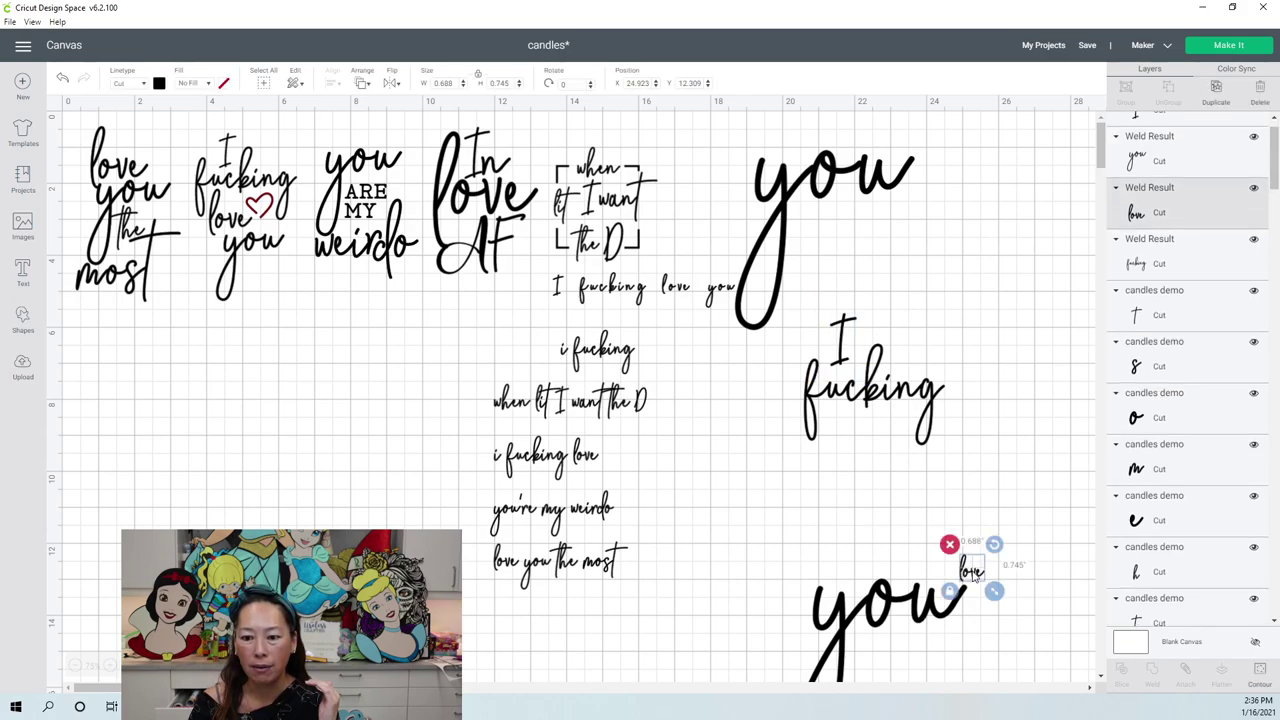
left_click_drag(968, 572, 926, 504)
left_click_drag(871, 460, 857, 455)
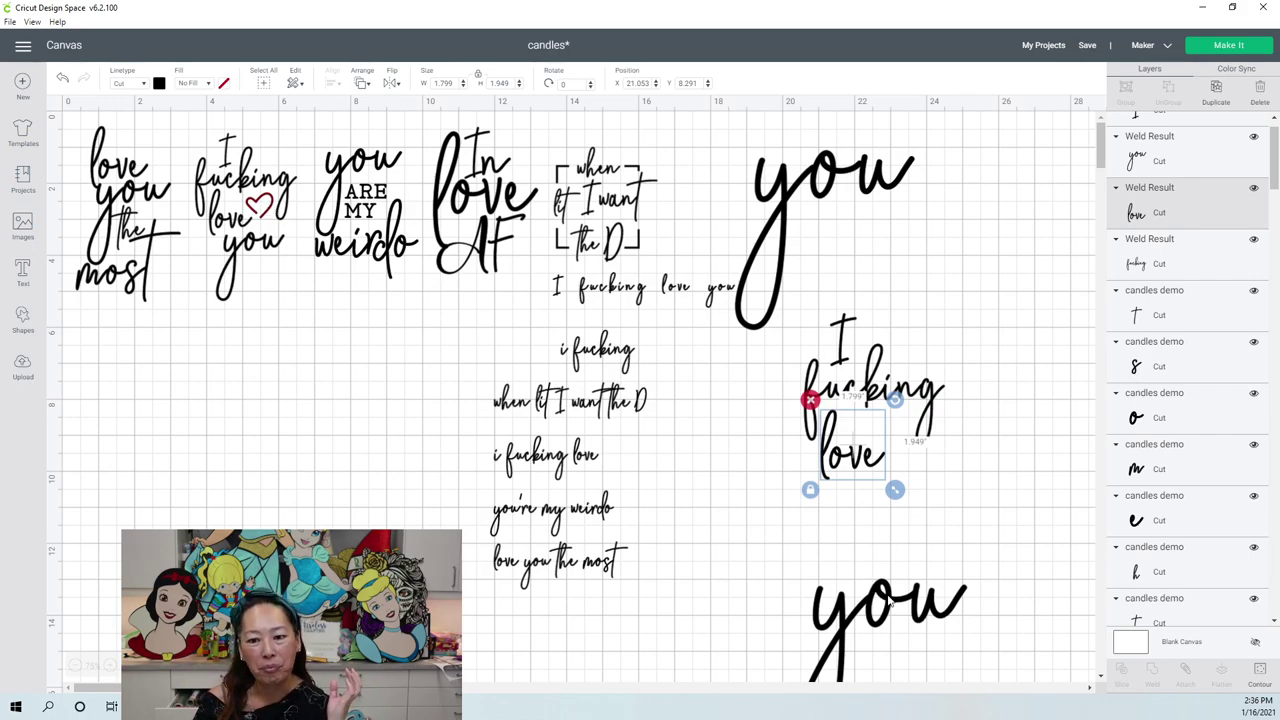
- Tuck the lower "you" beneath "love" and reduce it to about 3.3 inches high
left_click_drag(882, 594, 932, 450)
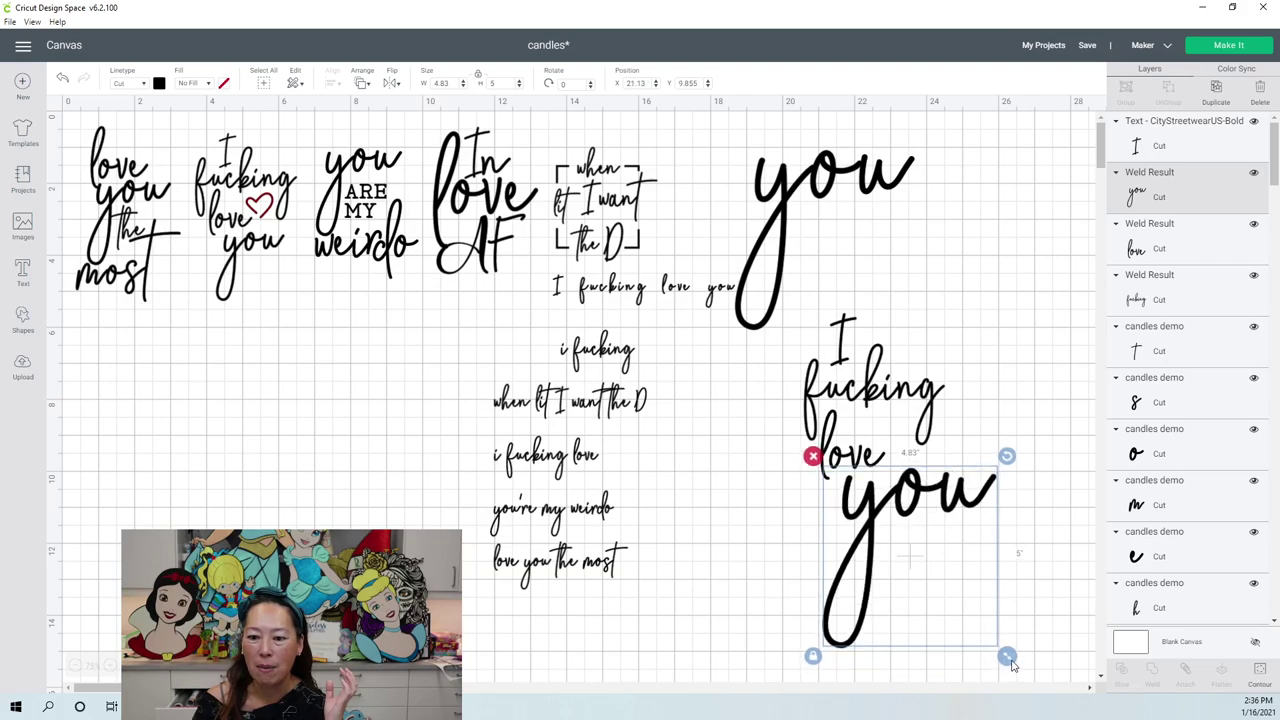
left_click_drag(1010, 658, 963, 598)
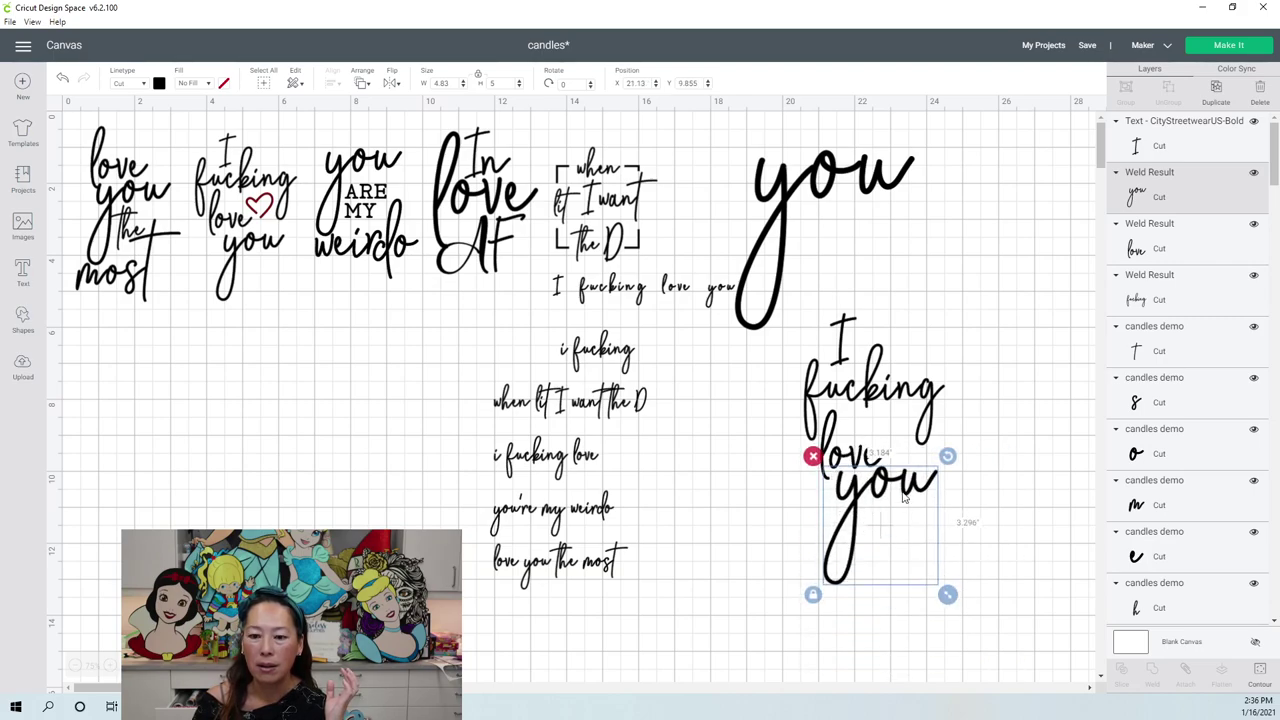
left_click_drag(898, 498, 893, 484)
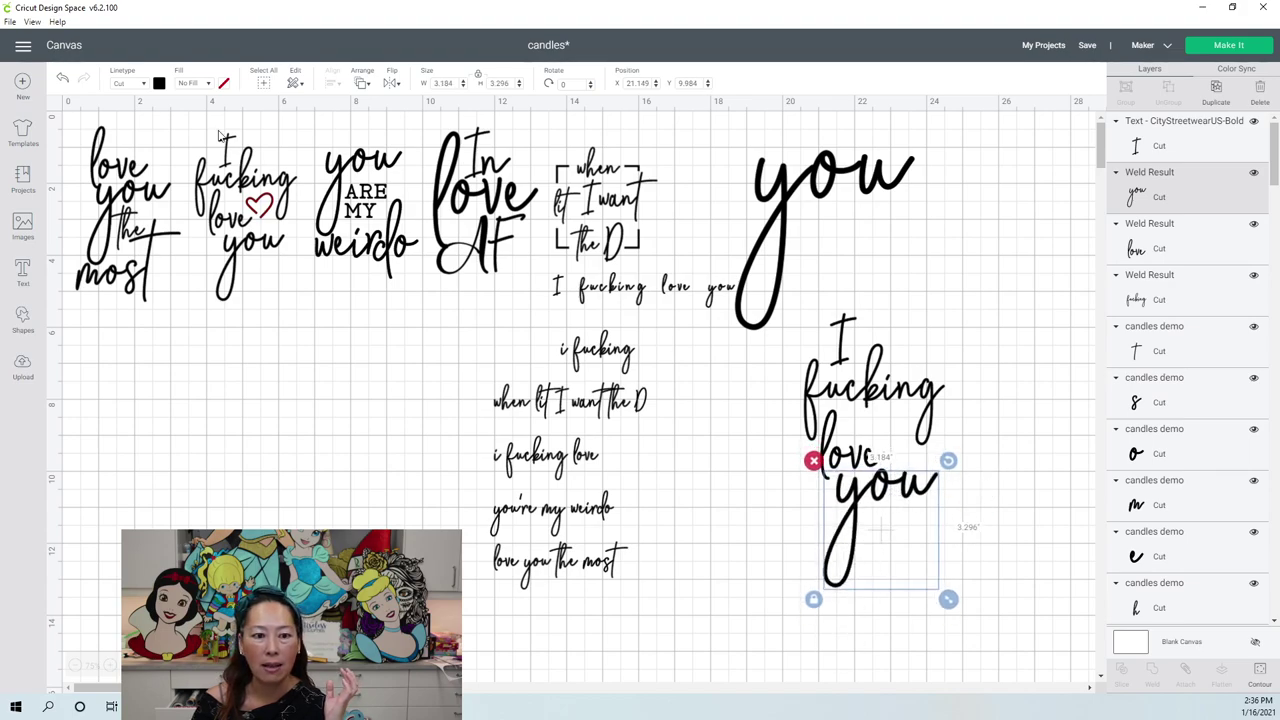
left_click(1005, 465)
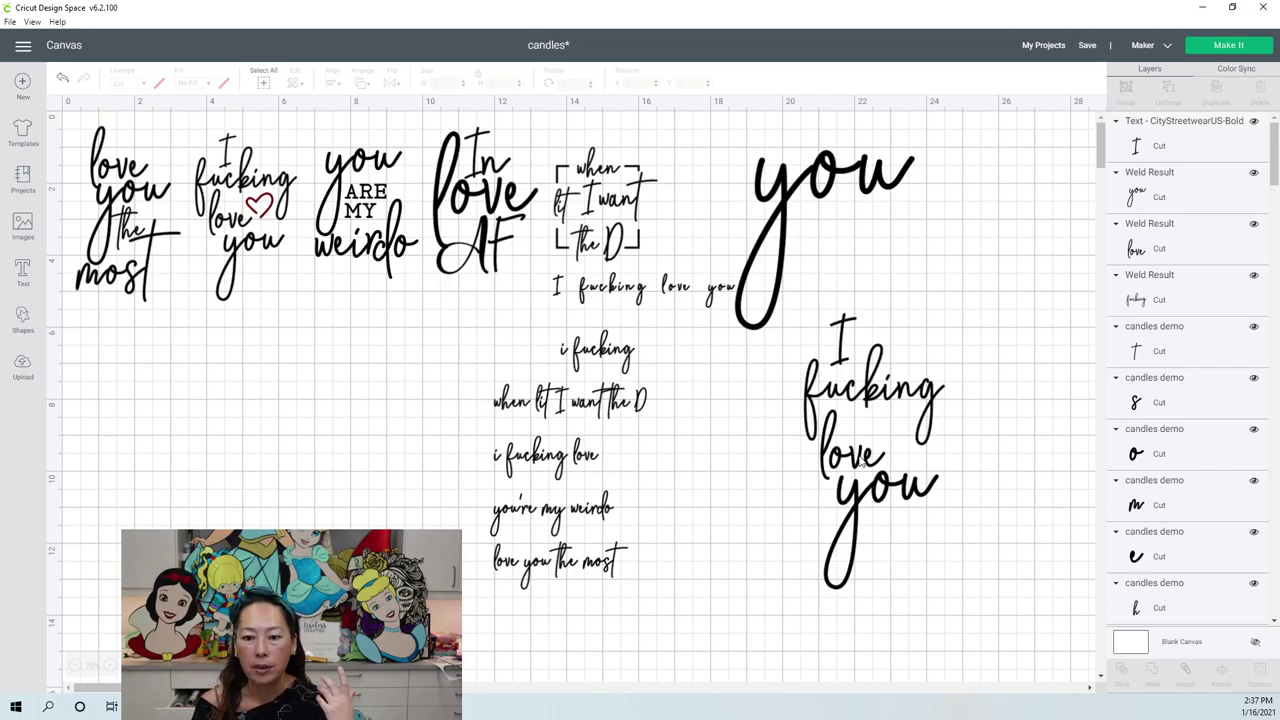
- Enlarge the "love" in the stacked phrase to about 2.4 inches high
left_click(860, 462)
left_click_drag(895, 492, 910, 507)
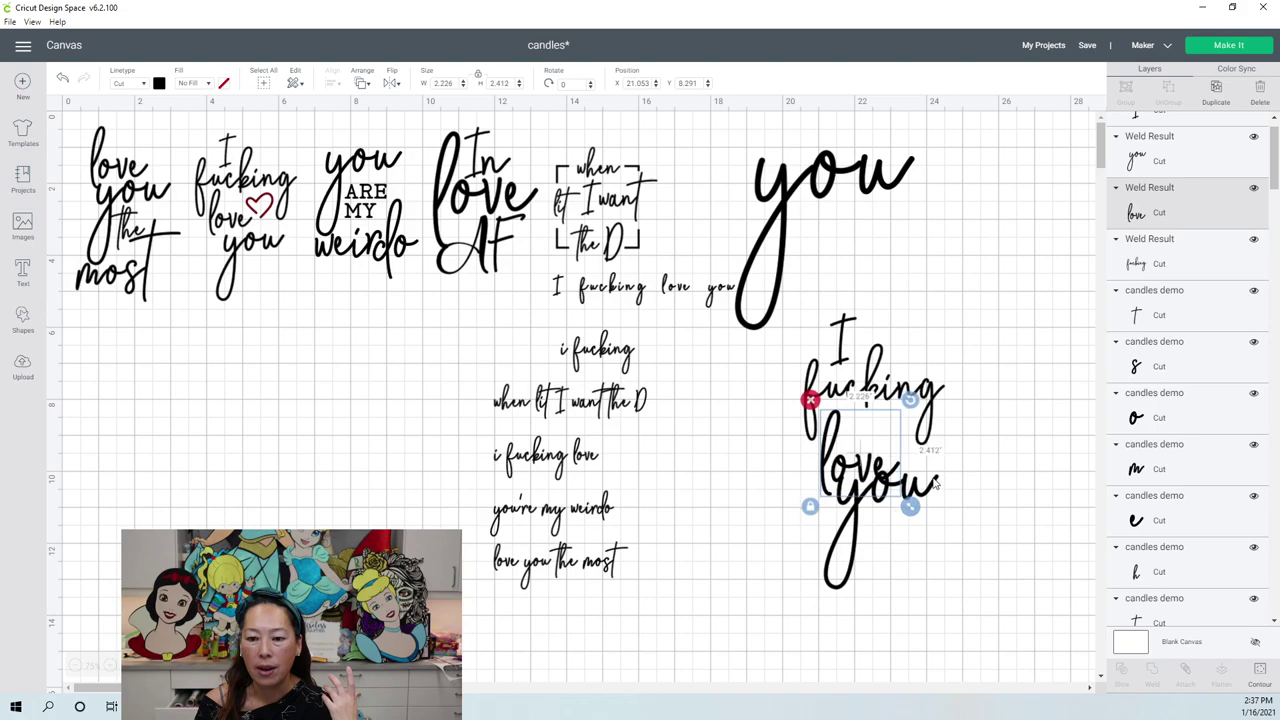
left_click(942, 485)
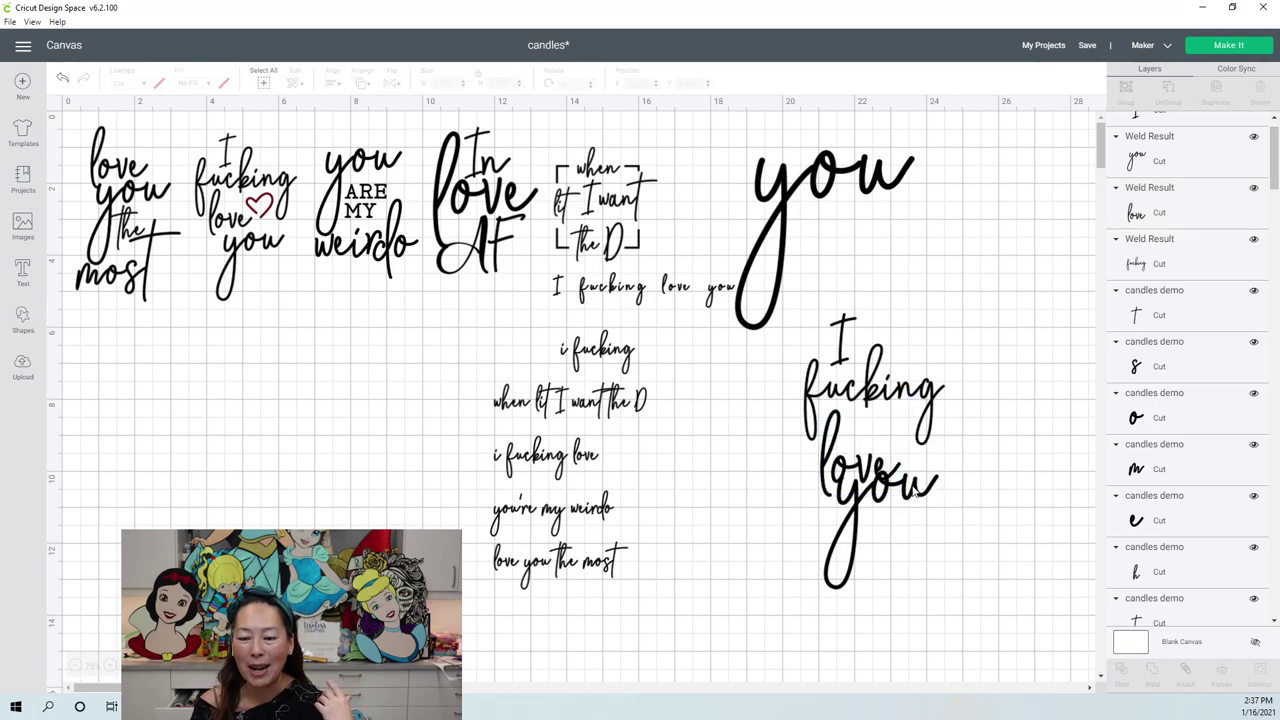
- Nudge the stacked "you" down and right clear of "love" and reduce it to about 2.6 inches high
left_click(916, 497)
left_click(925, 509)
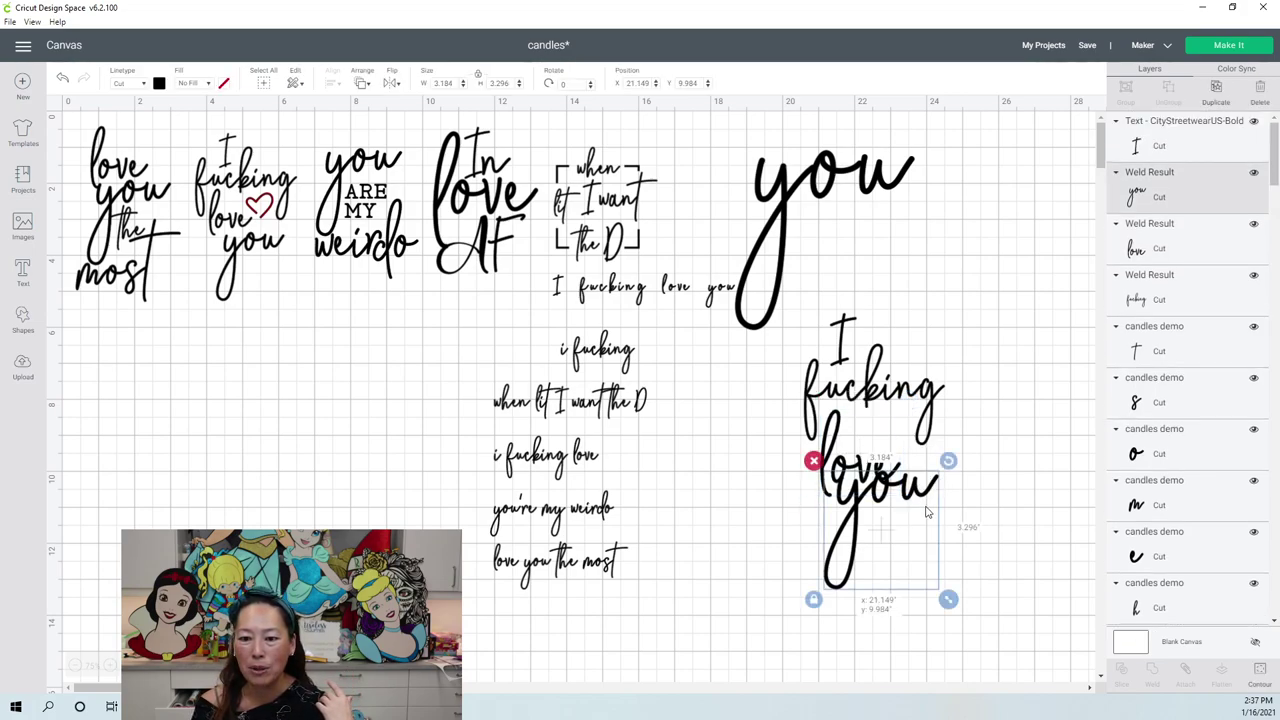
key("Right")
key("Right")
key("Down")
key("Down")
key("Down")
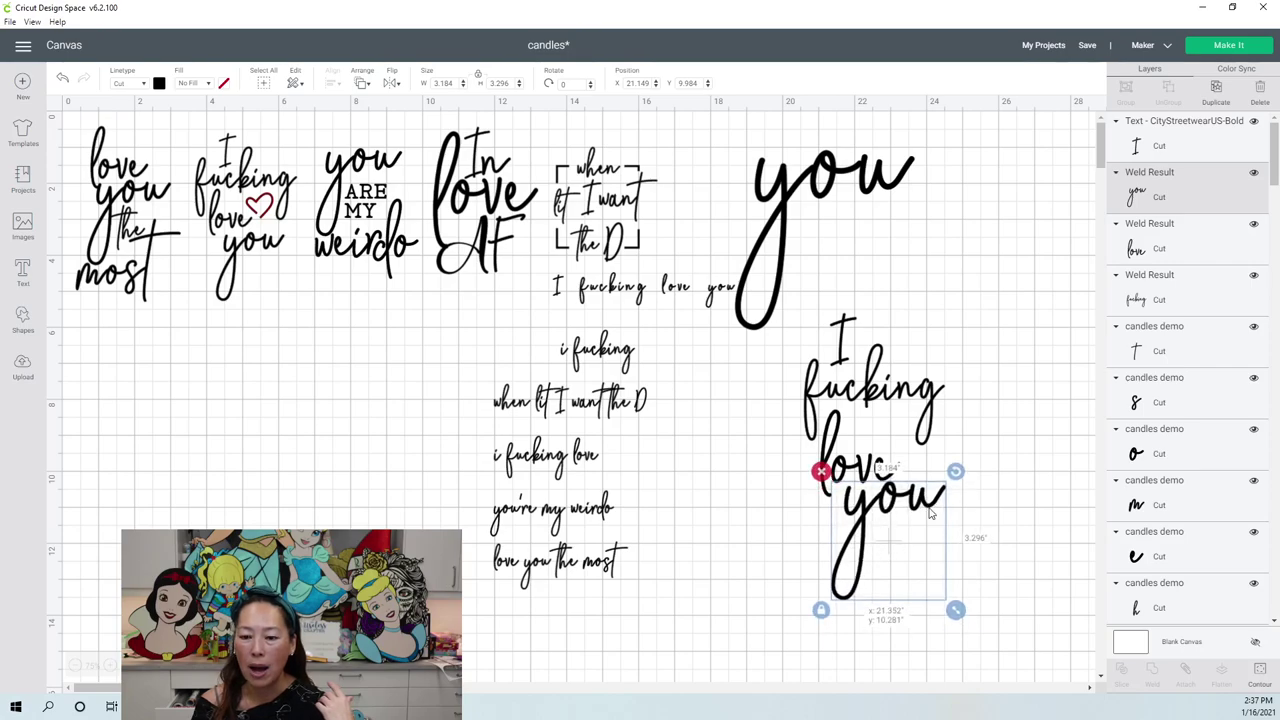
left_click_drag(955, 609, 931, 585)
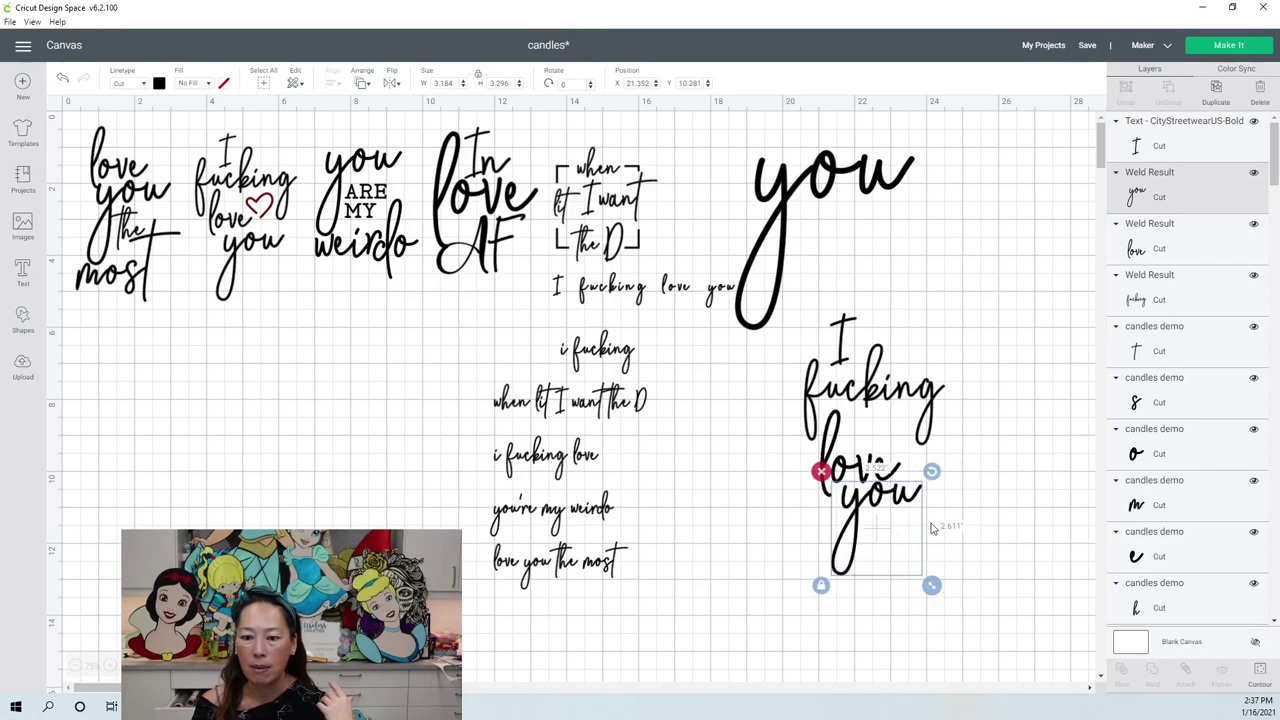
left_click_drag(921, 511, 922, 515)
- Search the image library for "heart" and insert the red open-outline heart
left_click(23, 225)
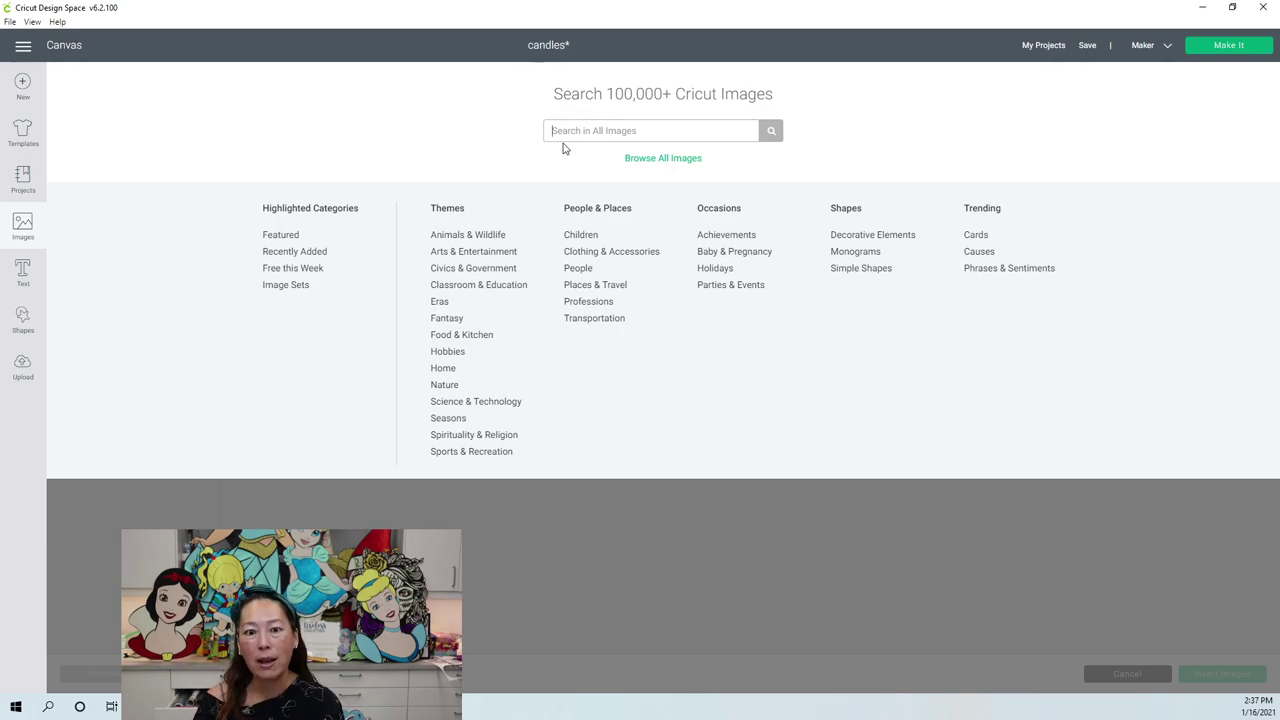
type("heart")
key("Return")
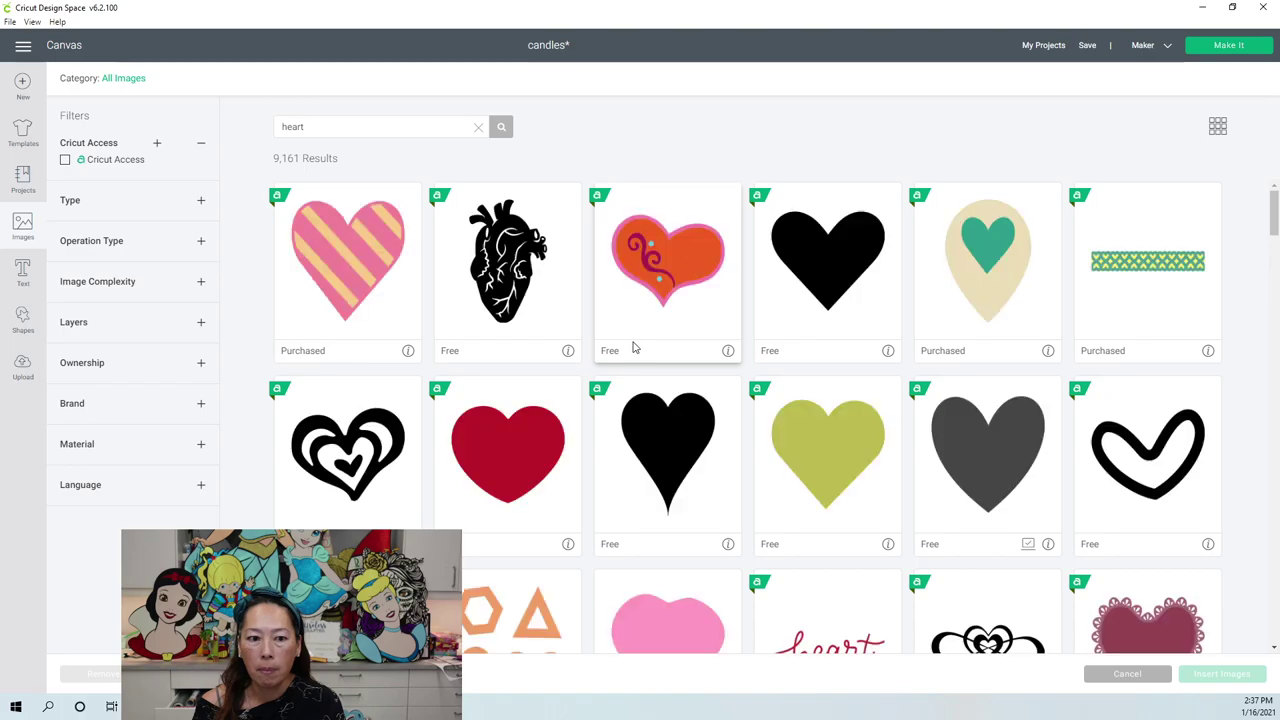
scroll(772, 370, "down", 2)
scroll(772, 370, "down", 3)
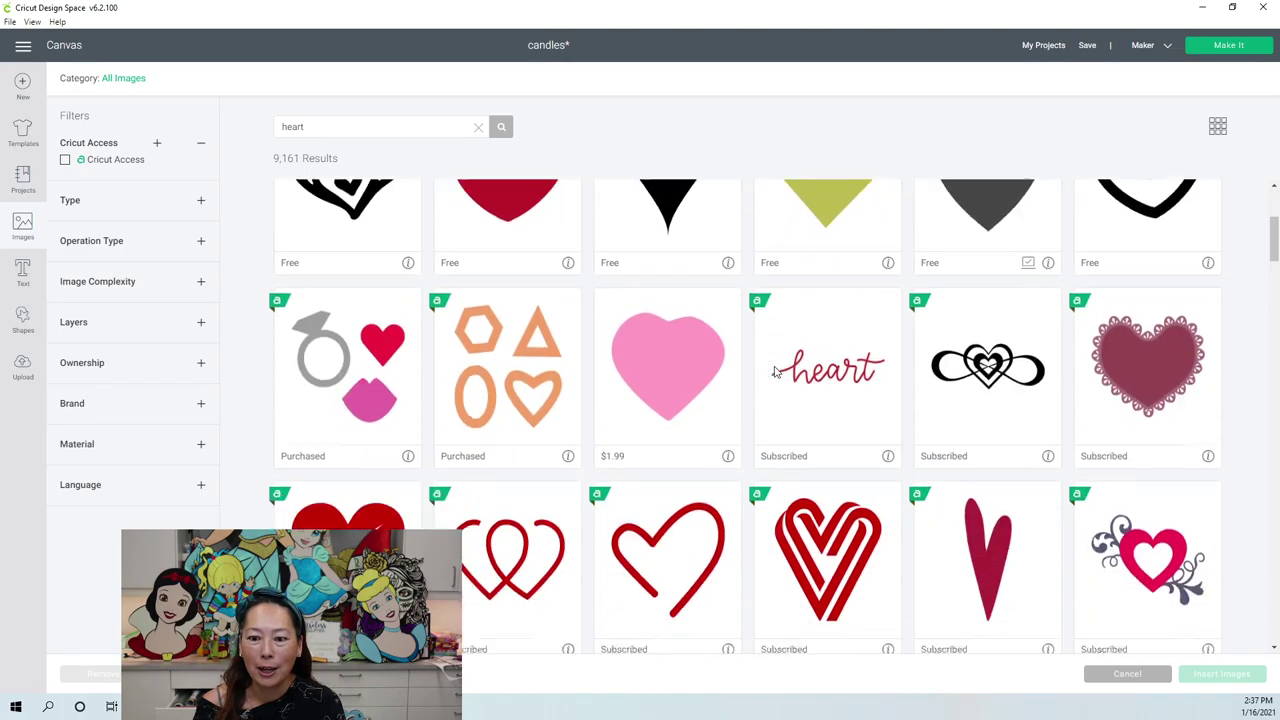
left_click(672, 397)
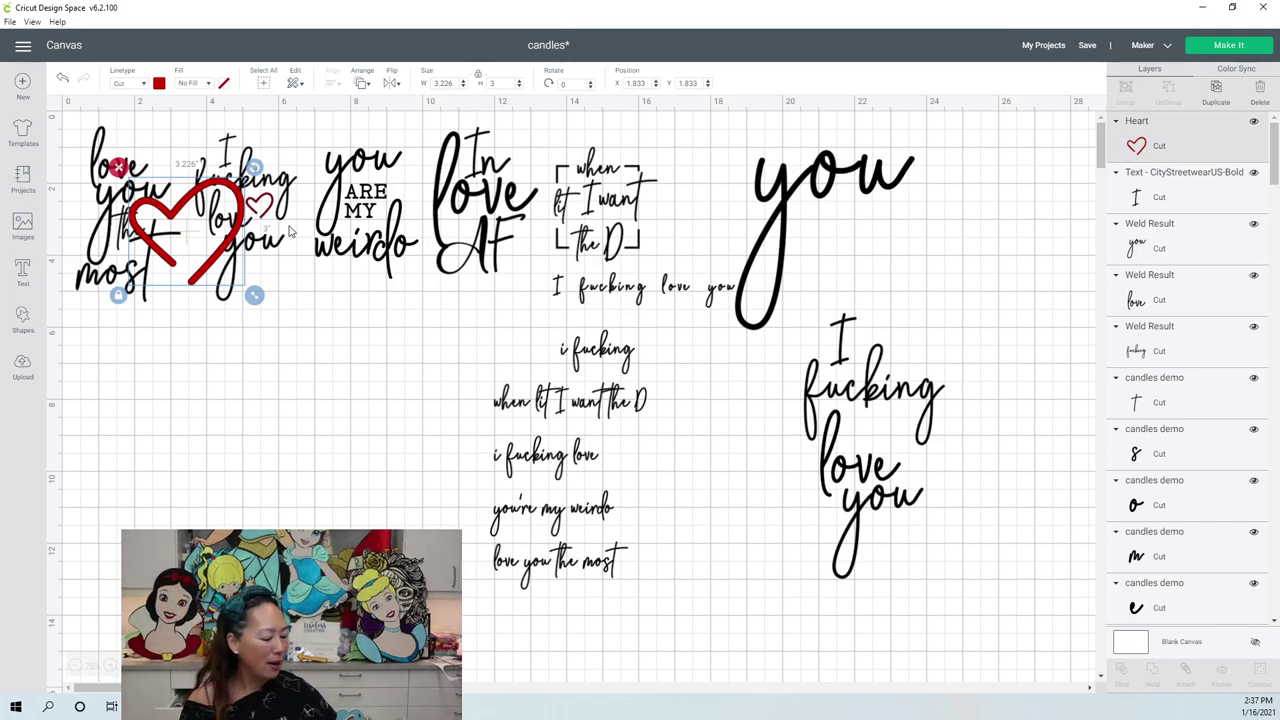
- Shrink the heart to about 1.4 inches wide and fit it between "fucking" and the end of "love"
left_click_drag(199, 233, 650, 395)
mouse_move(925, 461)
left_mouse_down()
mouse_move(994, 460)
mouse_move(915, 469)
mouse_move(1034, 466)
mouse_move(980, 517)
mouse_move(887, 447)
mouse_move(928, 447)
left_mouse_up()
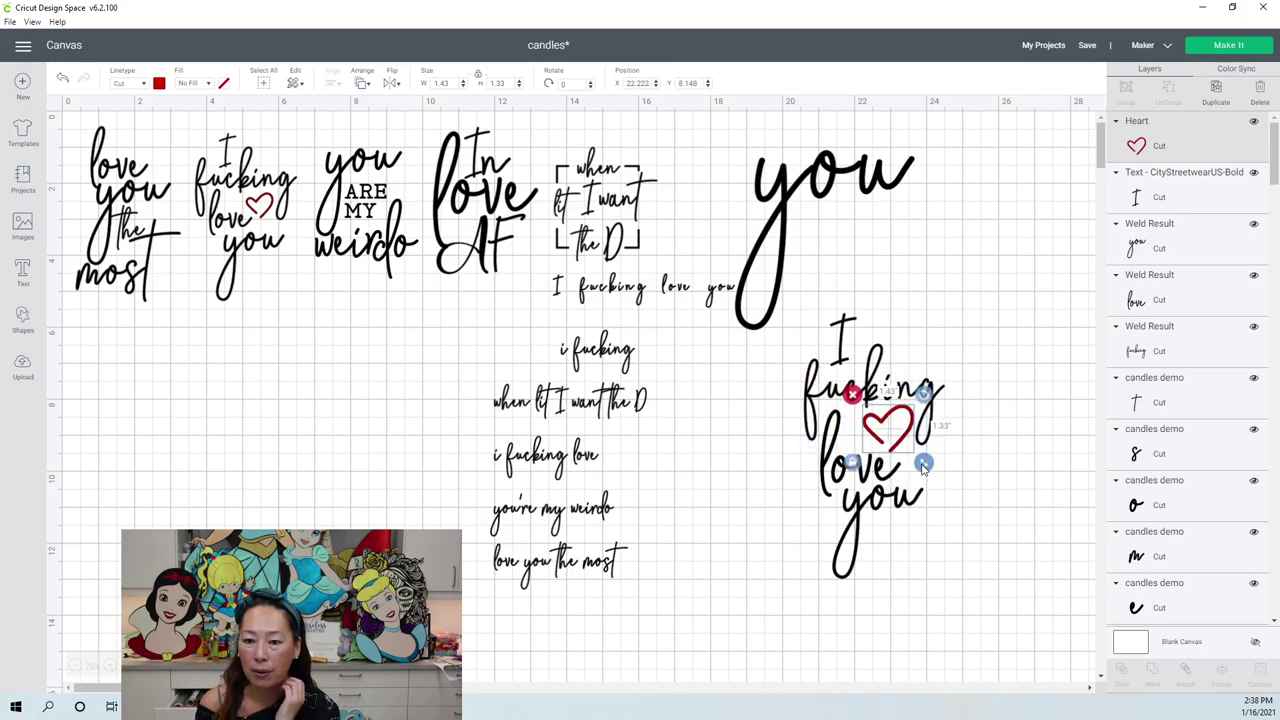
left_click_drag(904, 443, 902, 449)
left_click(1020, 460)
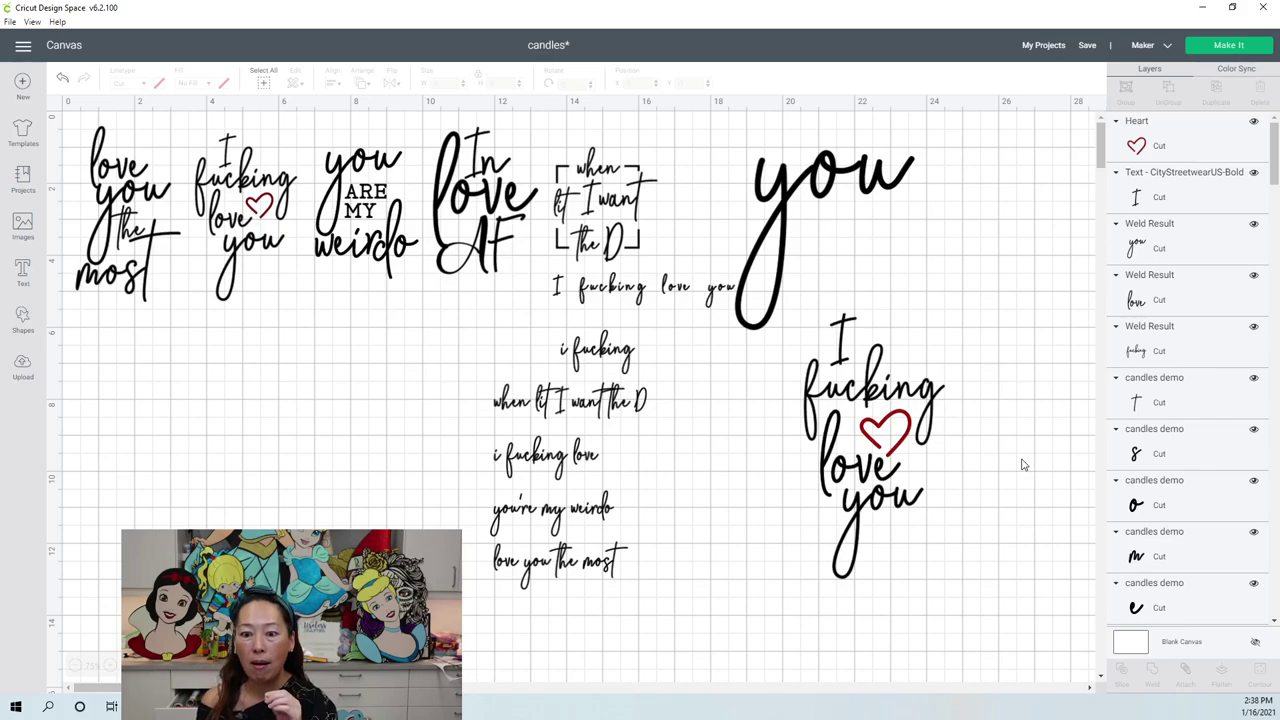
- Nudge the "I" at the start of the stacked phrase slightly down and right, closer to "fucking"
left_click(848, 366)
left_click_drag(848, 366, 851, 370)
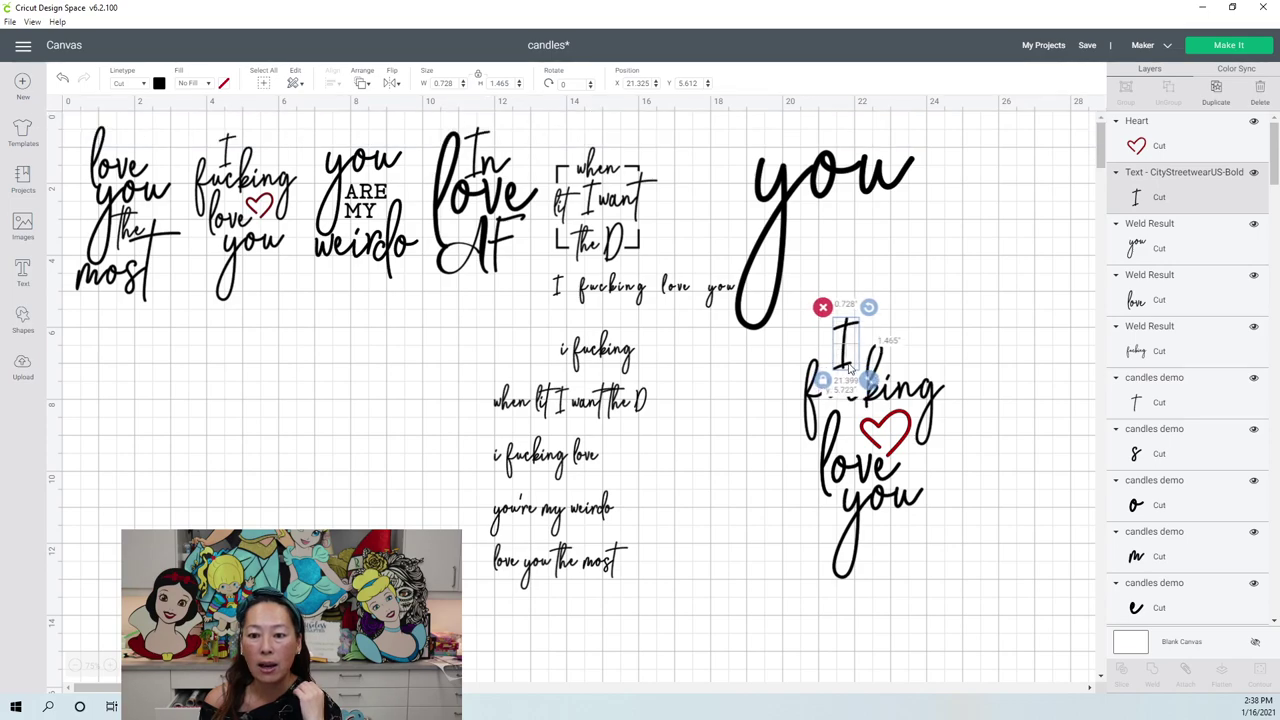
left_click(1066, 418)
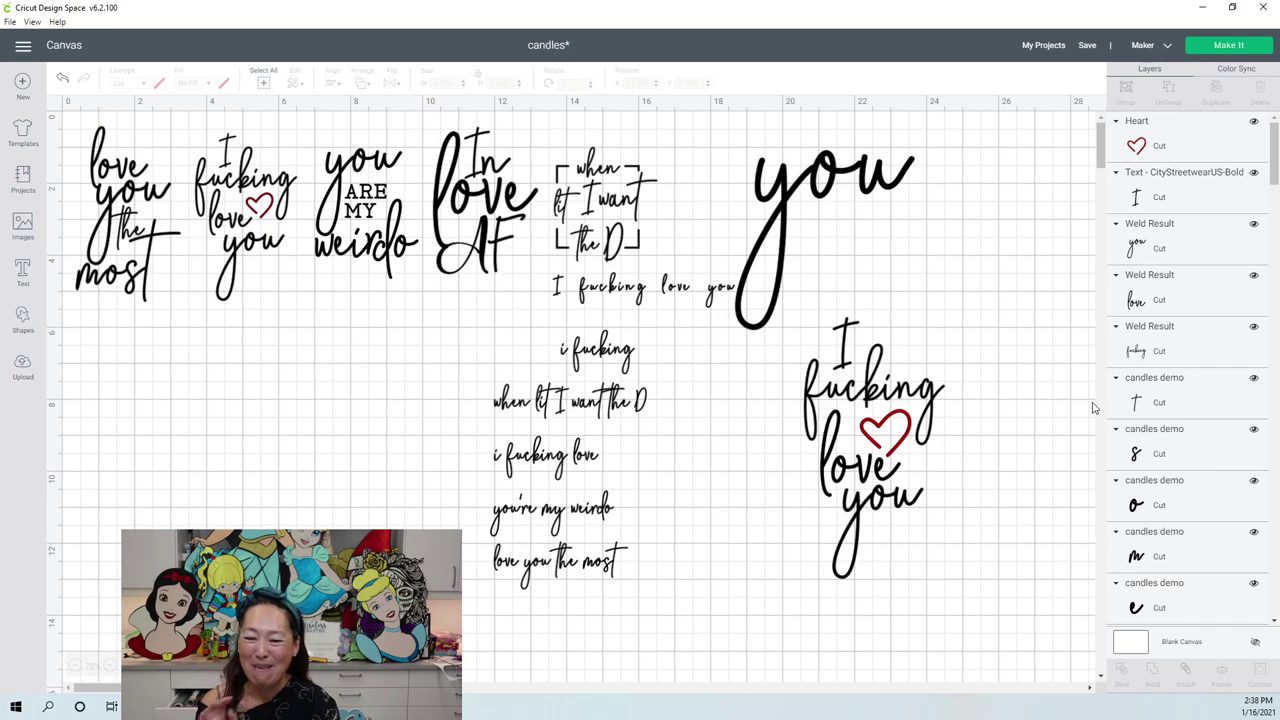
left_click(899, 446)
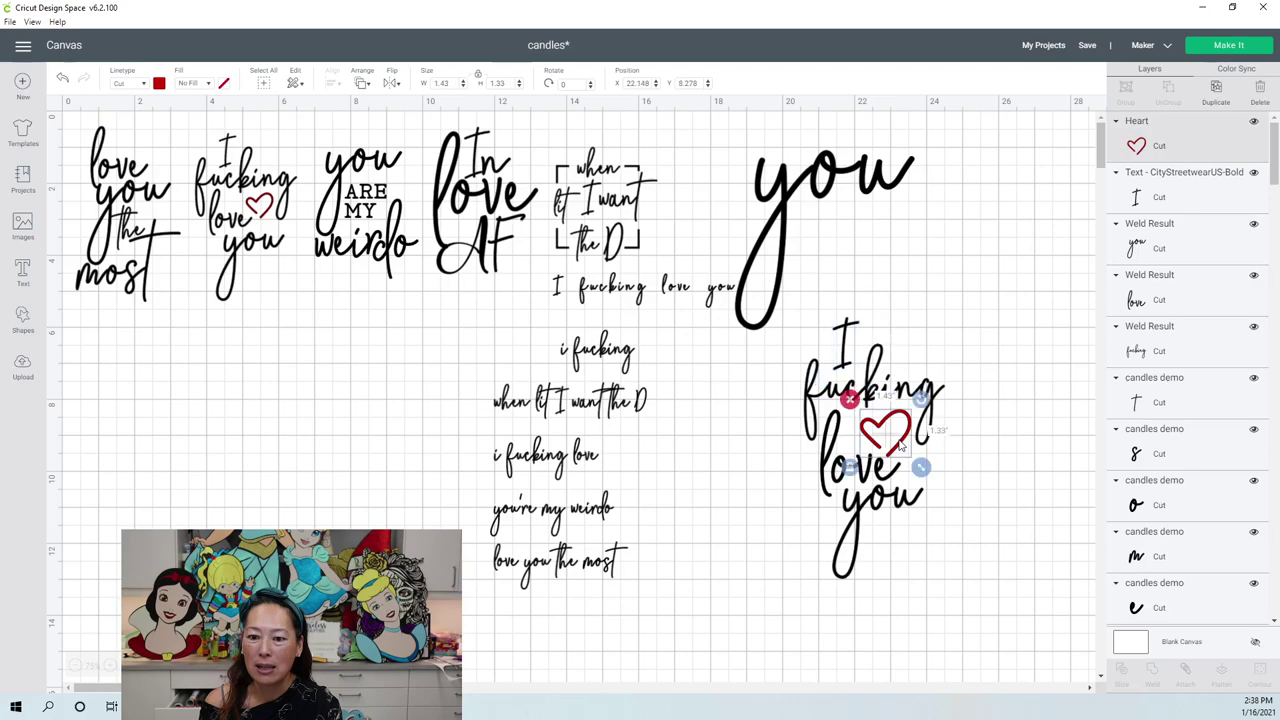
- Attach the stacked "I", "fucking", "love" and "you" layers to one another, leaving the red heart separate
left_click(843, 330)
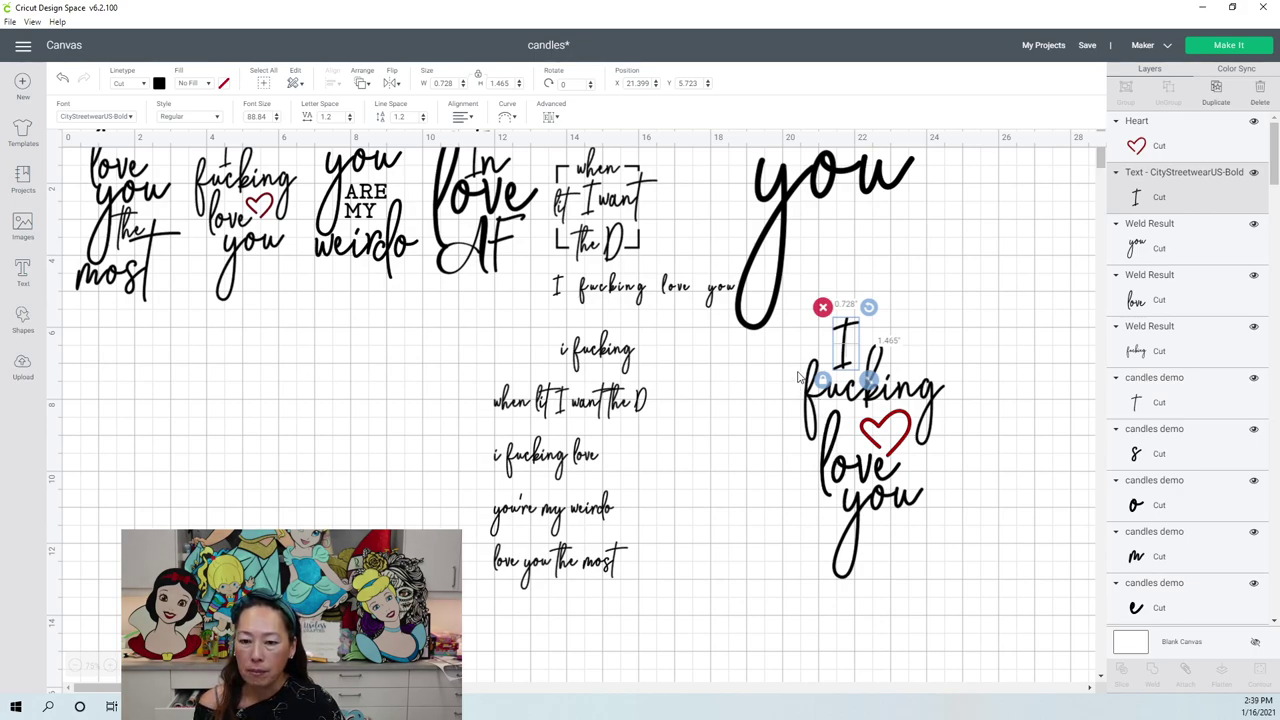
left_click(1201, 244)
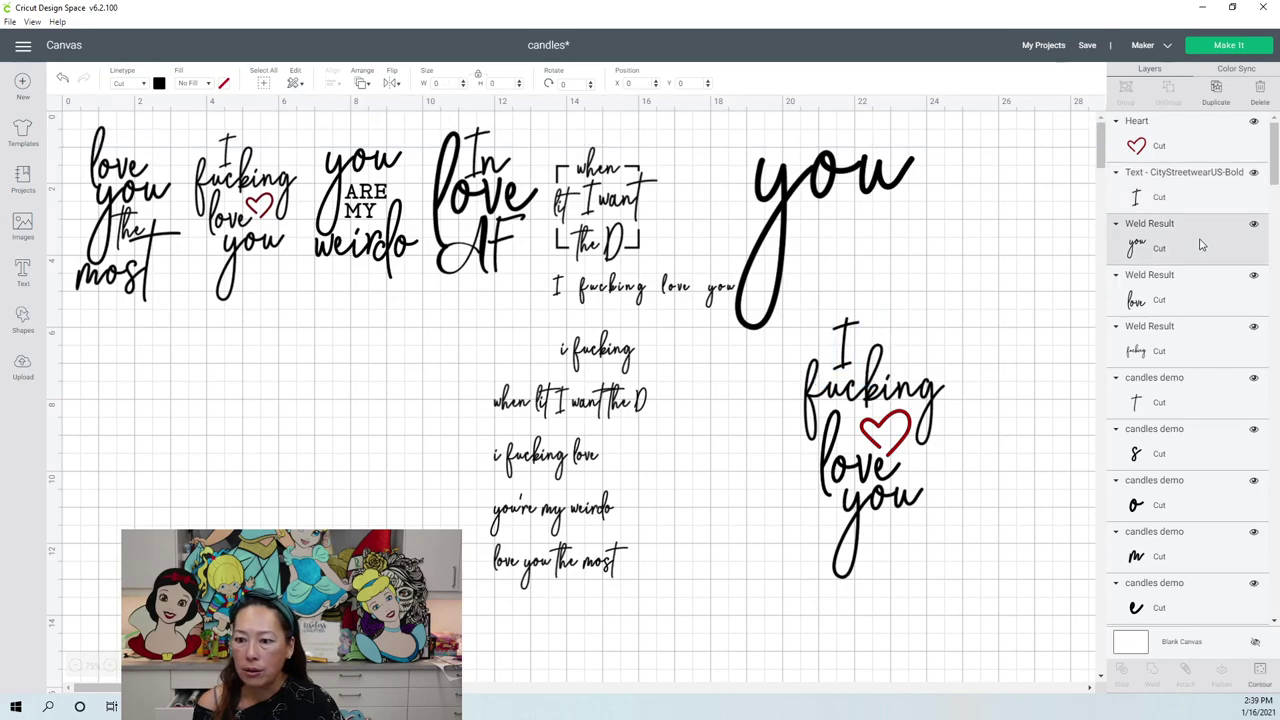
left_click(1190, 199)
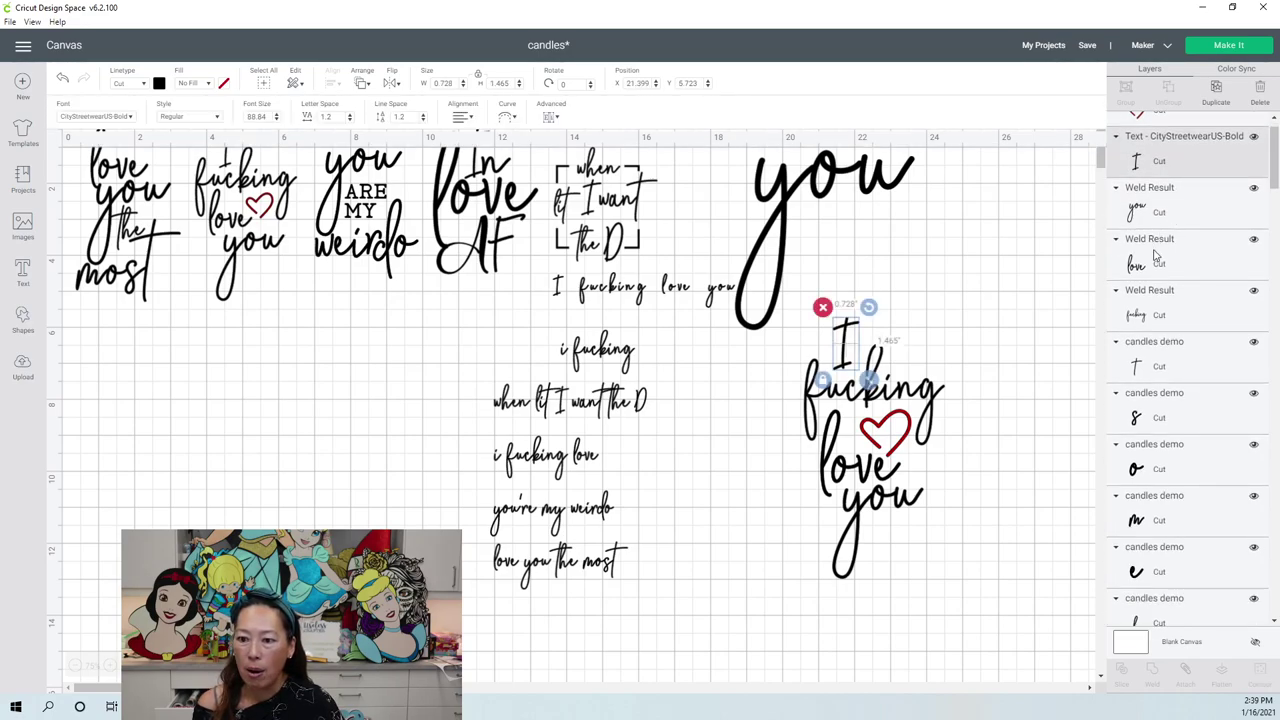
left_click(1150, 300, "shift")
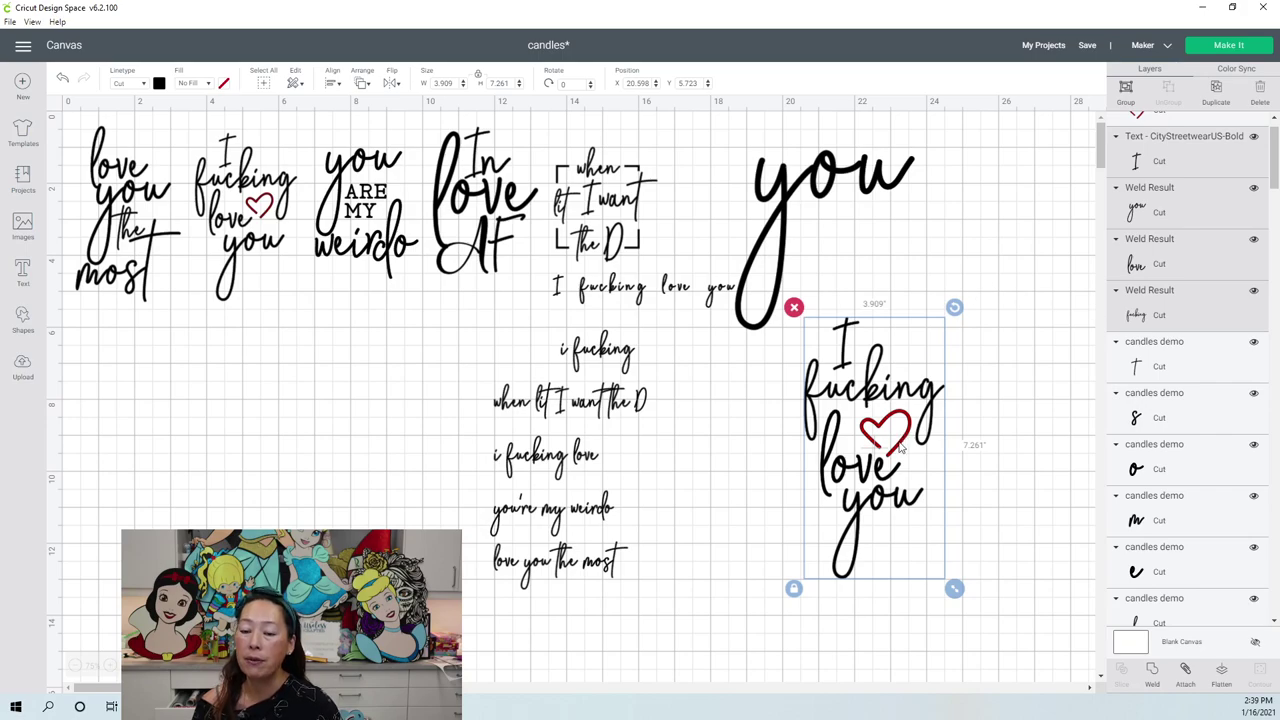
left_click(1187, 677)
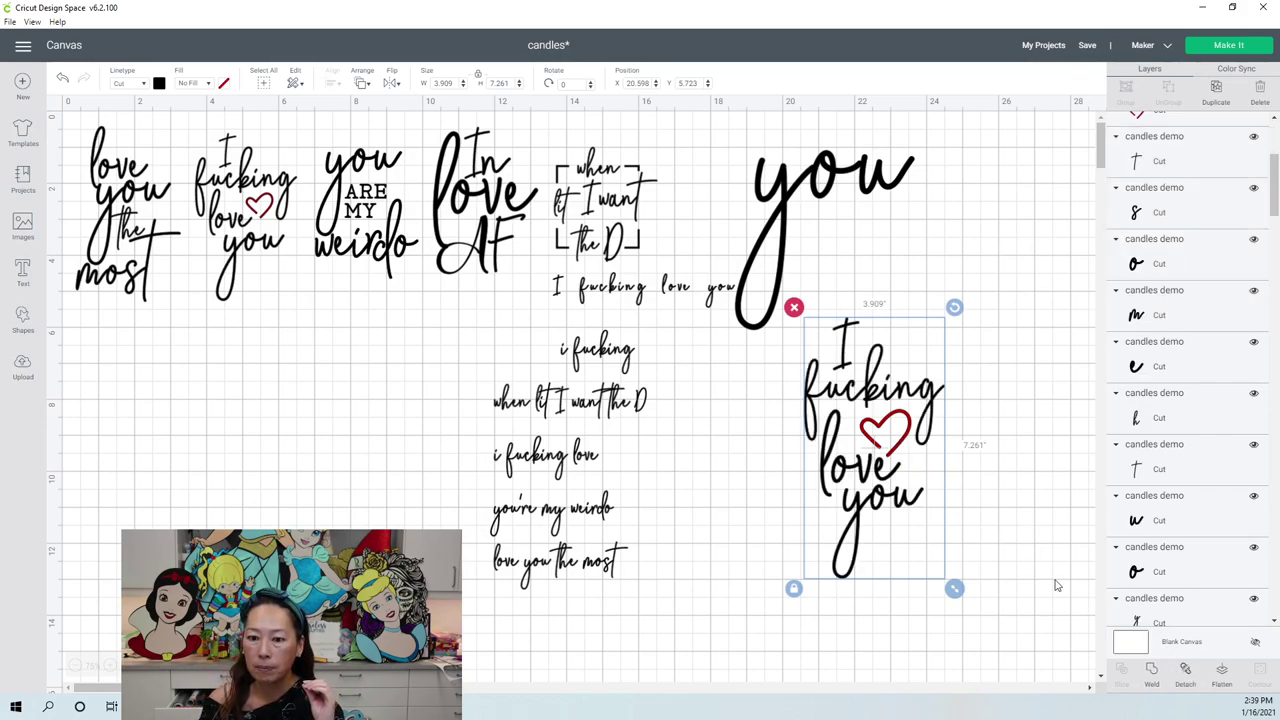
left_click(904, 603)
mouse_move(944, 601)
left_mouse_down()
mouse_move(890, 518)
mouse_move(836, 354)
left_mouse_up()
left_click(832, 408)
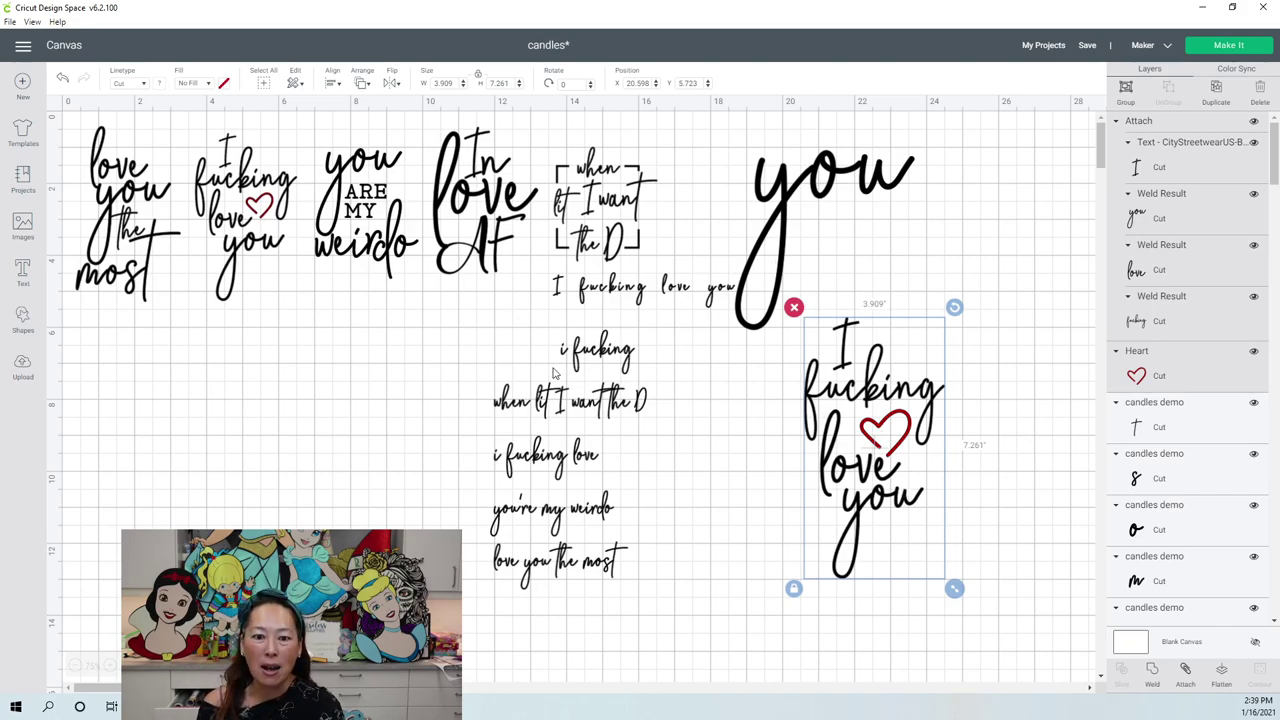
- Enlarge the framed "when lit I want the D" sample to about 5.5 inches wide and move it over beside the large "you"
left_click(575, 181)
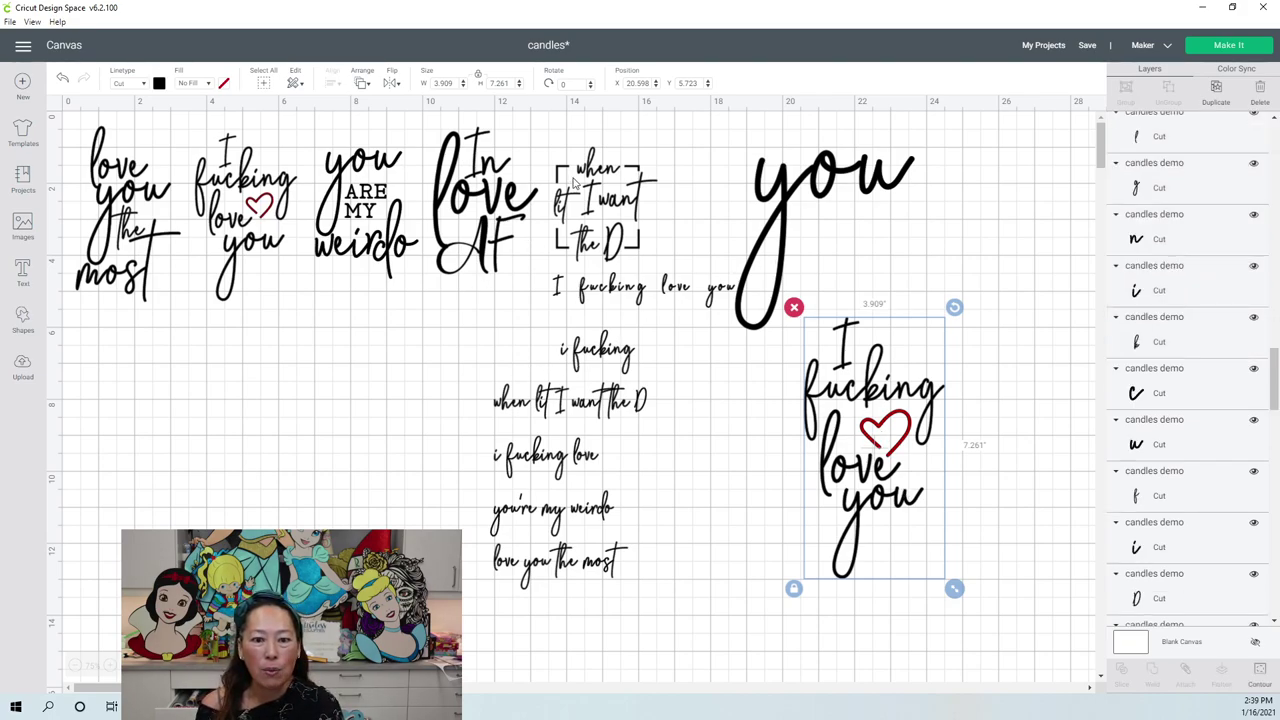
left_click_drag(667, 275, 761, 378)
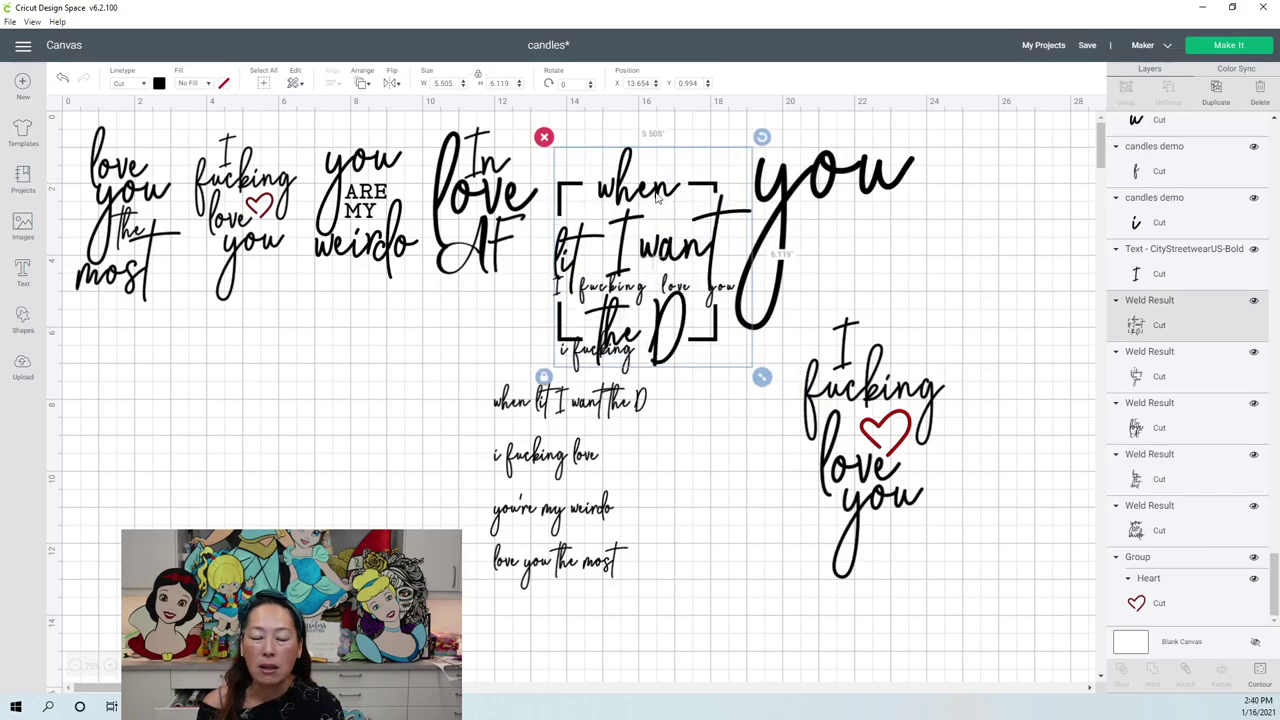
left_click_drag(700, 230, 985, 239)
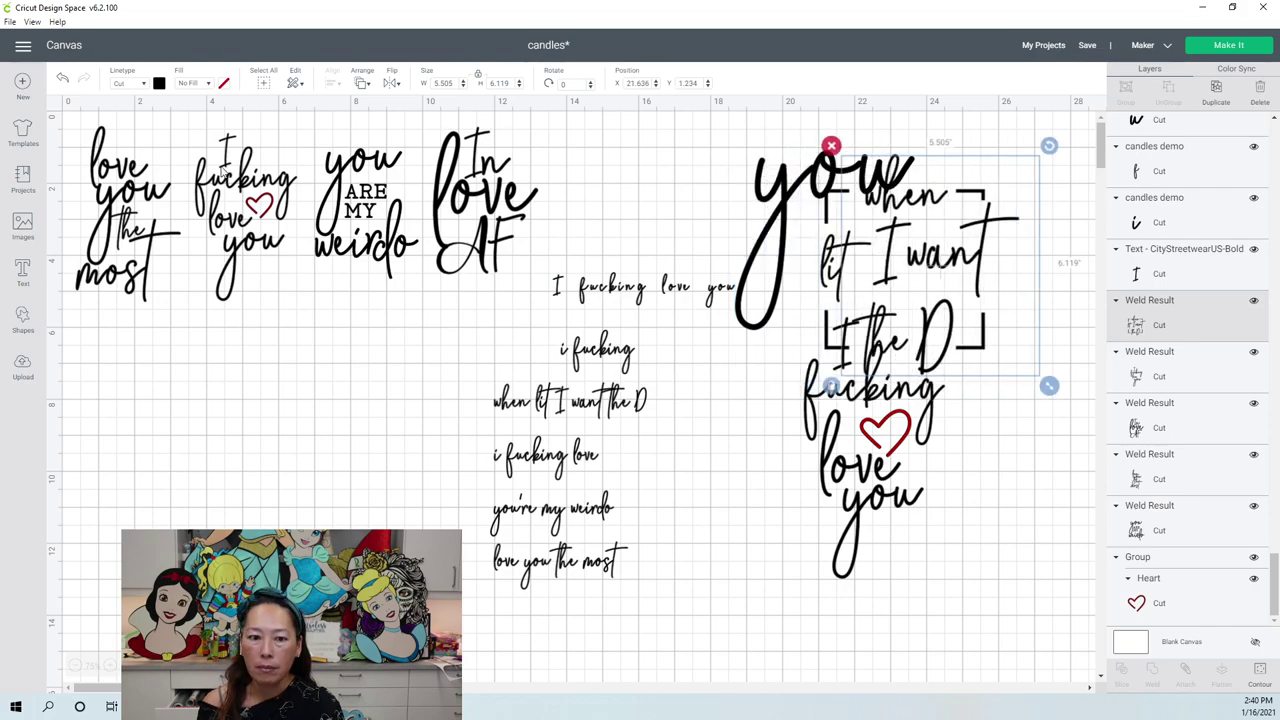
- Delete the four other finished sample designs, the "y" of the large "you" and the small leftover heart
left_click(184, 168)
left_click_drag(66, 123, 505, 178)
key("Delete")
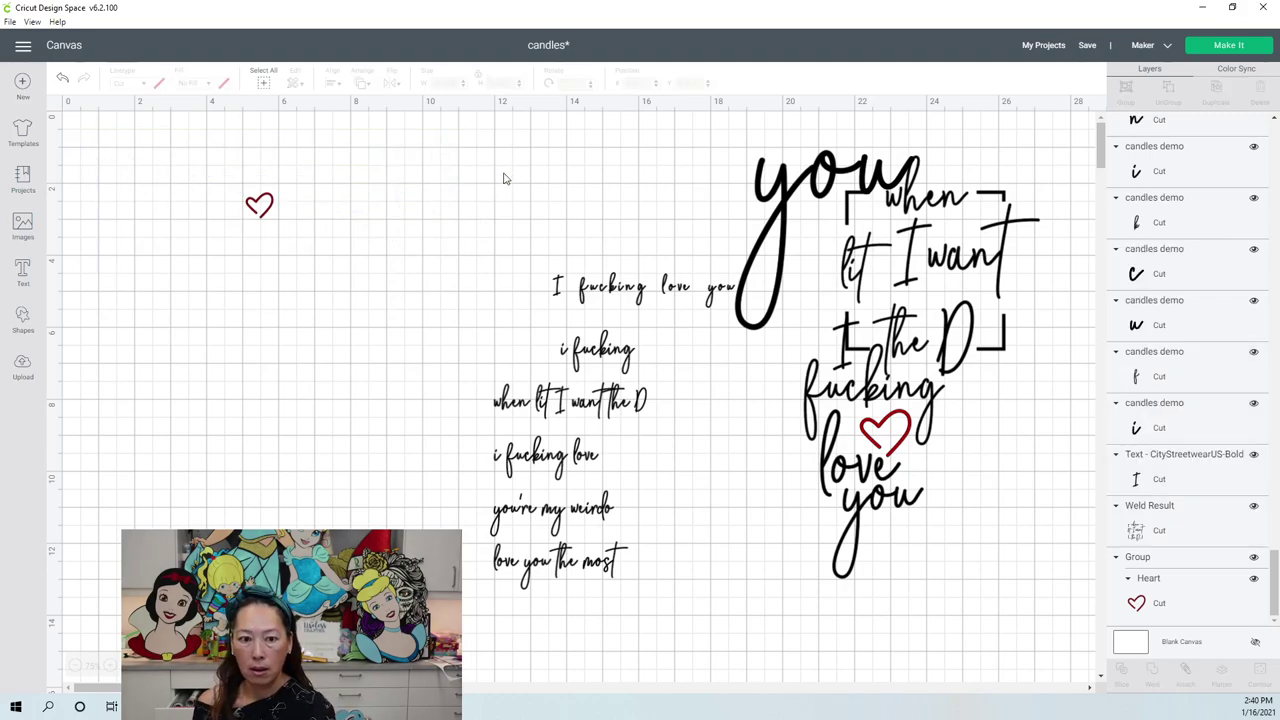
left_click(785, 185)
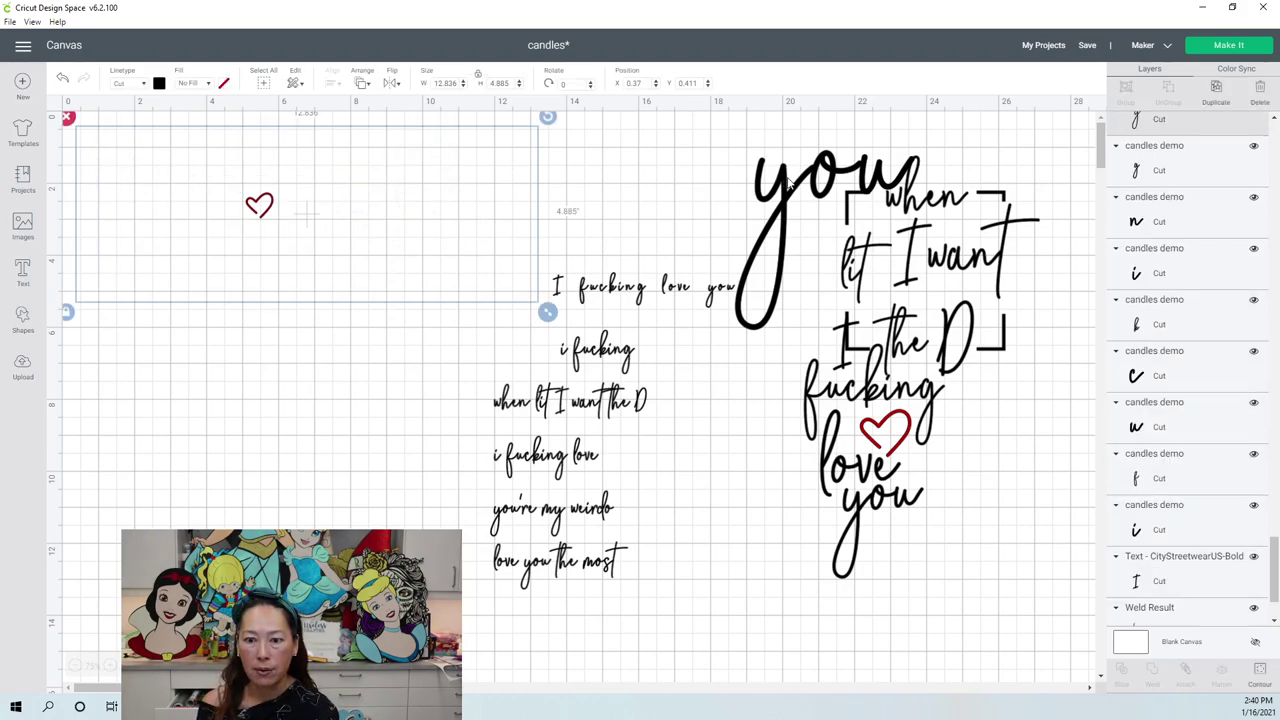
key("Delete")
left_click_drag(766, 128, 866, 166)
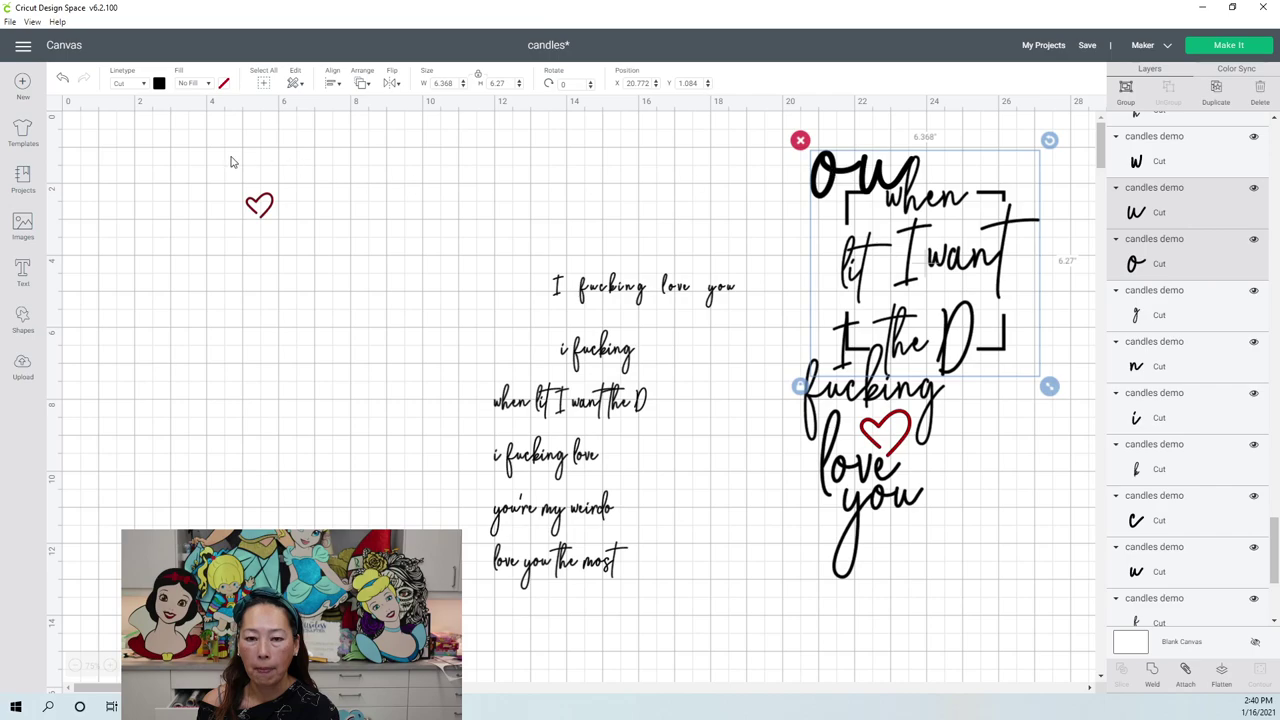
left_click(266, 208)
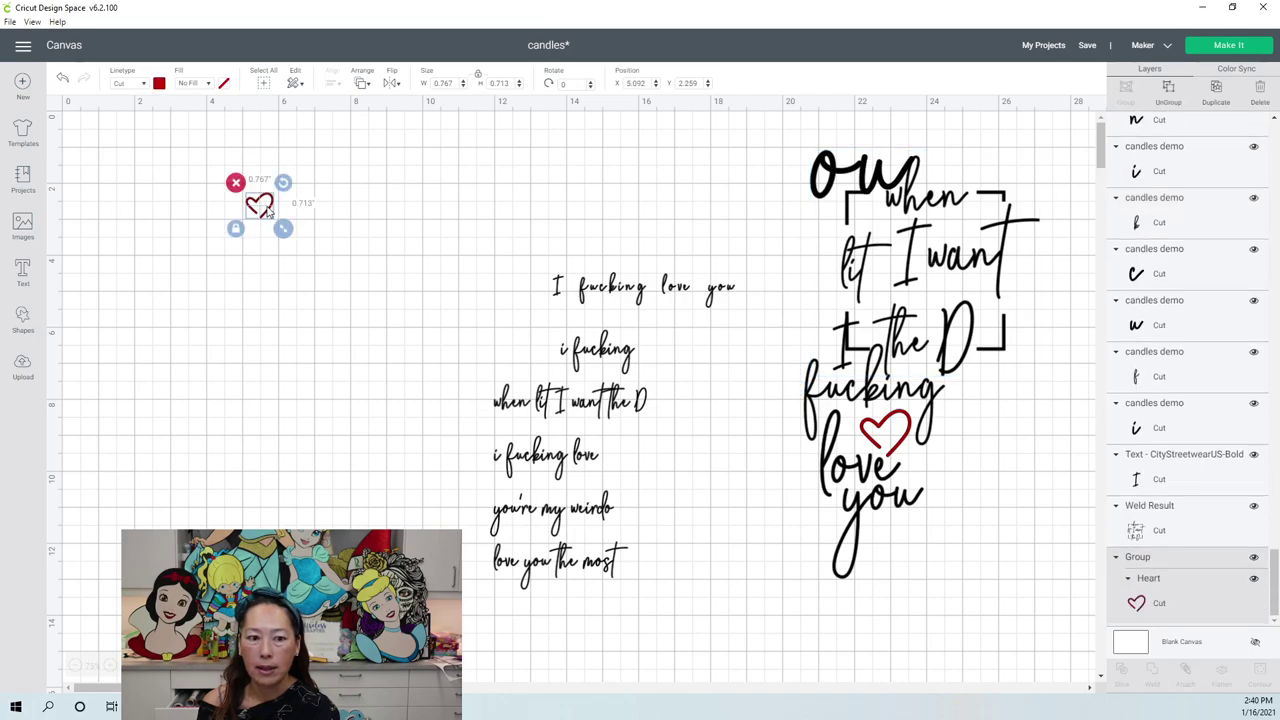
key("Delete")
- Move the attached phrase to the empty canvas area at X 2 to 6 and set the red heart back above the end of "love"
left_click(866, 476)
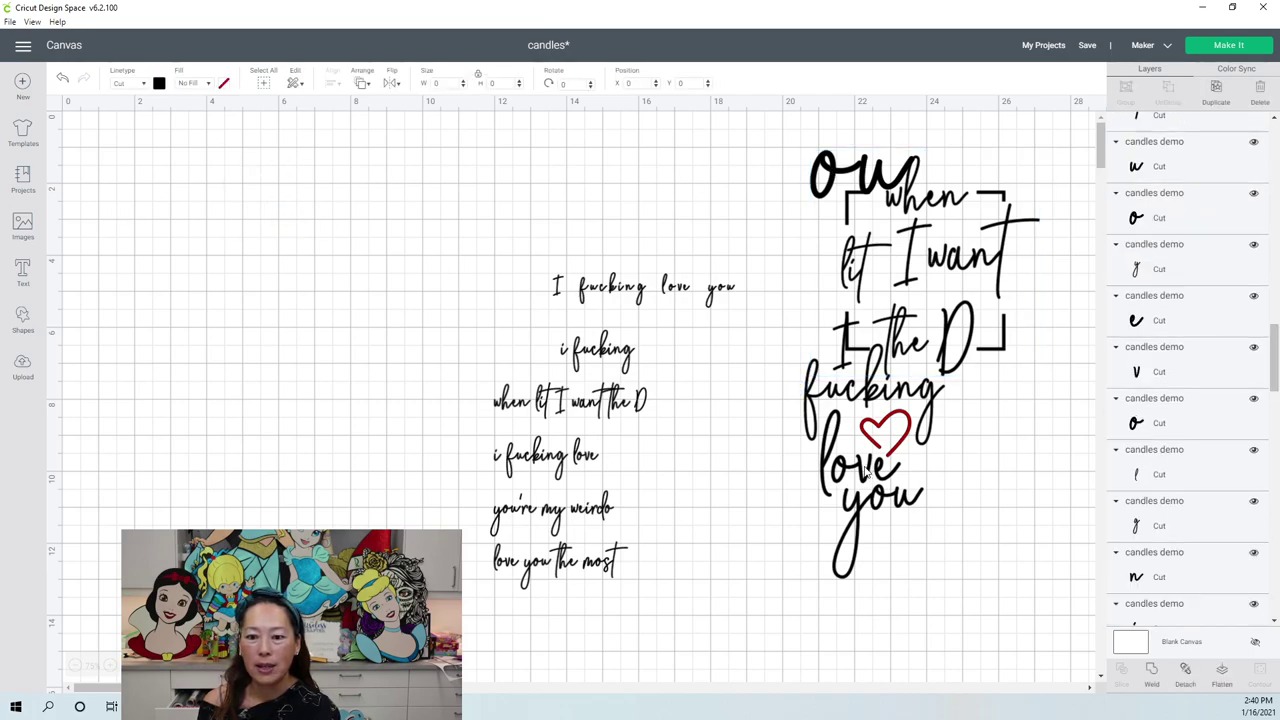
left_click_drag(819, 461, 211, 339)
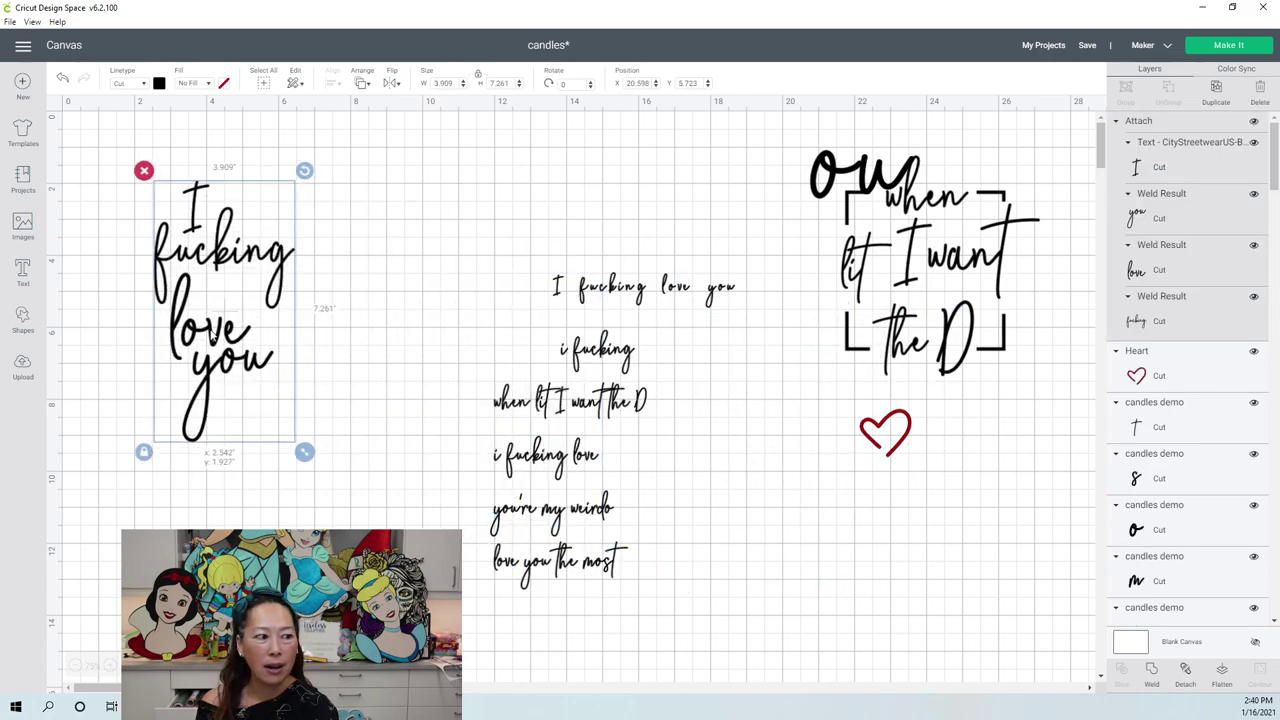
left_click(900, 432)
left_click_drag(888, 430, 198, 289)
left_click(638, 342)
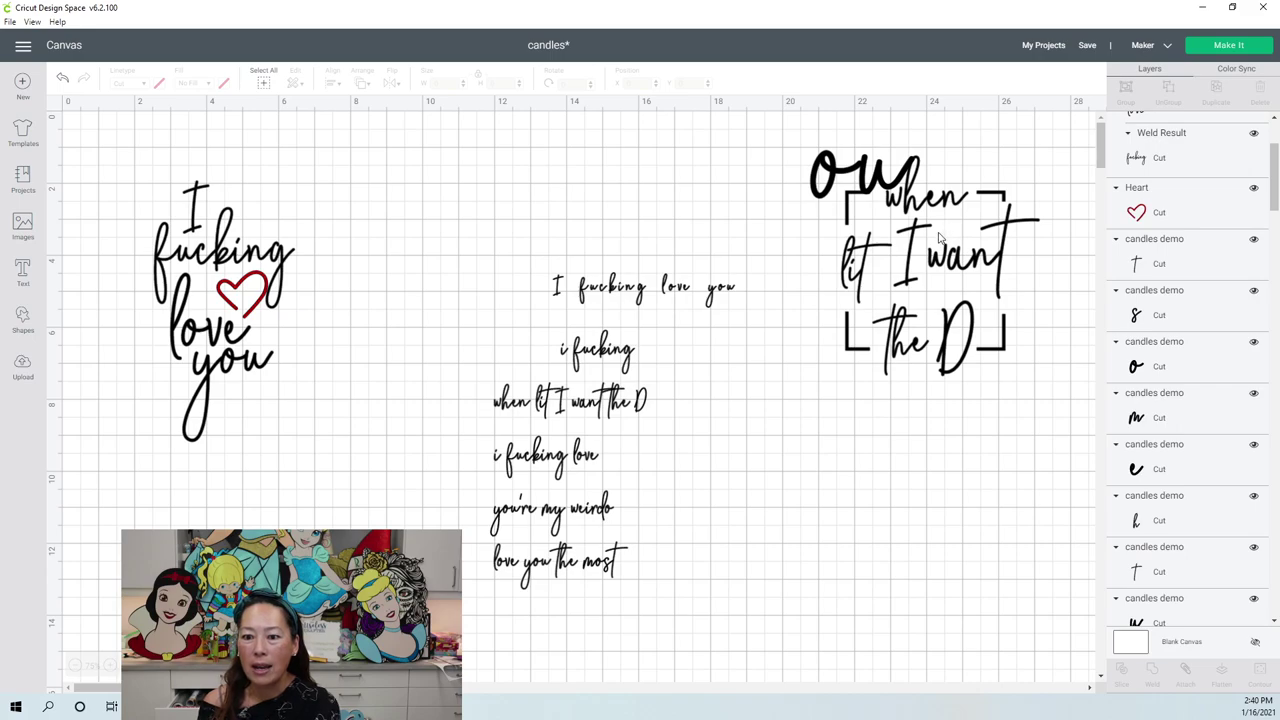
- Move the small "when lit I want the D" line below the framed sample and delete the other five small practice lines
left_click_drag(450, 388, 994, 451)
left_click_drag(424, 216, 750, 593)
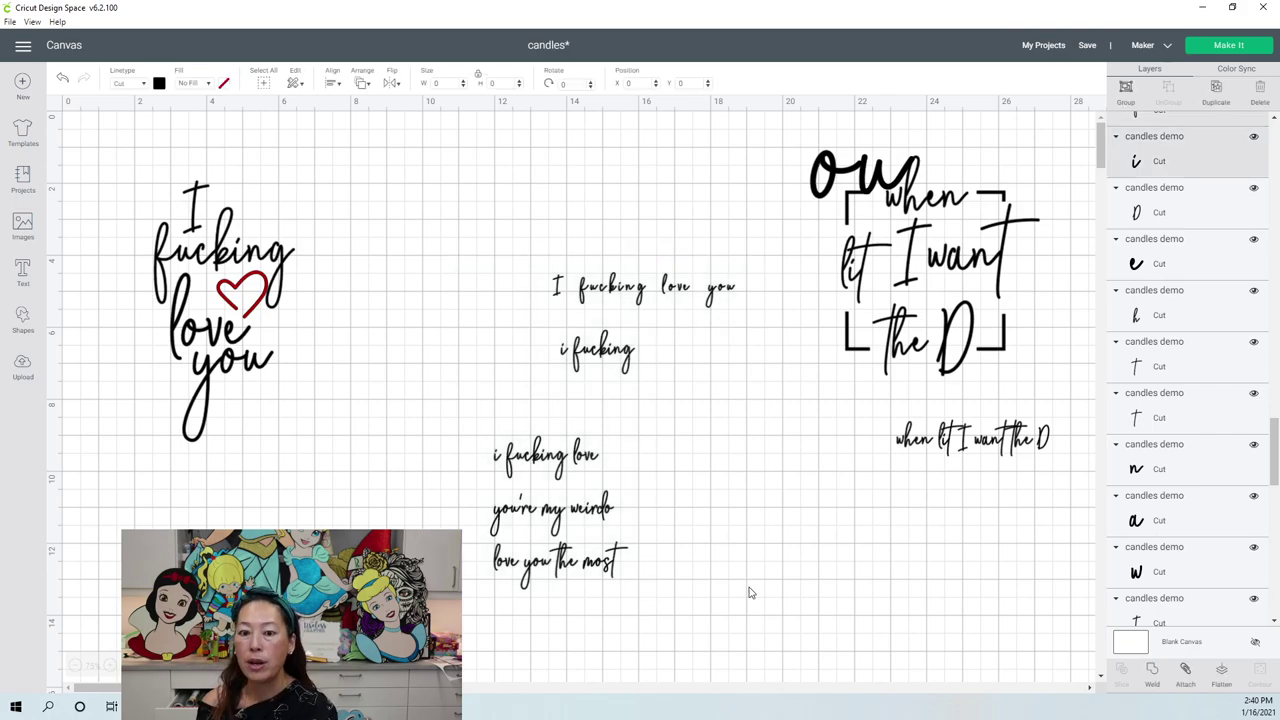
key("Delete")
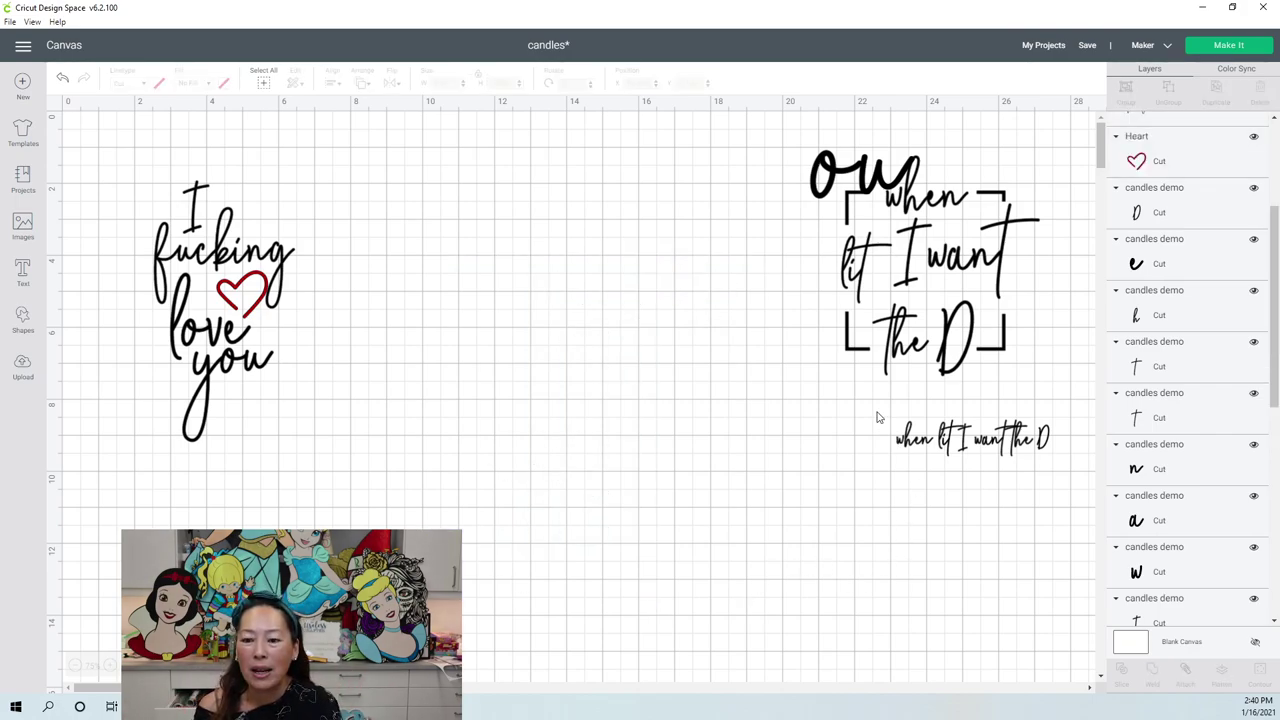
- Weld the letters of the small "when", move the word to the open canvas and enlarge it to about 4.8 inches wide
left_click_drag(876, 410, 938, 467)
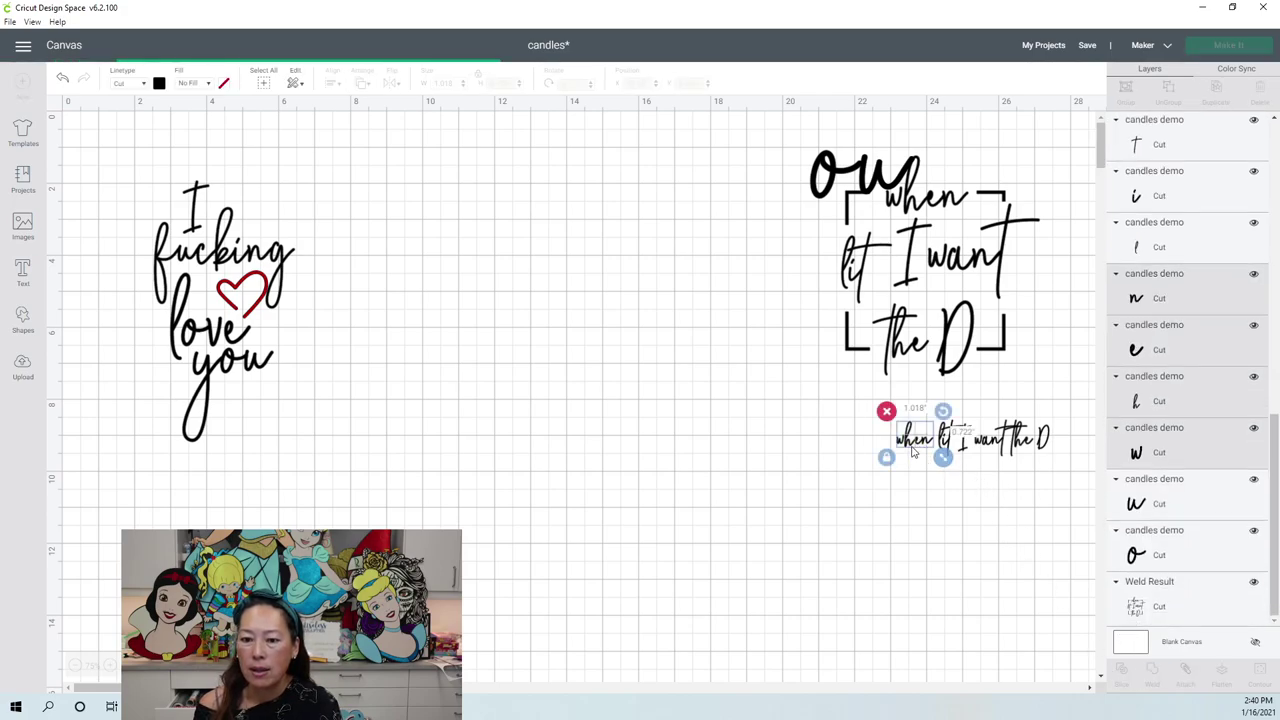
left_click(913, 451)
left_click_drag(913, 447, 707, 354)
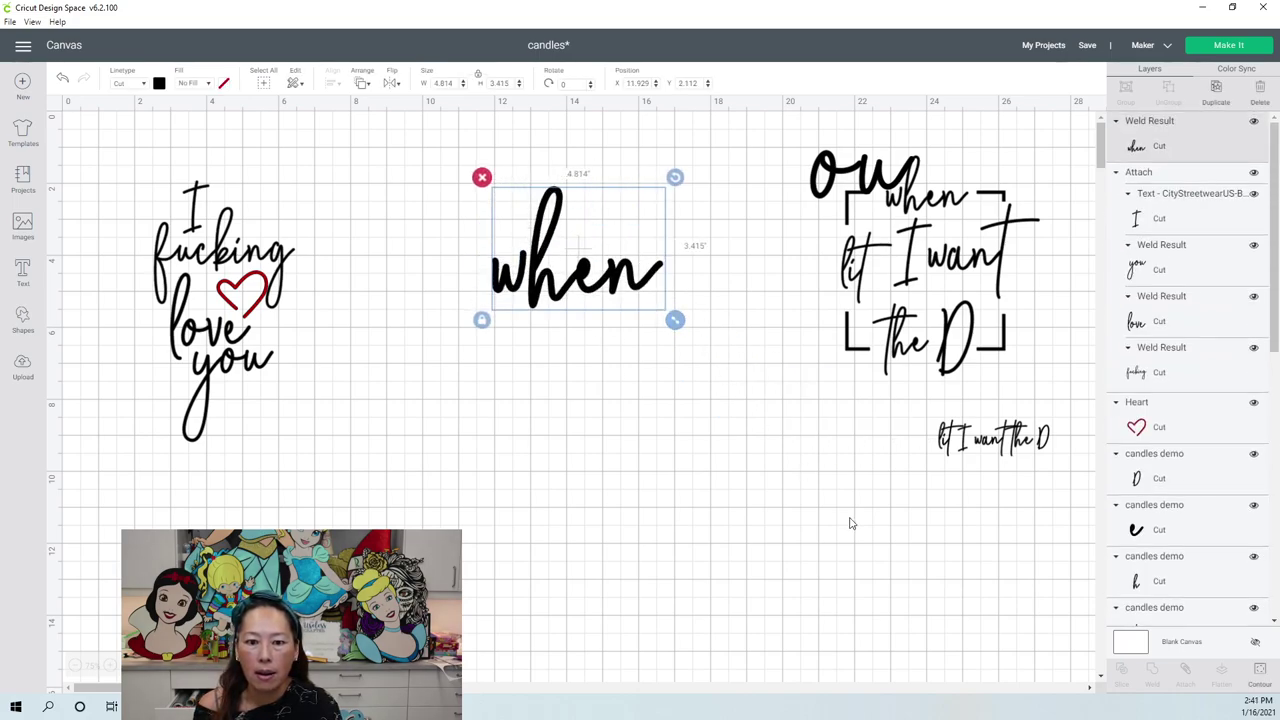
left_click(965, 488)
left_click_drag(1035, 463, 1000, 428)
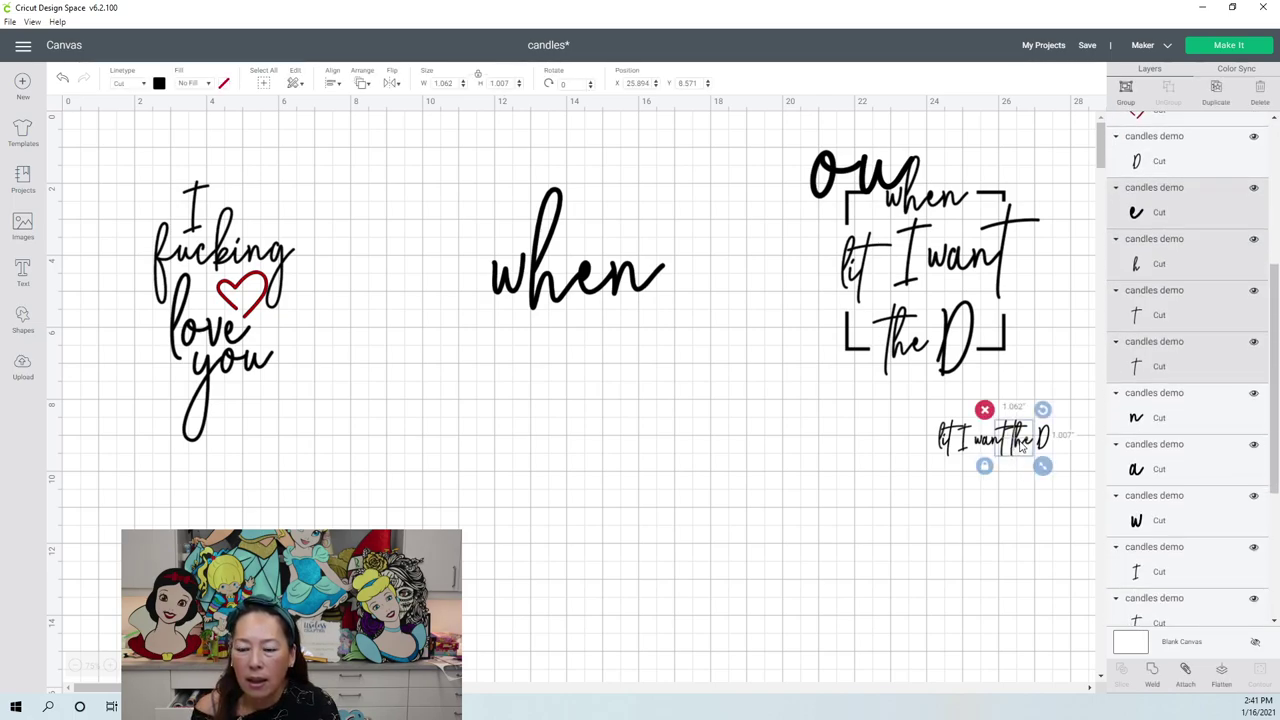
left_click(954, 540)
- Weld the letters of "lit" and place the word below "when", with the separate "I" moved beside it
left_click_drag(908, 413, 952, 460)
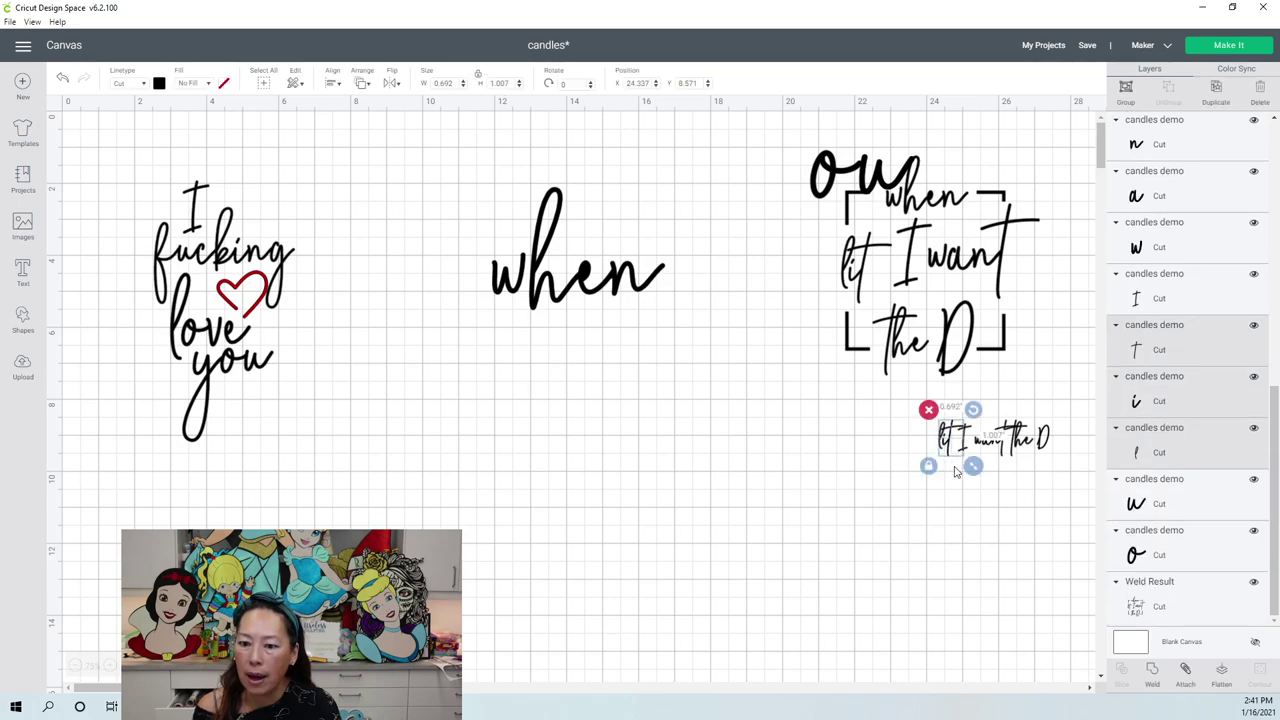
left_click(891, 462)
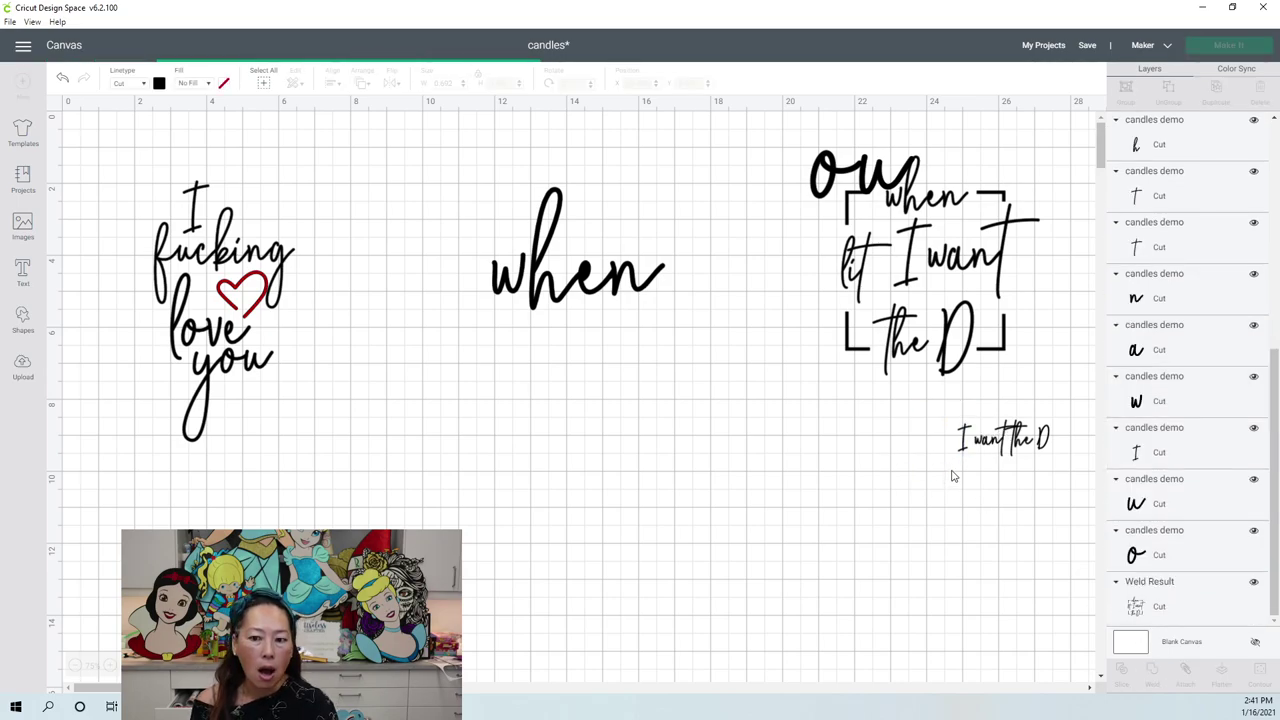
left_click_drag(945, 440, 528, 349)
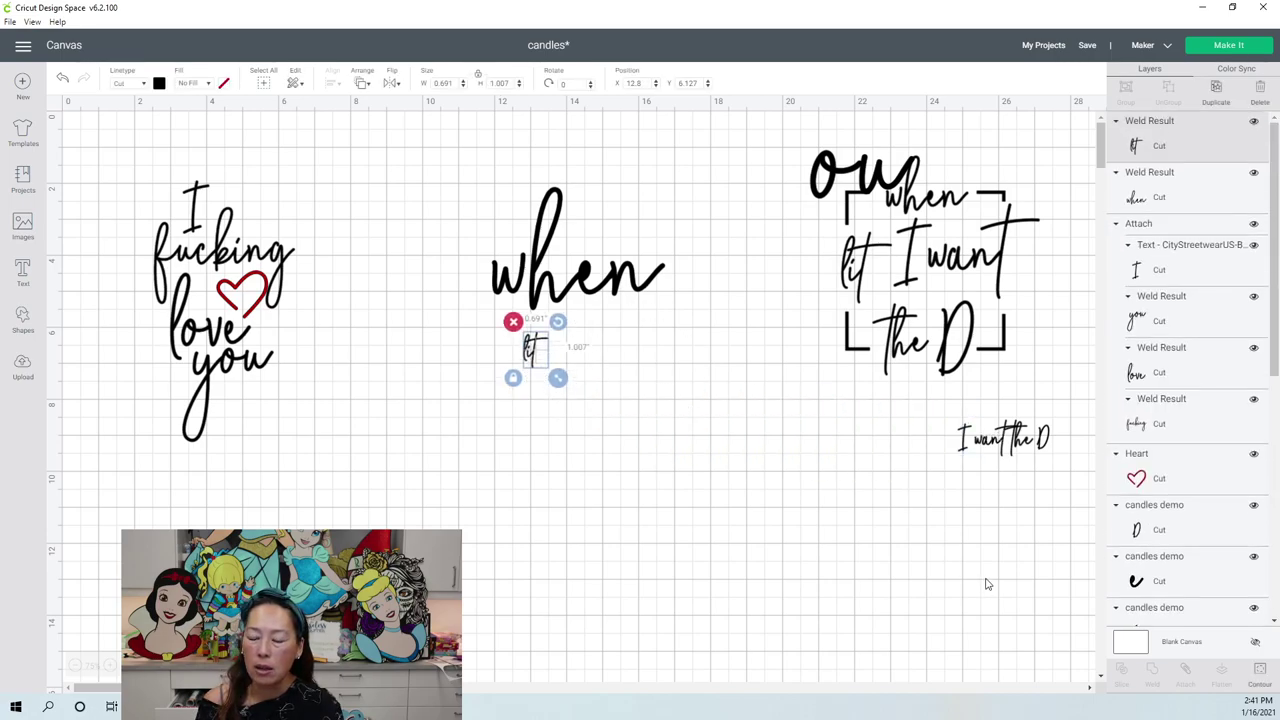
left_click(962, 448)
left_click_drag(962, 448, 604, 362)
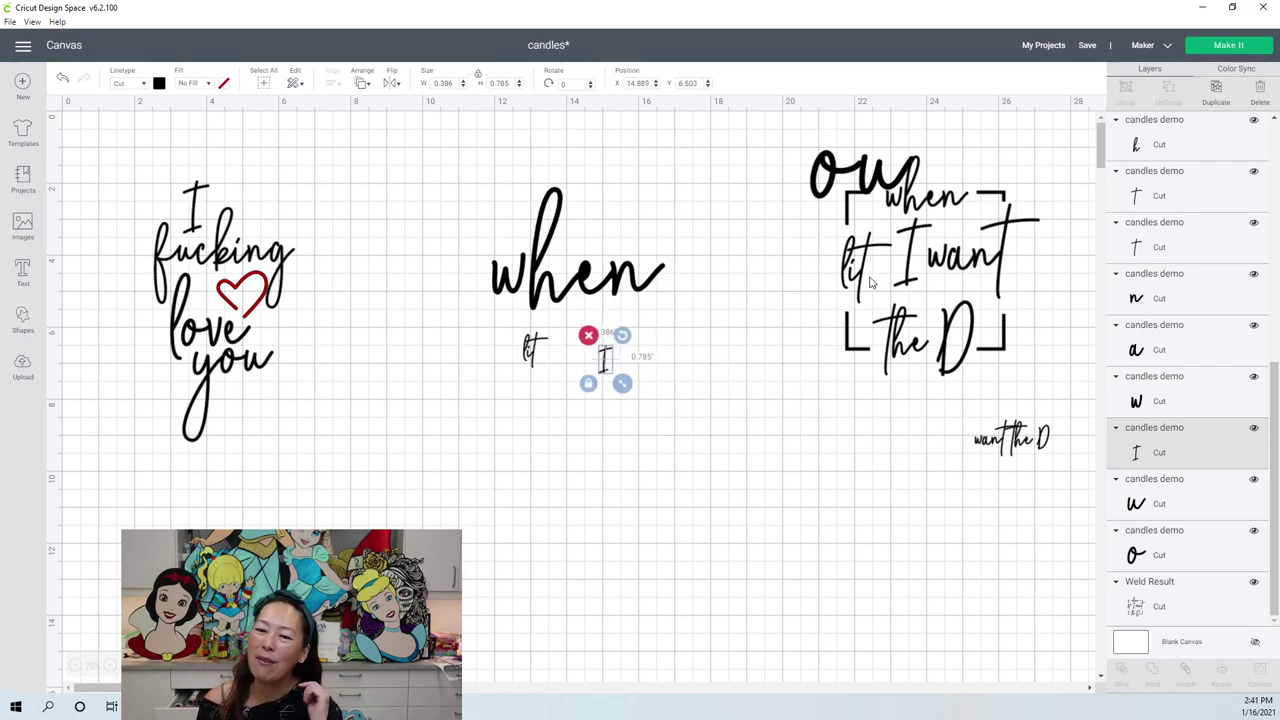
- Weld the letters of "want" and move the word out of the small line to below "lit"
left_click_drag(951, 426, 998, 448)
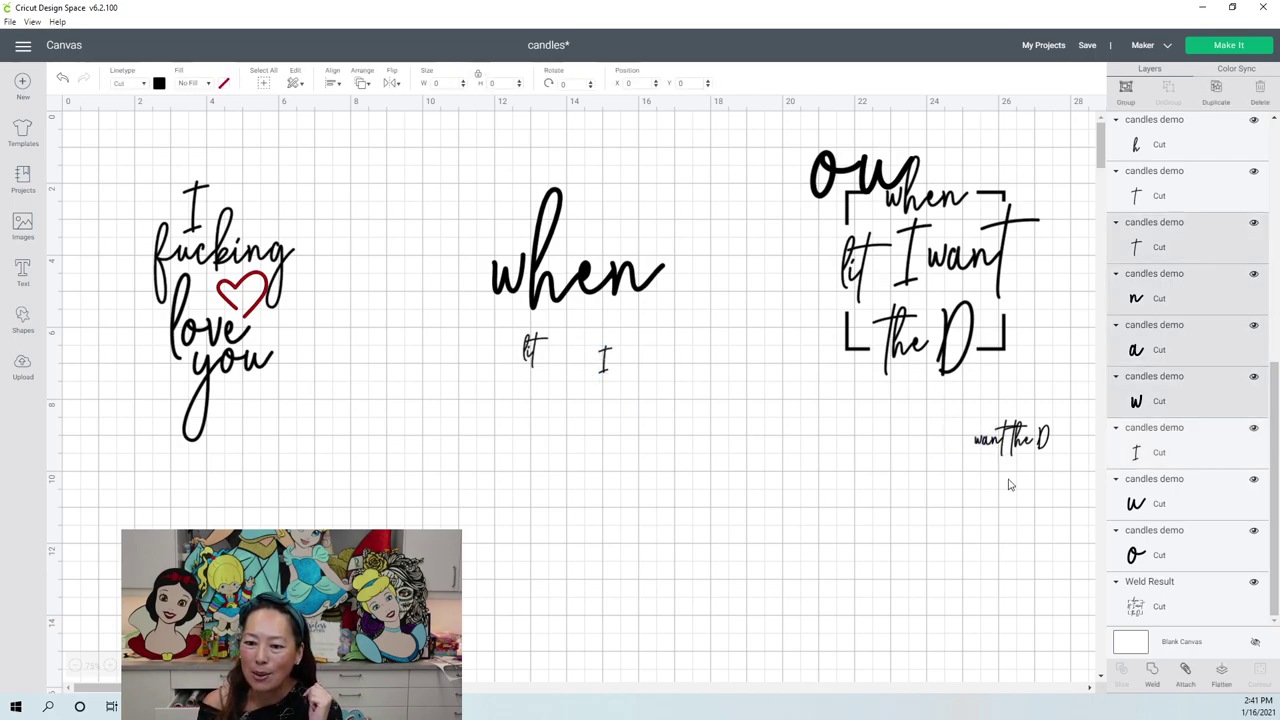
left_click(1152, 676)
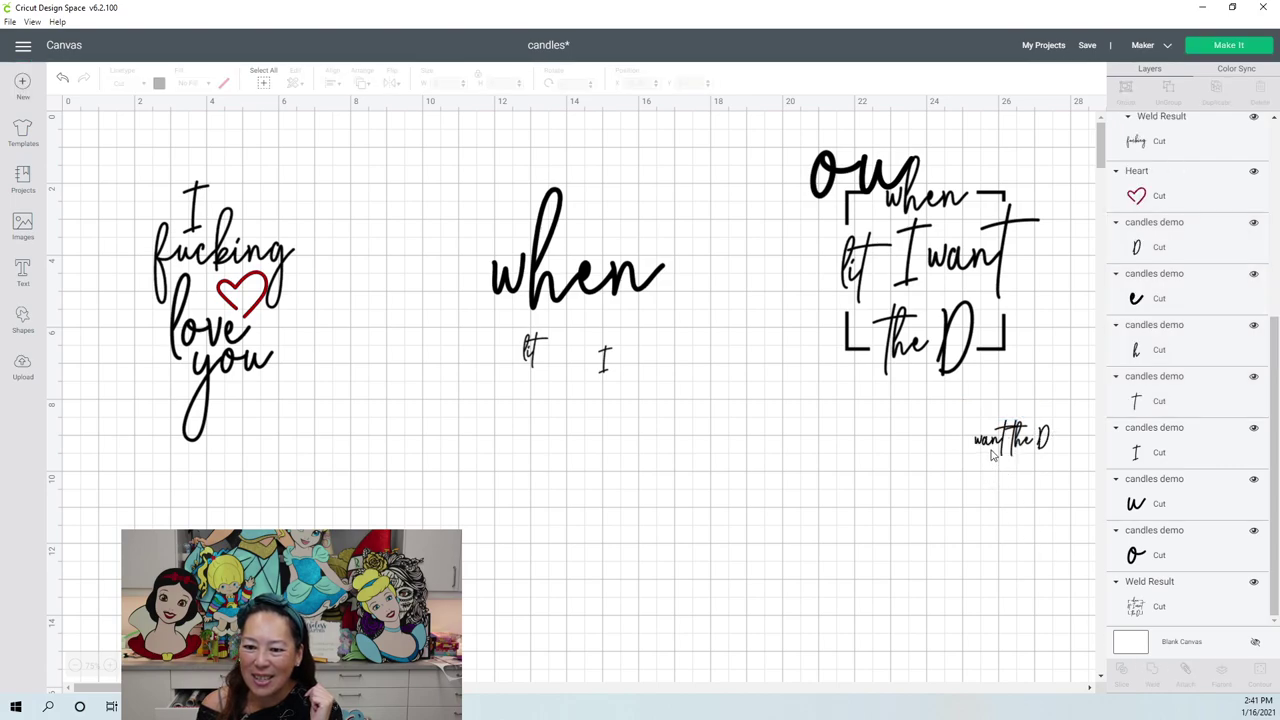
left_click_drag(990, 440, 475, 403)
- Move the letters of "the" onto open canvas, enlarge them to about 7.2 inches wide and weld them
left_click_drag(988, 414, 753, 557)
left_click_drag(905, 635, 843, 672)
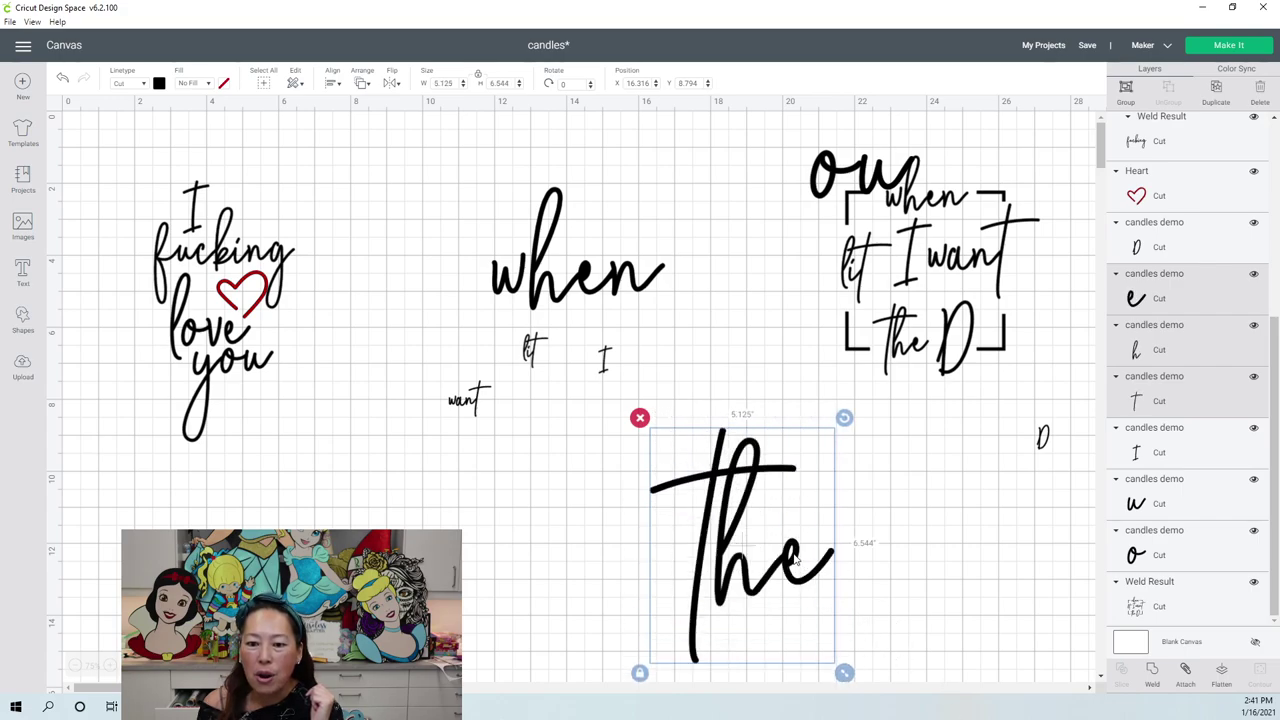
left_click_drag(748, 580, 722, 480)
left_click_drag(820, 580, 892, 667)
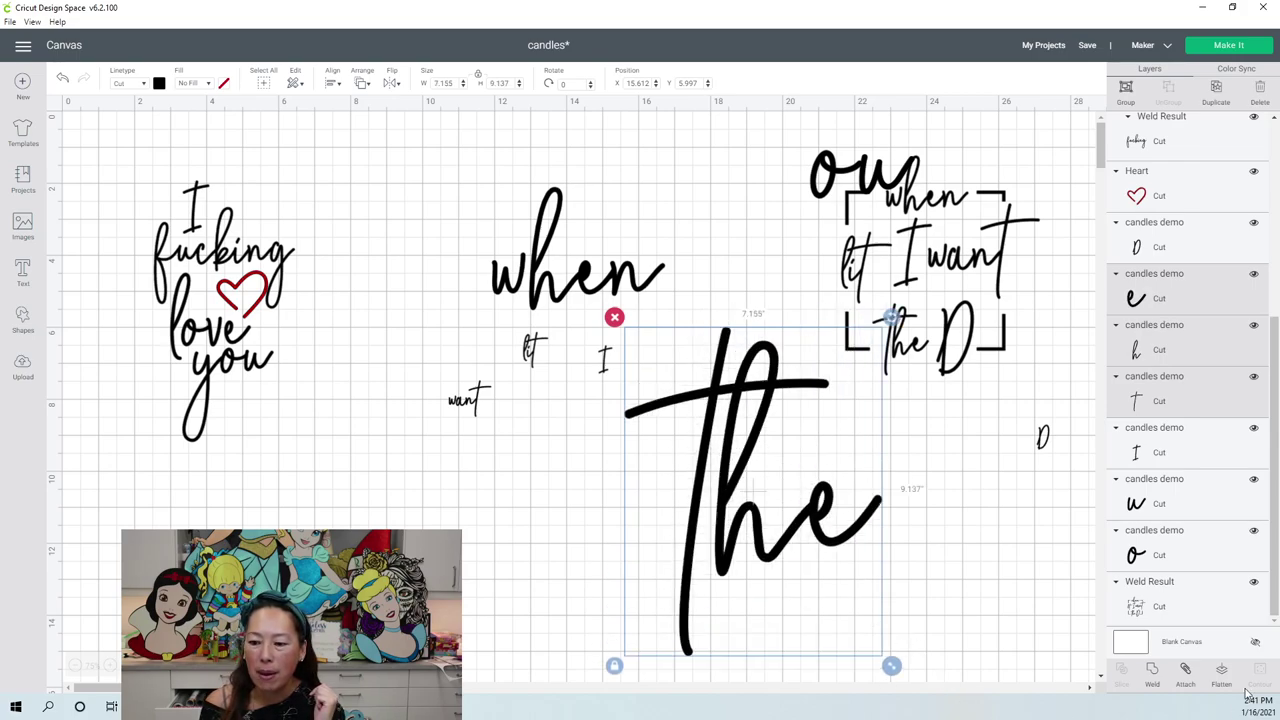
left_click(1153, 672)
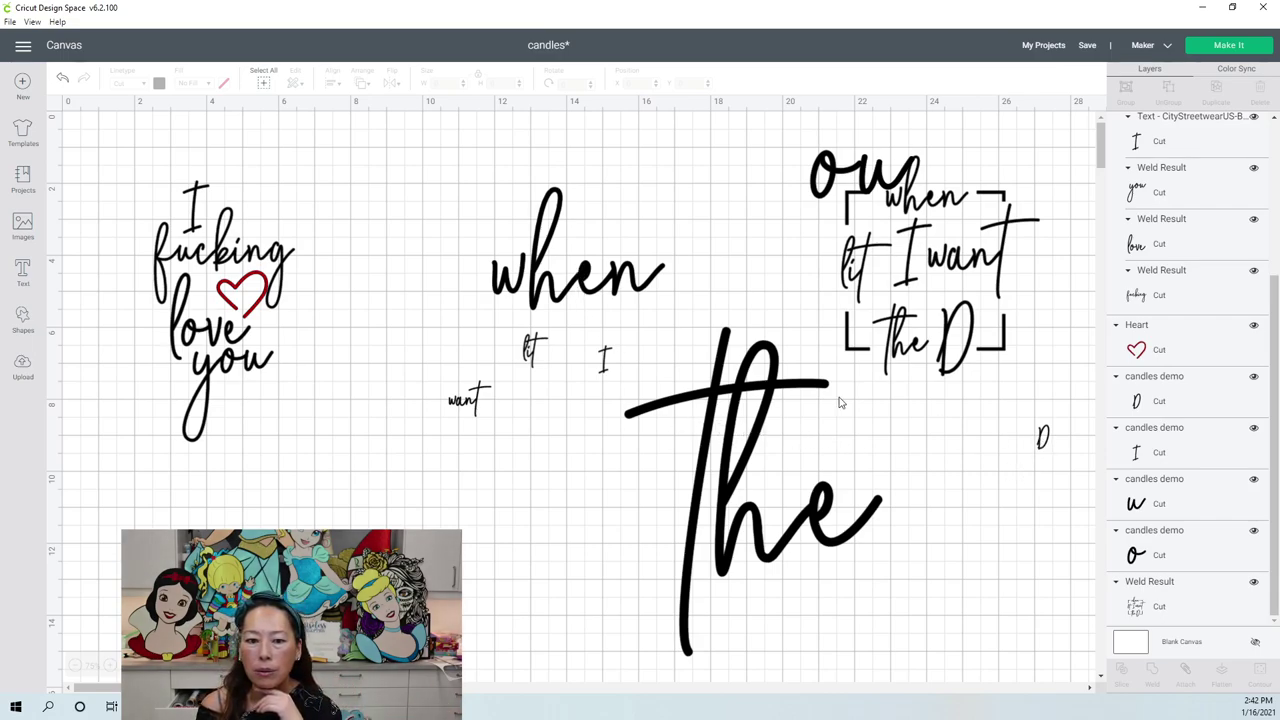
- Move the small "D" below the separate "I" and delete the two stray letters above the original design
left_click_drag(1043, 444, 561, 463)
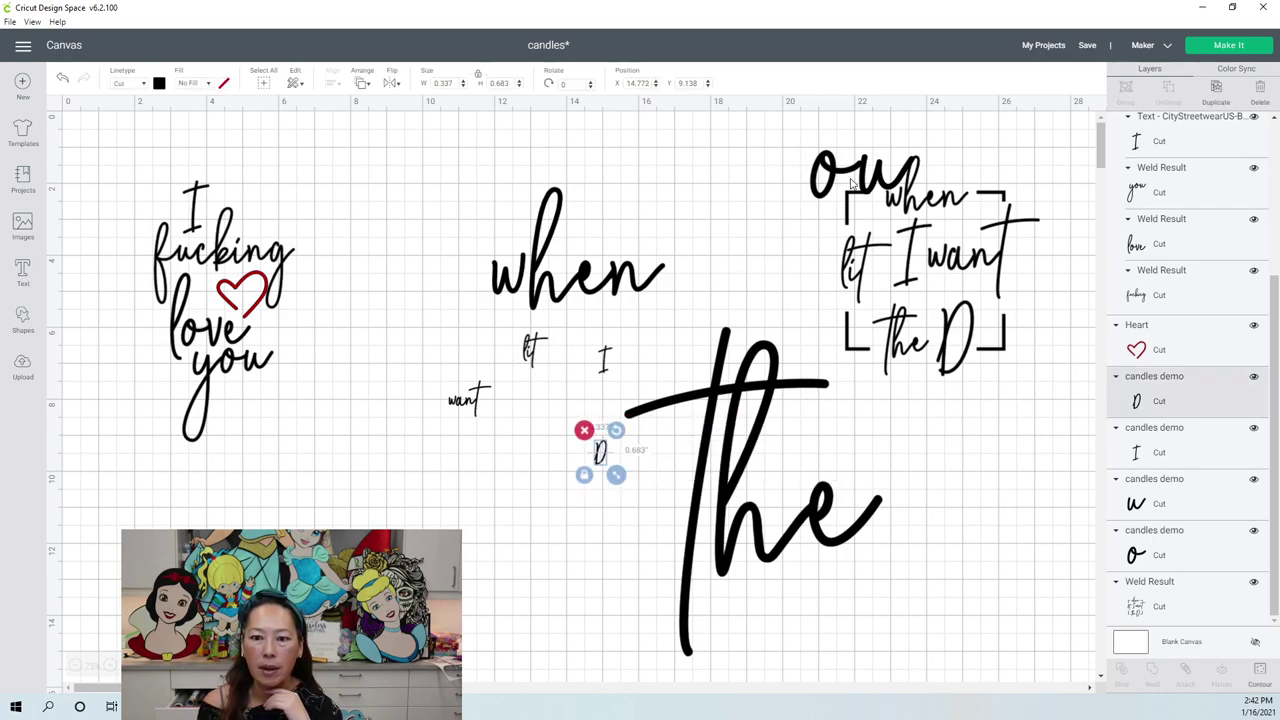
left_click(835, 178)
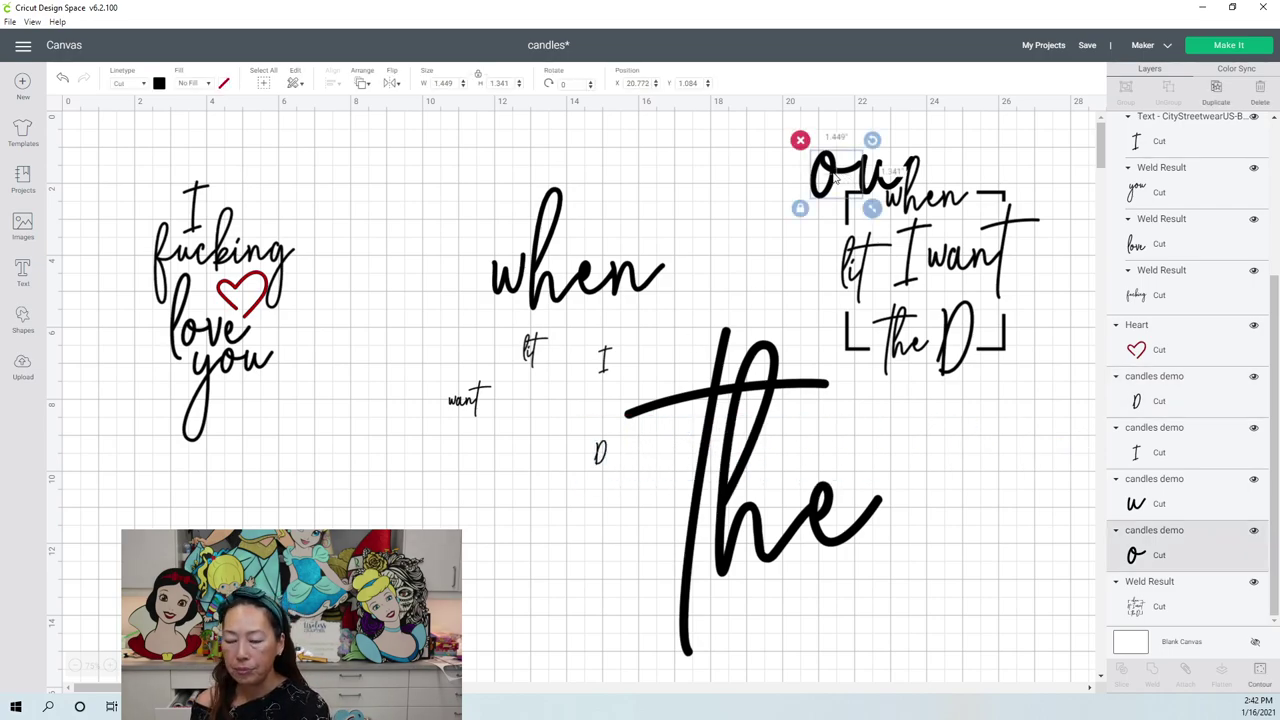
key("Delete")
left_click(880, 170)
key("Delete")
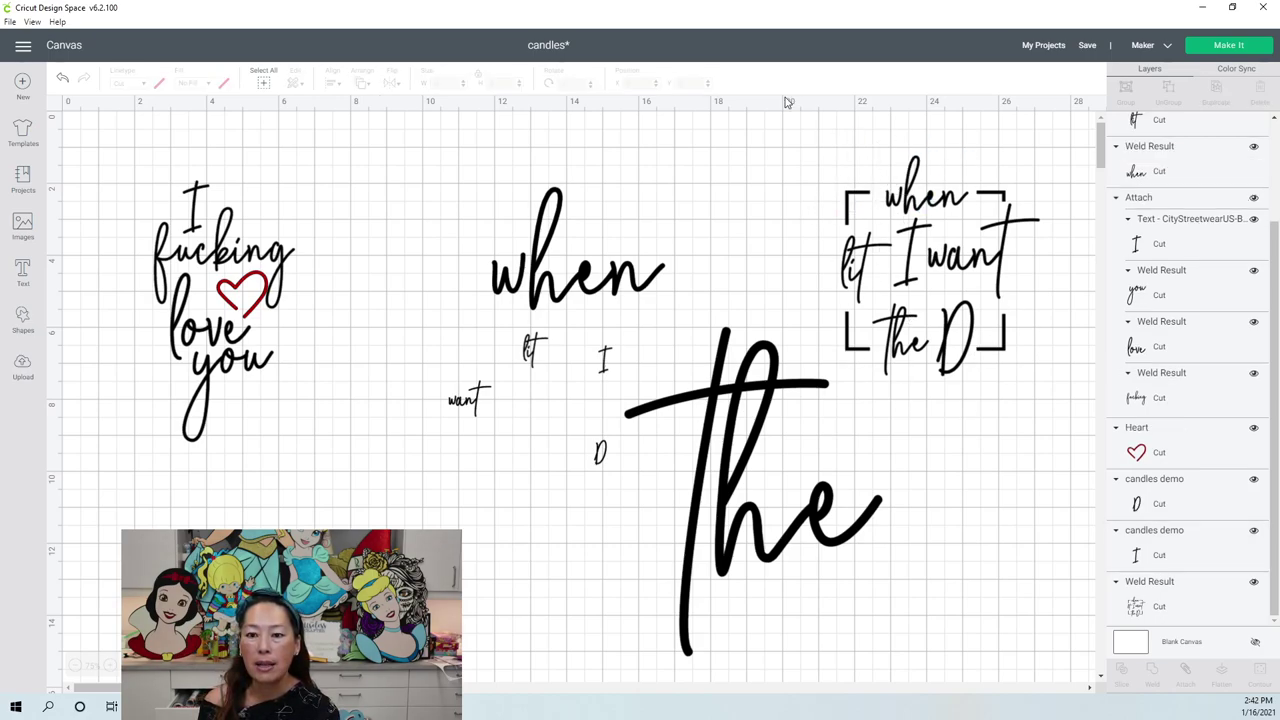
- Add a square on the open canvas, duplicate it, and set the copy's size to 3 inches
left_click(22, 316)
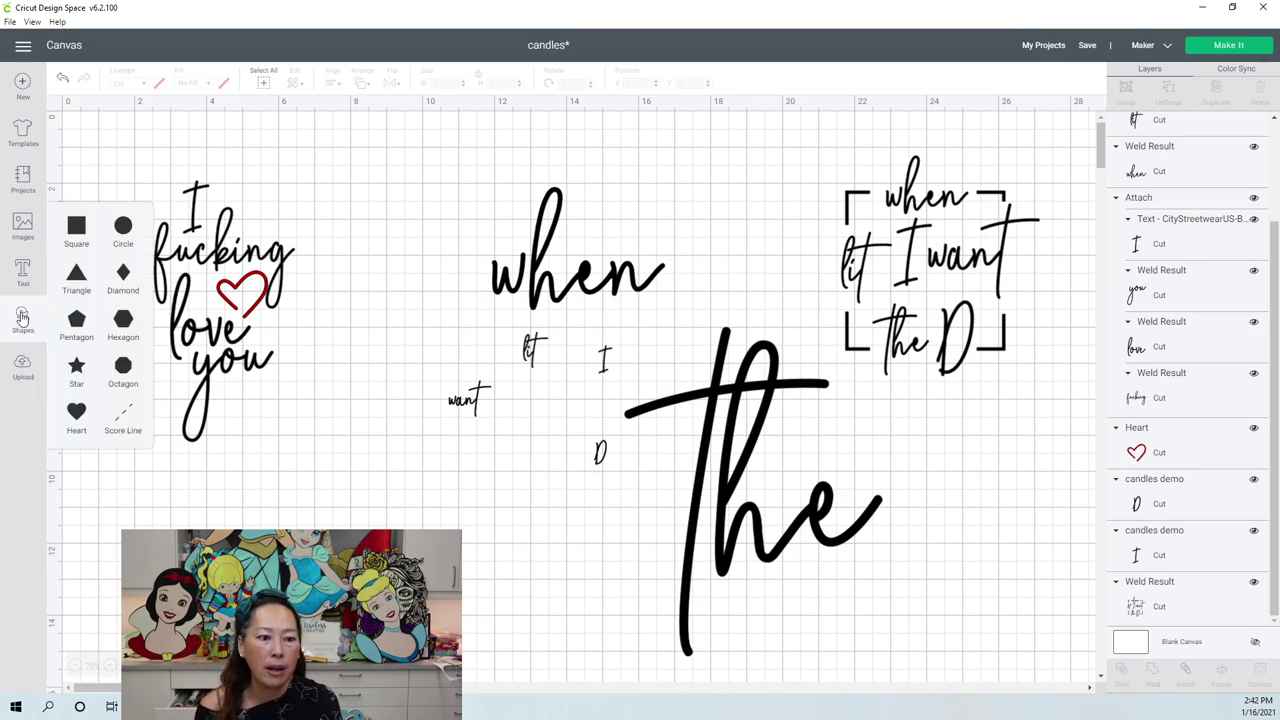
left_click(98, 213)
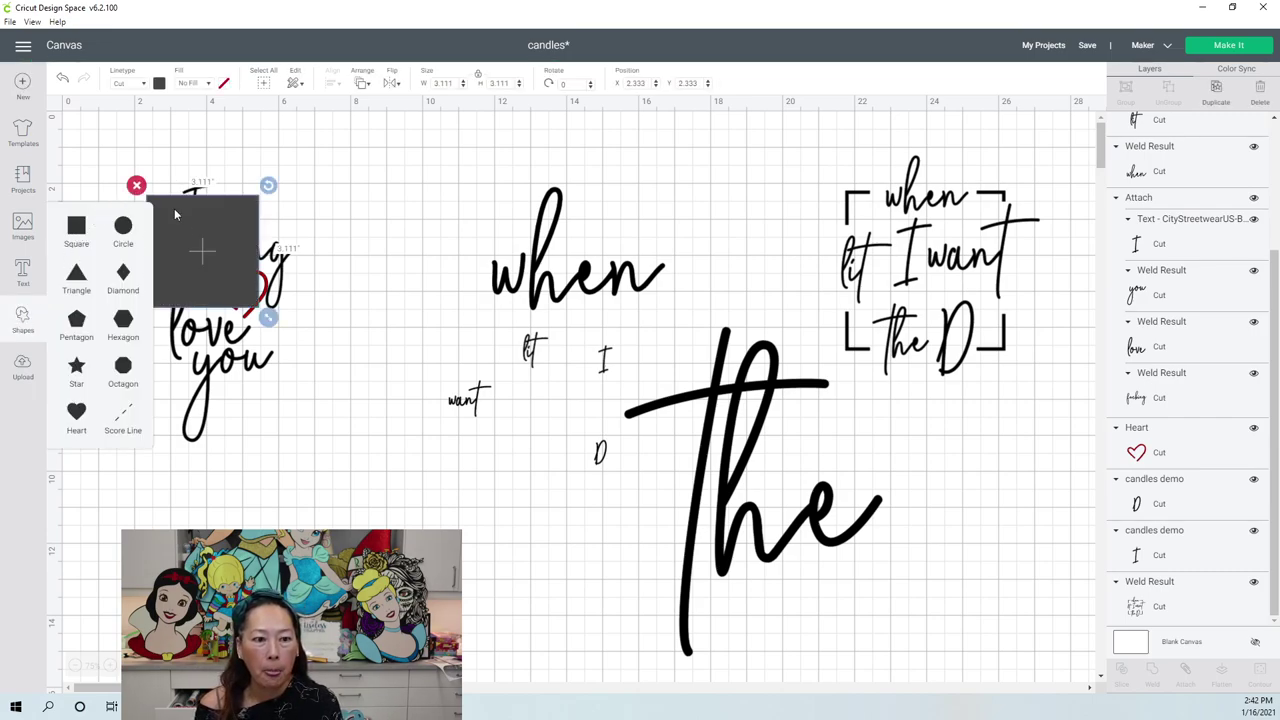
left_click_drag(233, 263, 326, 416)
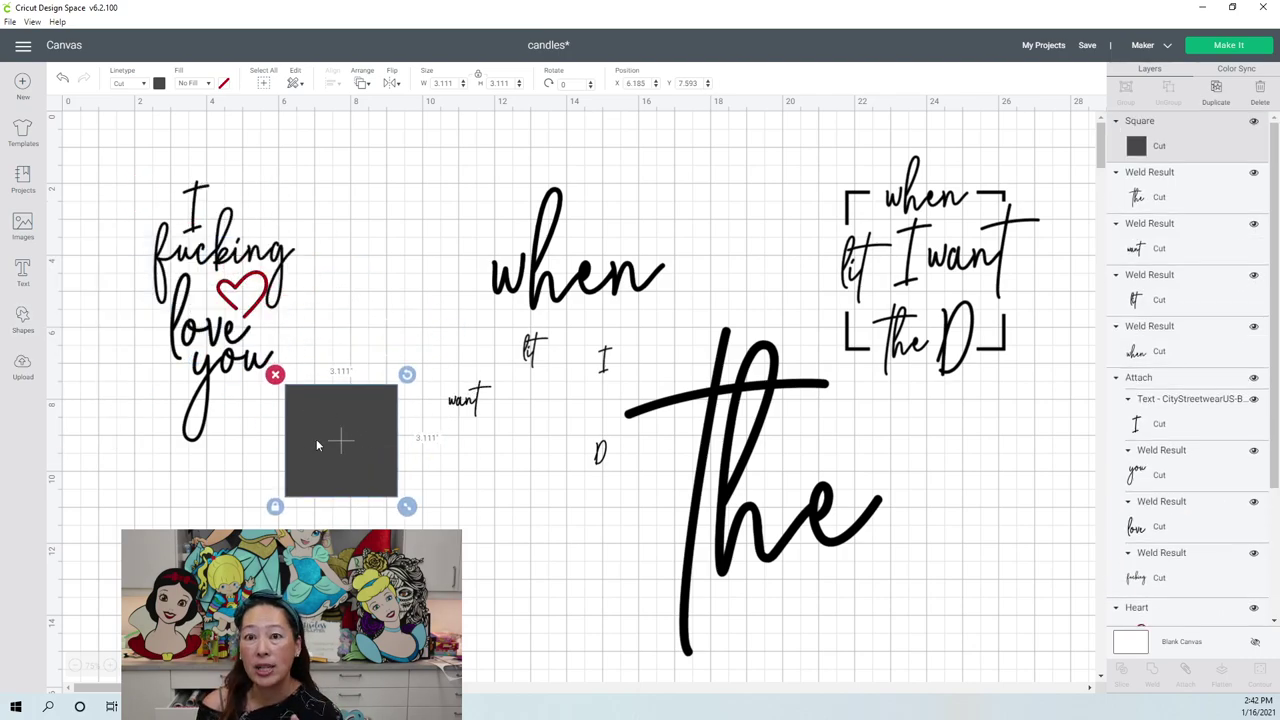
left_click(1218, 96)
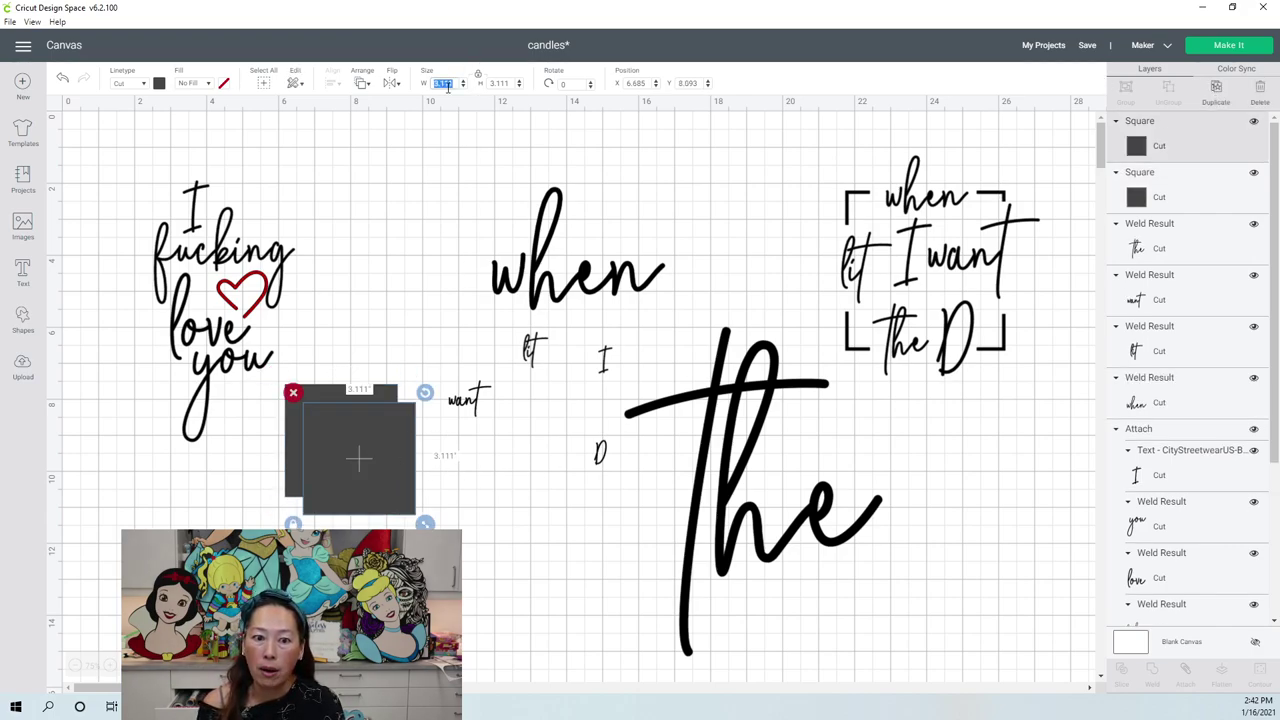
type("3")
key("Tab")
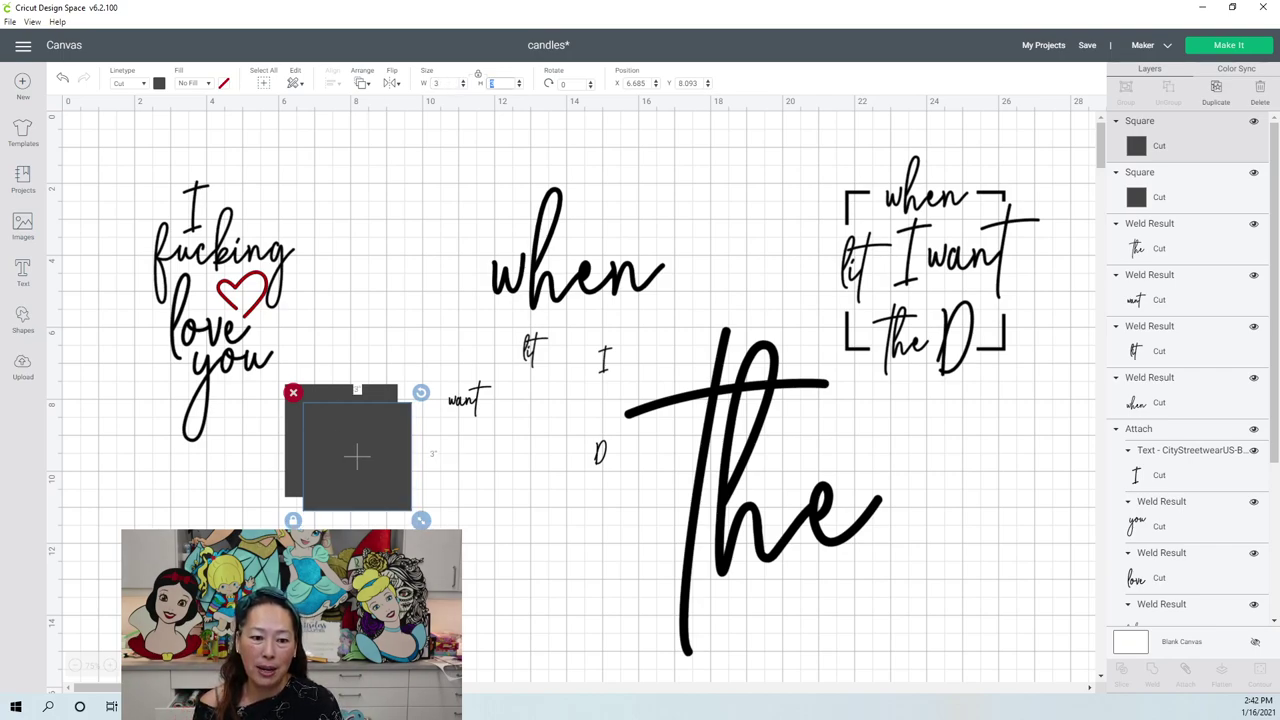
key("Escape")
- Center the two squares on each other and slice them to cut out a thin square frame
left_click_drag(347, 524, 314, 446)
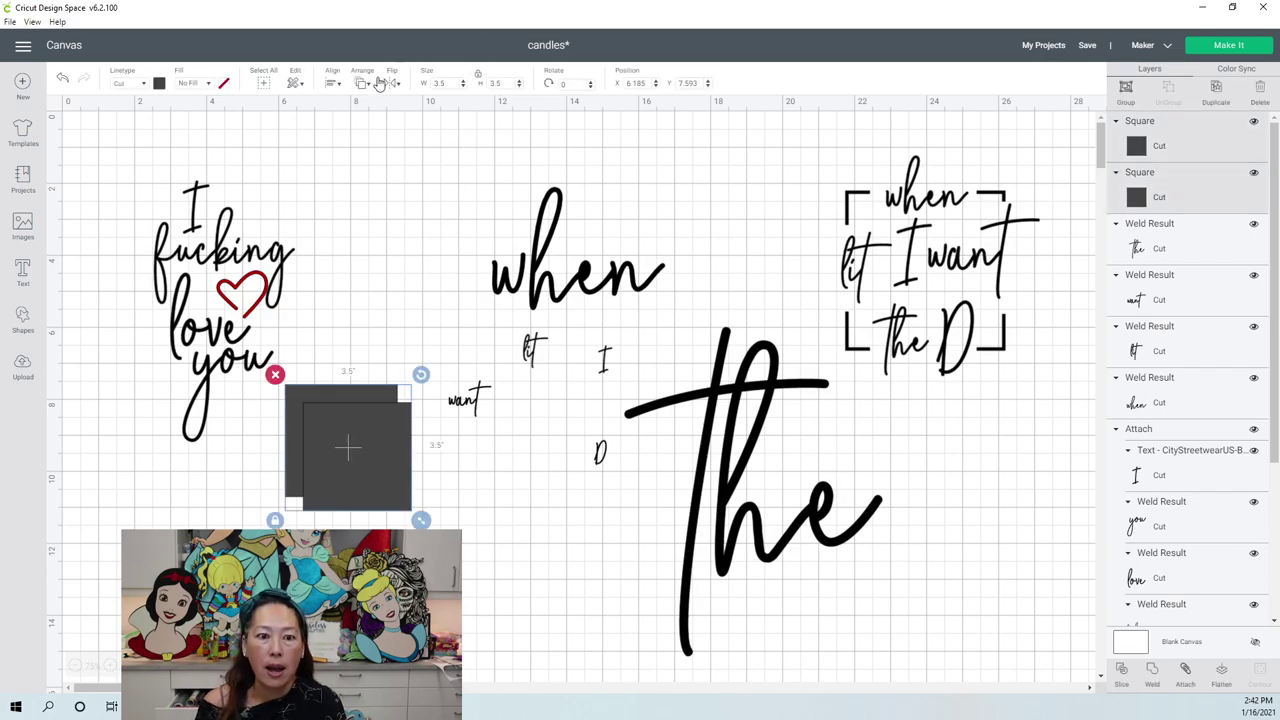
left_click(335, 88)
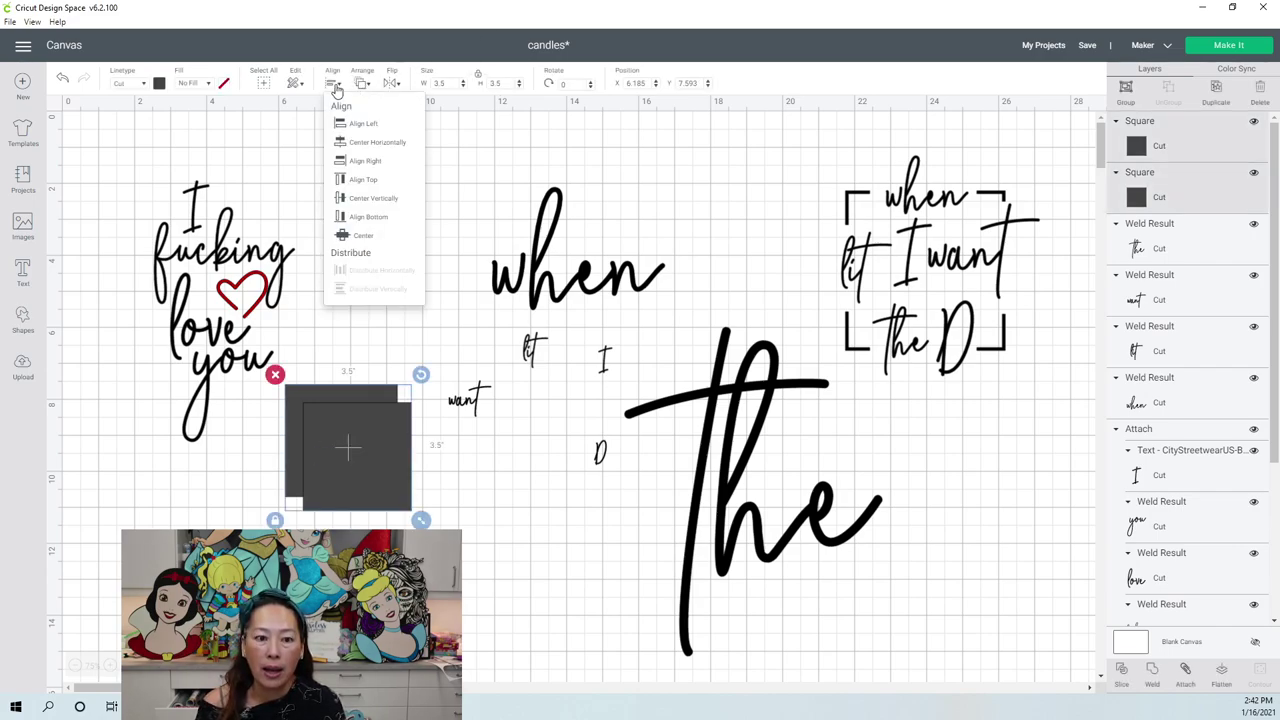
left_click(358, 243)
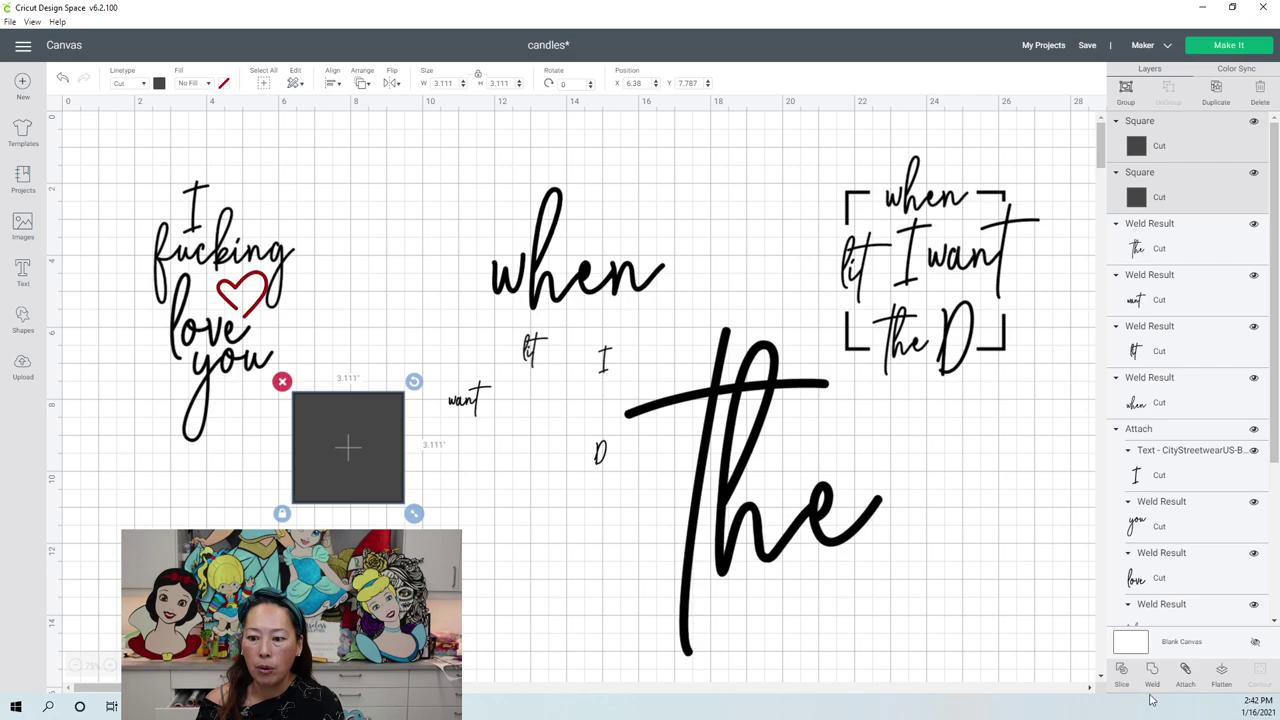
left_click(1121, 672)
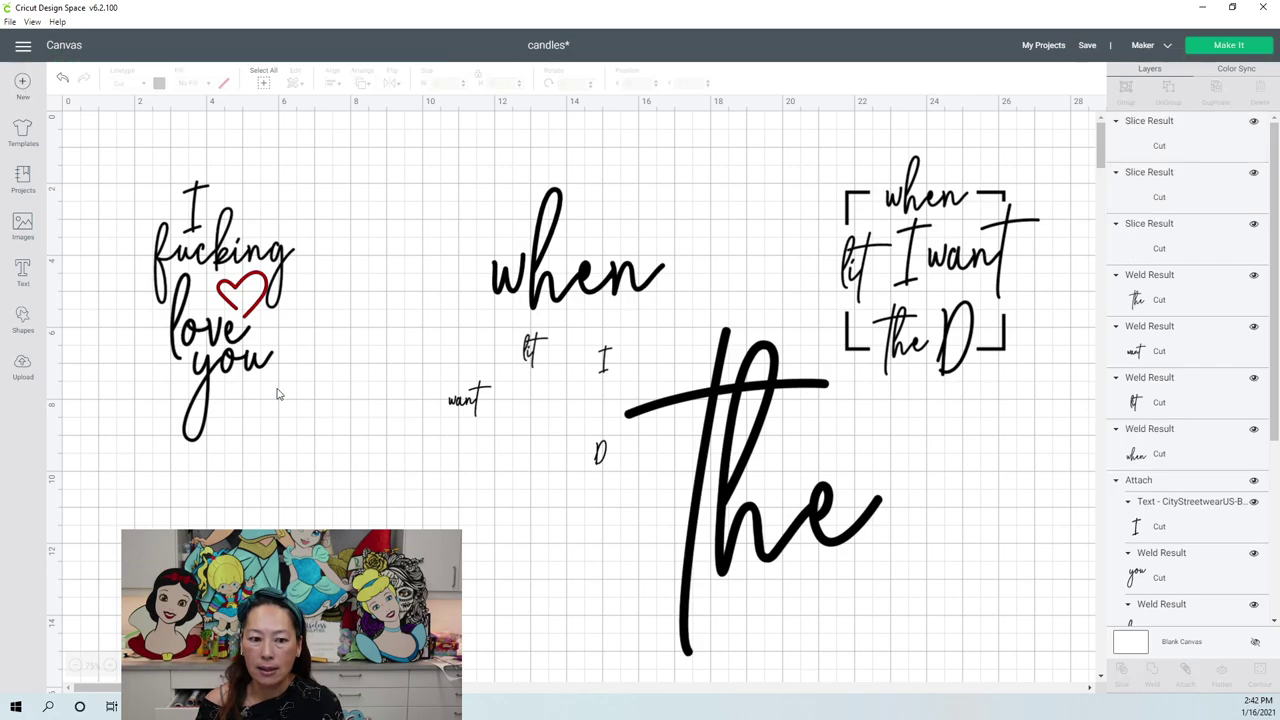
- Move the two solid slice pieces out of the frame and delete them
left_click_drag(328, 427, 498, 570)
left_click_drag(328, 435, 476, 574)
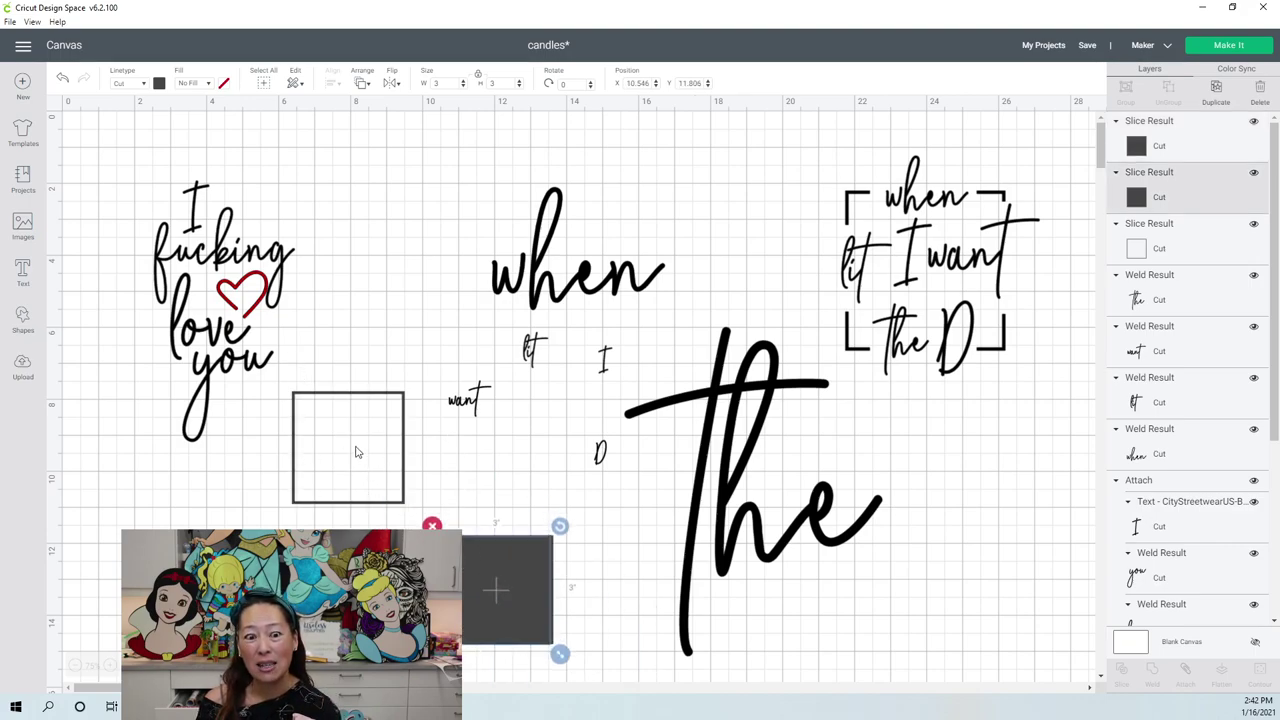
left_click_drag(450, 522, 516, 601)
key("Delete")
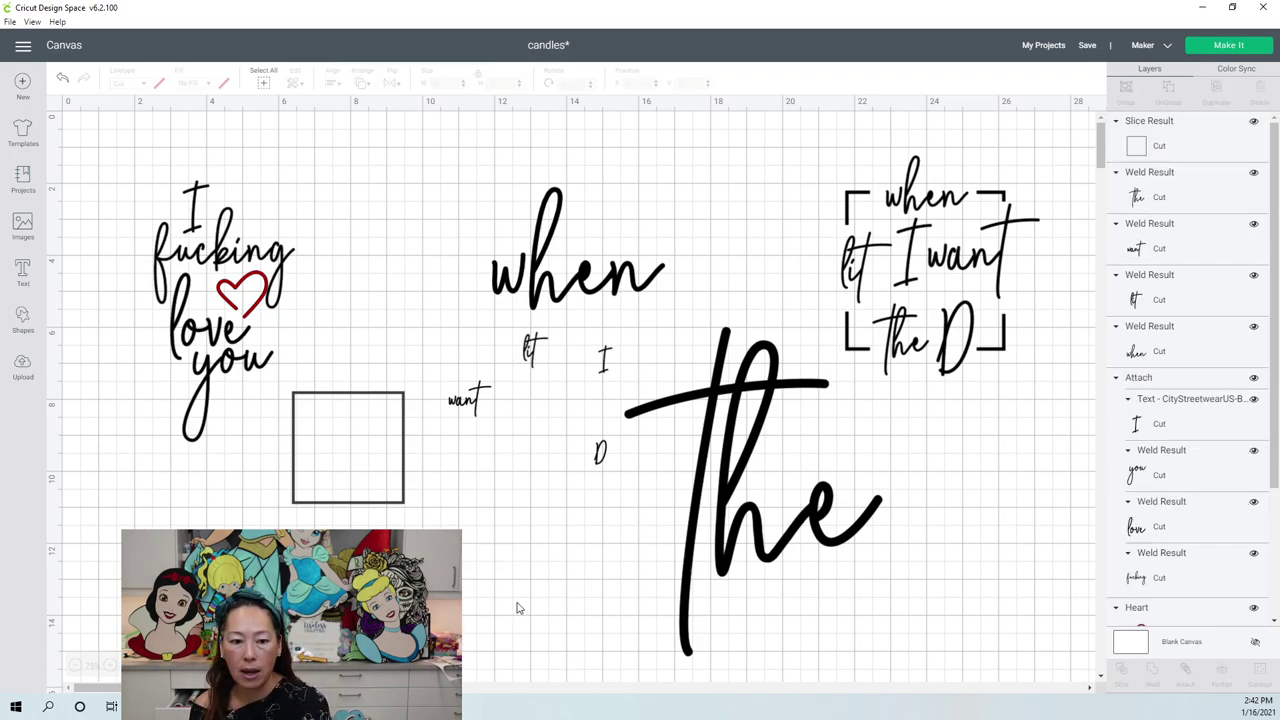
- Set the square frame's width to 2.9 inches and reposition it on the canvas next to "want"
left_click_drag(324, 427, 337, 372)
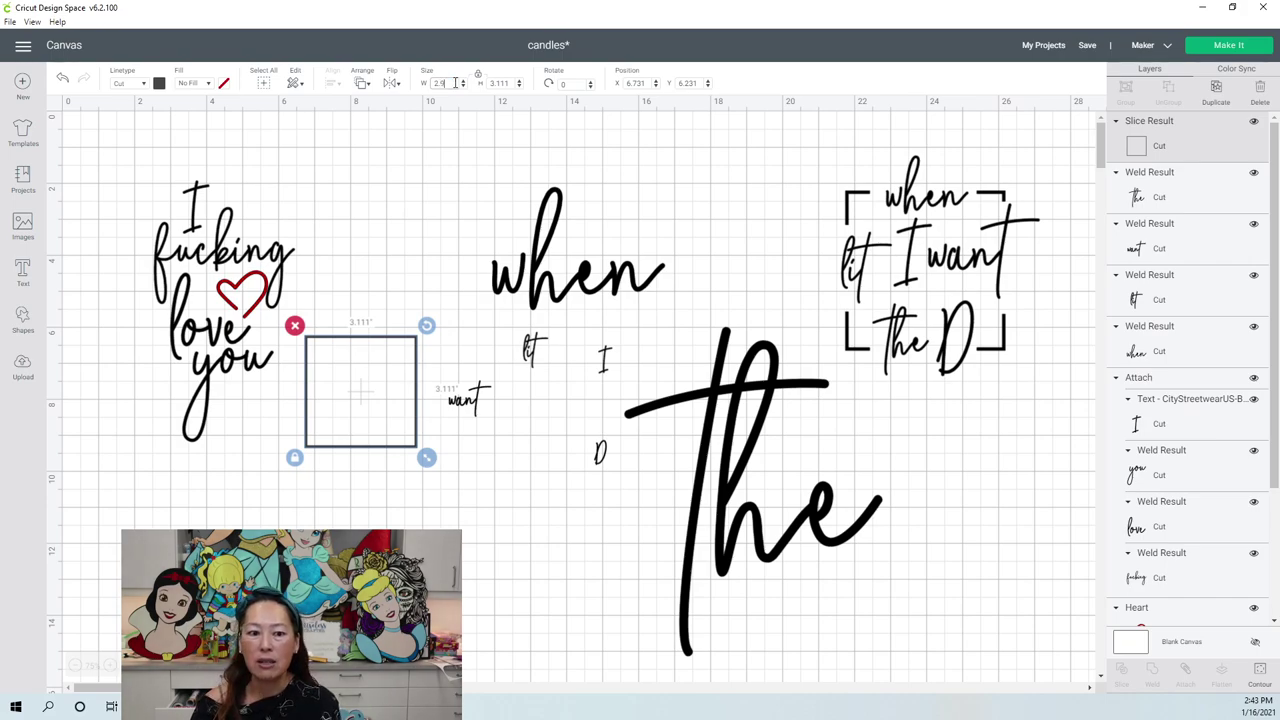
key("Tab")
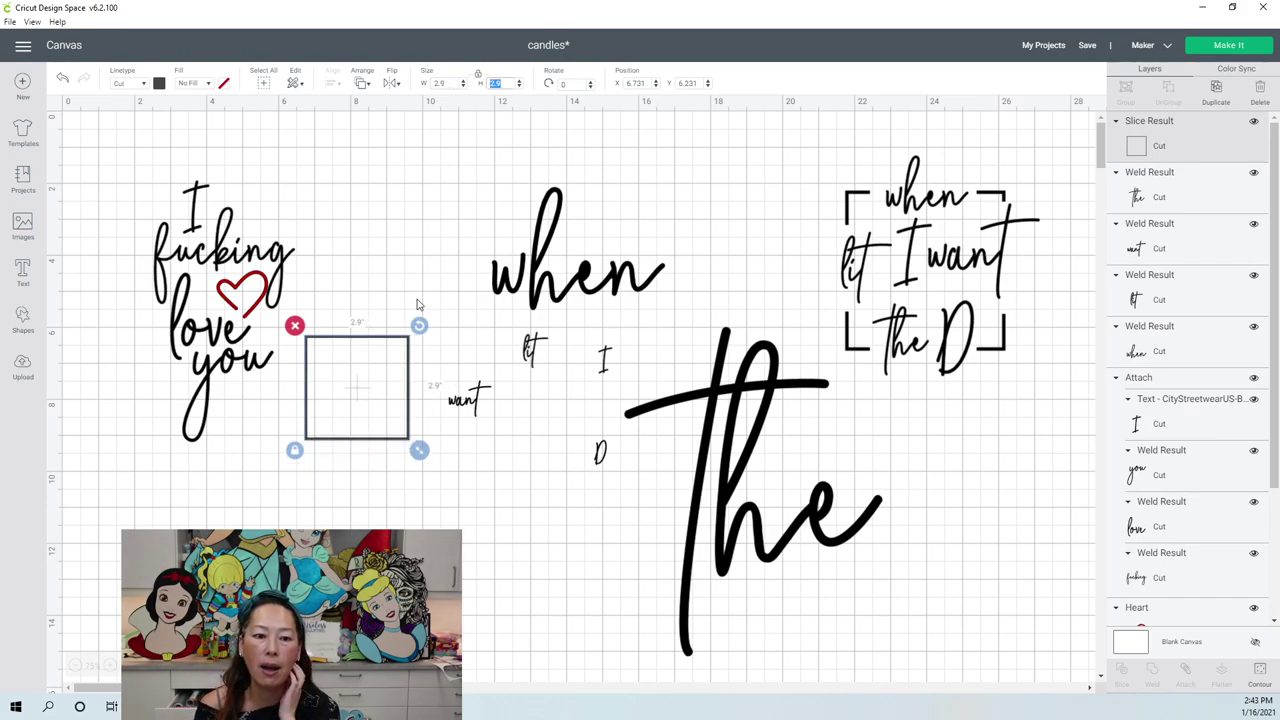
left_click_drag(386, 334, 360, 300)
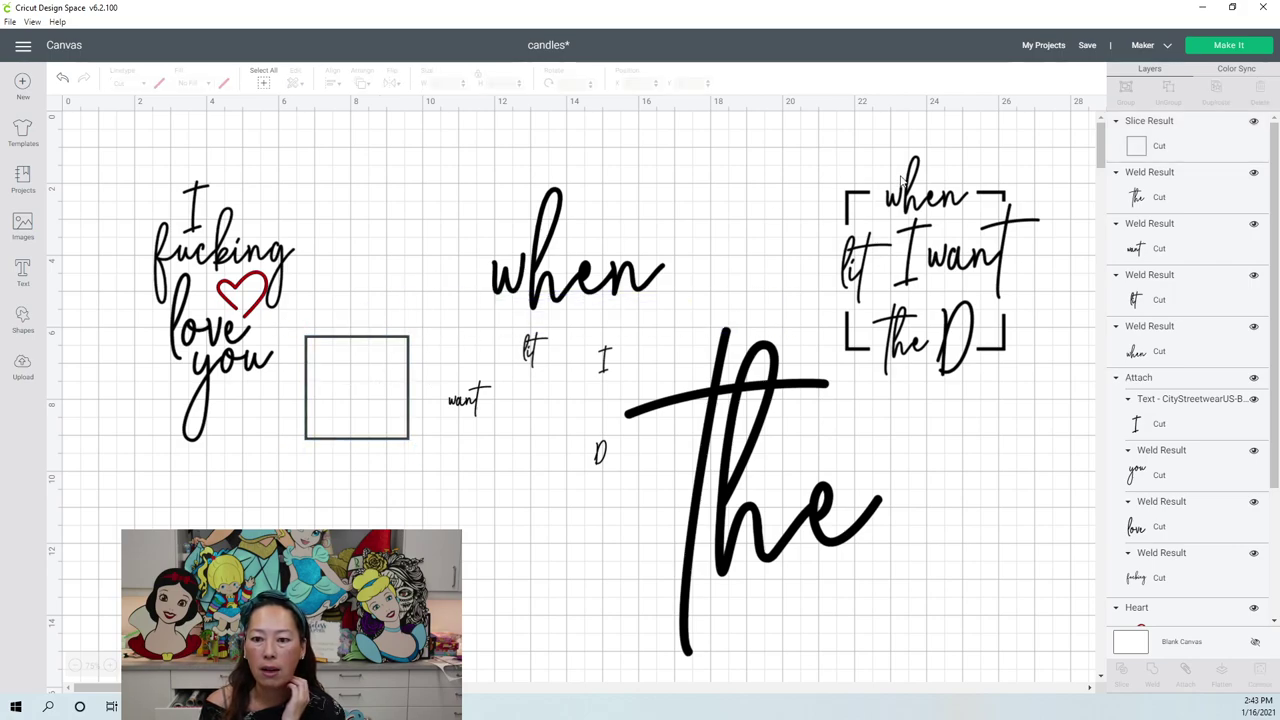
left_click(910, 207)
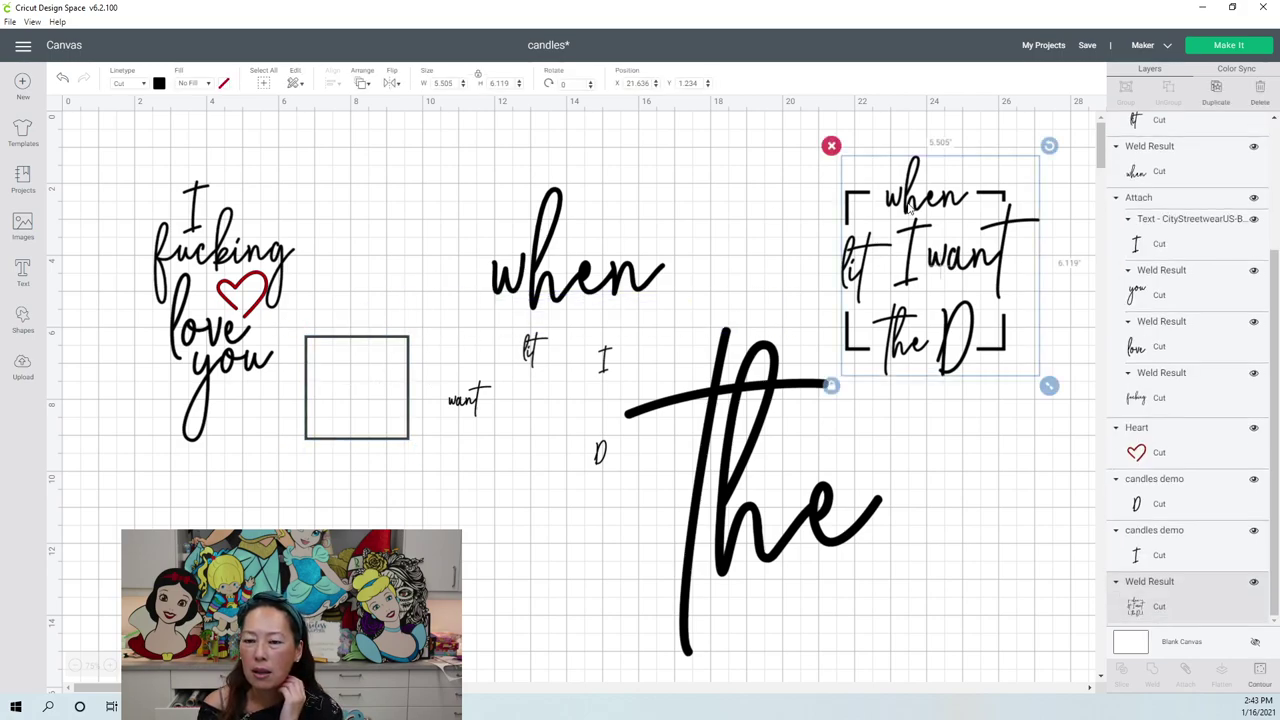
left_click(410, 396)
left_click_drag(410, 396, 431, 403)
- Move the large "when" just above the square frame and shrink it to about 3.3 inches wide
left_click(512, 292)
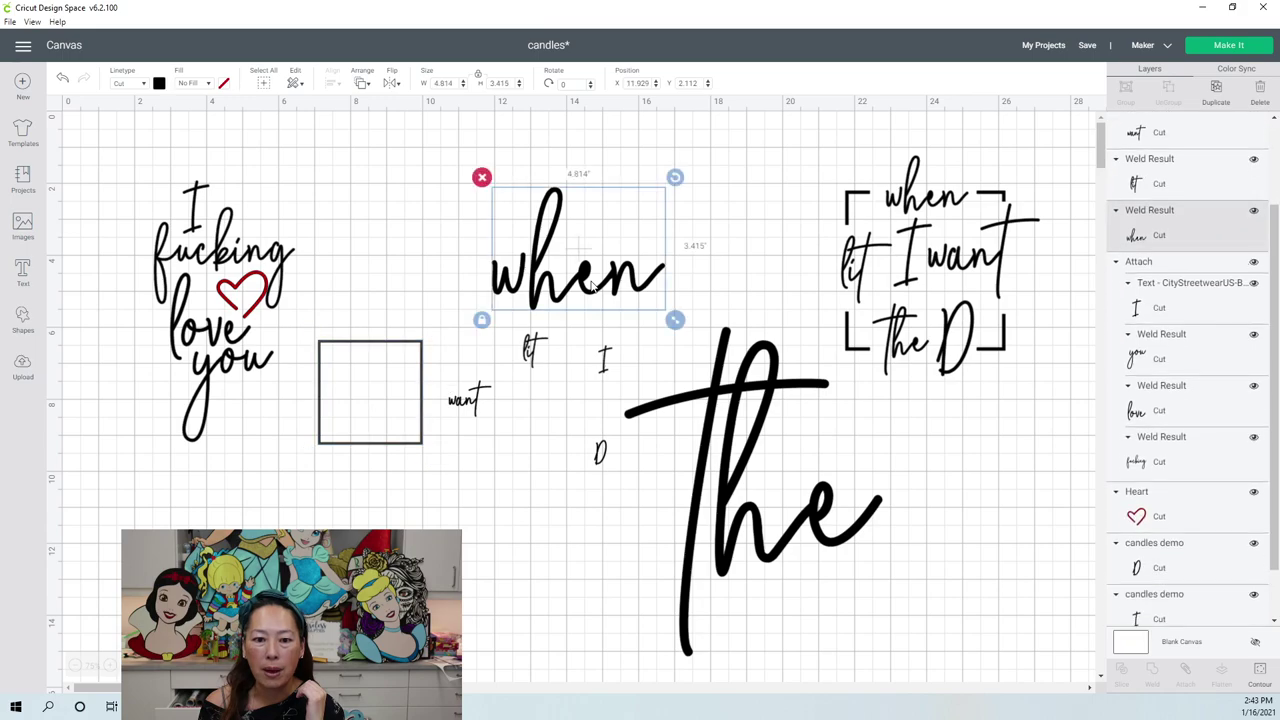
left_click_drag(583, 281, 429, 326)
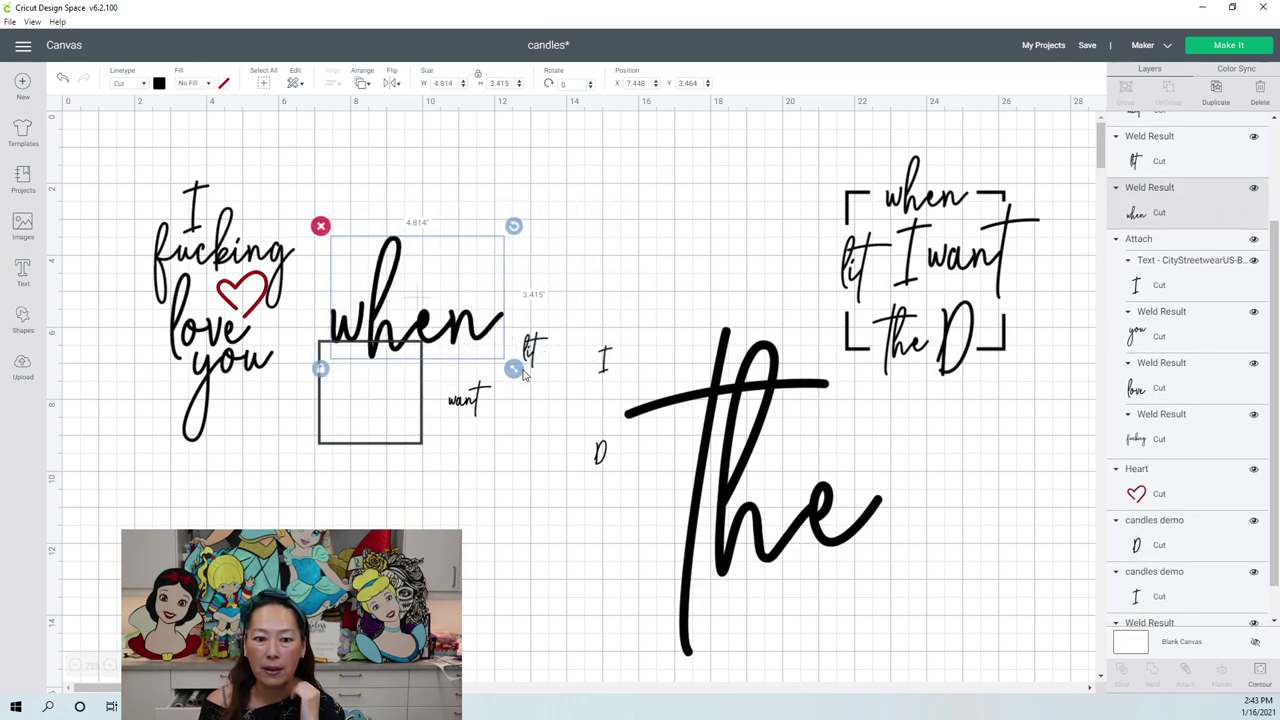
left_click_drag(522, 374, 466, 334)
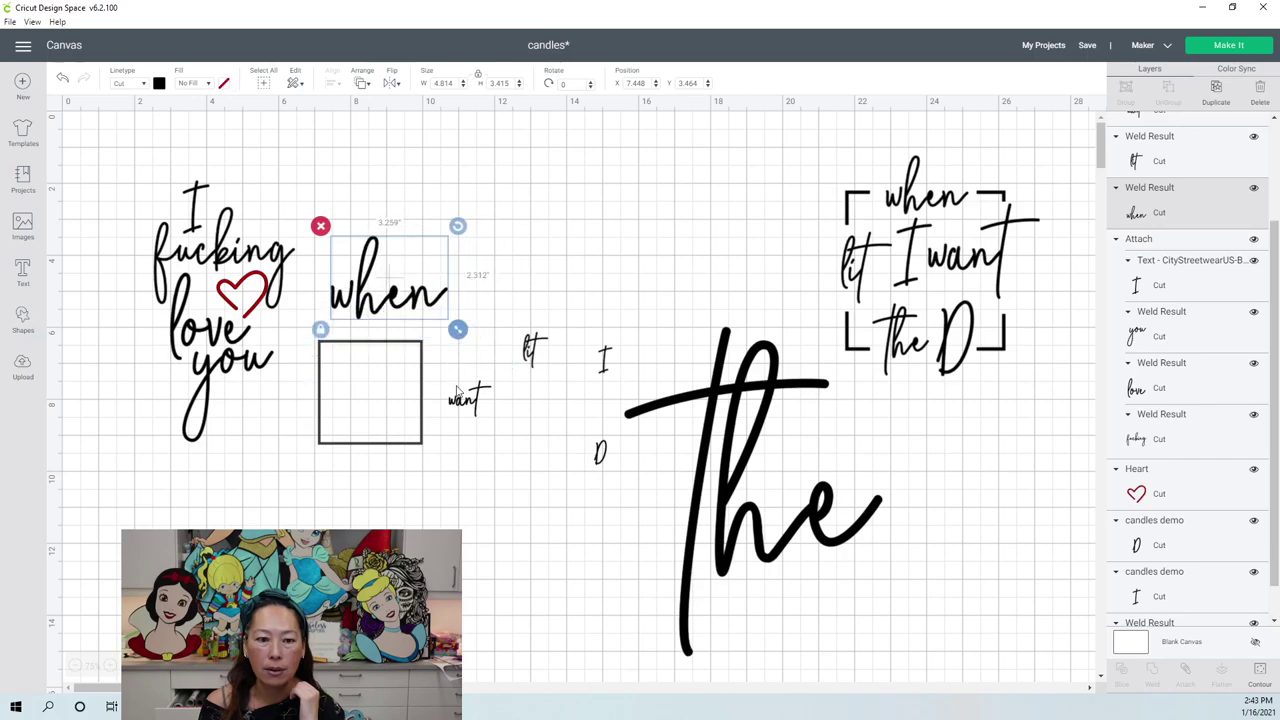
- Enlarge the square frame to about 8.8 inches and place "when" over its top edge at about 4.1 inches wide
left_click(422, 432)
left_click_drag(433, 457, 644, 666)
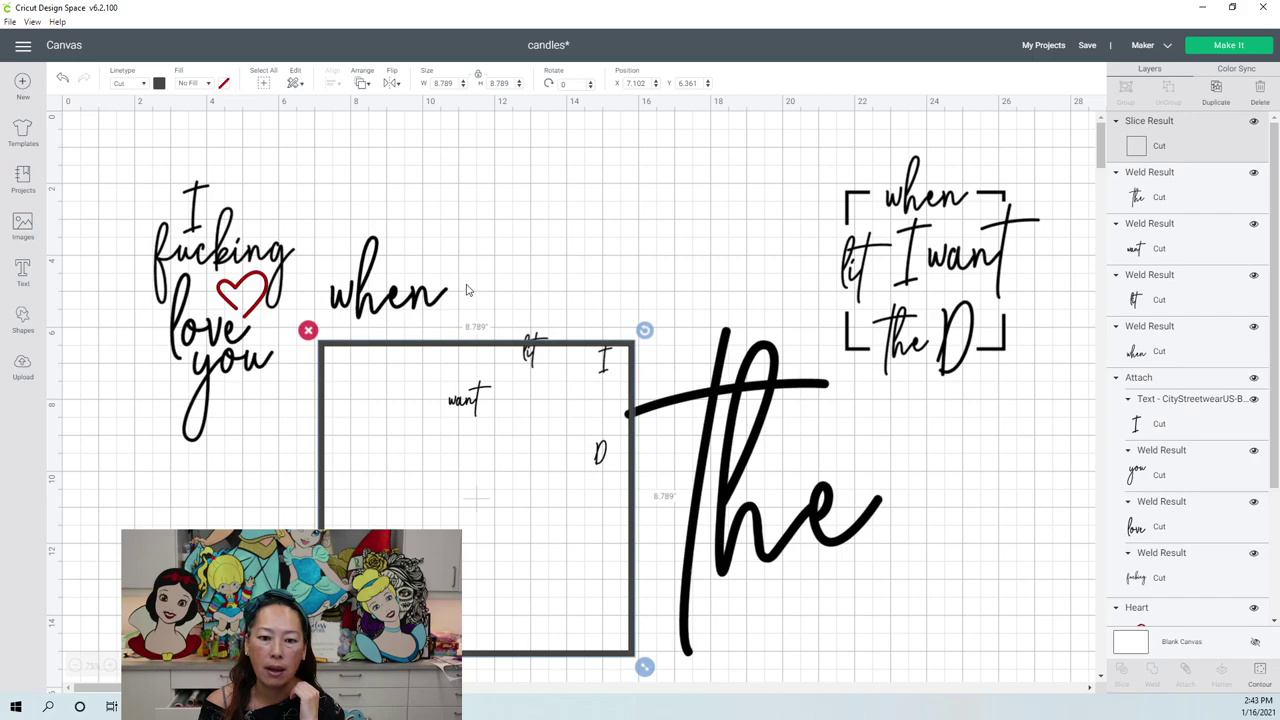
left_click_drag(374, 332, 450, 377)
left_click_drag(532, 372, 564, 398)
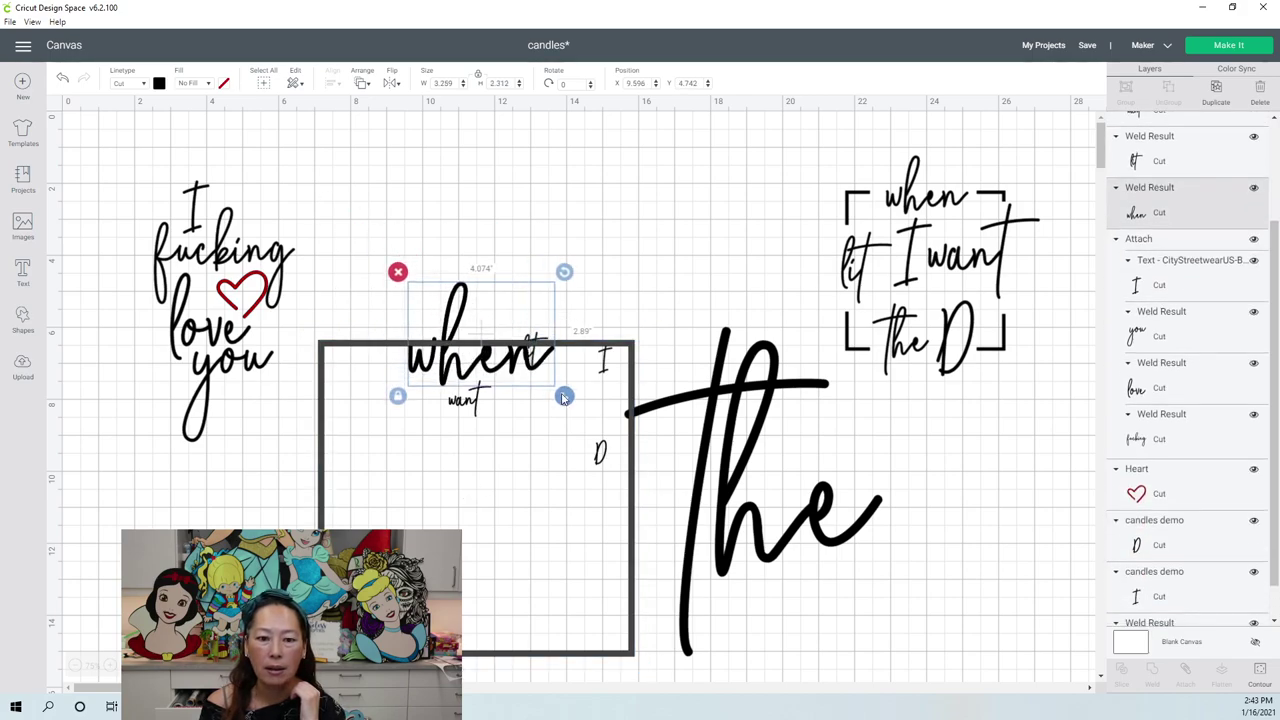
- Move "lit" above the frame at about 1.8 inches wide, and send the square frame to the back
left_click_drag(505, 362, 664, 314)
left_click(538, 342)
left_click(333, 363)
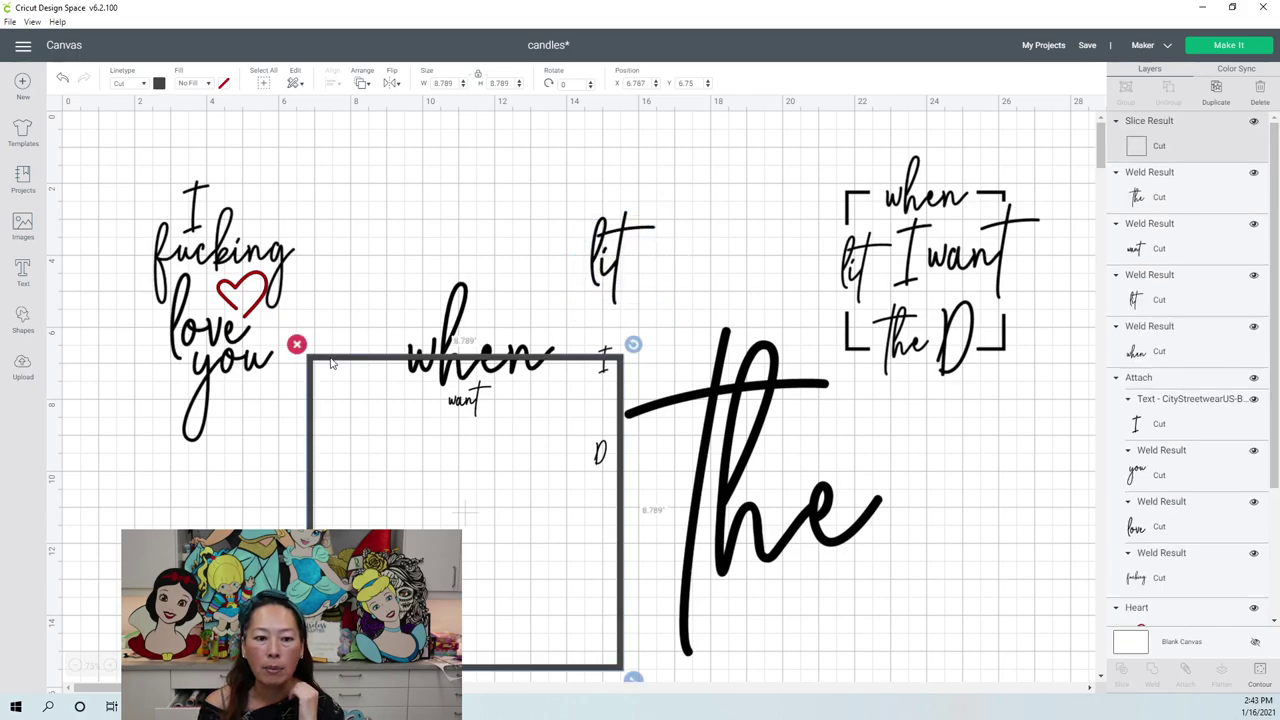
left_click(360, 86)
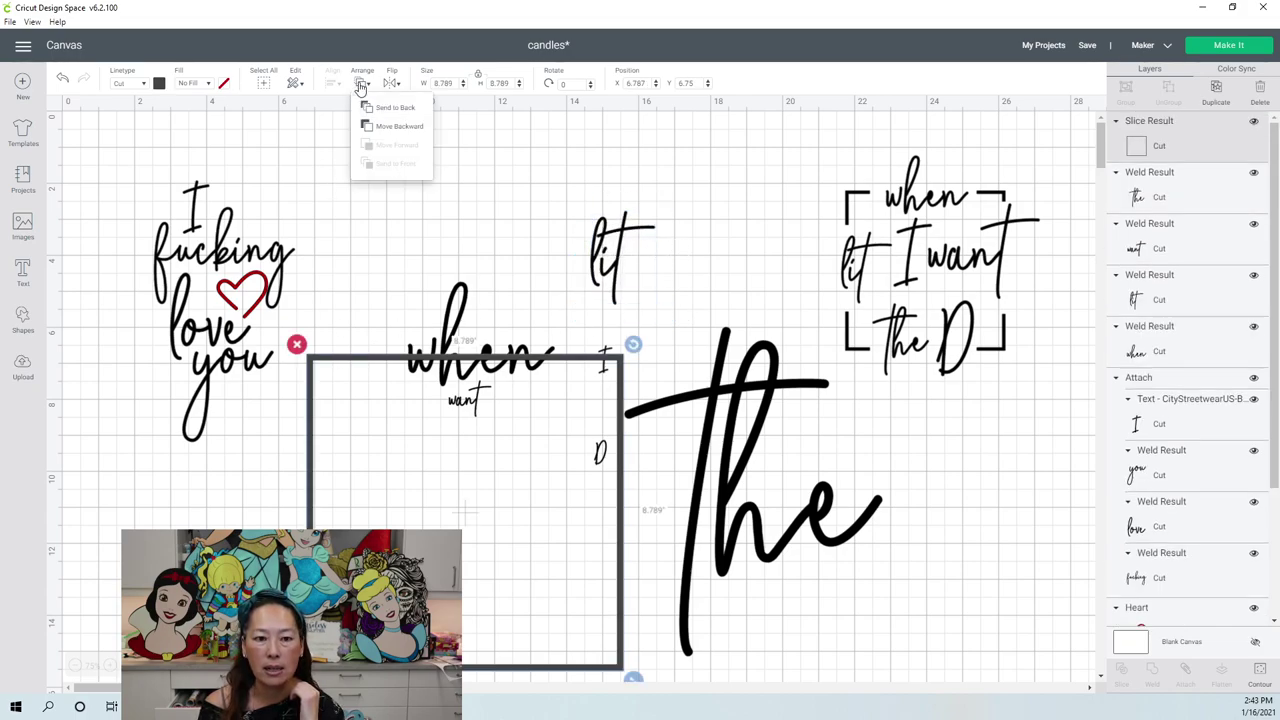
left_click(374, 112)
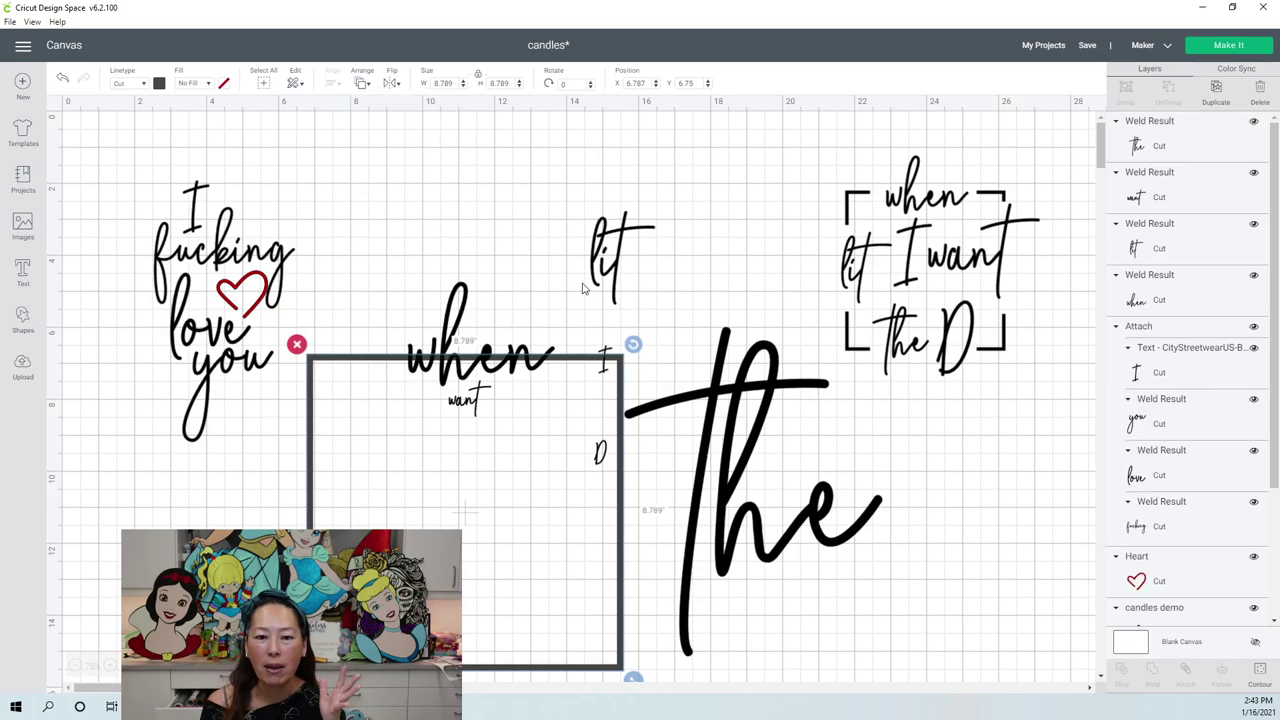
- Arrange "lit", an enlarged "I" and "want" at about 3.1 inches wide in a row inside the frame
left_click_drag(578, 292, 398, 476)
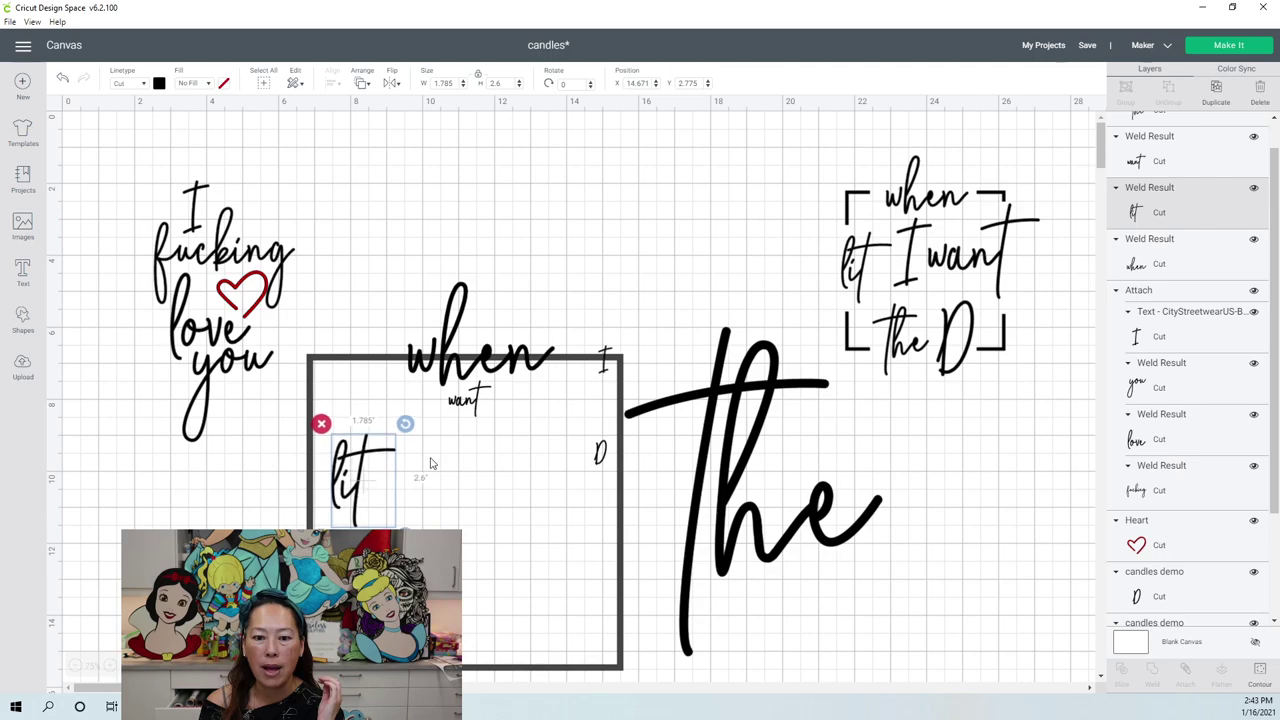
left_click(600, 372)
left_click_drag(600, 372, 462, 552)
left_click_drag(428, 462, 610, 543)
left_click(480, 400)
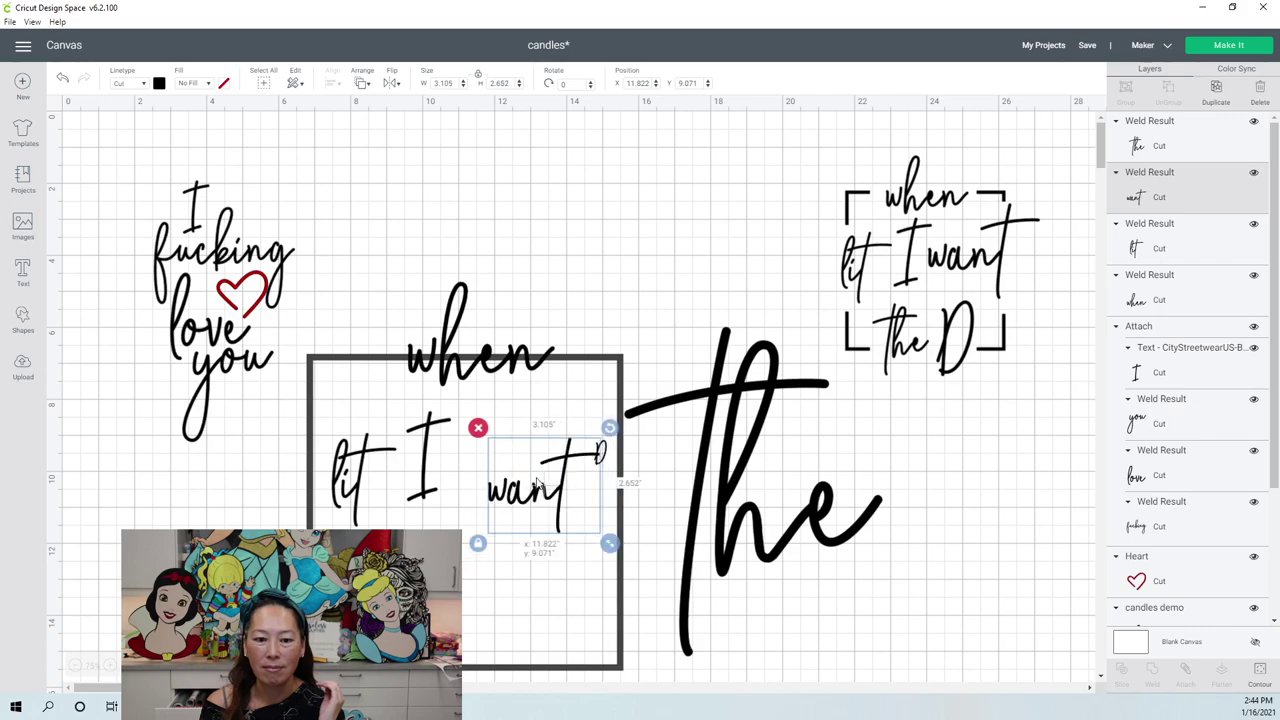
- Move "the" onto the frame's lower edge and shrink it to about 2.3 inches wide
left_click_drag(729, 468, 433, 620)
scroll(433, 440, "down", 3)
left_click_drag(434, 440, 411, 521)
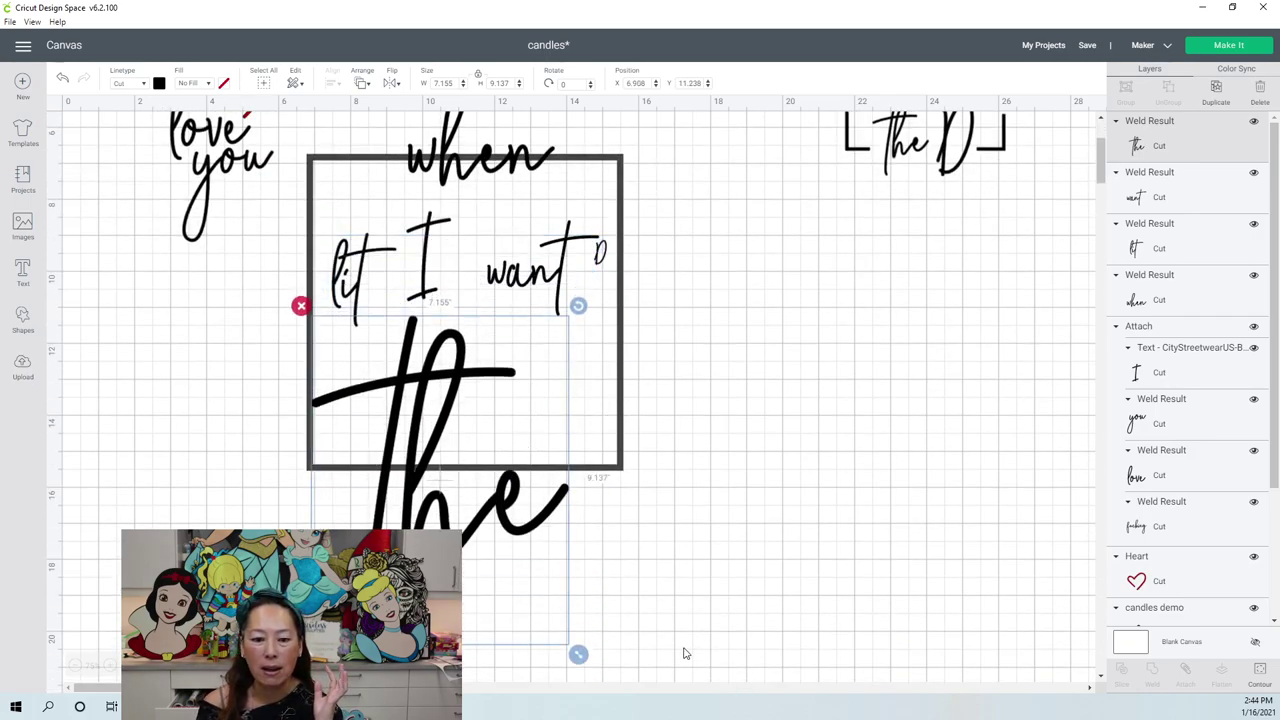
left_click_drag(578, 654, 455, 497)
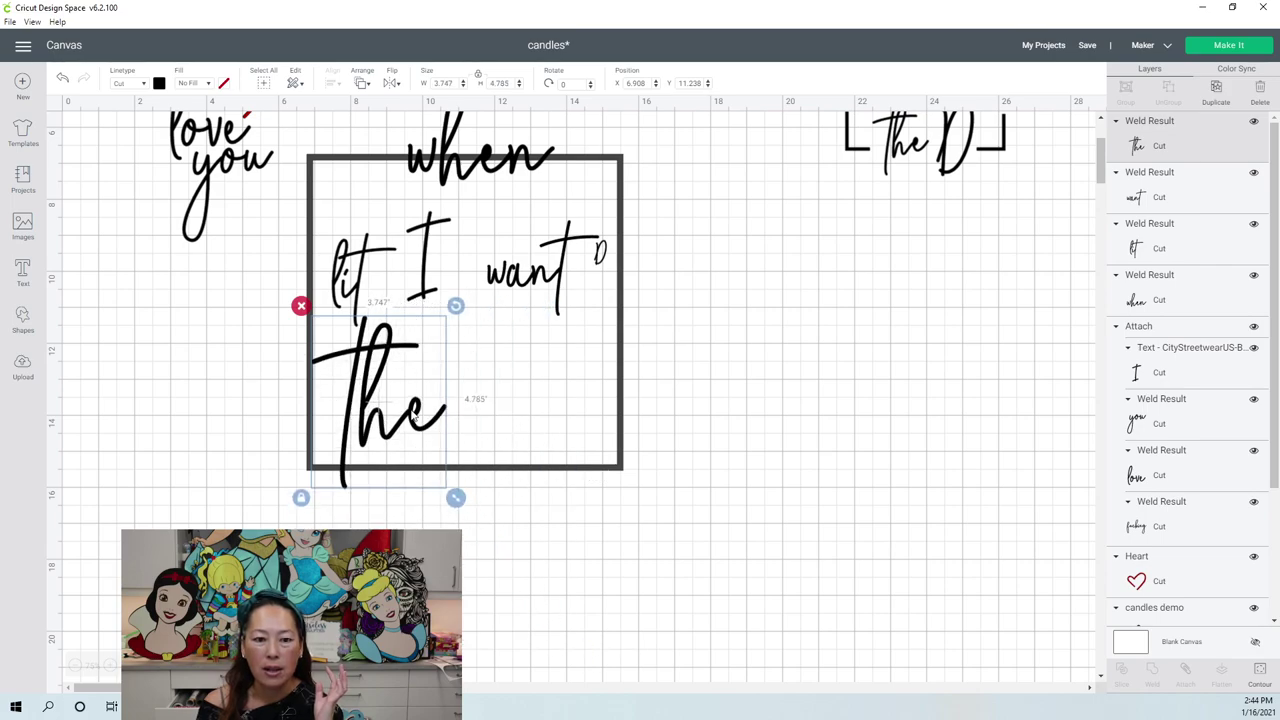
left_click_drag(423, 450, 462, 516)
left_click_drag(500, 567, 444, 494)
left_click_drag(400, 445, 411, 457)
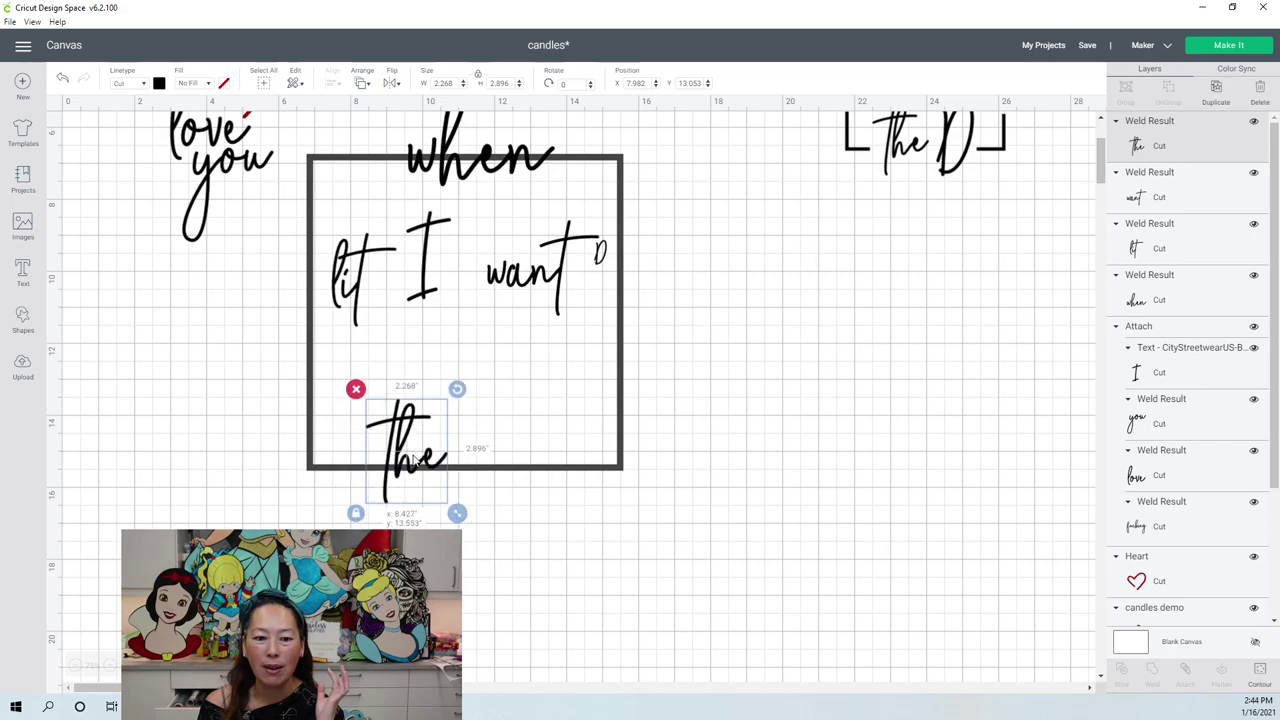
- Enlarge the "D" to about 1.4 inches wide and place it right beside "the" on the frame's lower edge
left_click(598, 254)
left_click(600, 255)
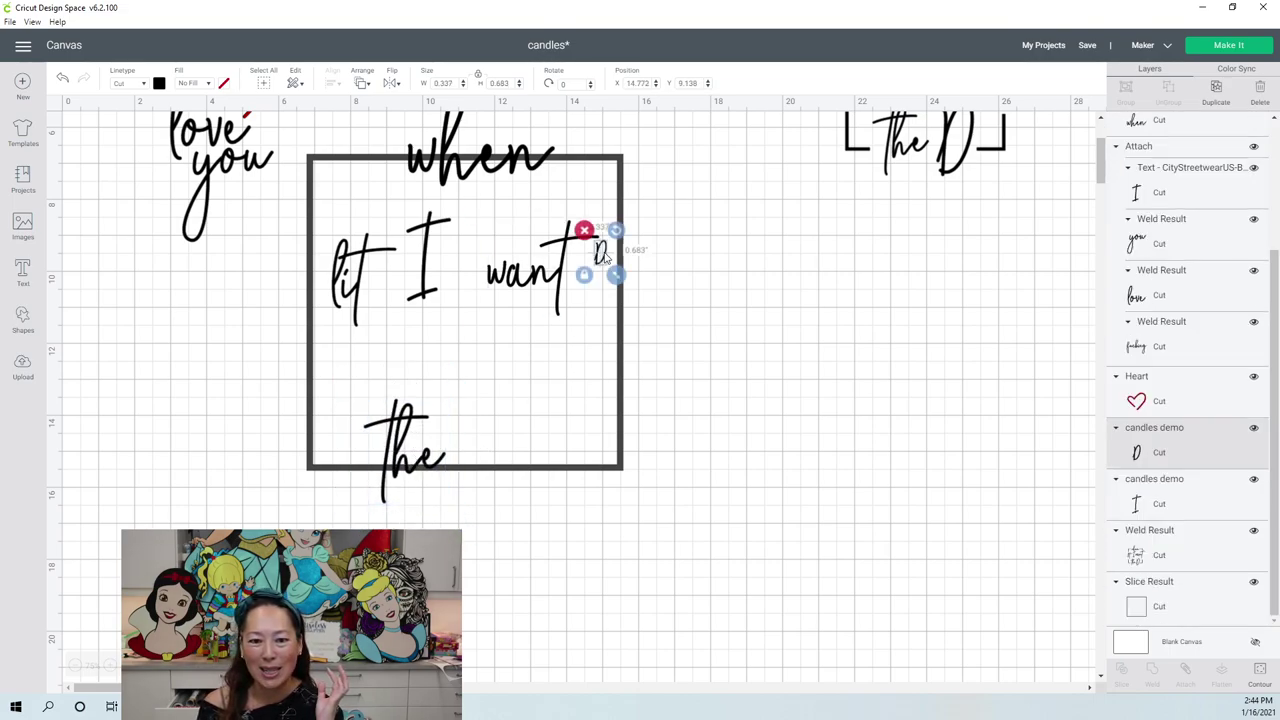
left_click_drag(600, 256, 555, 540)
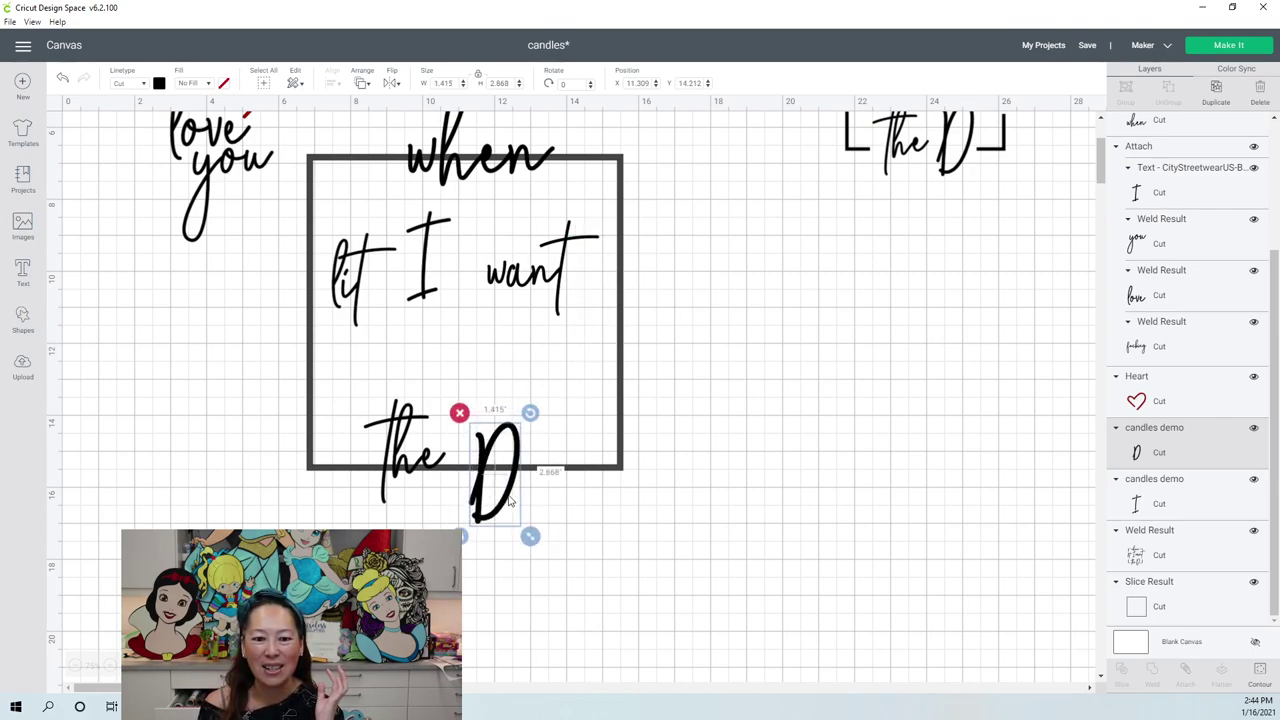
left_click_drag(503, 497, 487, 470)
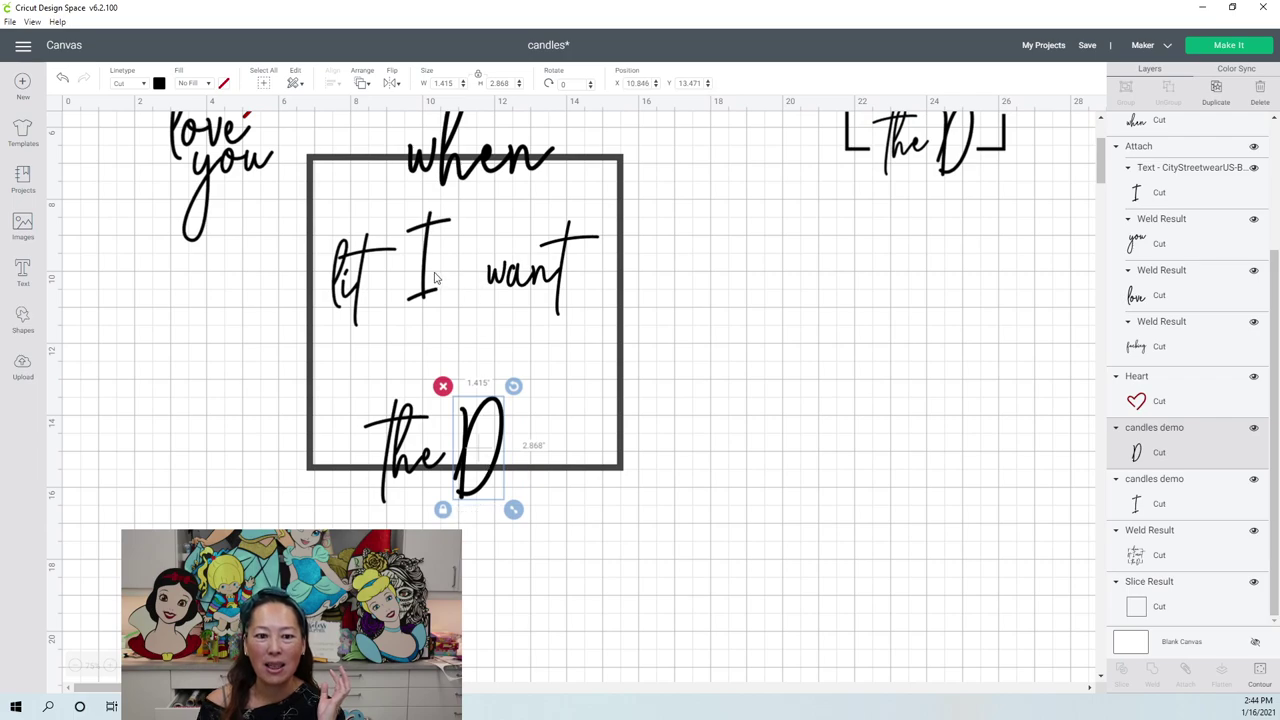
scroll(723, 297, "up", 2)
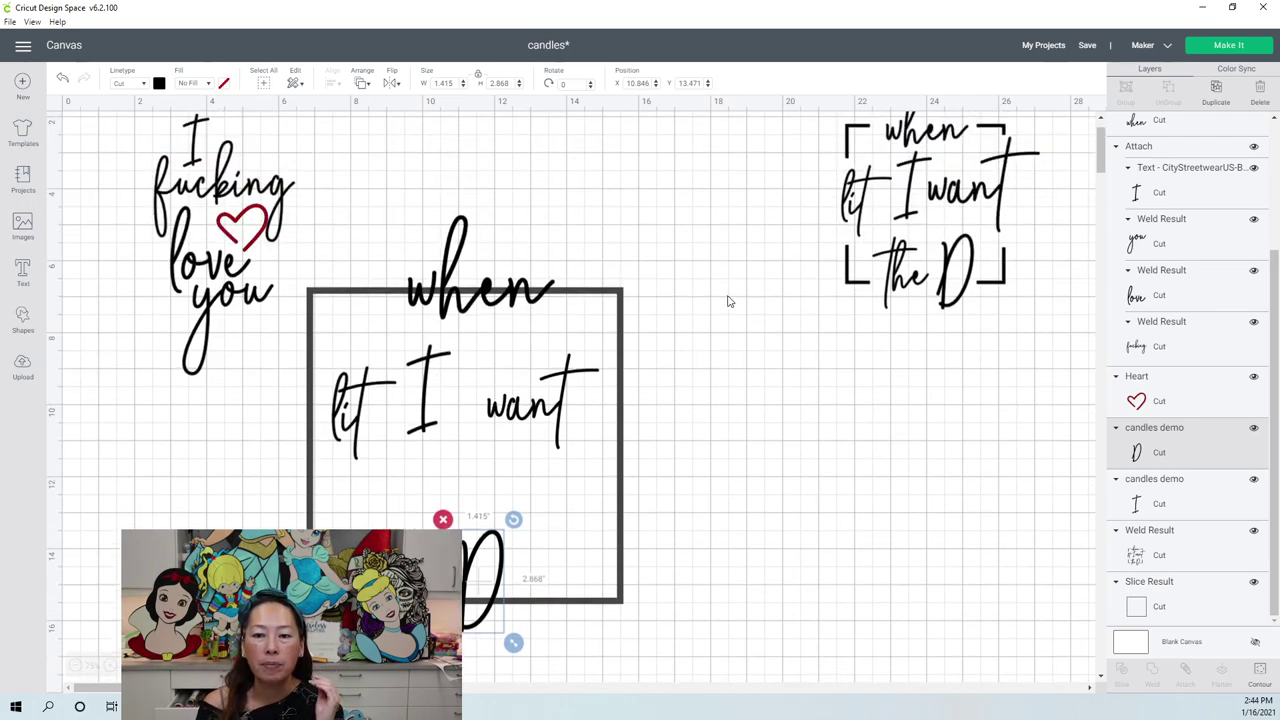
- Shrink the square frame to about 6.5 inches and move the lower words up so "the D" crosses its lower edge
left_click(620, 478)
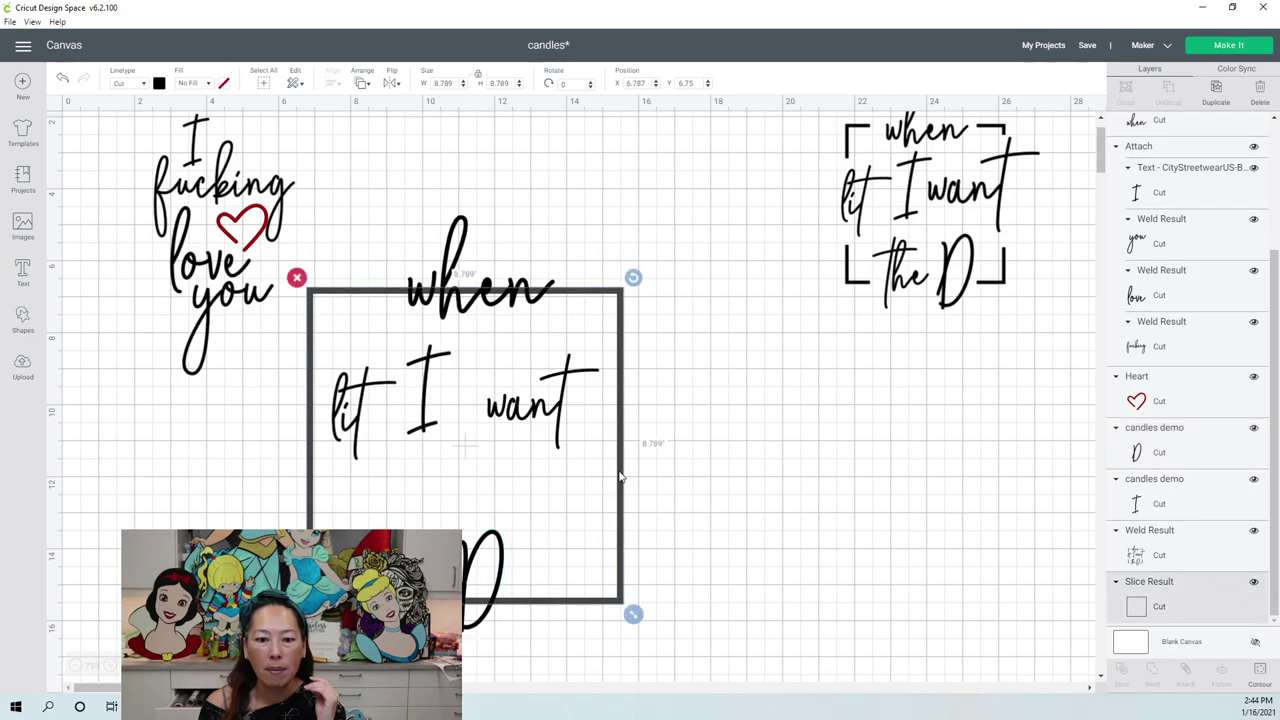
left_click_drag(636, 602, 569, 493)
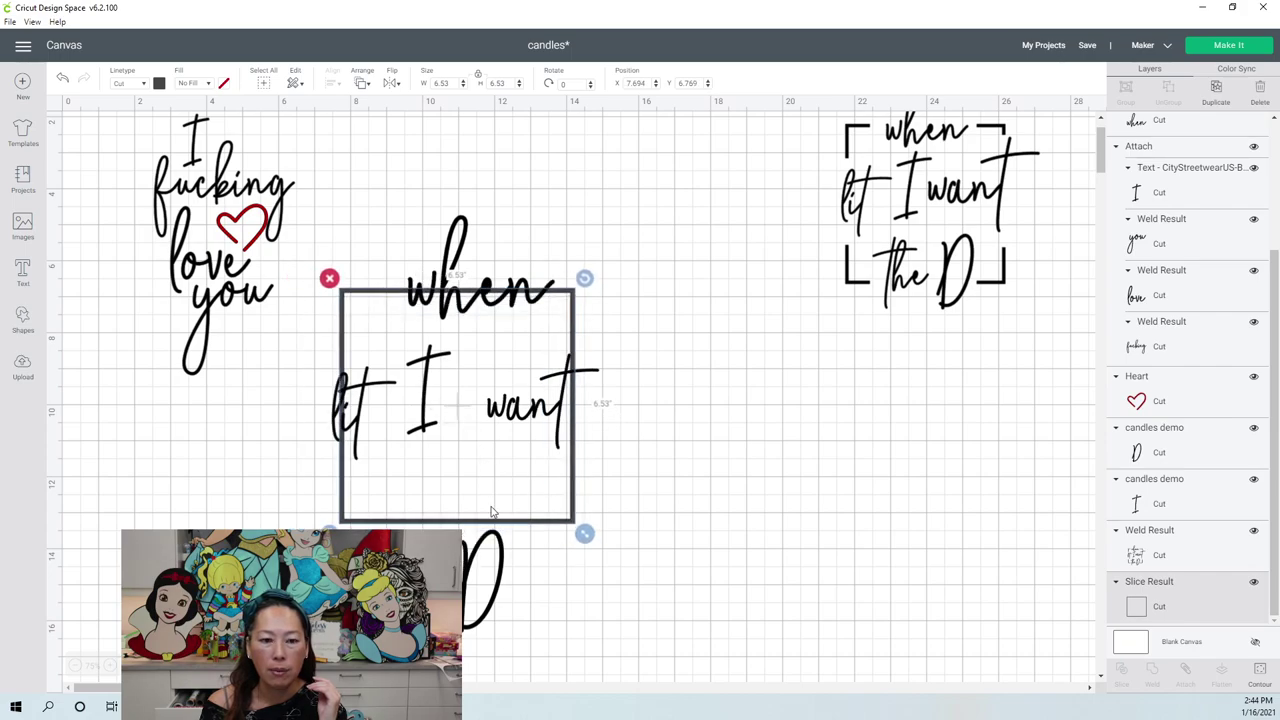
left_click_drag(371, 396, 439, 387)
left_click_drag(527, 418, 525, 399)
left_click_drag(466, 538, 462, 476)
left_click(468, 585)
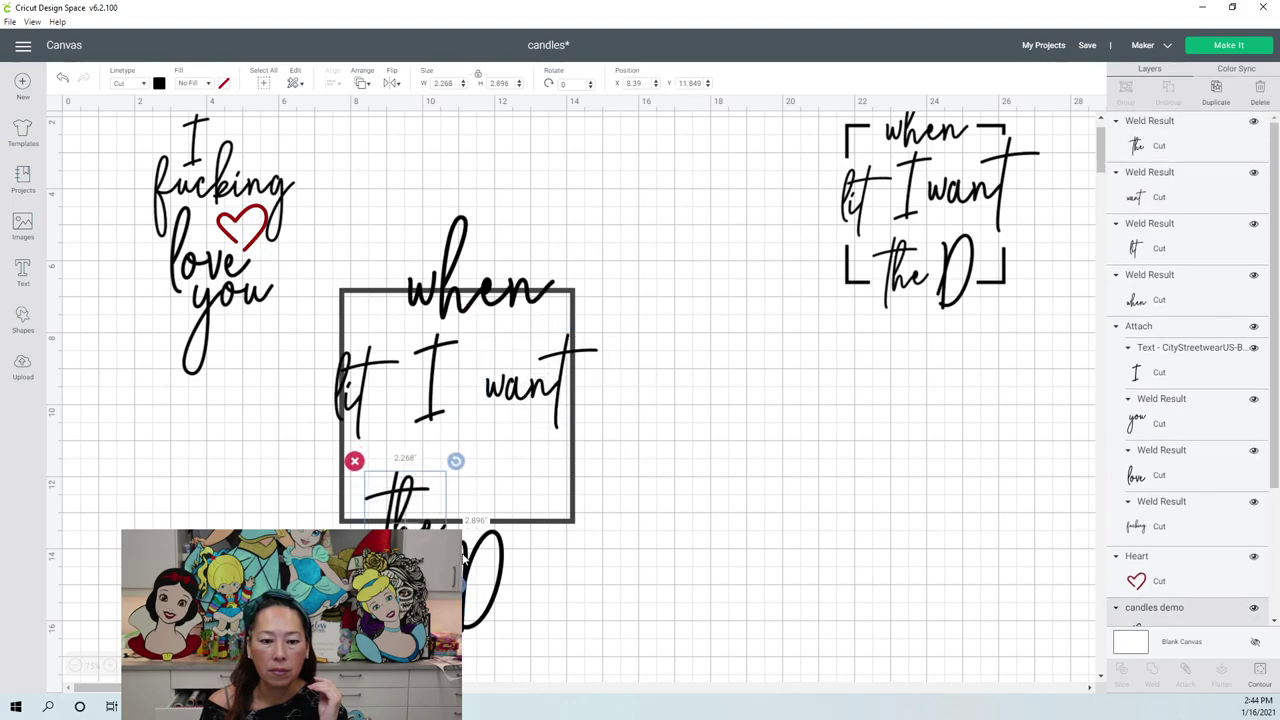
left_click_drag(470, 555, 471, 498)
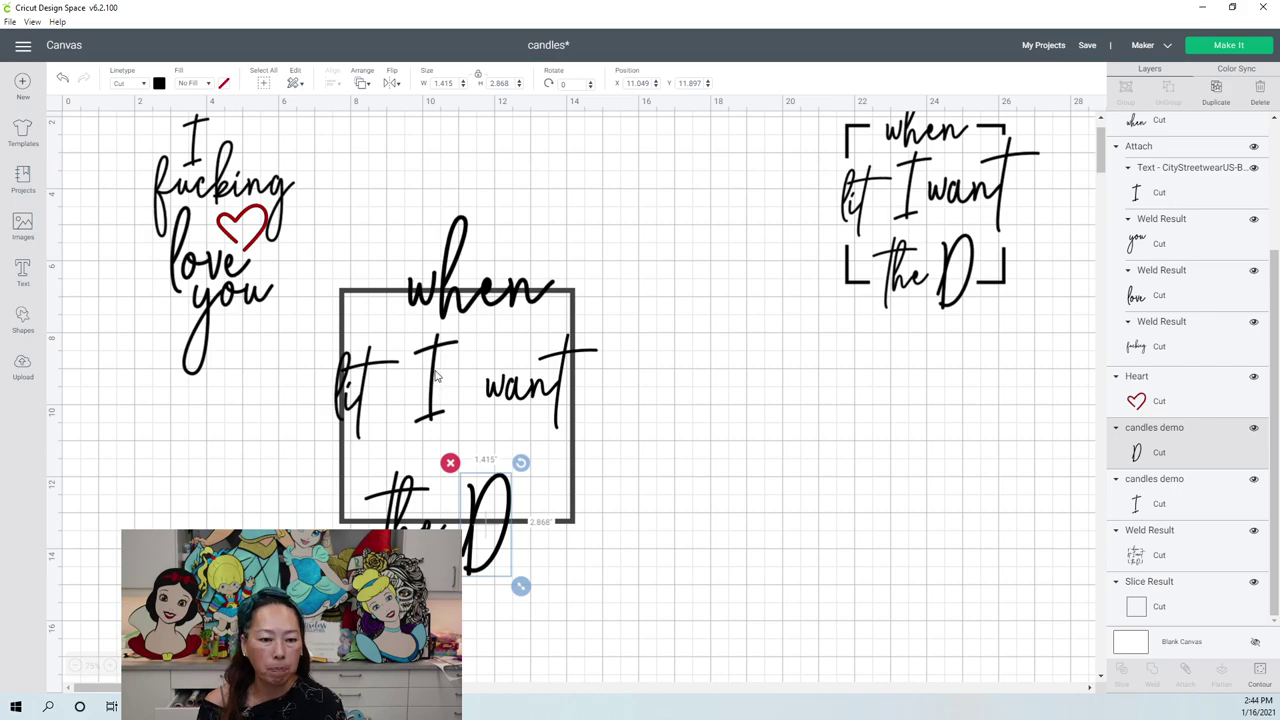
- Add a square over "when" on the frame's upper edge and stretch it unlocked to about 4.8 by 2.9 inches
left_click(23, 318)
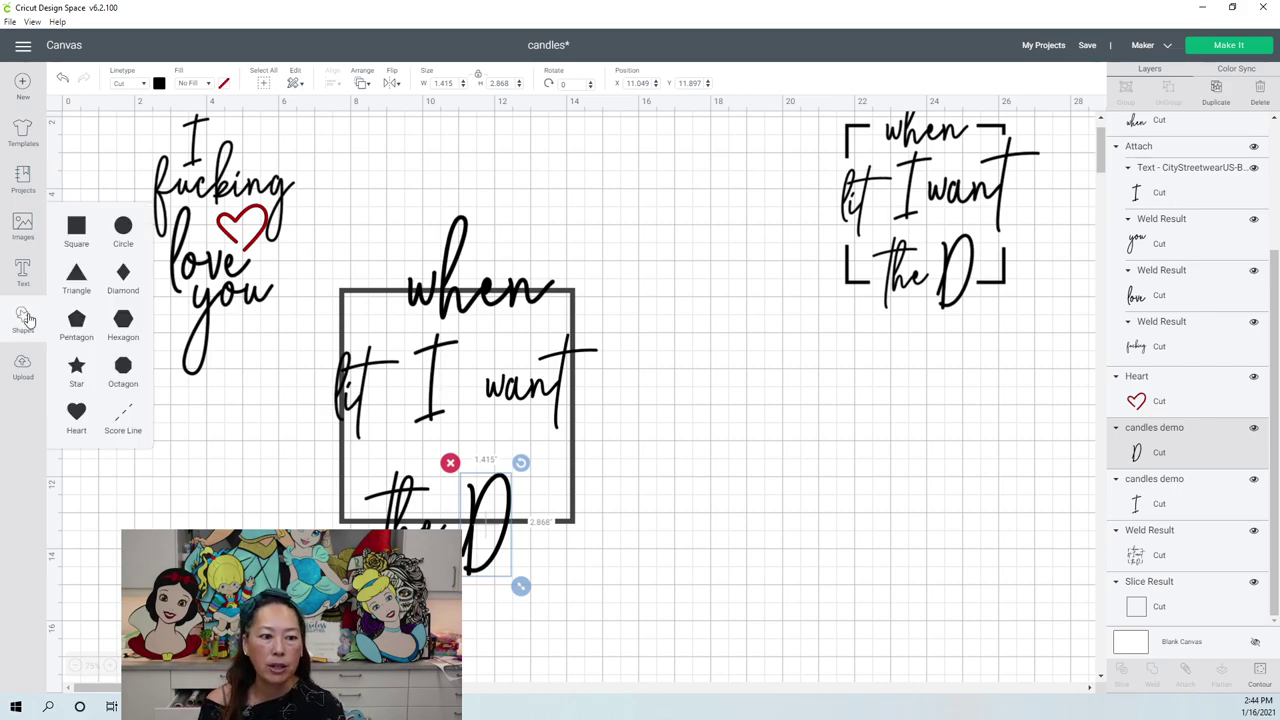
left_click(75, 232)
left_click_drag(225, 245, 883, 540)
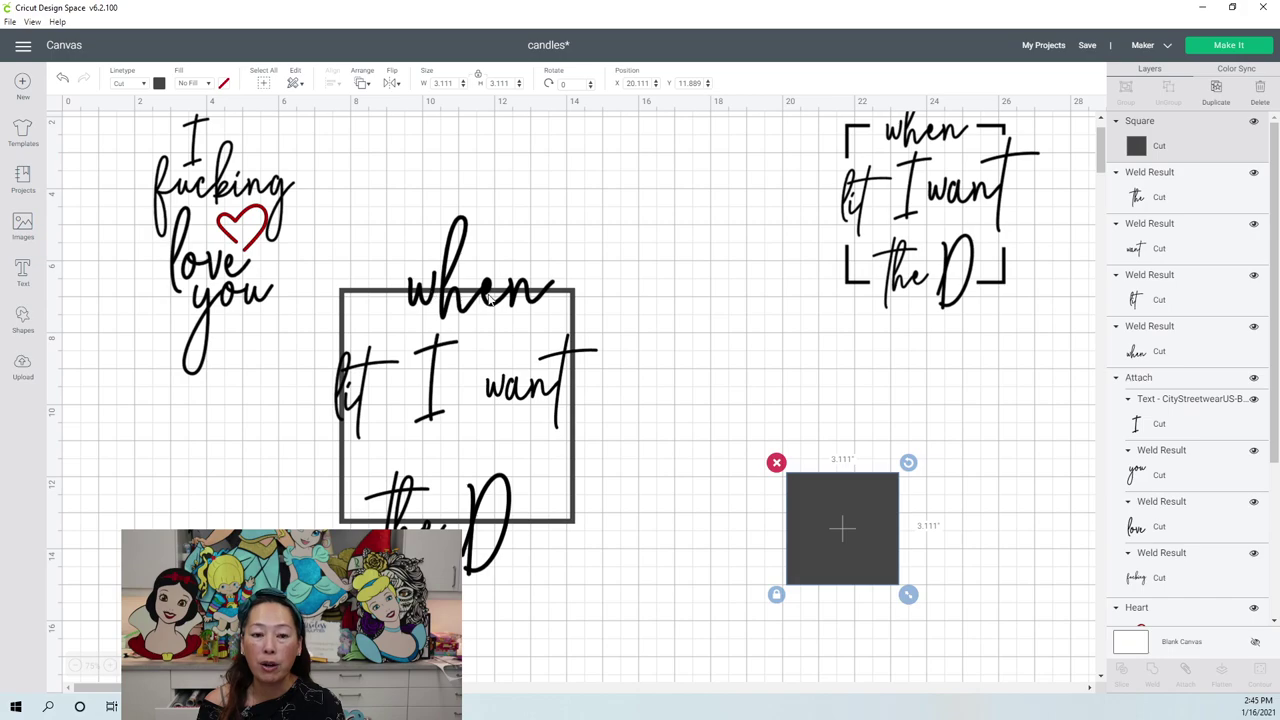
left_click_drag(834, 524, 436, 258)
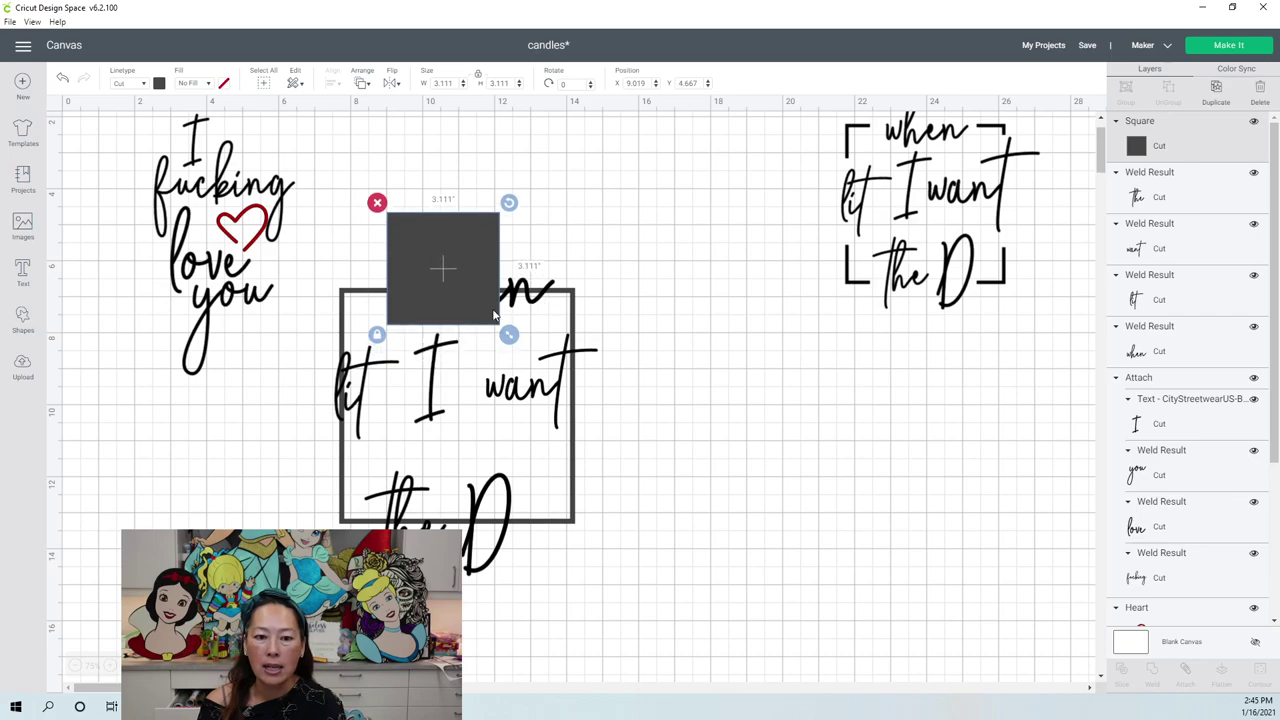
left_click(378, 336)
left_click_drag(510, 336, 572, 332)
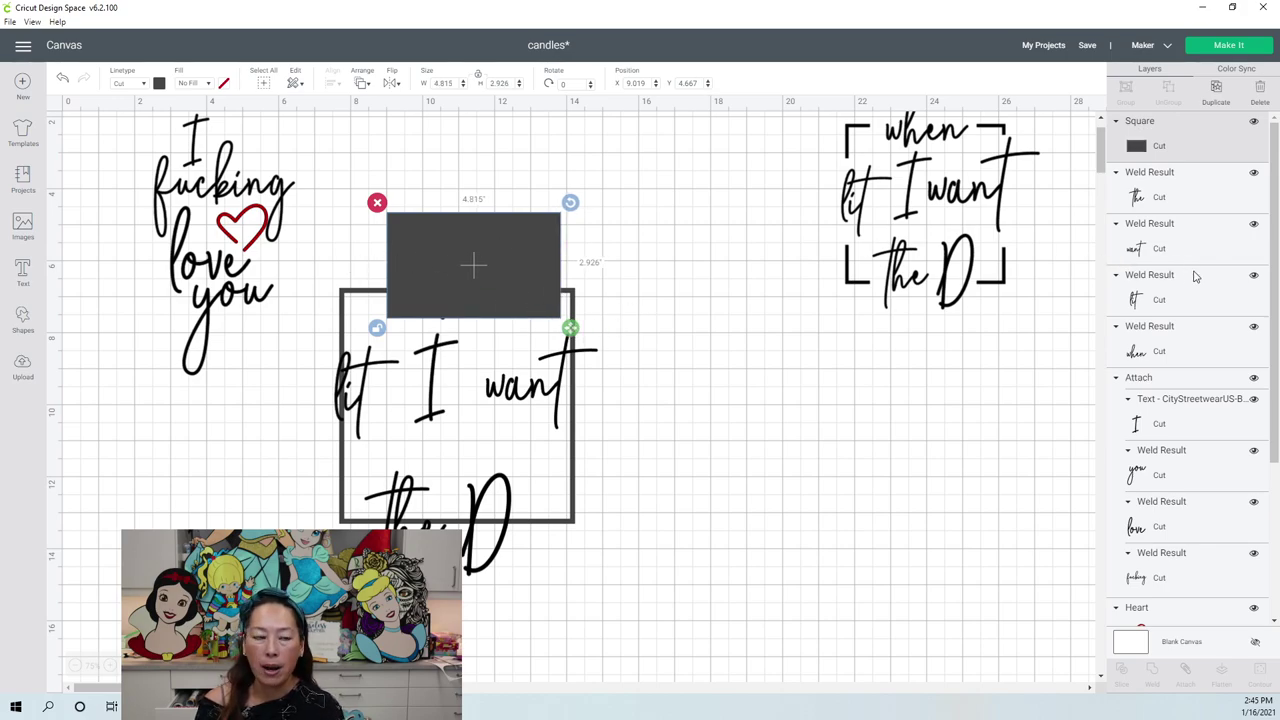
- Slice the frame with the rectangle covering "when"
scroll(1250, 270, "down", 5)
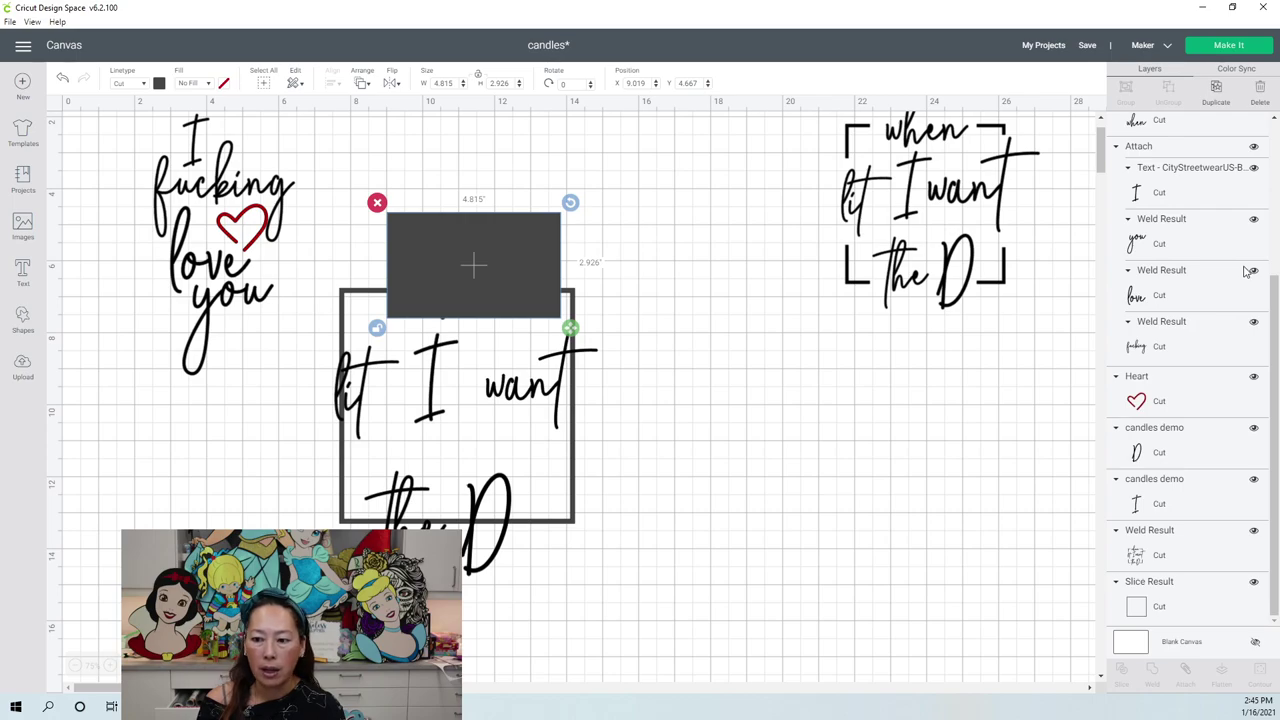
left_click(1160, 603, "shift")
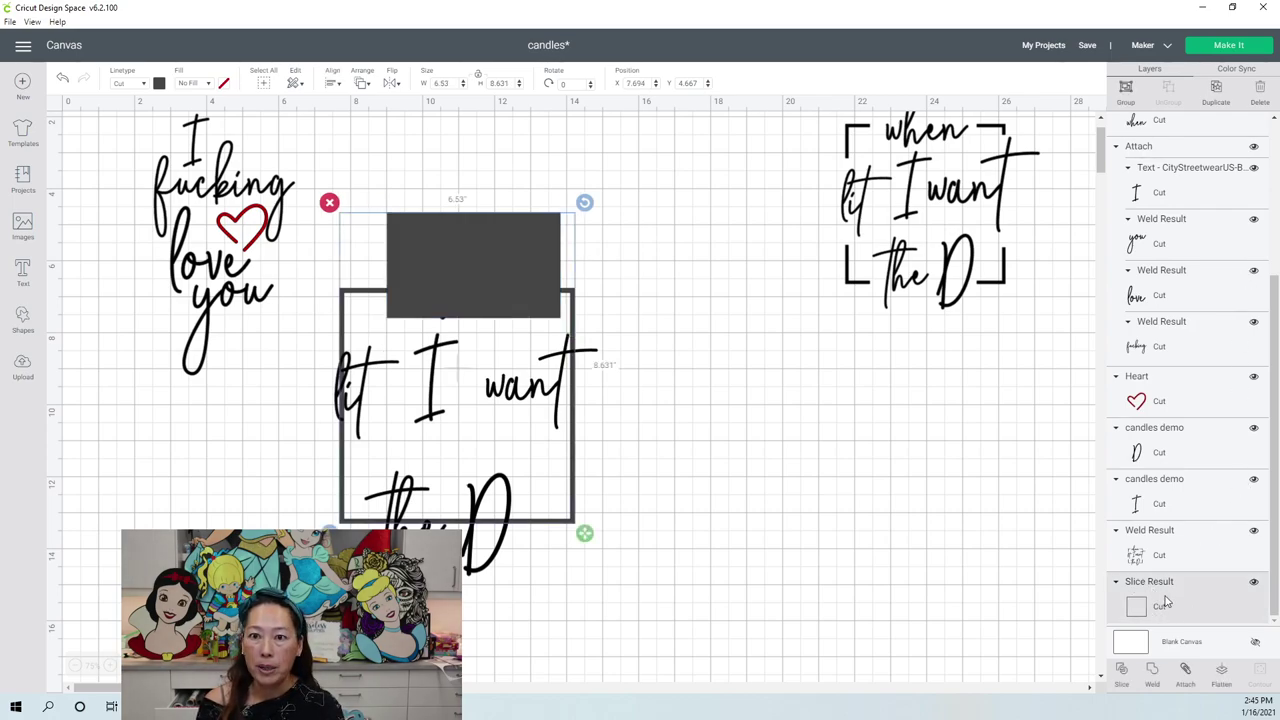
left_click(1121, 671)
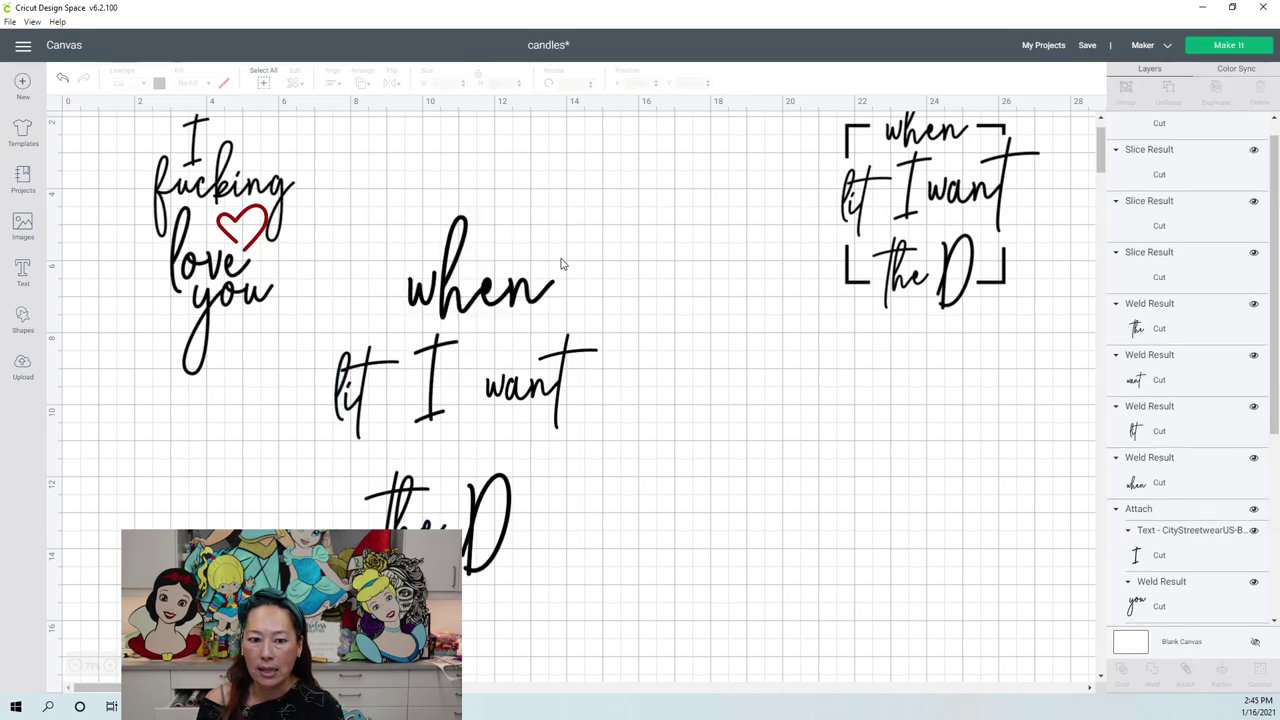
- Move the leftover slice pieces away from "when" into the empty canvas below the reference design to open the frame's upper edge
left_click_drag(446, 244, 865, 465)
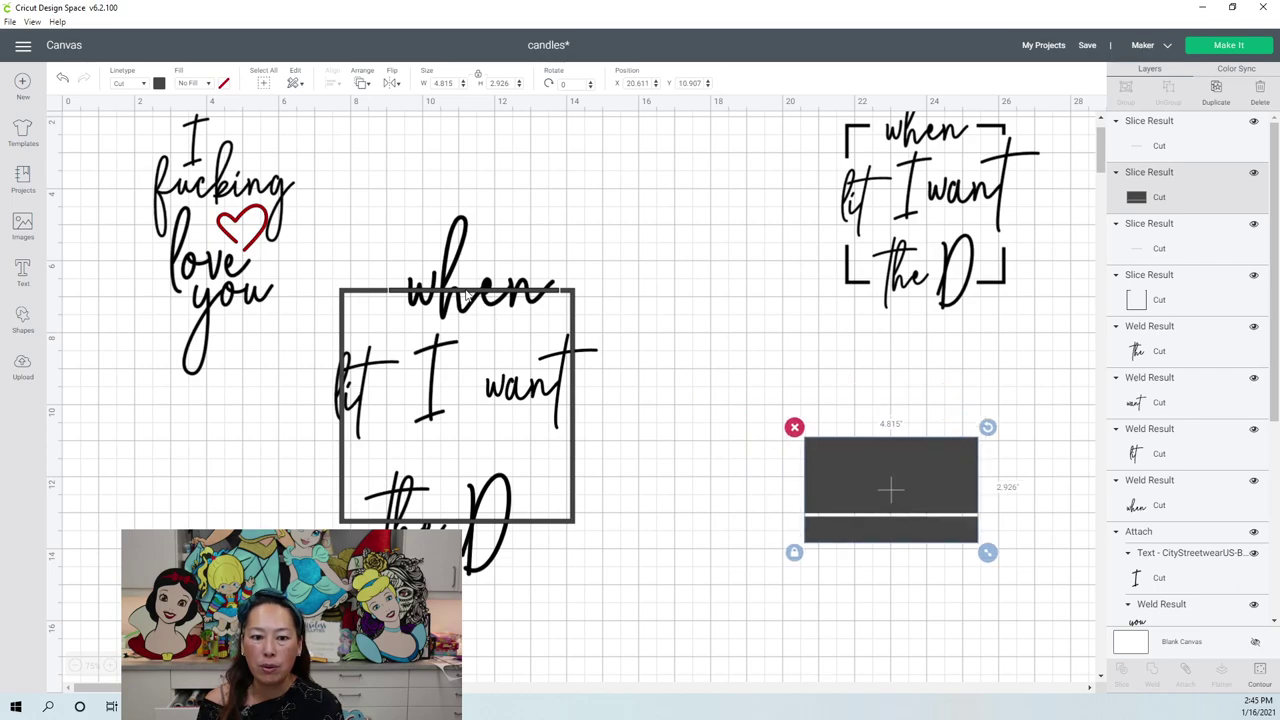
left_click(466, 292)
left_click_drag(517, 295, 929, 470)
key("ctrl+z")
left_click_drag(495, 305, 914, 451)
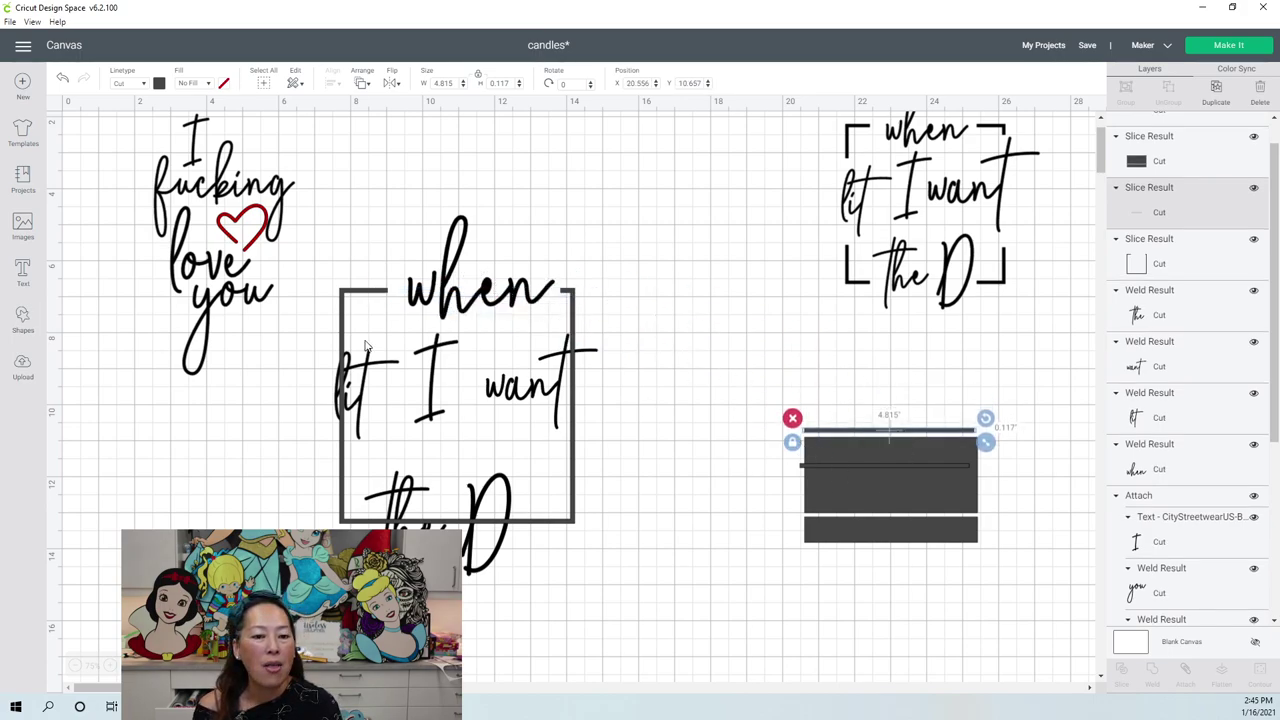
left_click(908, 496)
left_click_drag(908, 496, 767, 543)
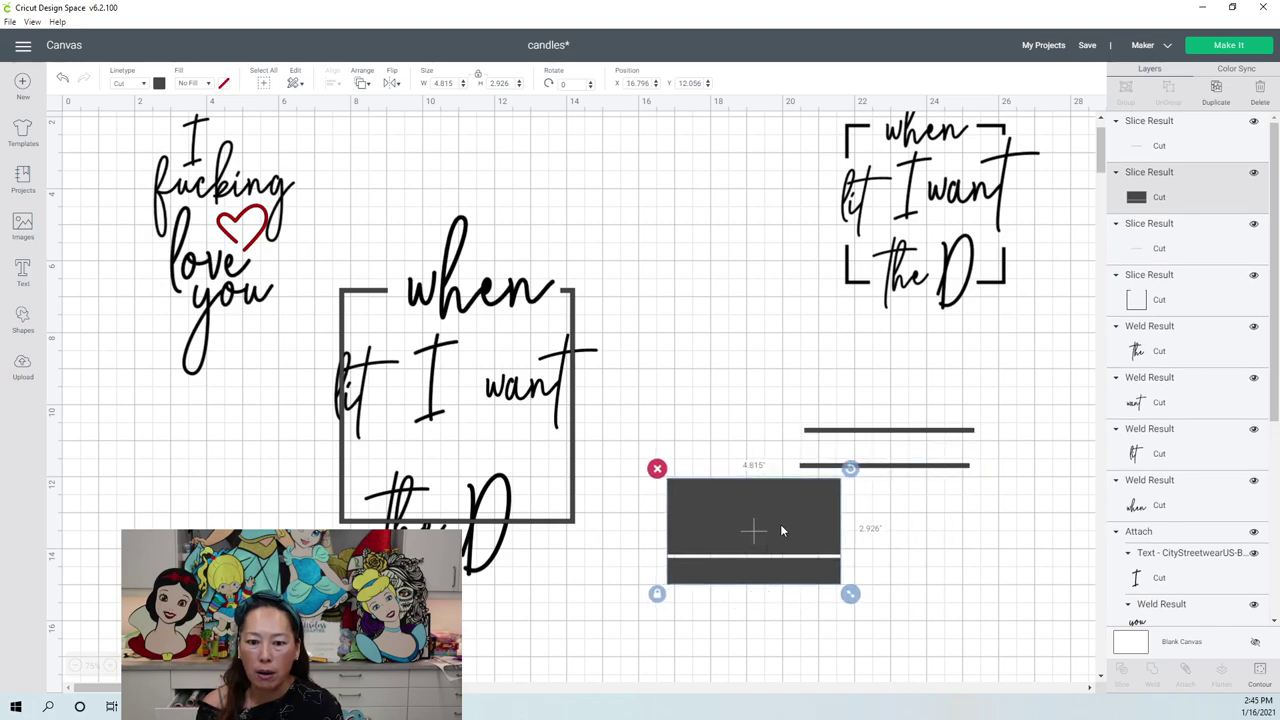
left_click_drag(818, 507, 971, 432)
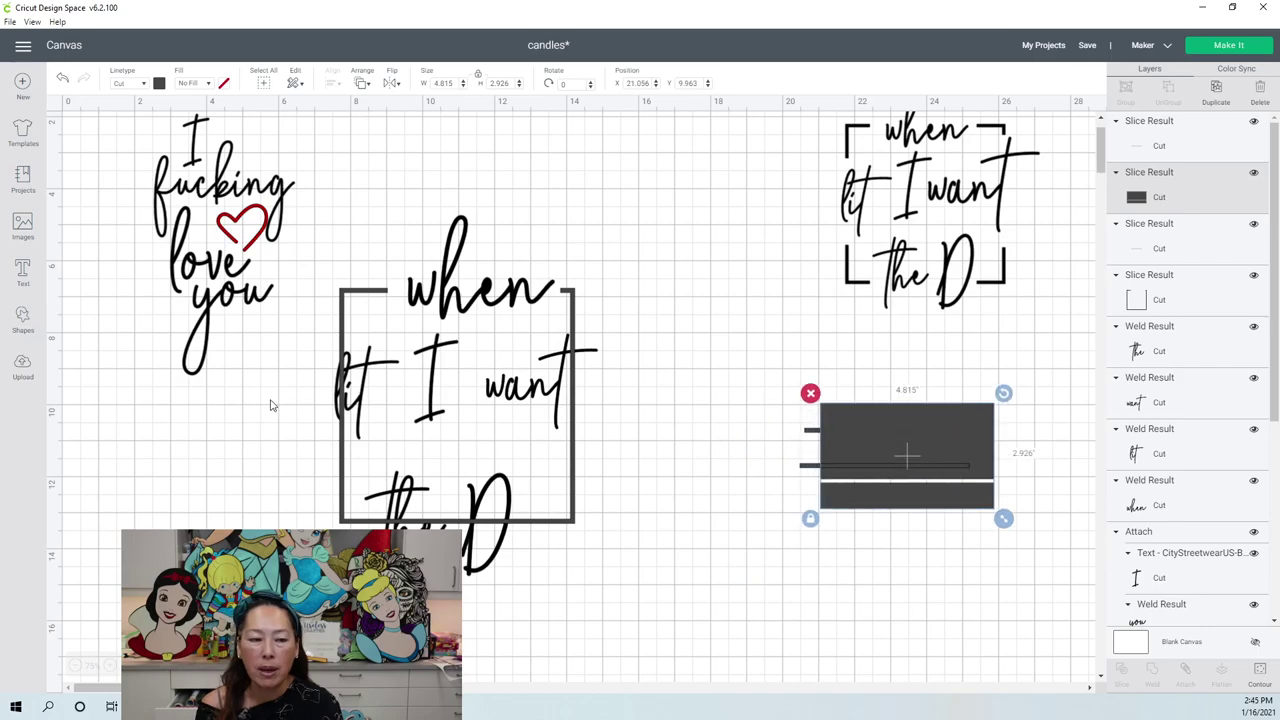
- Add another square and resize it to about 3.1 by 2.4 inches over "lit" on the frame's left edge
left_click(23, 317)
left_click(76, 228)
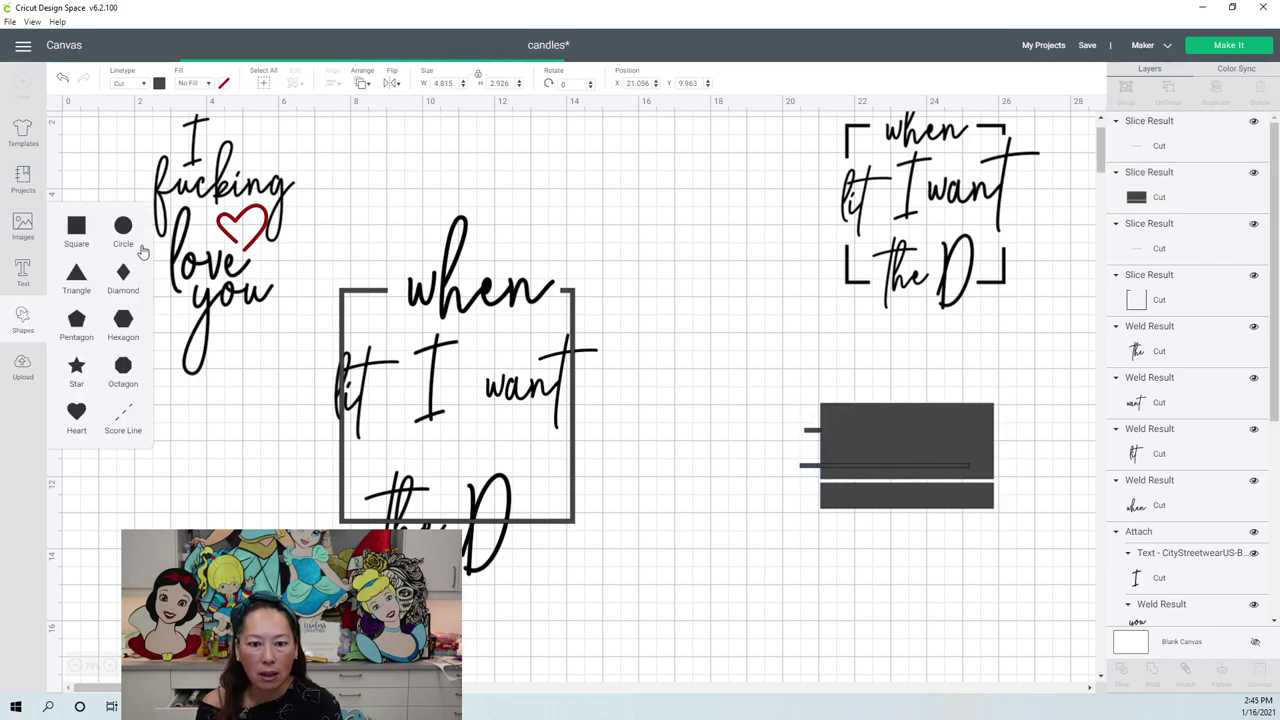
left_click_drag(230, 264, 196, 474)
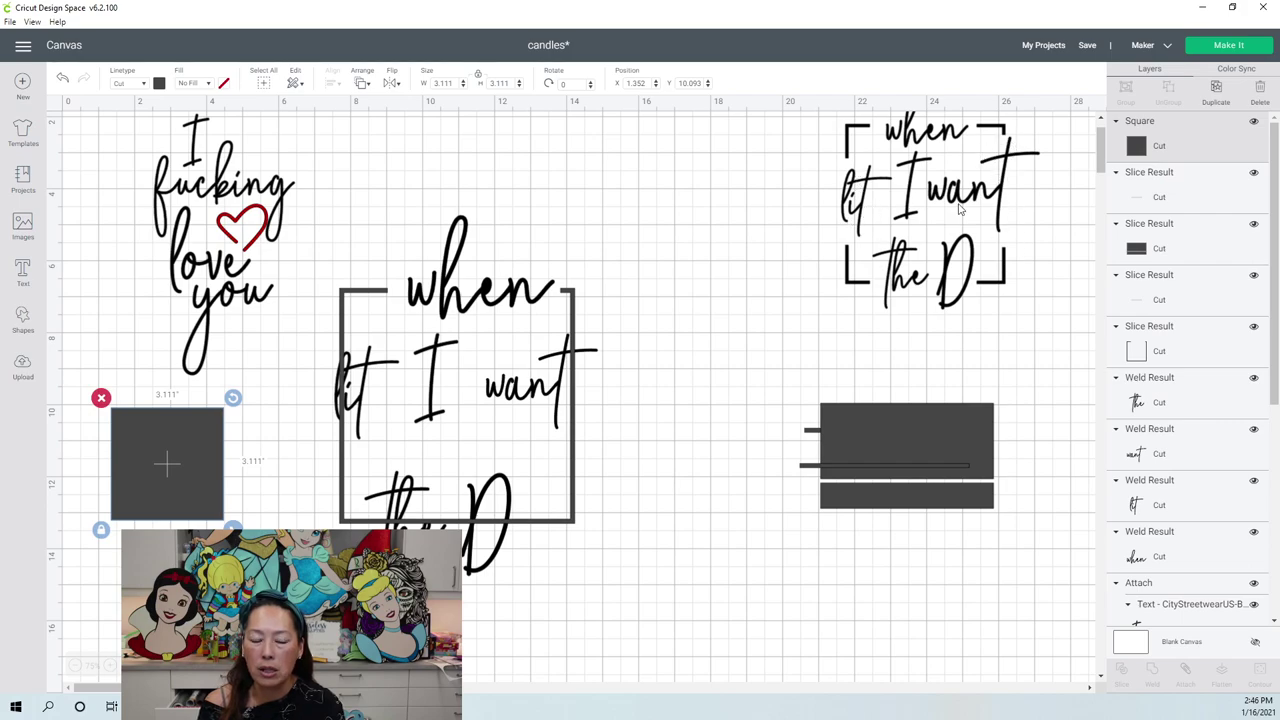
left_click_drag(180, 470, 290, 389)
left_click_drag(355, 457, 354, 432)
left_click_drag(301, 381, 322, 396)
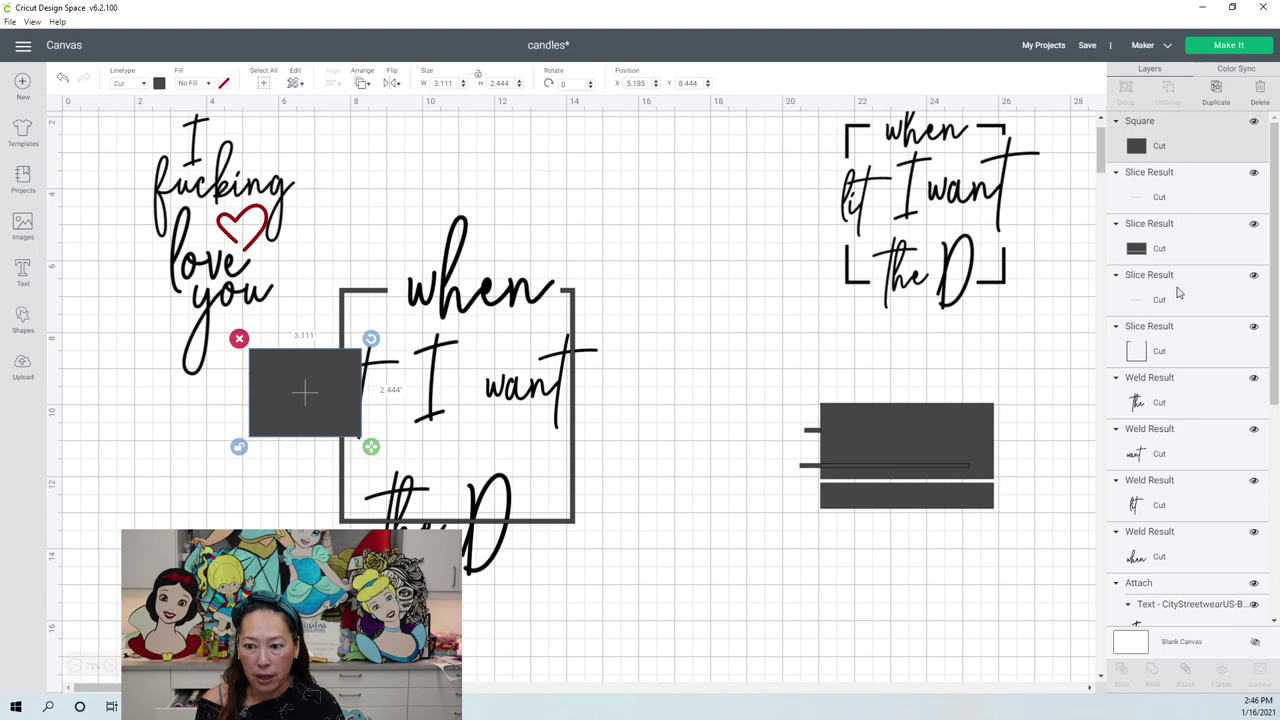
- Slice the frame with the rectangle over "lit" and move the leftover pieces onto the pile below the reference design
left_click(1165, 345, "shift")
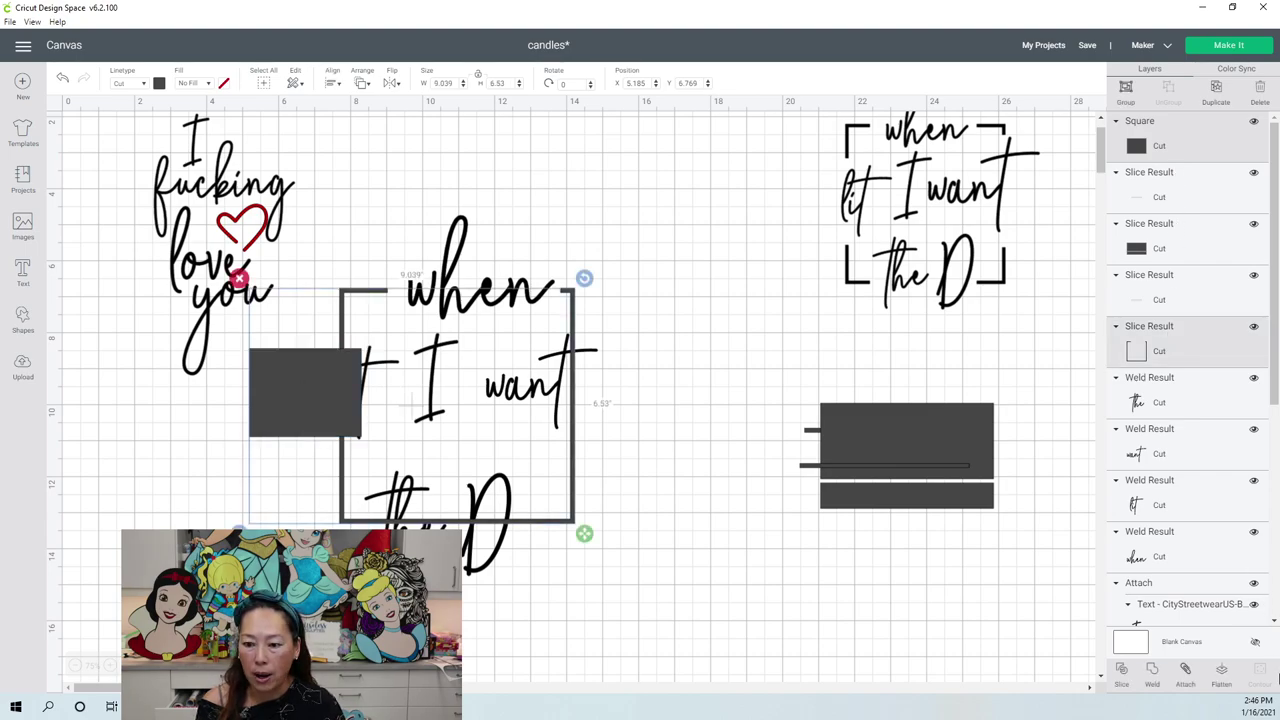
left_click(1124, 672)
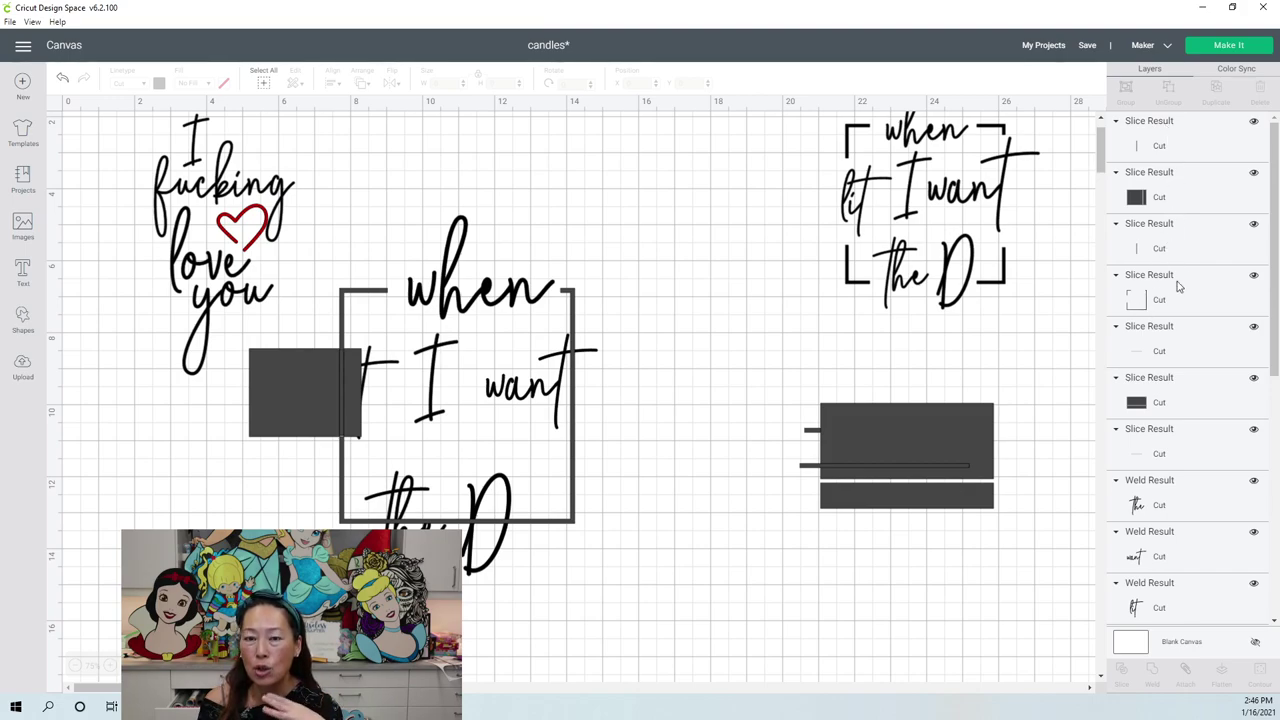
left_click(306, 388)
left_click_drag(306, 380, 901, 458)
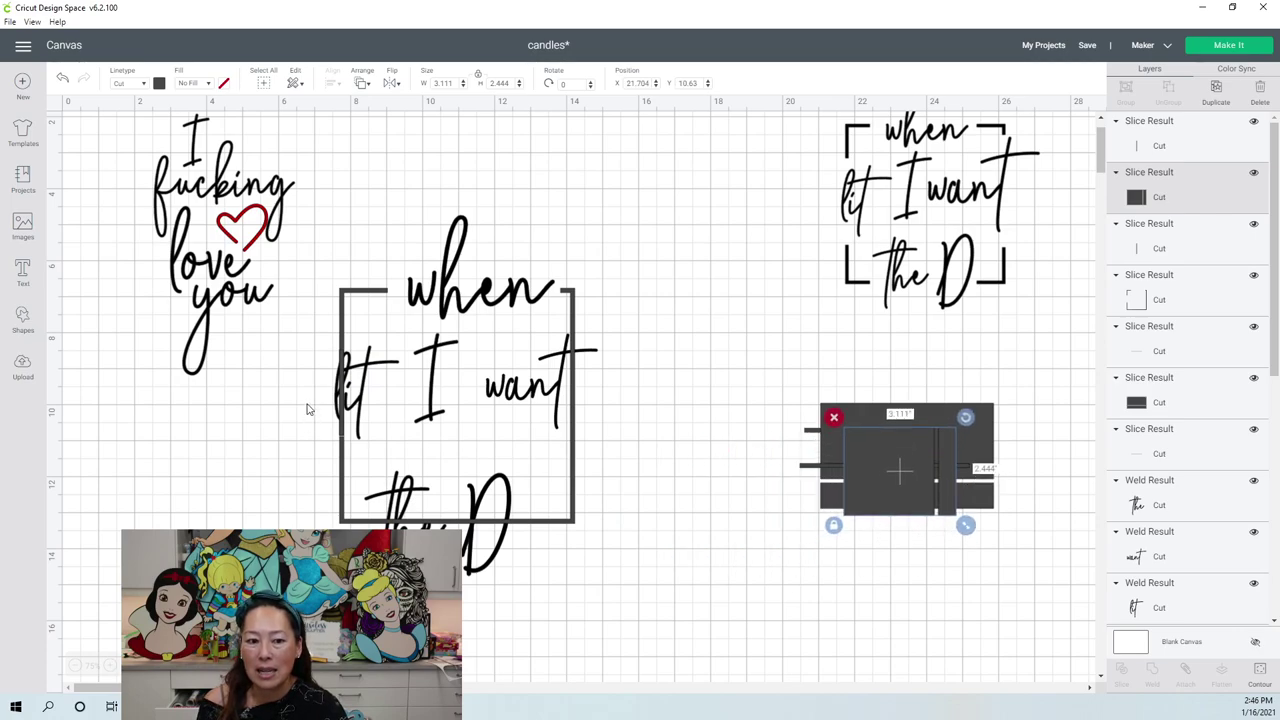
left_click_drag(341, 392, 880, 464)
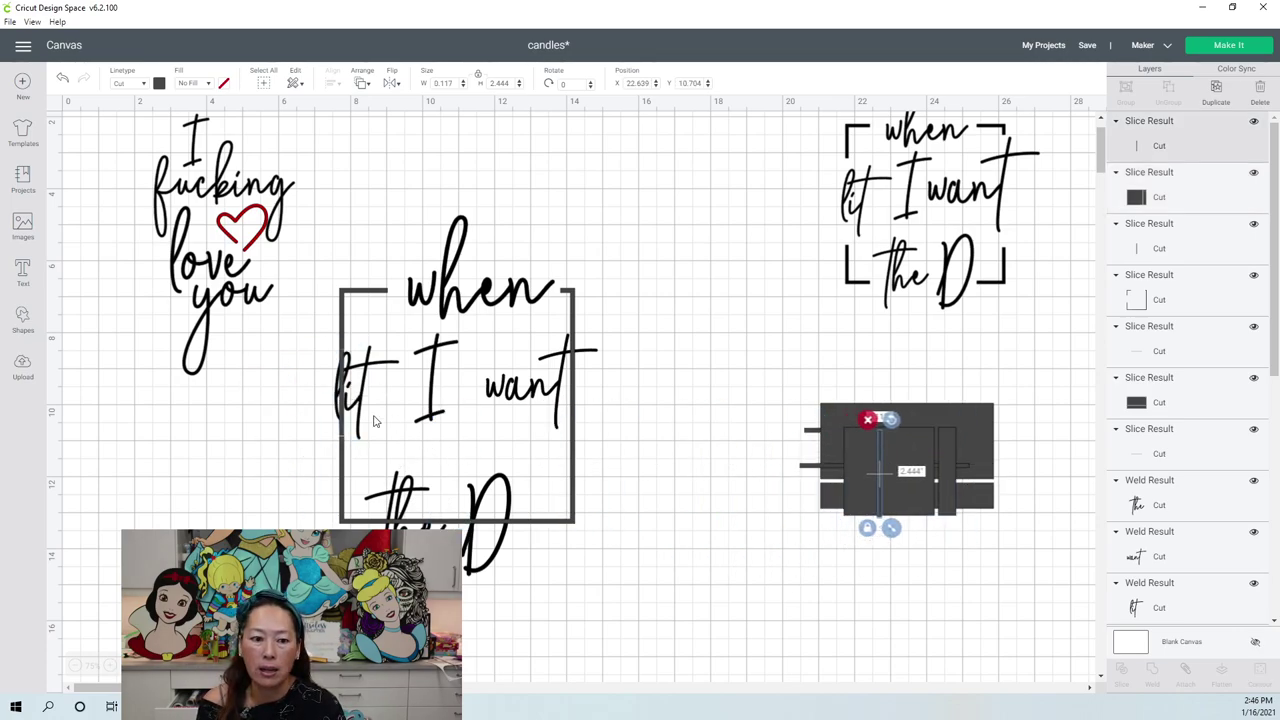
key("ctrl+z")
left_click_drag(345, 397, 832, 454)
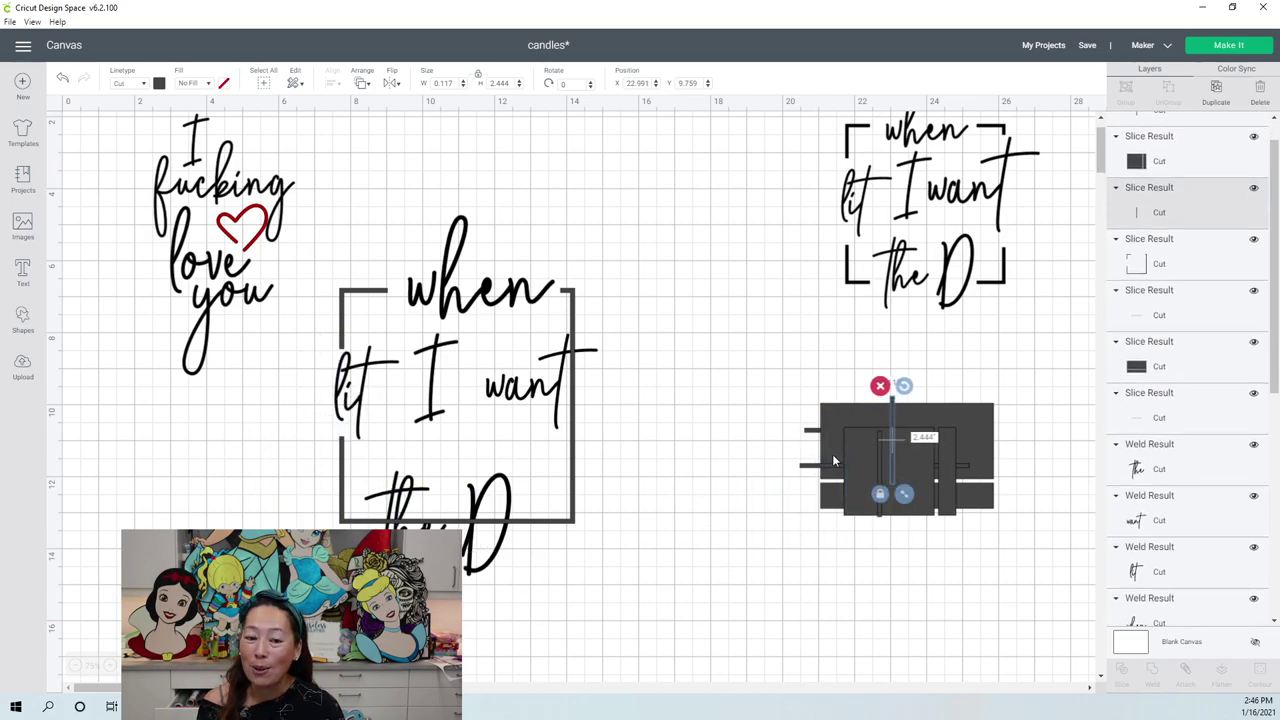
- Add a 3.111-inch square and place it over the end of "want" on the frame's right edge
left_click(23, 318)
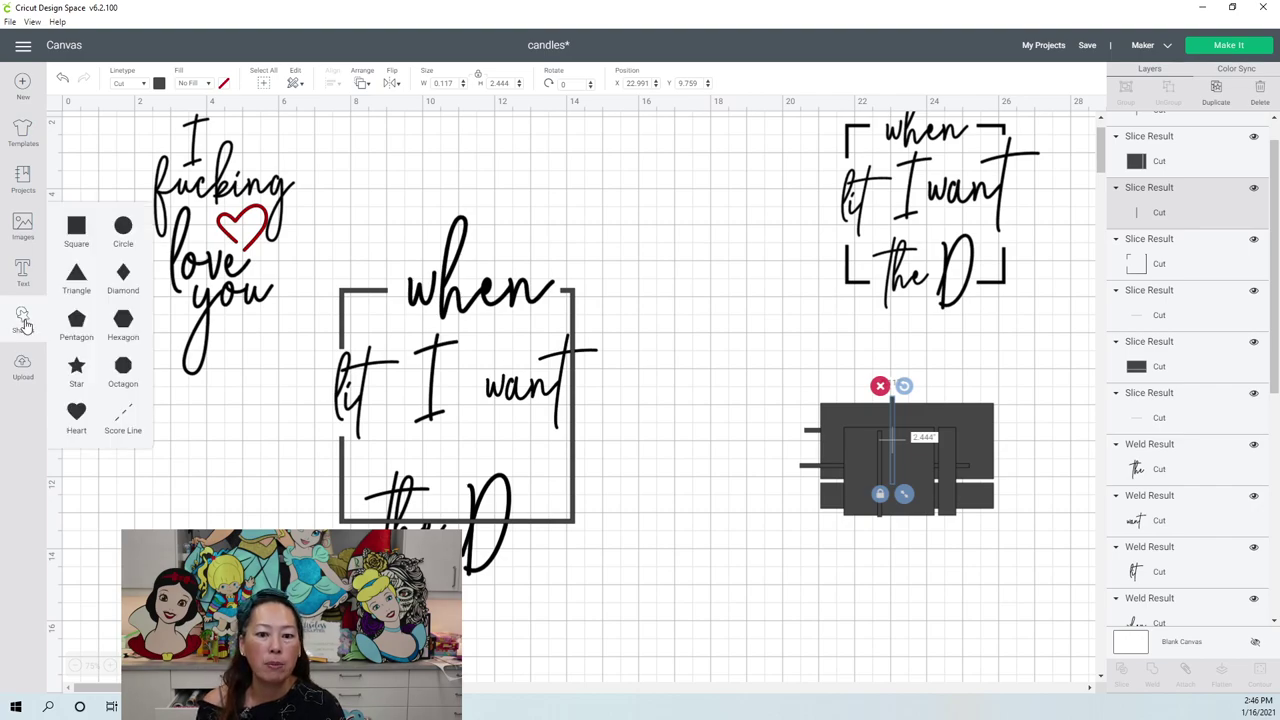
left_click(77, 228)
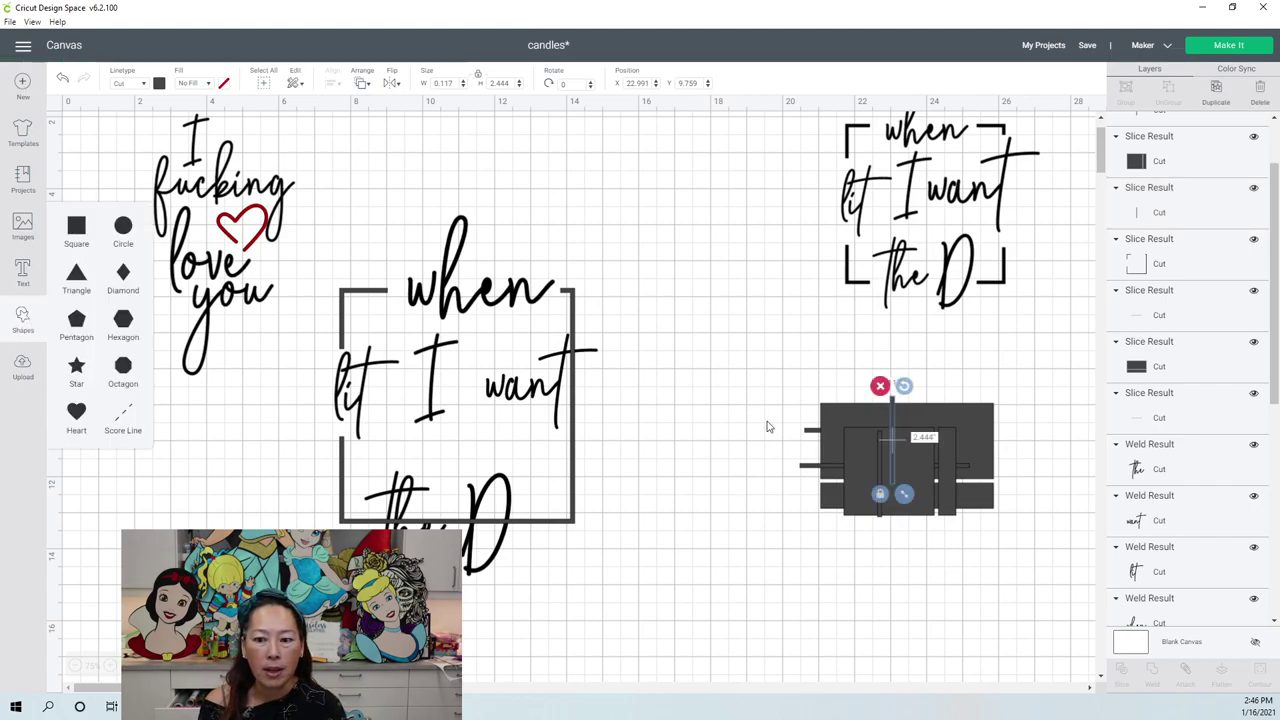
left_click_drag(243, 265, 627, 378)
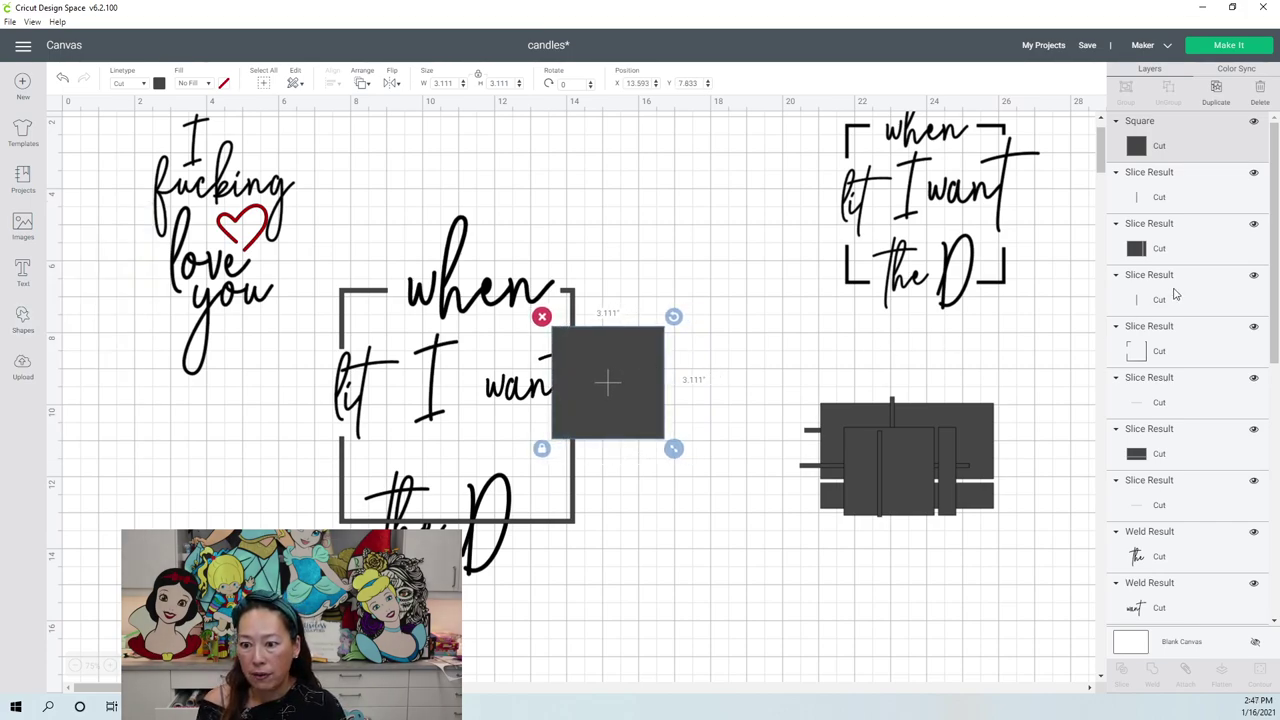
- Slice the frame with the square over "want" and move the leftover pieces onto the discard pile
left_click(1160, 346)
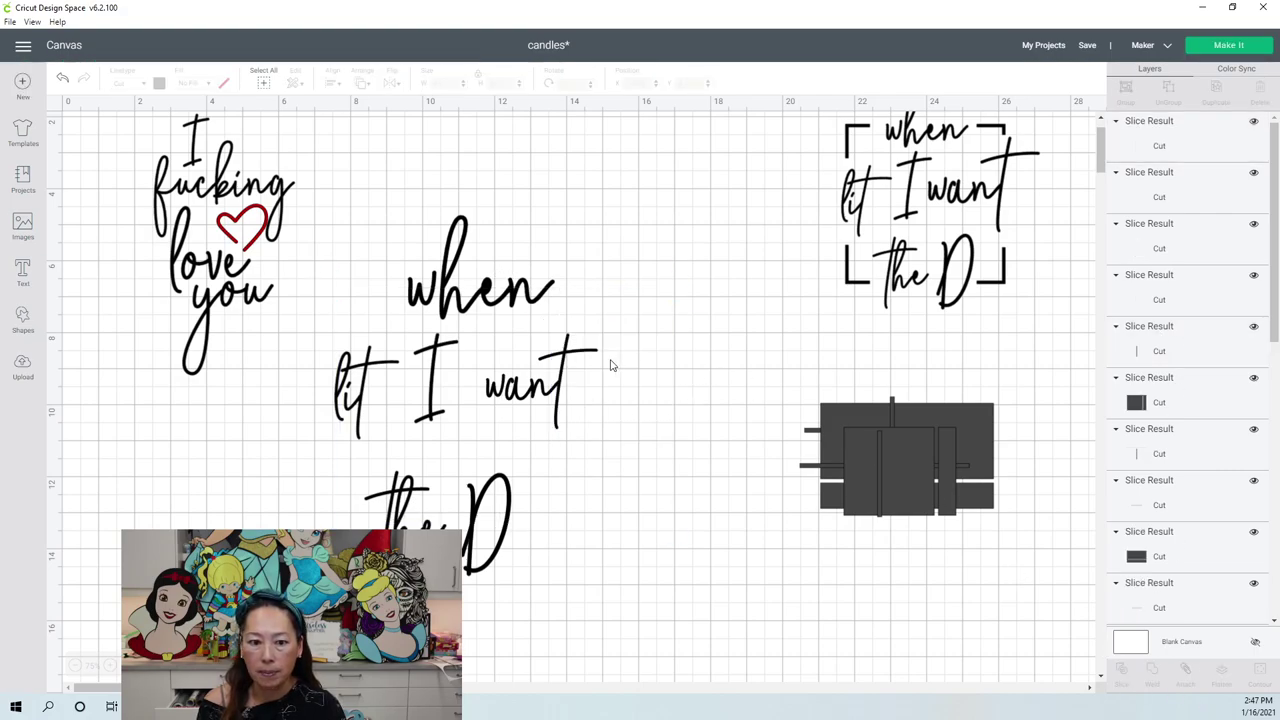
left_click_drag(716, 380, 720, 412)
left_click(865, 430)
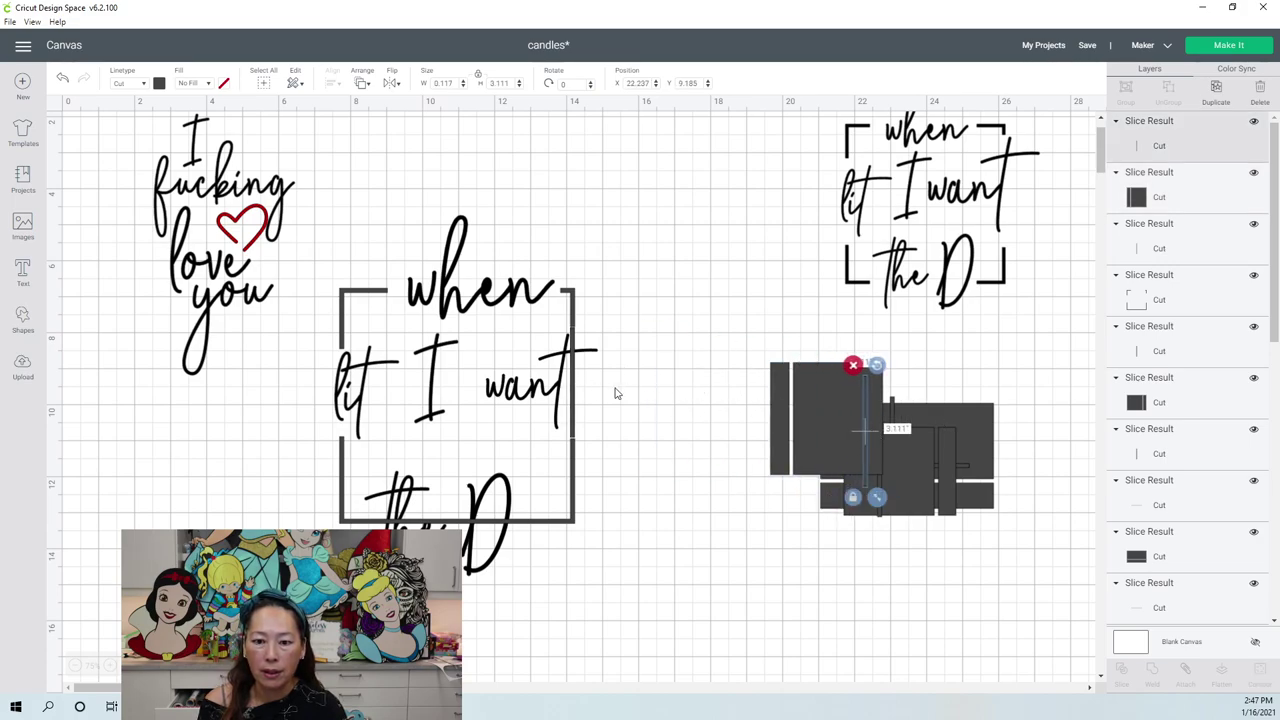
left_click_drag(575, 388, 840, 417)
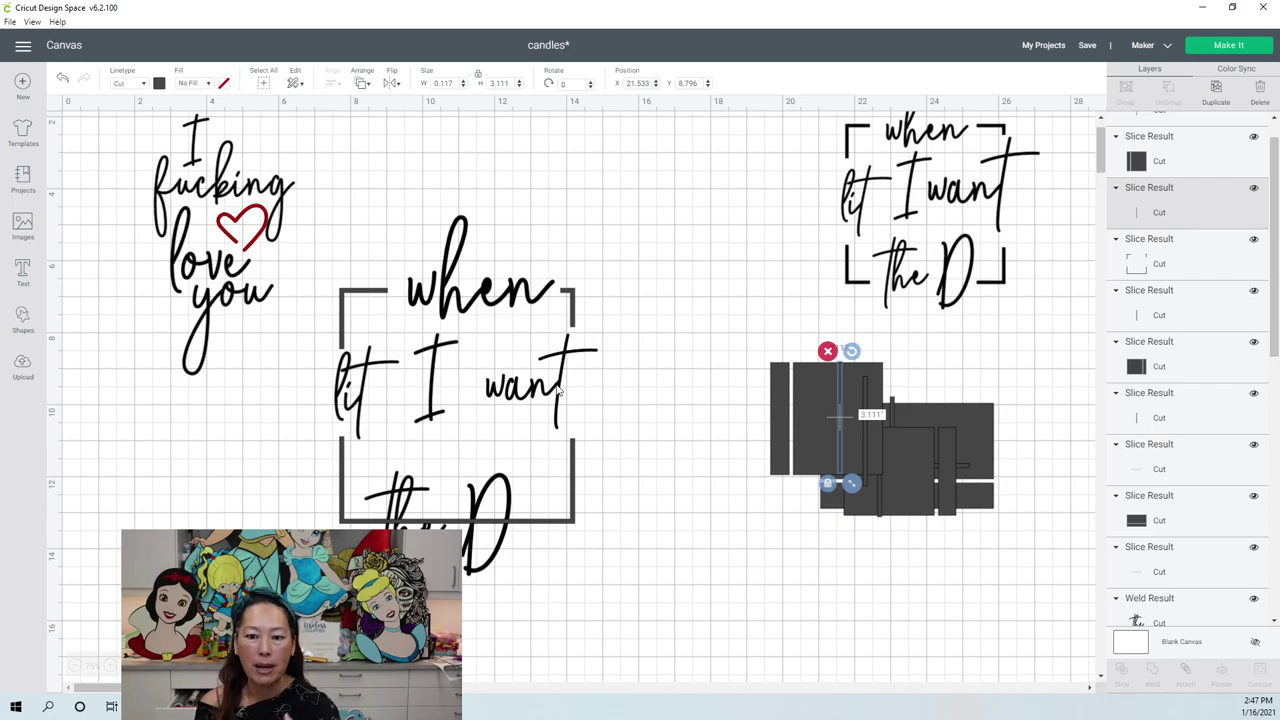
- Place a new square over "the D", resize it to about 4.6 by 2.7 inches, and slice the frame's lower edge with it
left_click(23, 226)
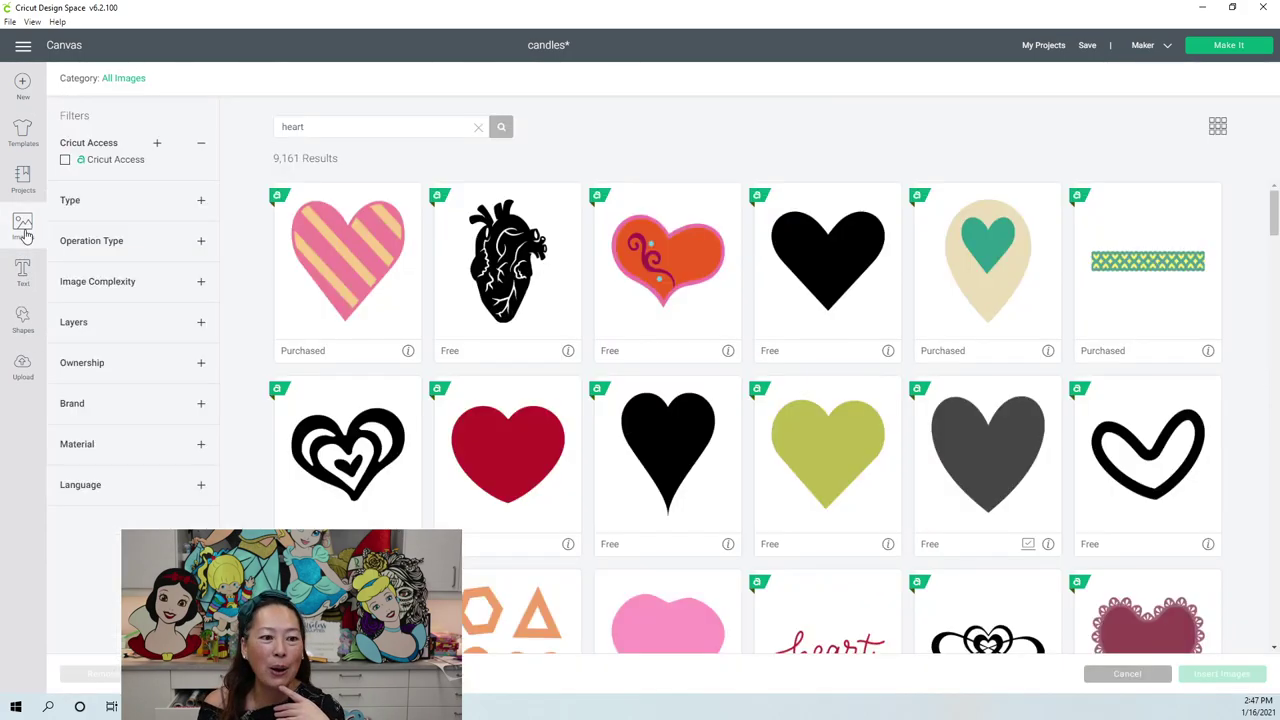
left_click(22, 318)
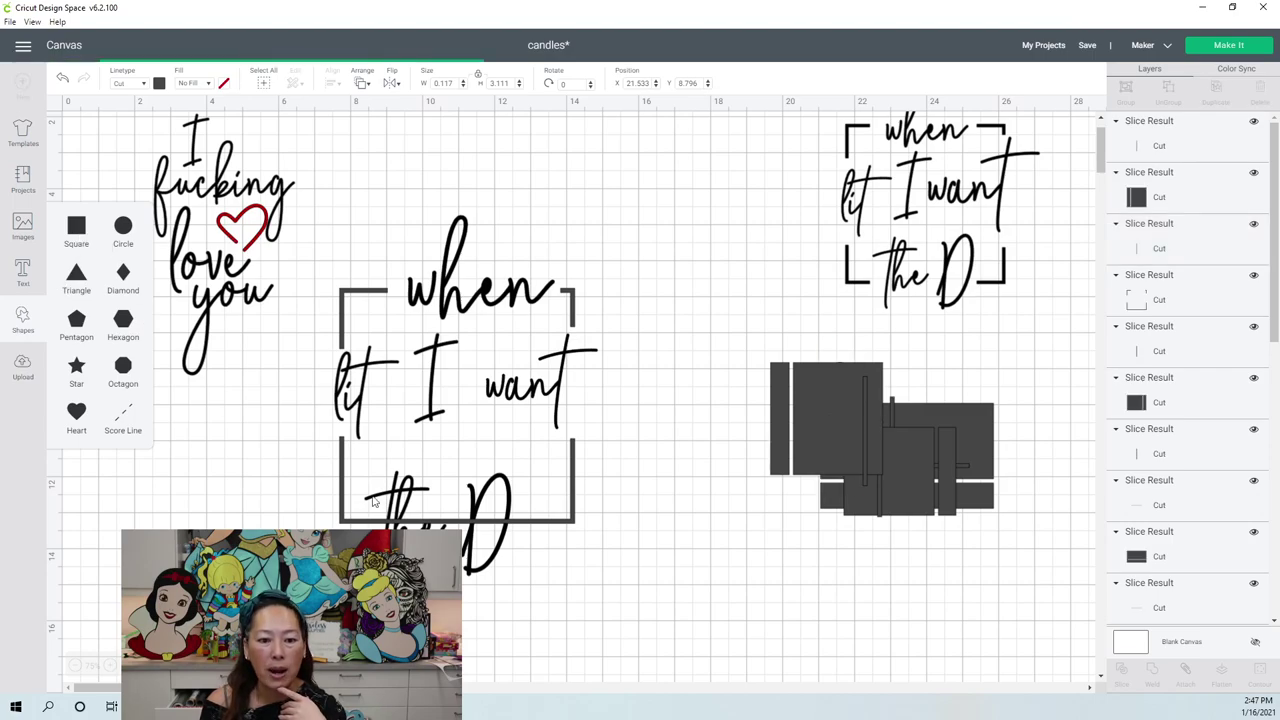
left_click(76, 225)
left_click_drag(238, 286, 250, 296)
left_click_drag(359, 412, 416, 538)
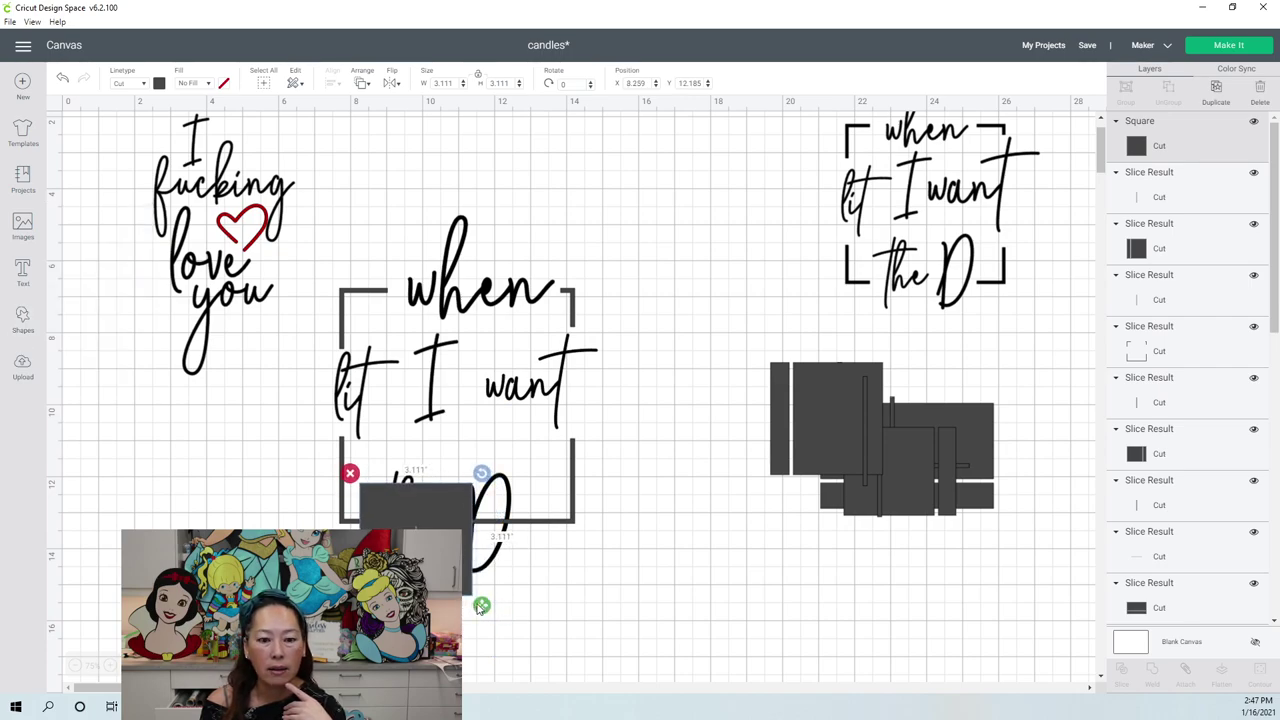
left_click_drag(481, 605, 536, 591)
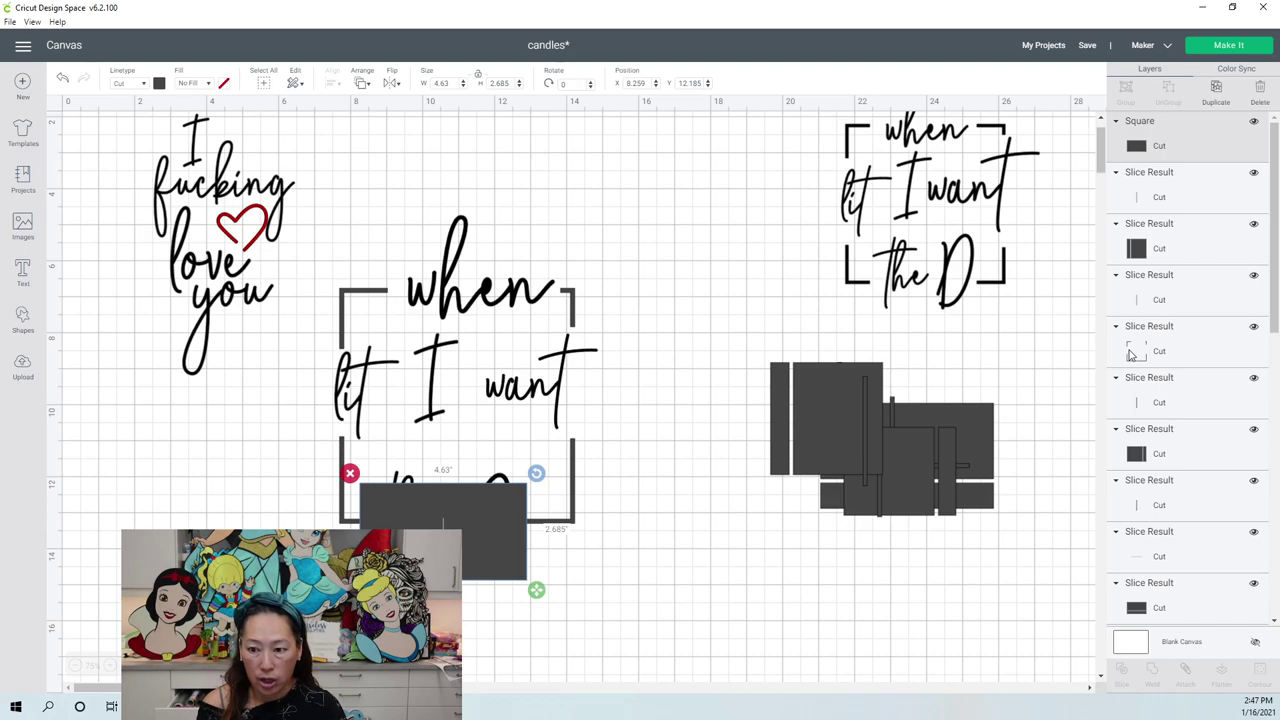
left_click(1160, 352)
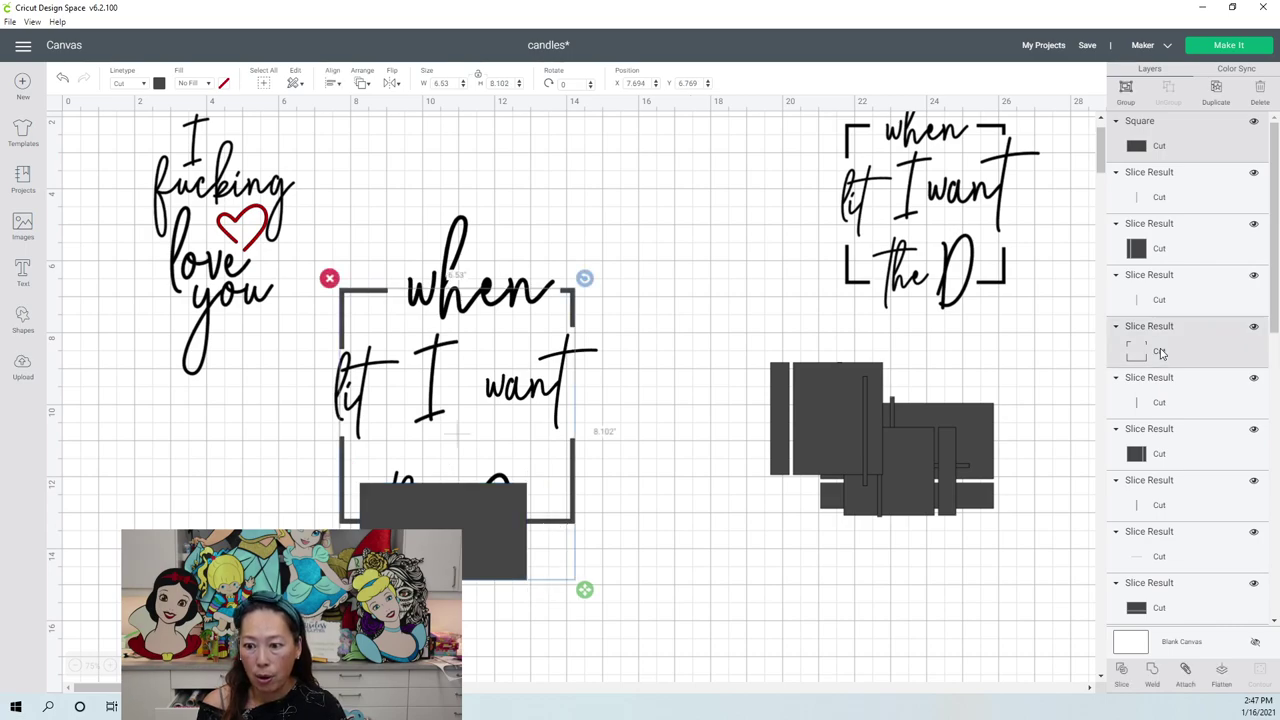
left_click(1123, 676)
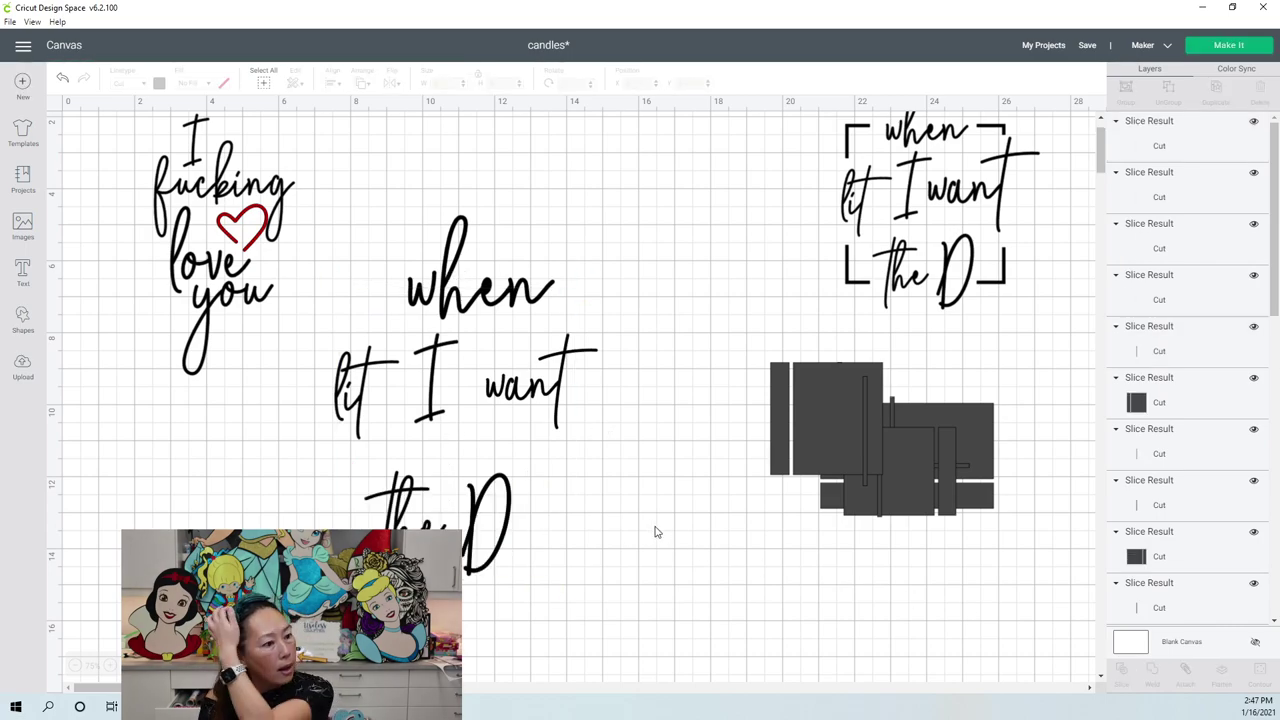
- Move the leftover slice pieces over "the D" and the frame's lower edge onto the discard pile, opening the gap
left_click(498, 554)
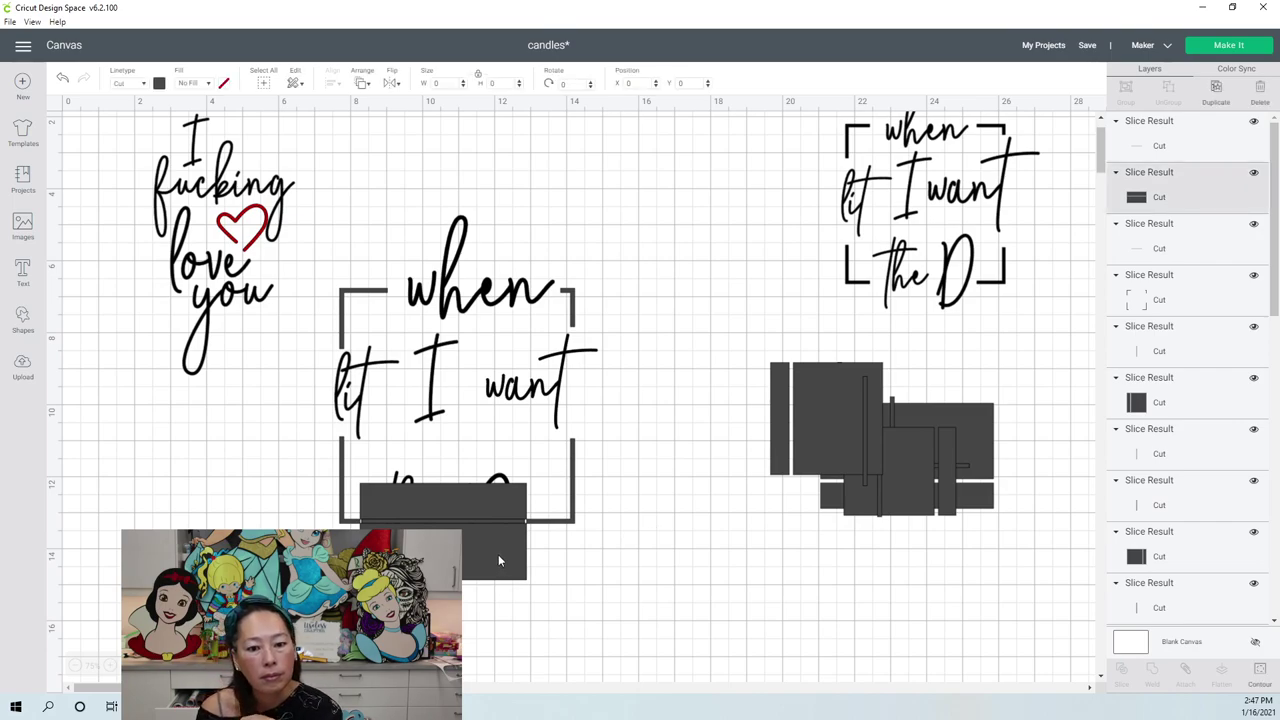
left_click_drag(498, 554, 1011, 518)
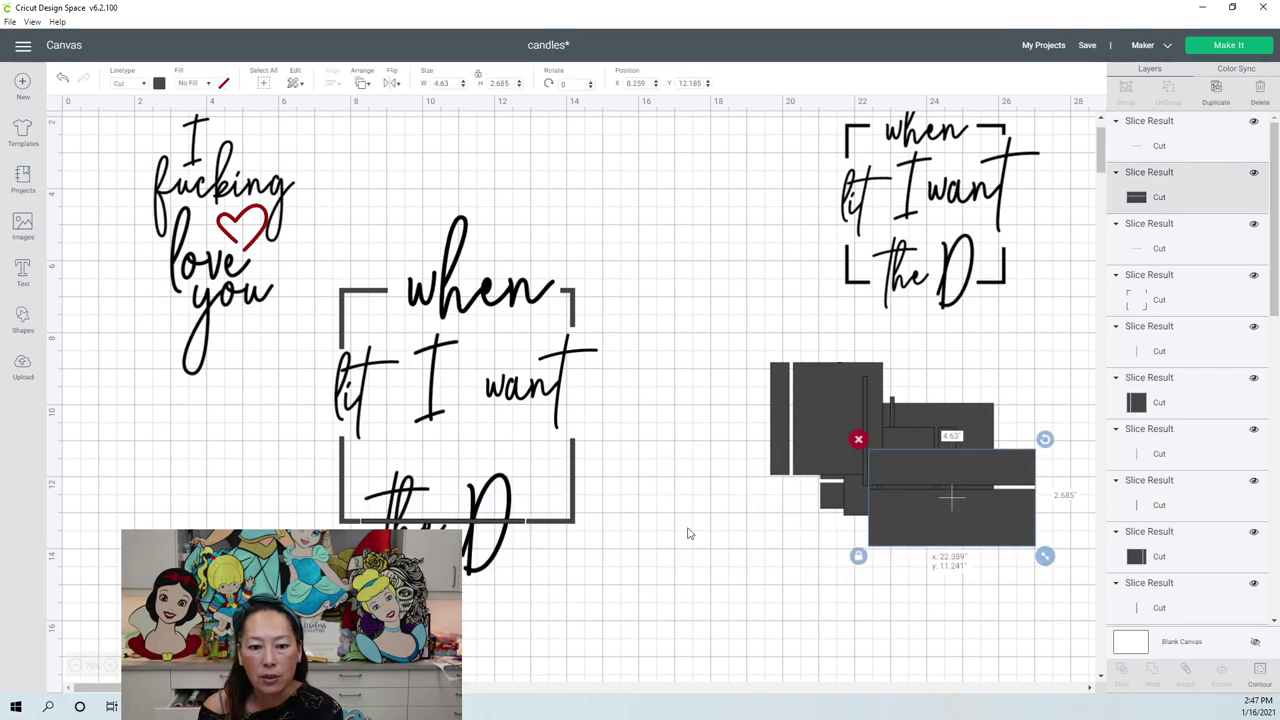
left_click(423, 522)
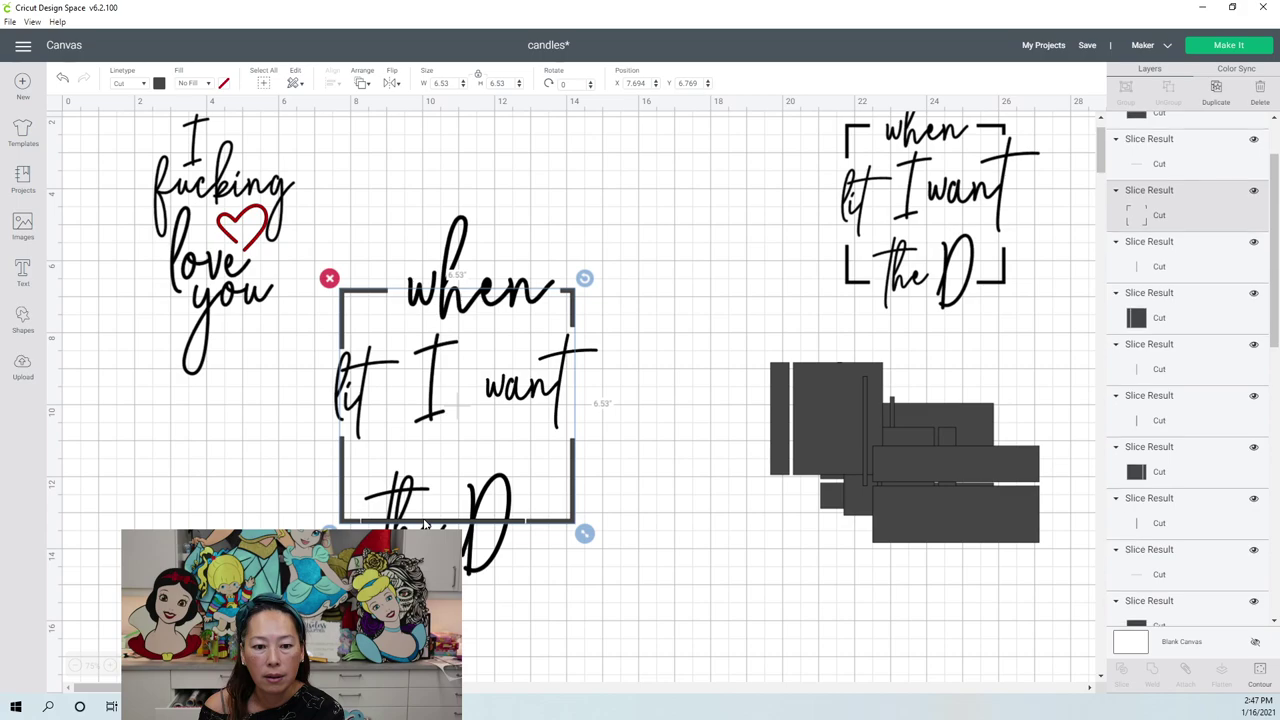
left_click_drag(480, 524, 787, 516)
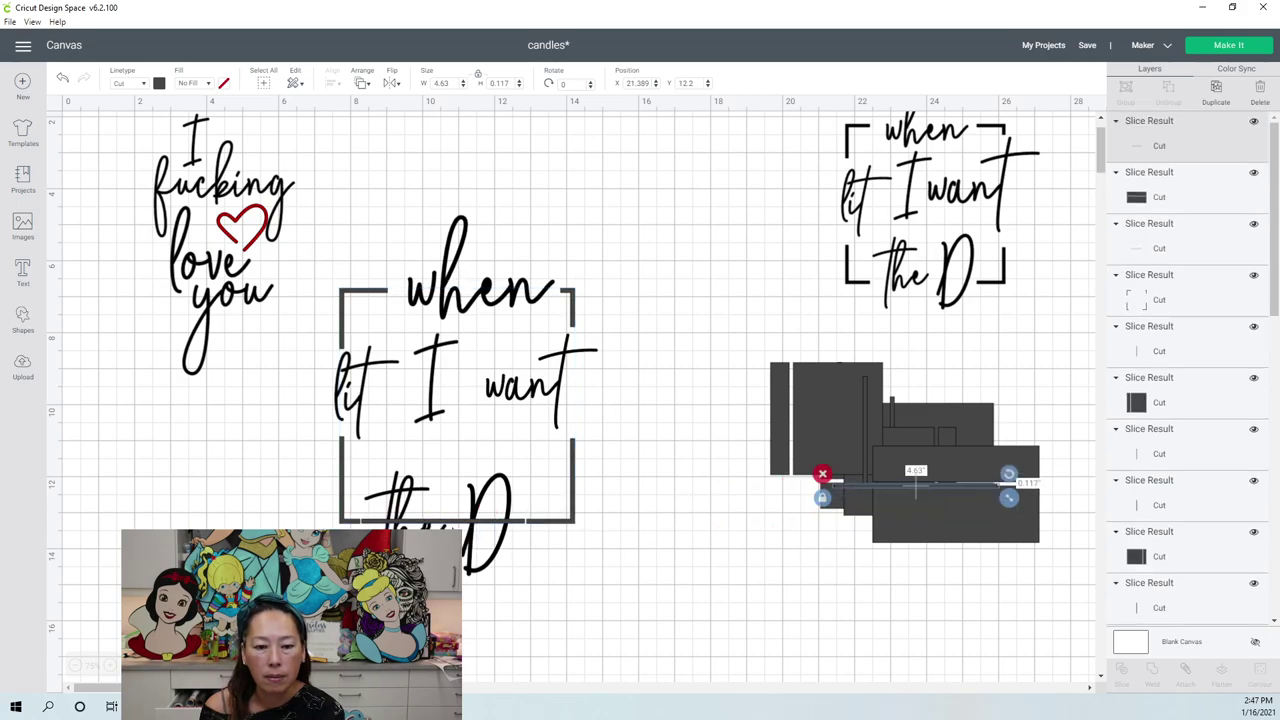
left_click(460, 526)
left_click_drag(466, 524, 959, 505)
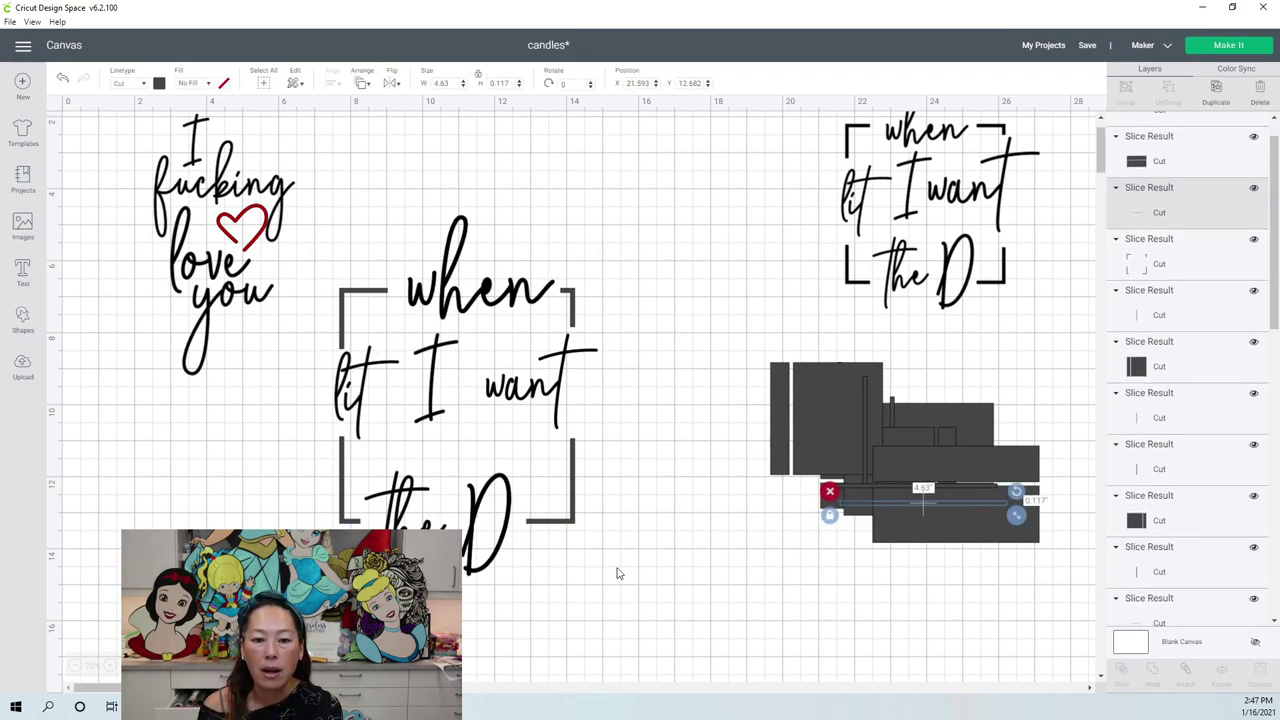
- Select the whole framed phrase "when lit I want the D", move it up and right, and weld it into one shape
left_click_drag(608, 588, 336, 270)
left_click_drag(465, 280, 533, 203)
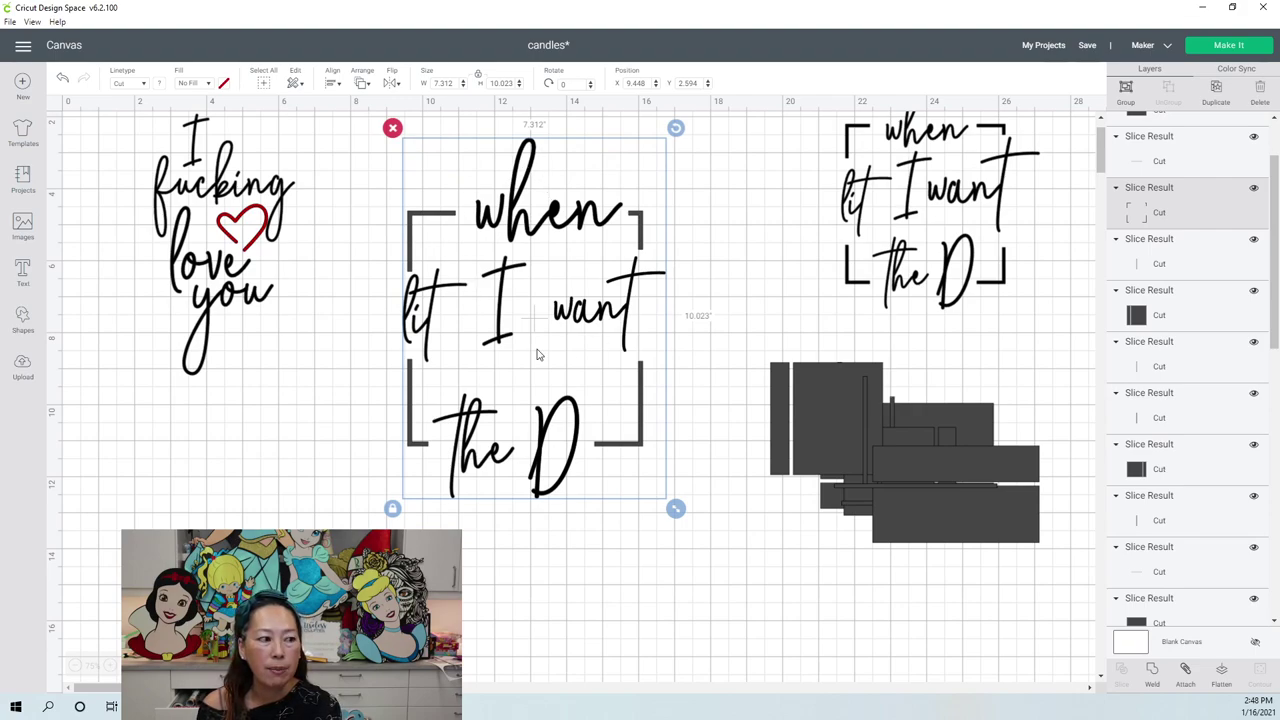
left_click(1155, 668)
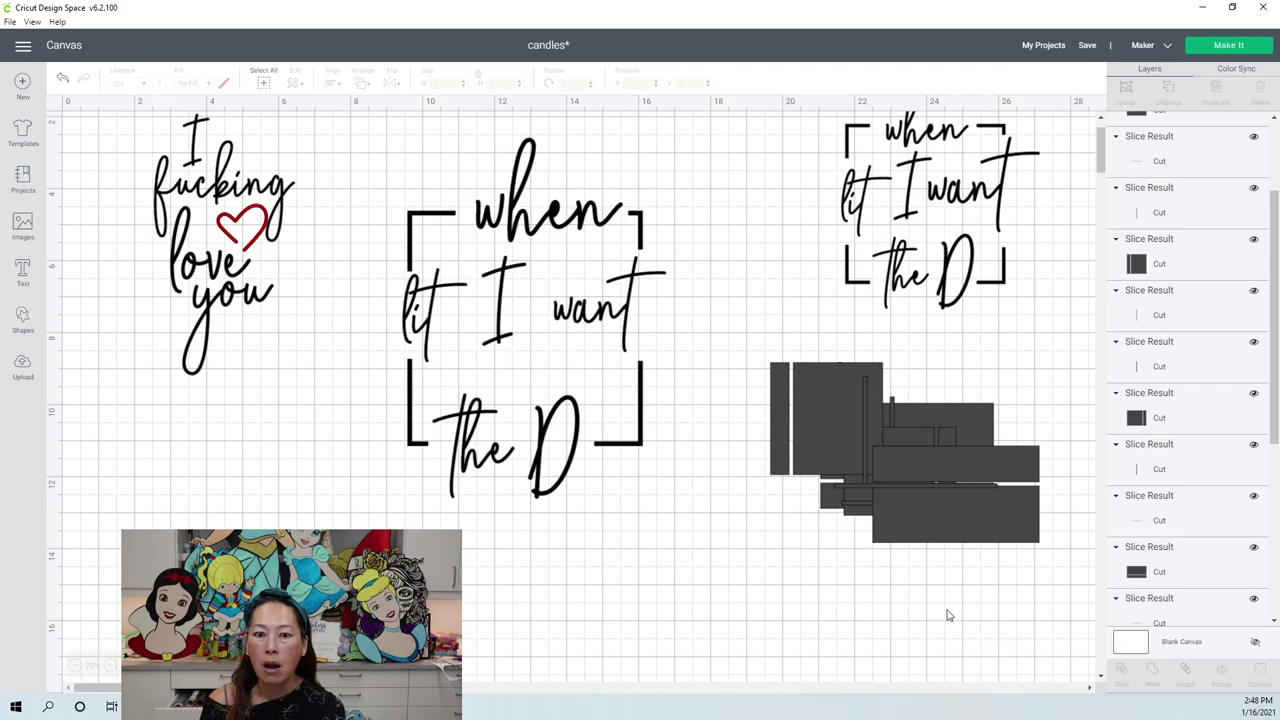
- Delete the pile of discarded slice pieces and the small reference design above it
left_click_drag(1051, 574, 772, 360)
key("Delete")
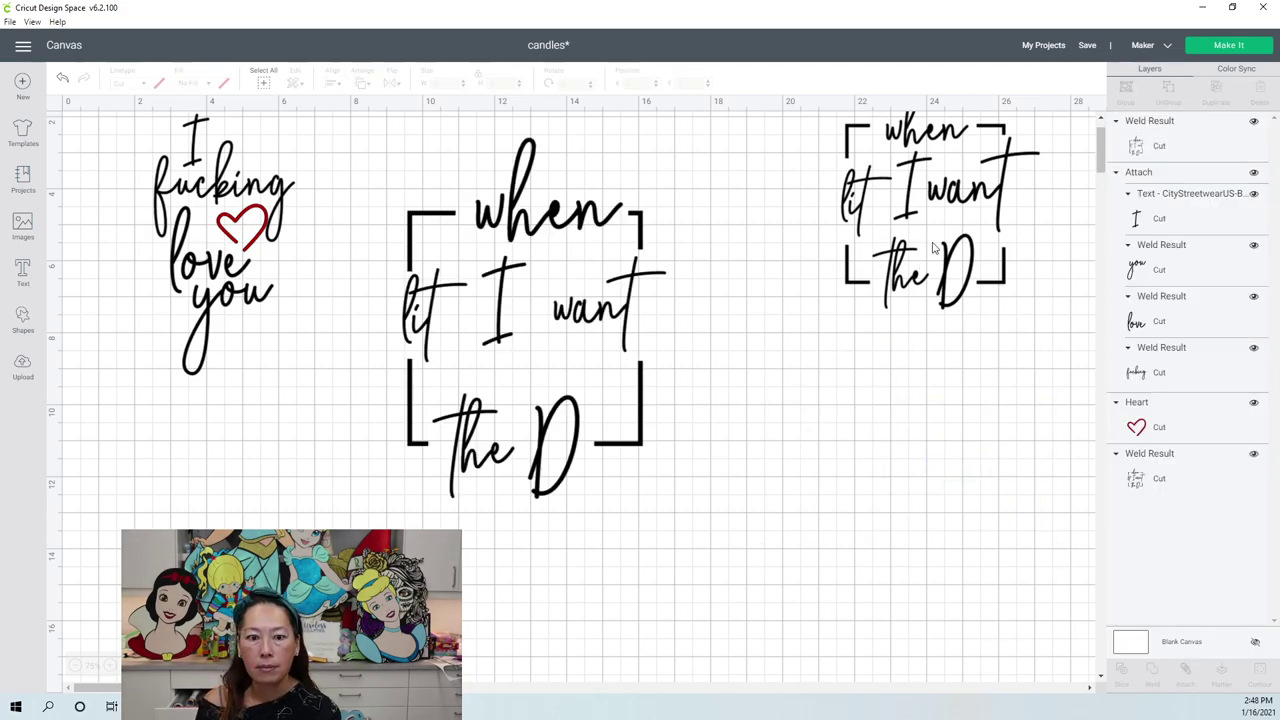
left_click(936, 192)
key("Delete")
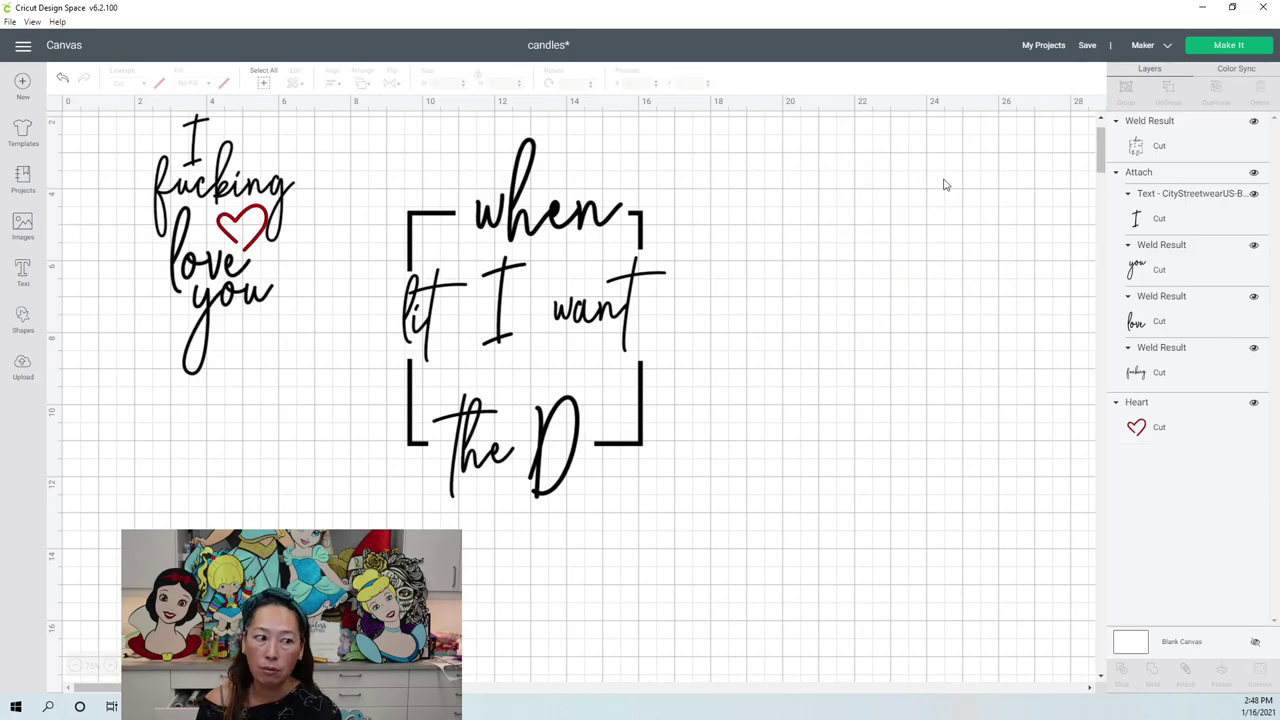
- Open the cutting mat preview and shift the "I fucking love you" phrase slightly right on the black mat
left_click(1224, 47)
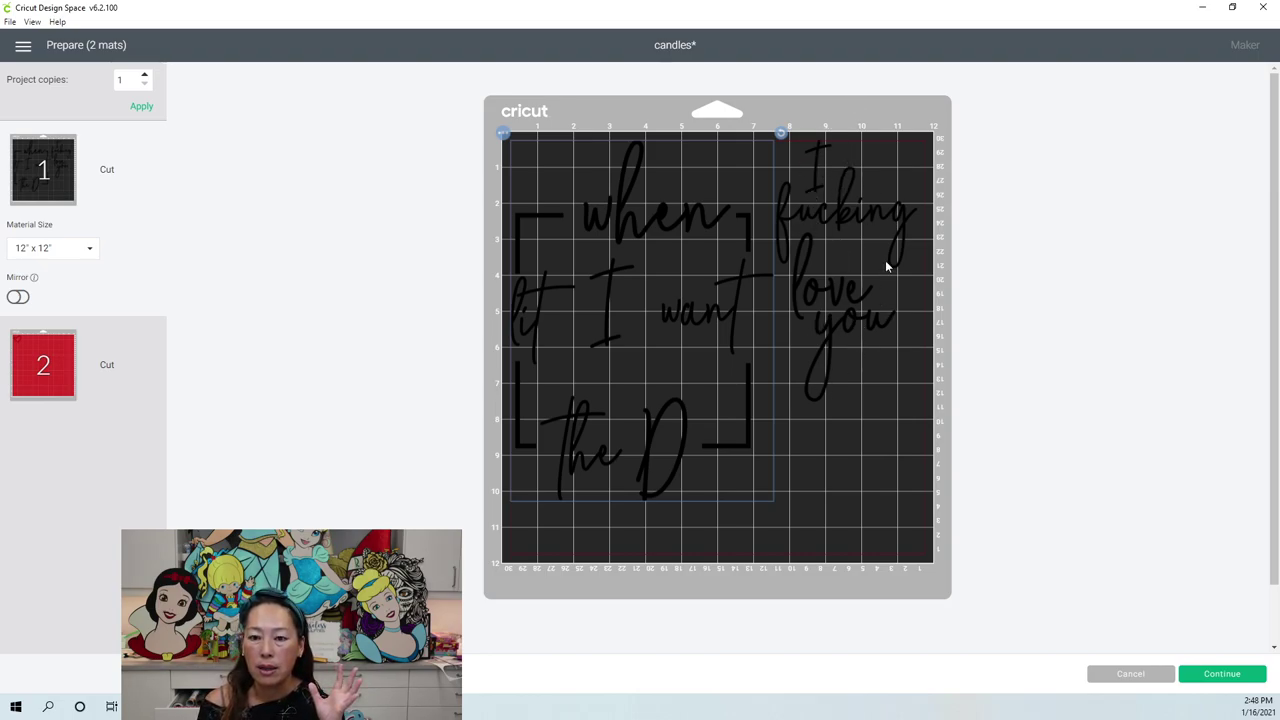
left_click_drag(849, 209, 889, 197)
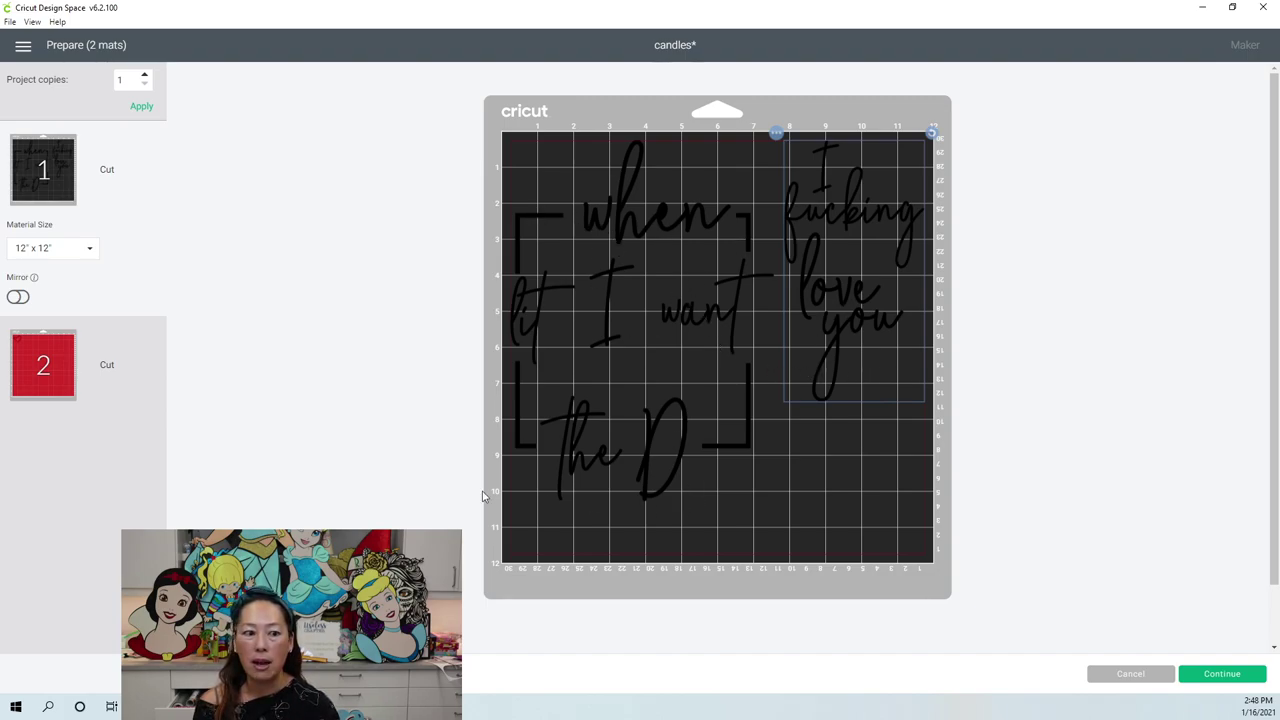
- Move the heart from the red mat to the black mat, place it between "fucking" and "love", and return to the canvas
left_click(36, 368)
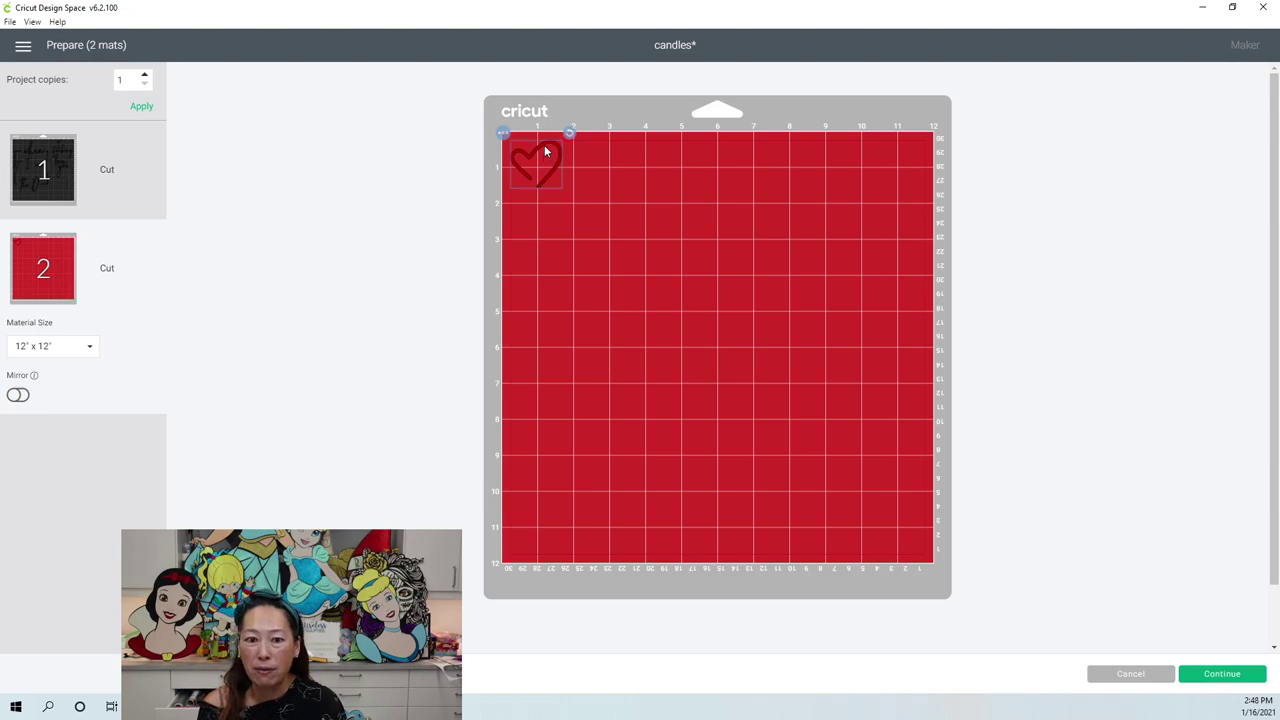
left_click(503, 135)
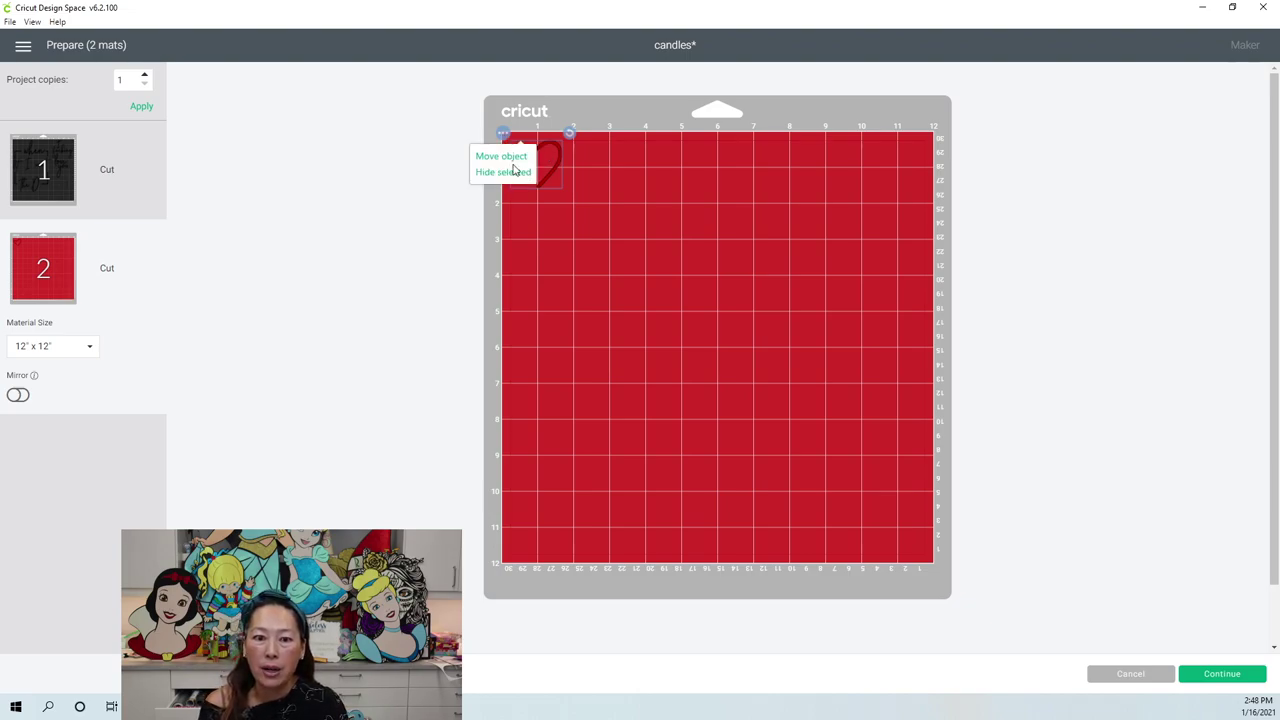
left_click(513, 157)
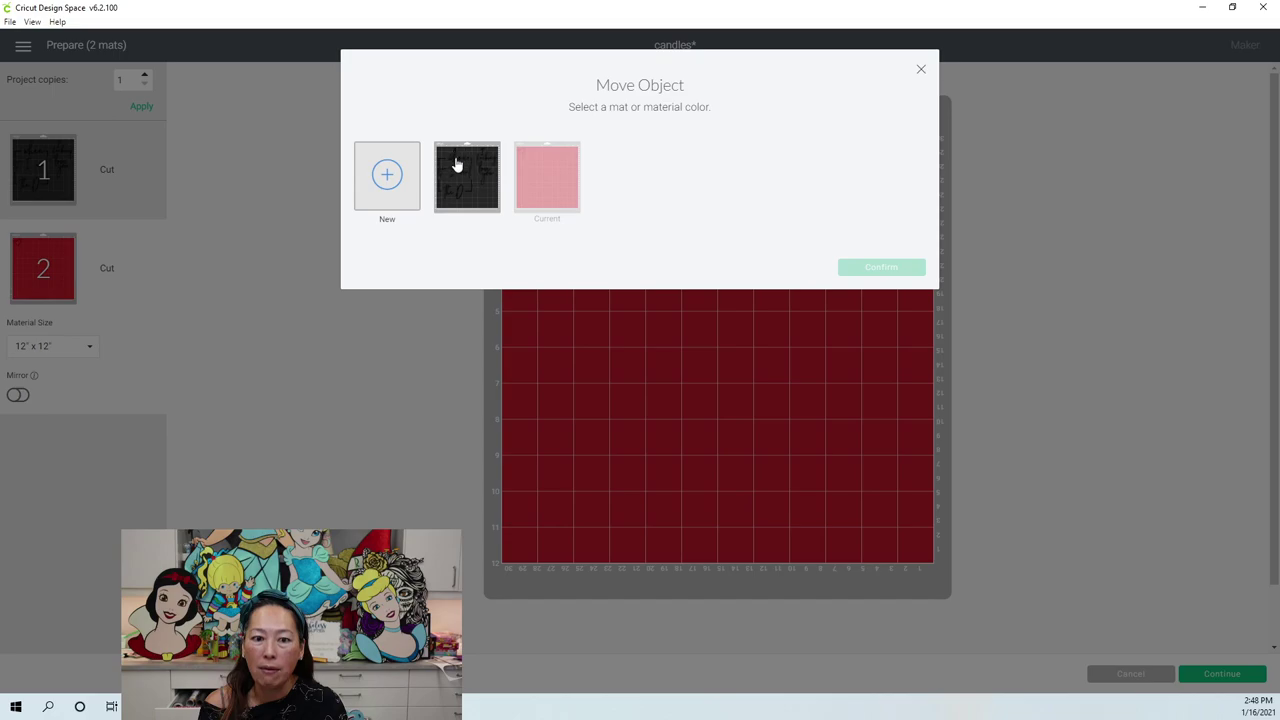
left_click(465, 173)
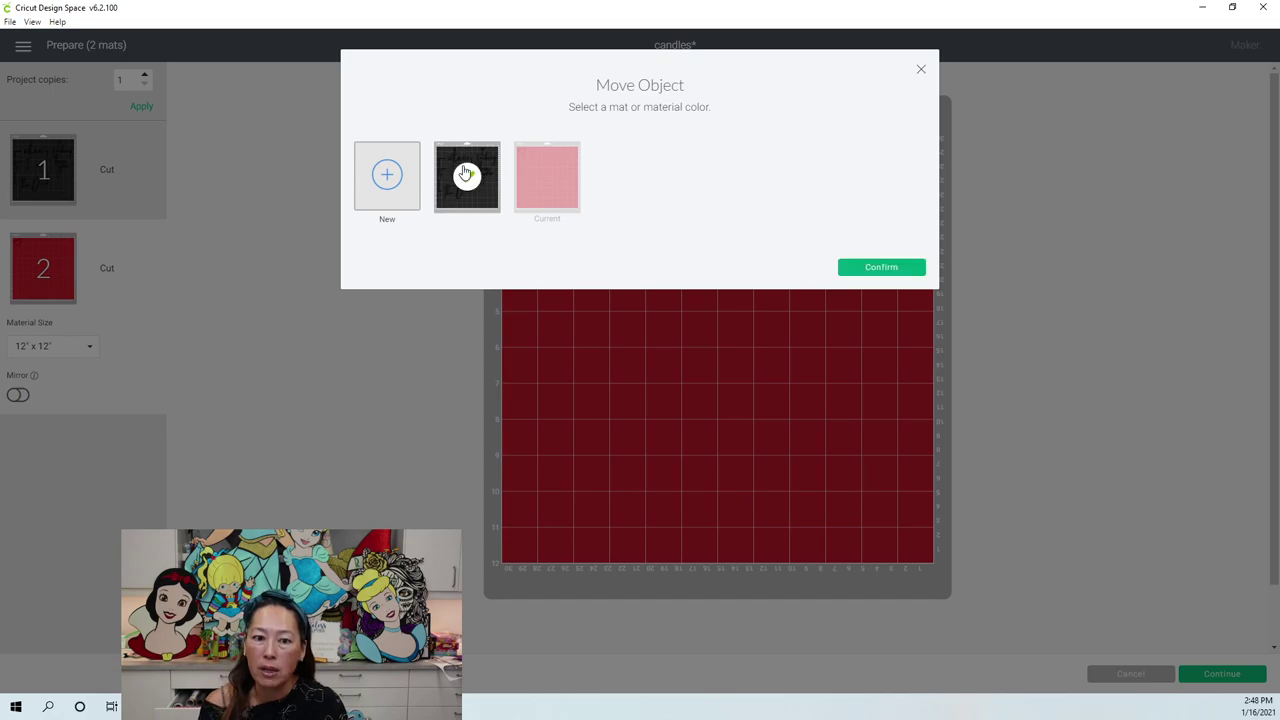
left_click(885, 271)
left_click_drag(555, 170, 886, 258)
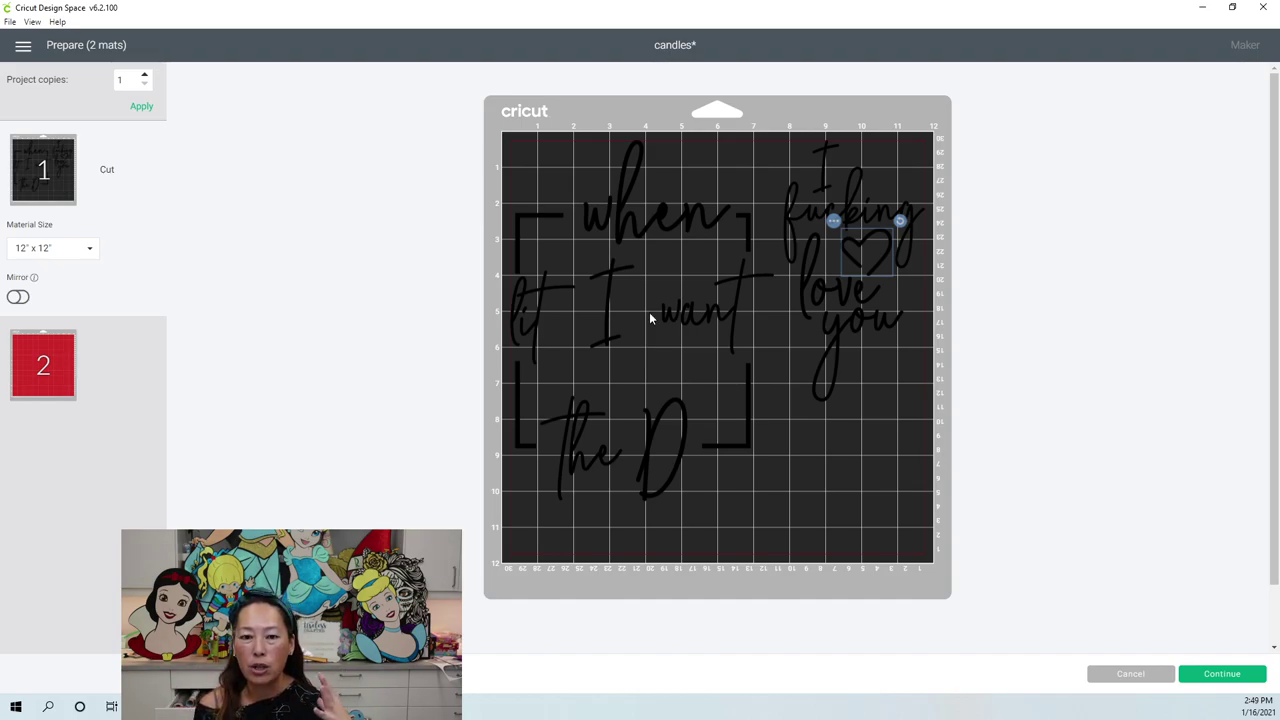
left_click(1143, 678)
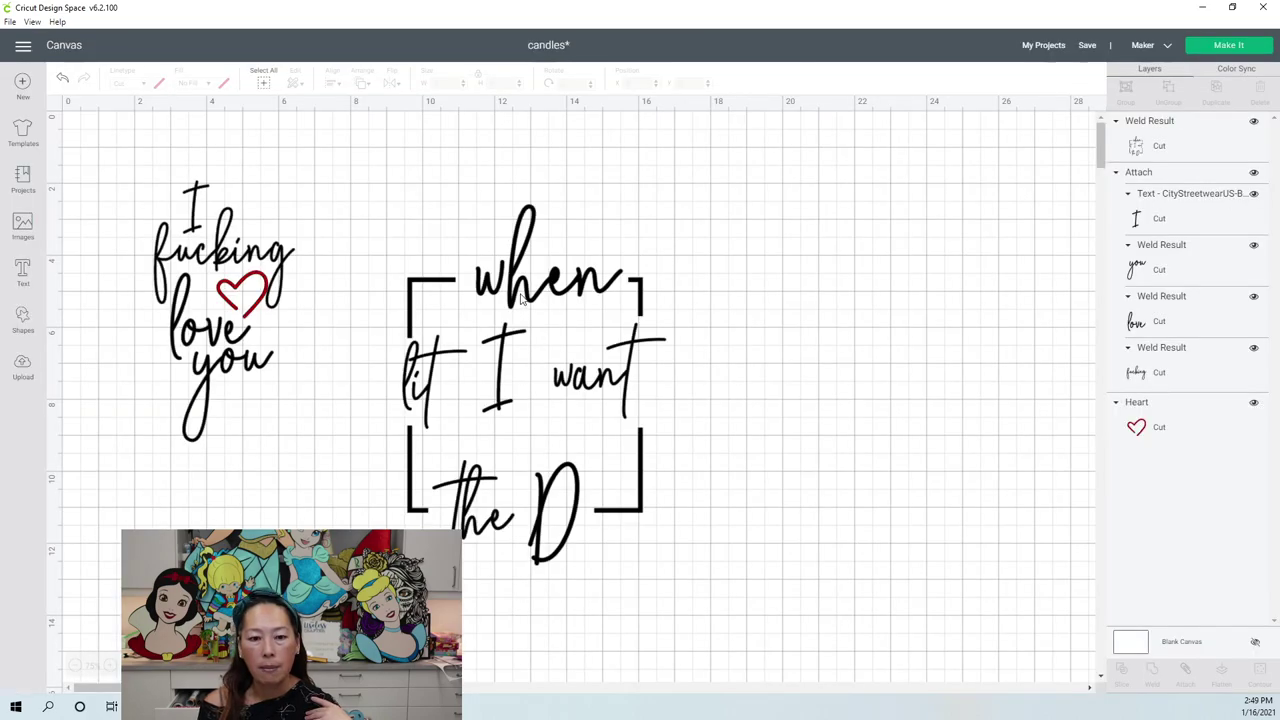